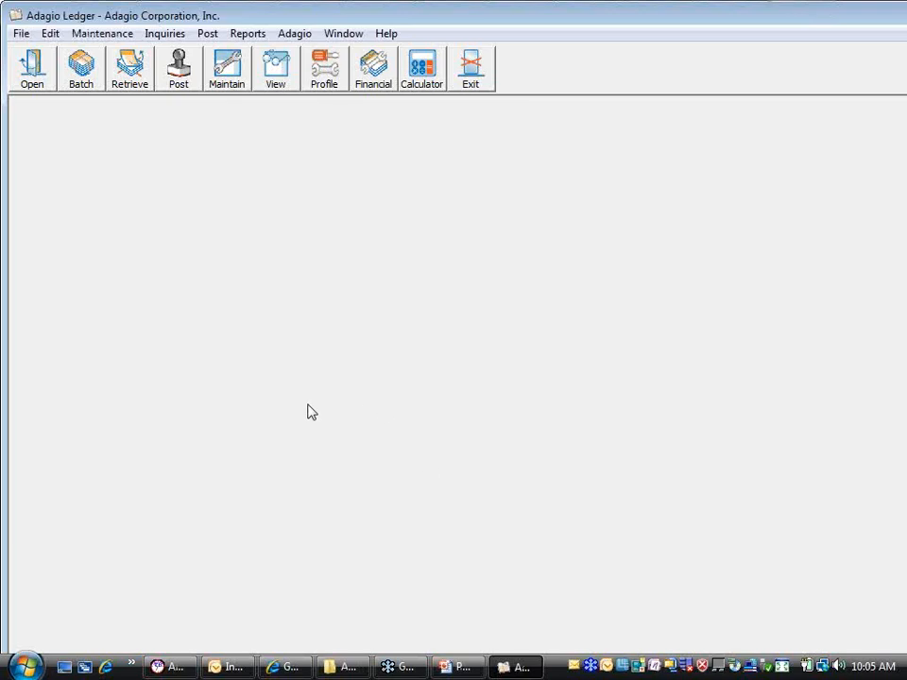
Open Maintain Financial Reports and show the account groups alongside the blank report sheet
{"action": "left_click", "coordinate": [252, 35]}
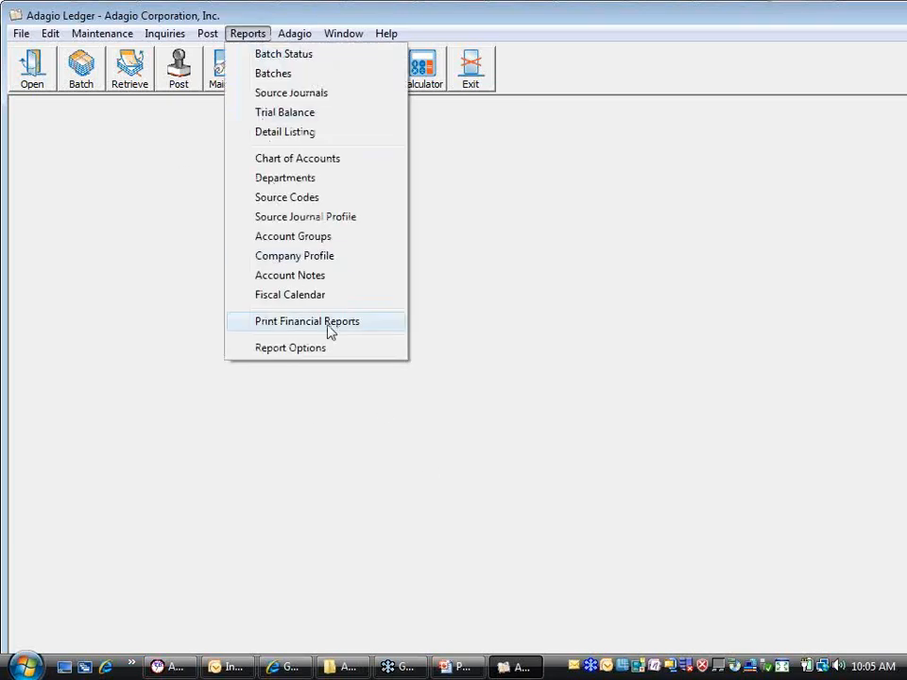
{"action": "mouse_move", "coordinate": [90, 34]}
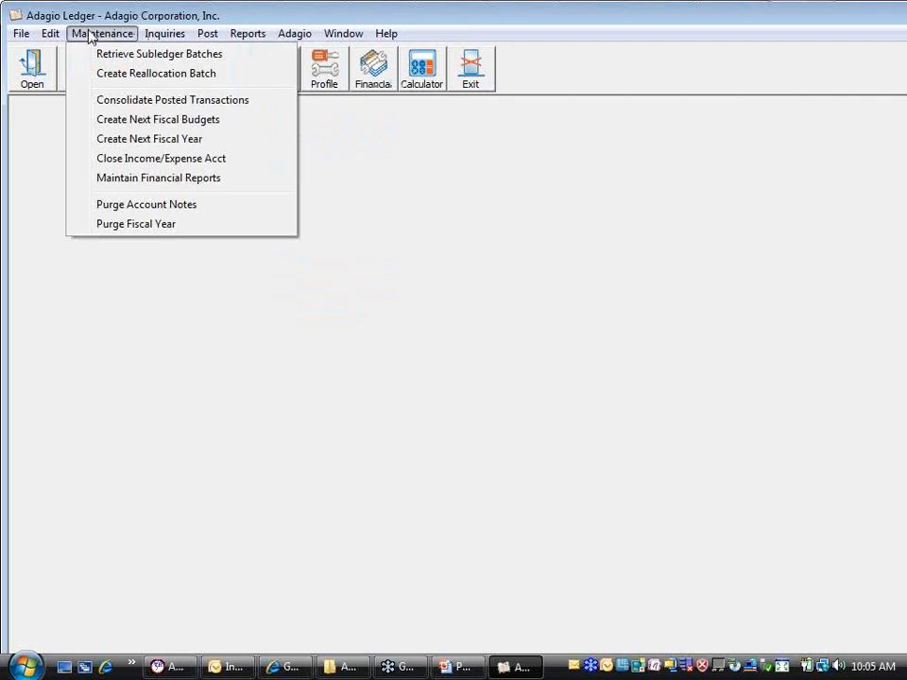
{"action": "left_click", "coordinate": [113, 189]}
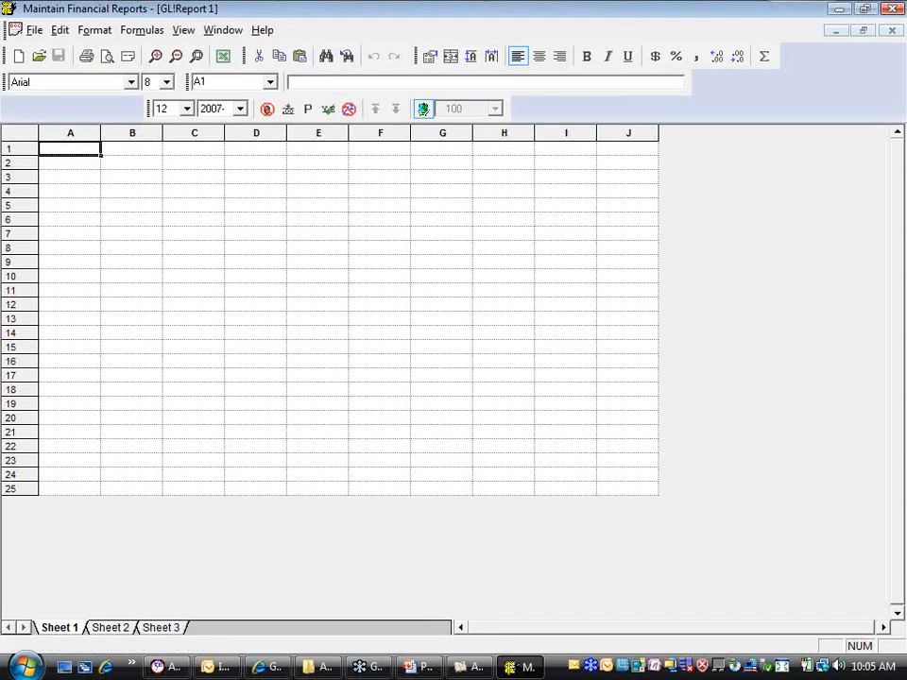
{"action": "left_click", "coordinate": [183, 30]}
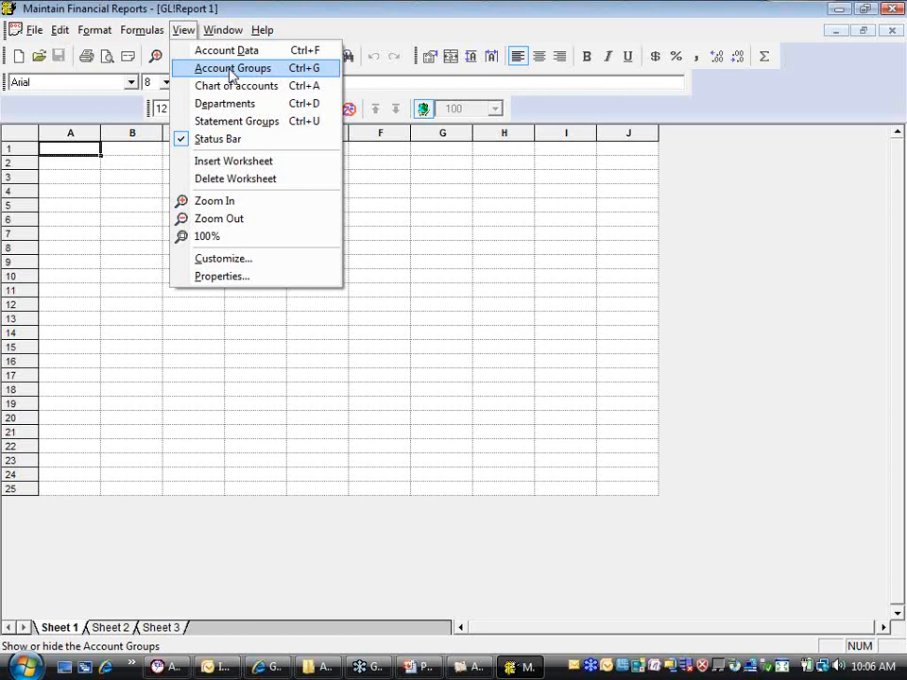
{"action": "left_click", "coordinate": [231, 76]}
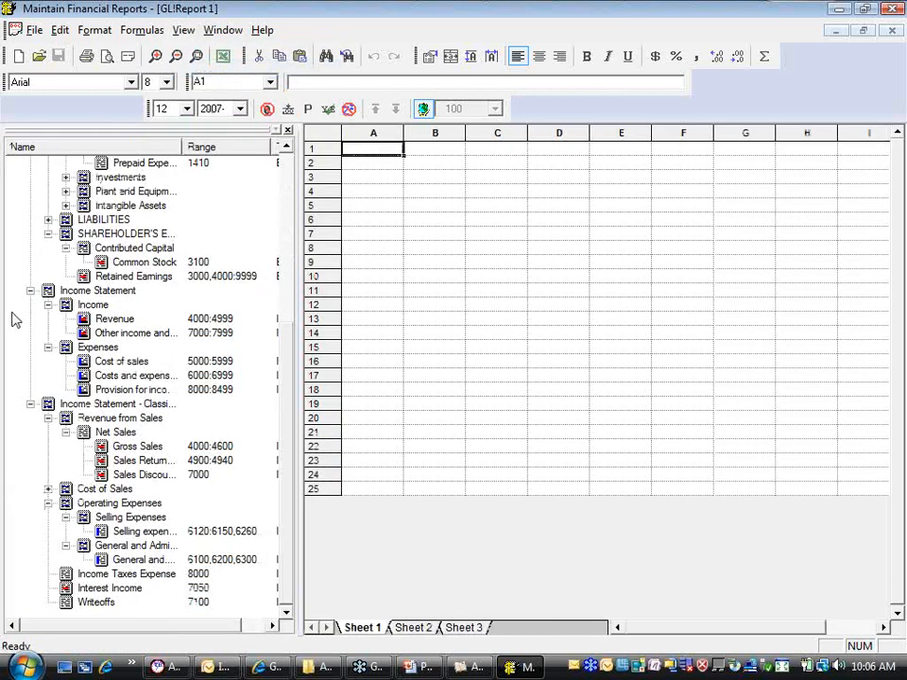
Collapse the Income Statement and Balance Sheet groups, including both of their Classified versions
{"action": "left_click", "coordinate": [30, 287]}
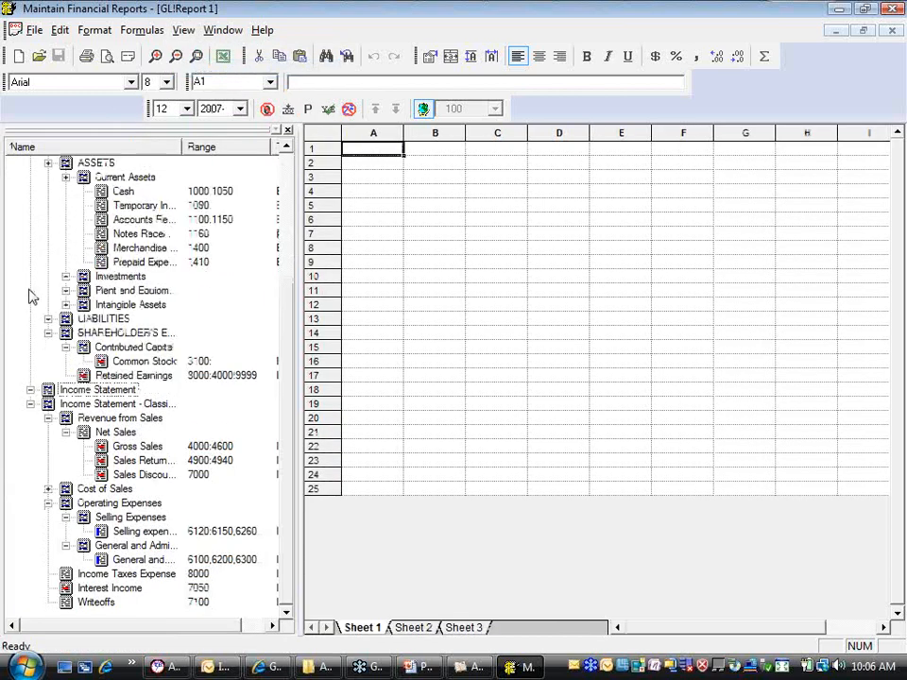
{"action": "left_click", "coordinate": [31, 404]}
{"action": "left_click", "coordinate": [30, 191]}
{"action": "left_click", "coordinate": [30, 205]}
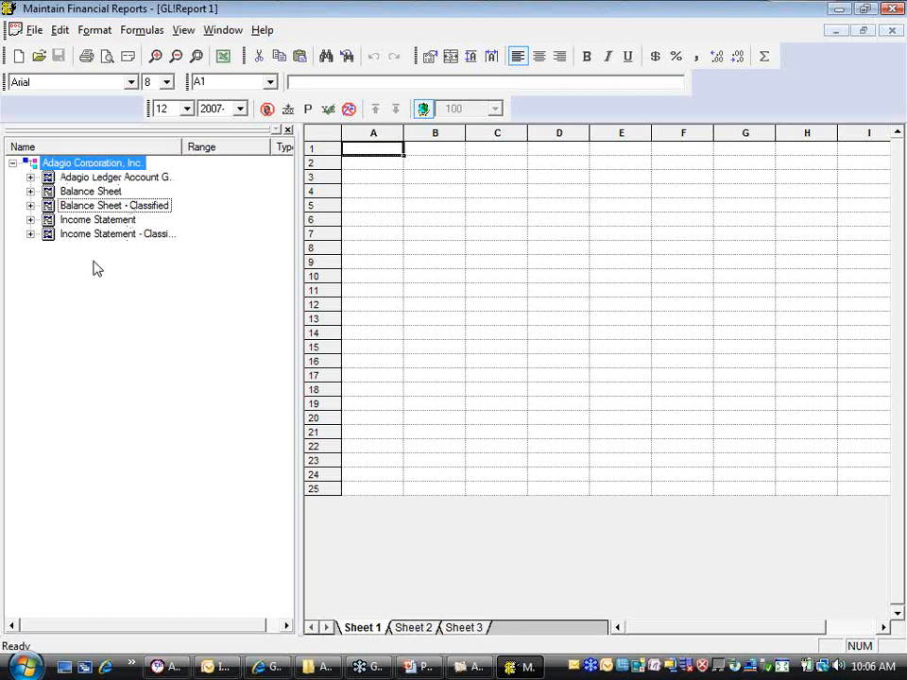
Expand the Assets in the Adagio Ledger Account Group Definition and widen the account group list and its Name column
{"action": "left_click", "coordinate": [30, 177]}
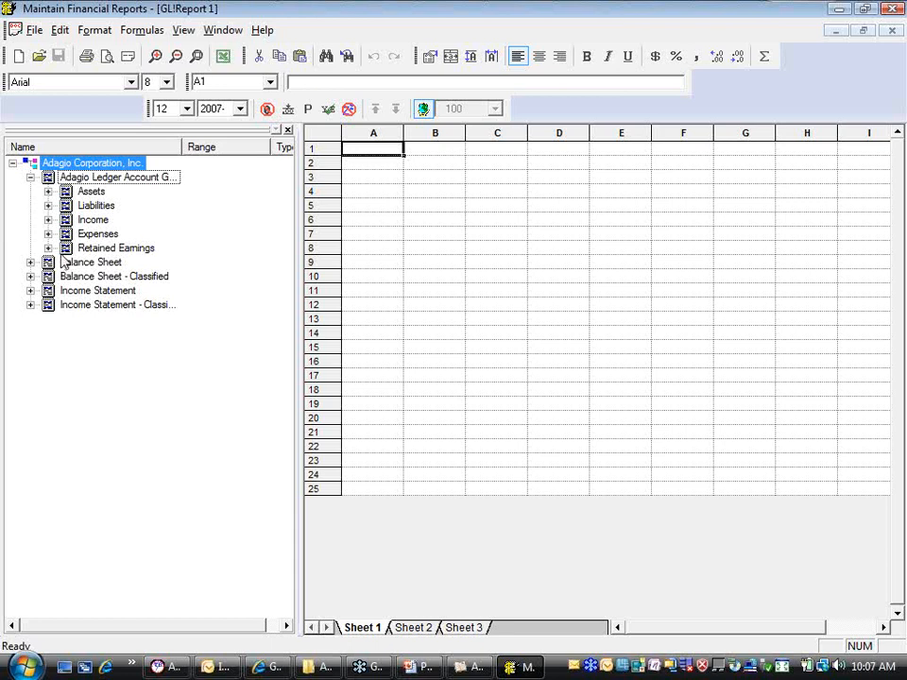
{"action": "left_click", "coordinate": [48, 191]}
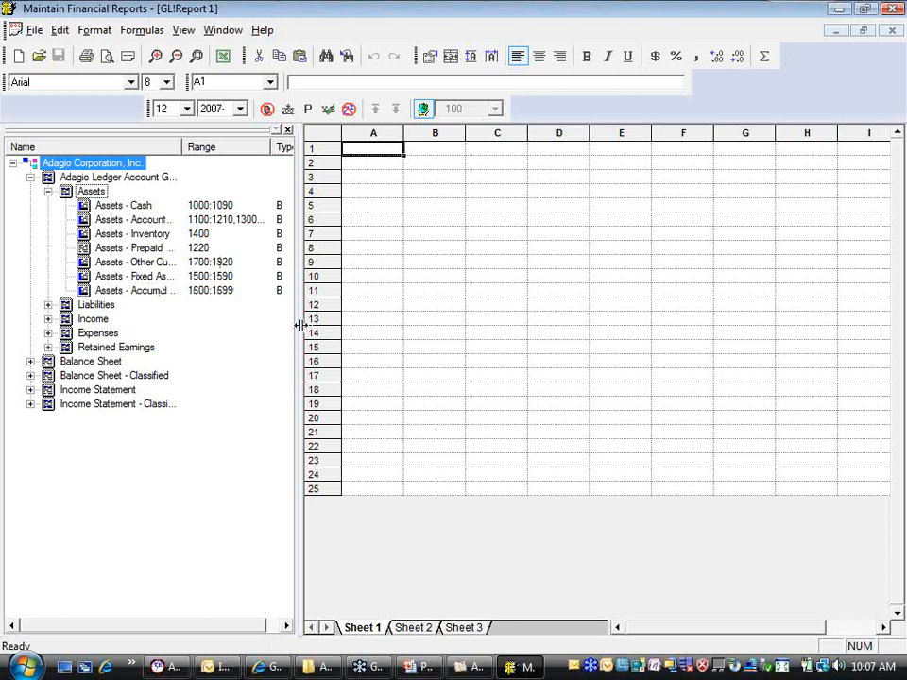
{"action": "left_click_drag", "start_coordinate": [305, 326], "coordinate": [407, 324]}
{"action": "left_click_drag", "start_coordinate": [182, 148], "coordinate": [255, 148]}
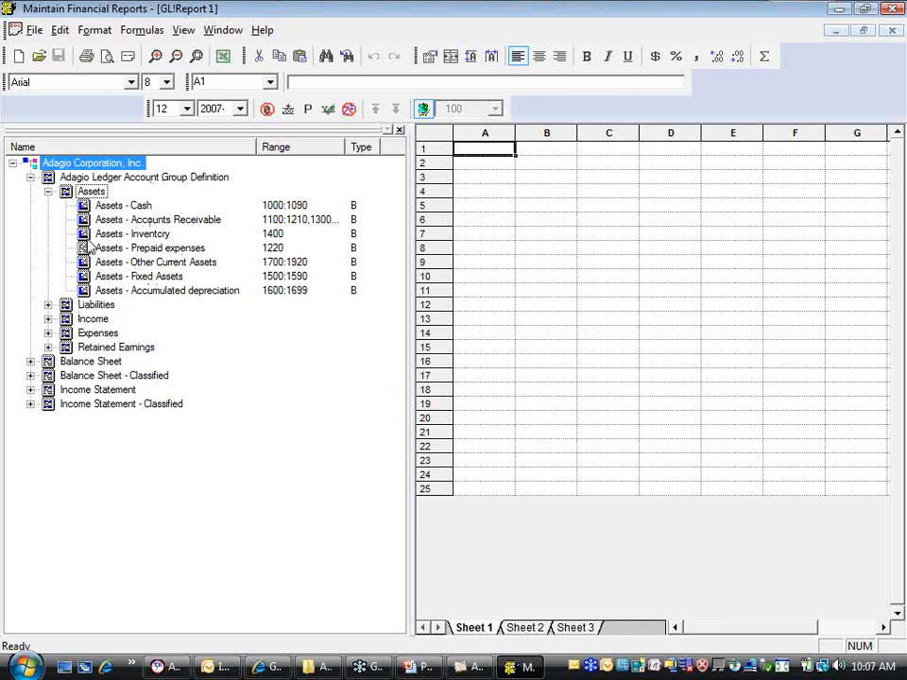
Examine the Liabilities, Income, Expenses and Retained Earnings ranges in the Adagio Ledger Account Group Definition, closing the group when done
{"action": "left_click", "coordinate": [48, 304]}
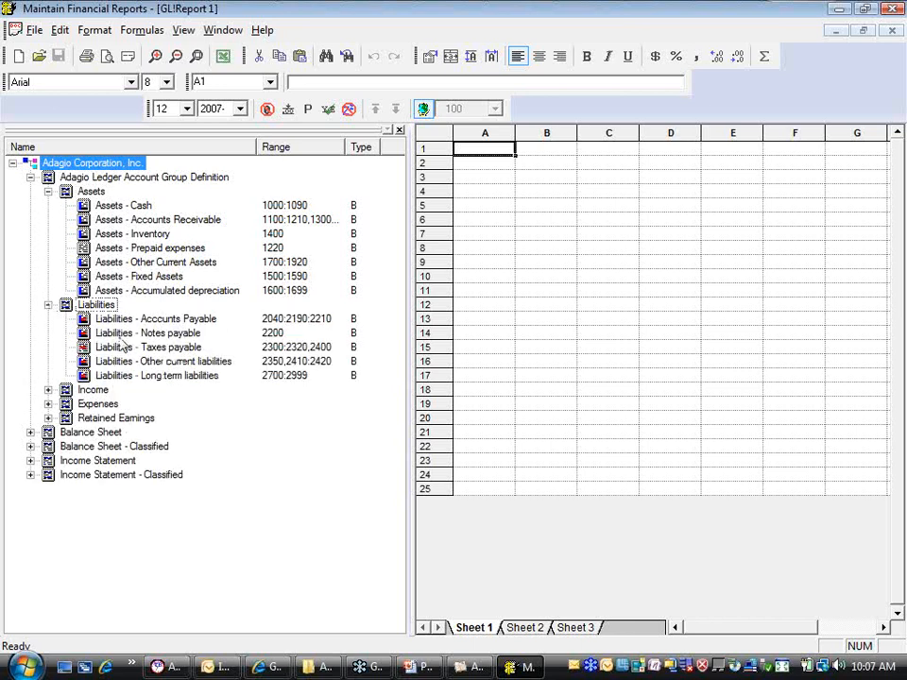
{"action": "left_click", "coordinate": [48, 389]}
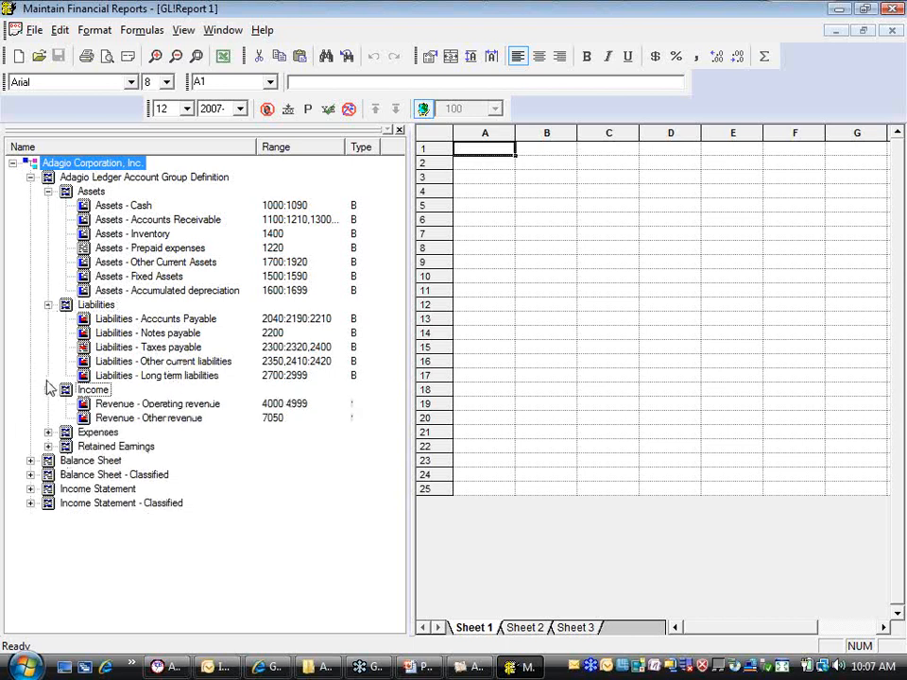
{"action": "left_click", "coordinate": [48, 431]}
{"action": "left_click", "coordinate": [48, 488]}
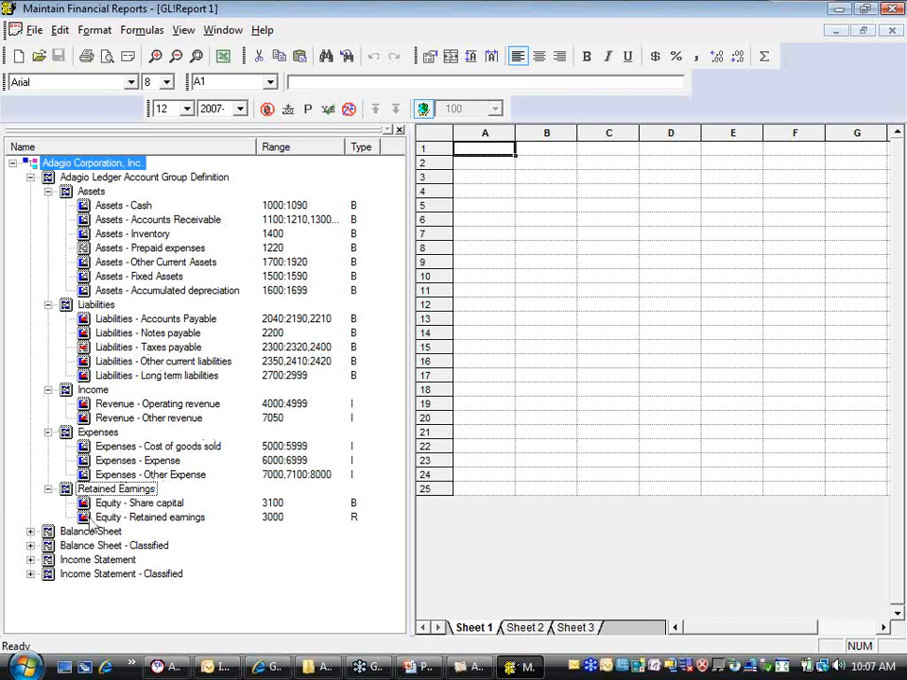
{"action": "left_click", "coordinate": [30, 177]}
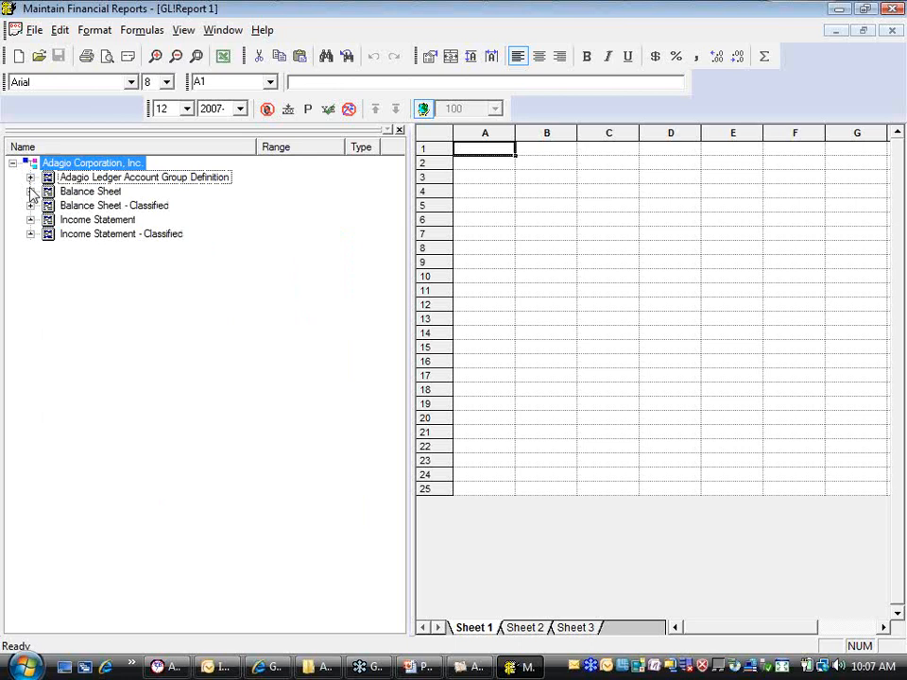
Compare the account ranges of the Balance Sheet and Balance Sheet - Classified groups, and collapse both when done
{"action": "left_click", "coordinate": [30, 191]}
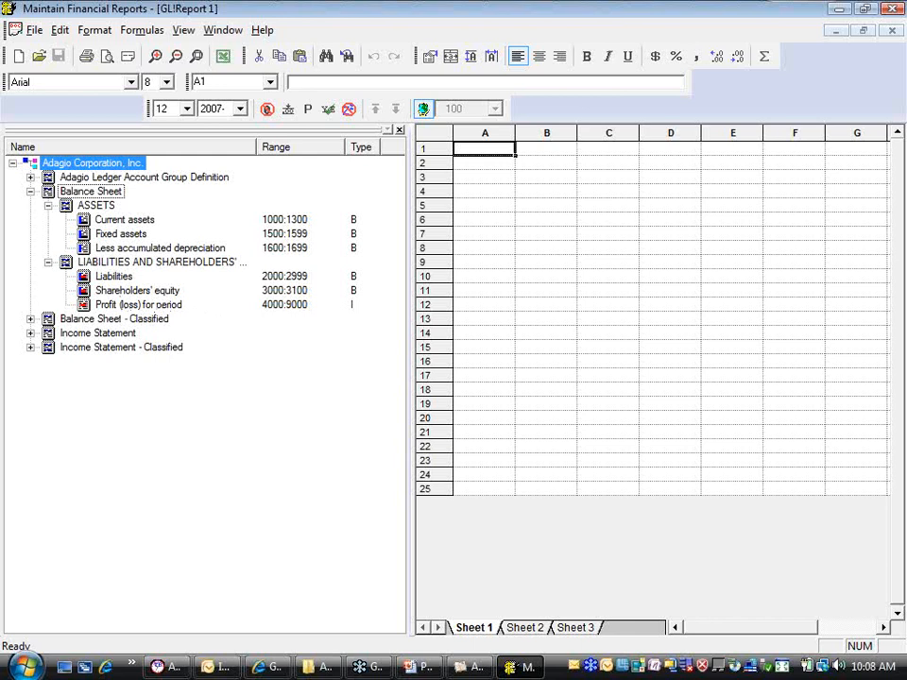
{"action": "left_click", "coordinate": [30, 319]}
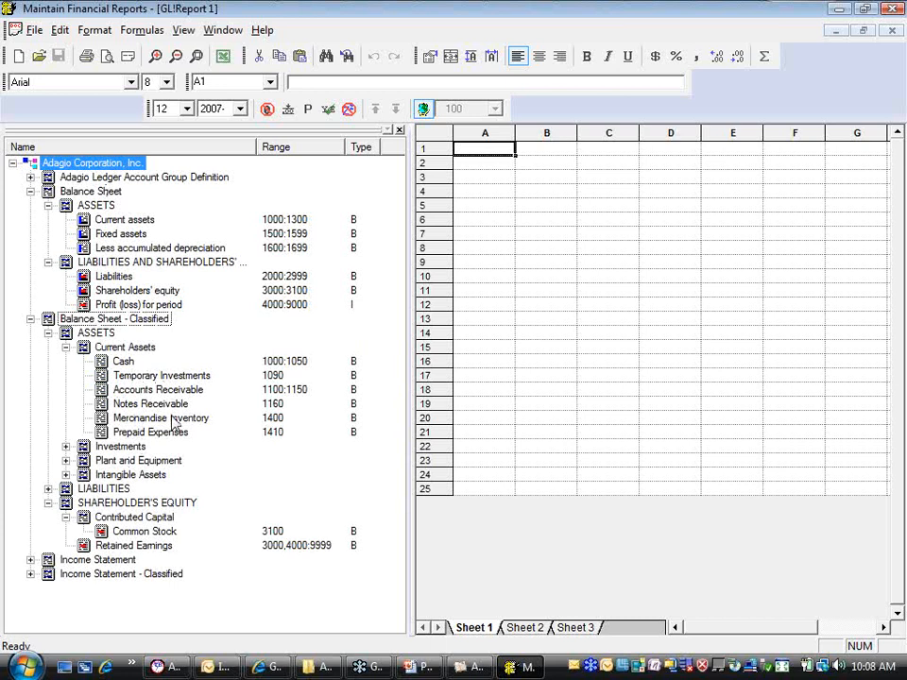
{"action": "left_click", "coordinate": [65, 446]}
{"action": "left_click", "coordinate": [65, 446]}
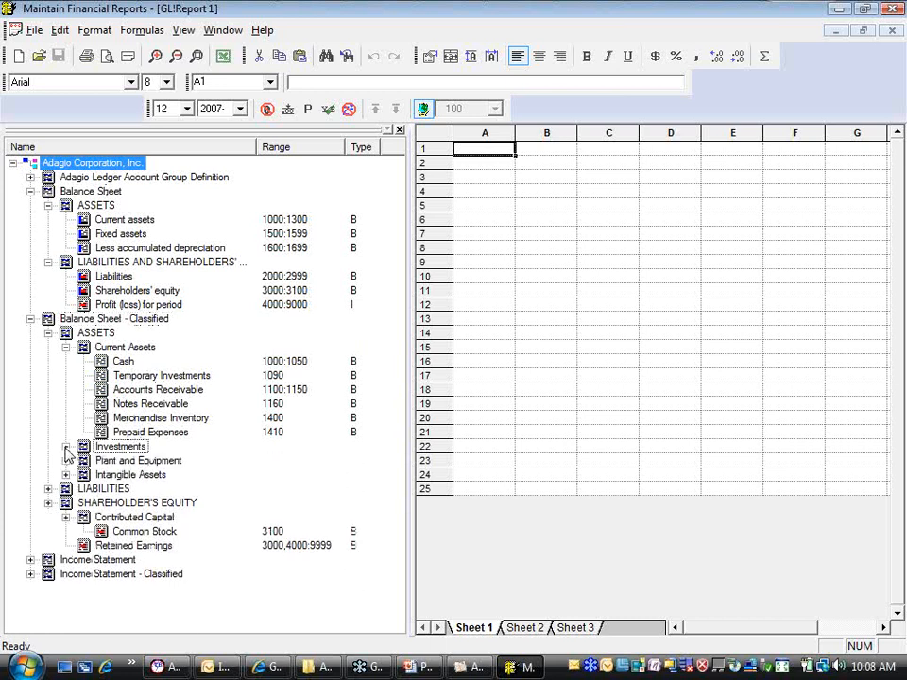
{"action": "left_click", "coordinate": [48, 488]}
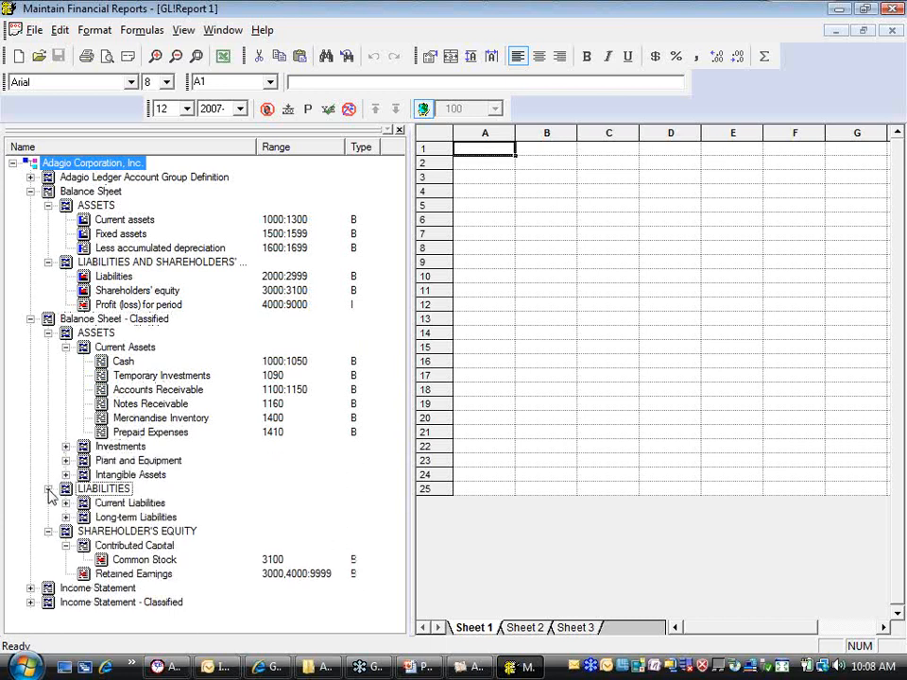
{"action": "left_click", "coordinate": [49, 489]}
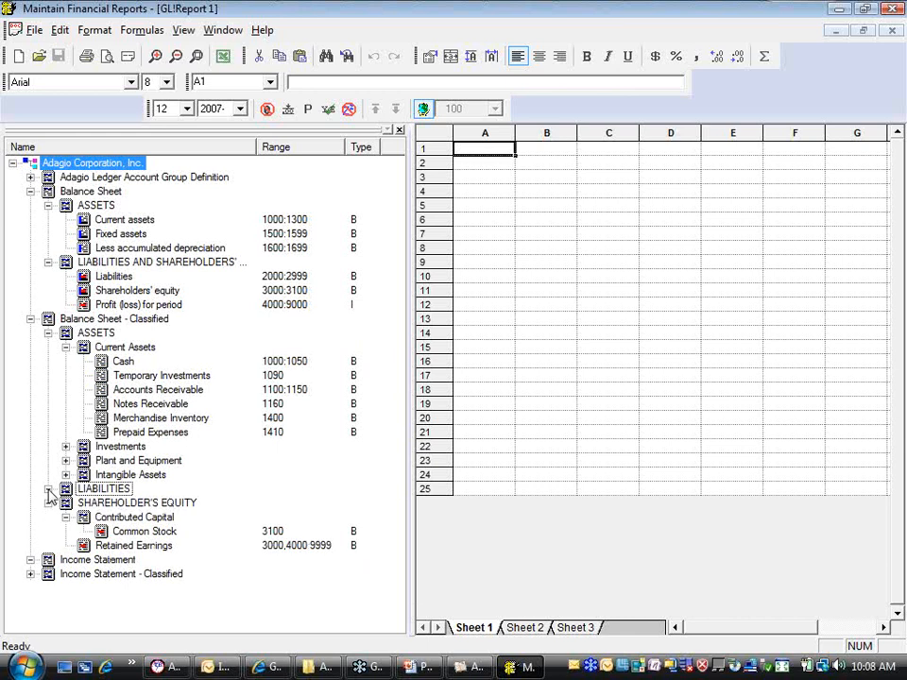
{"action": "left_click", "coordinate": [31, 319]}
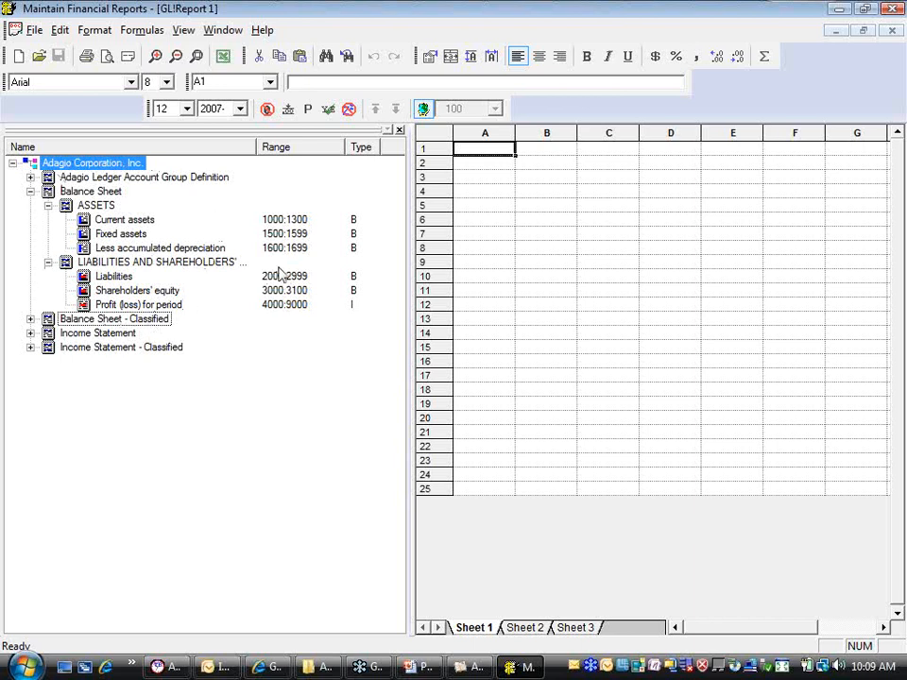
{"action": "left_click", "coordinate": [30, 192]}
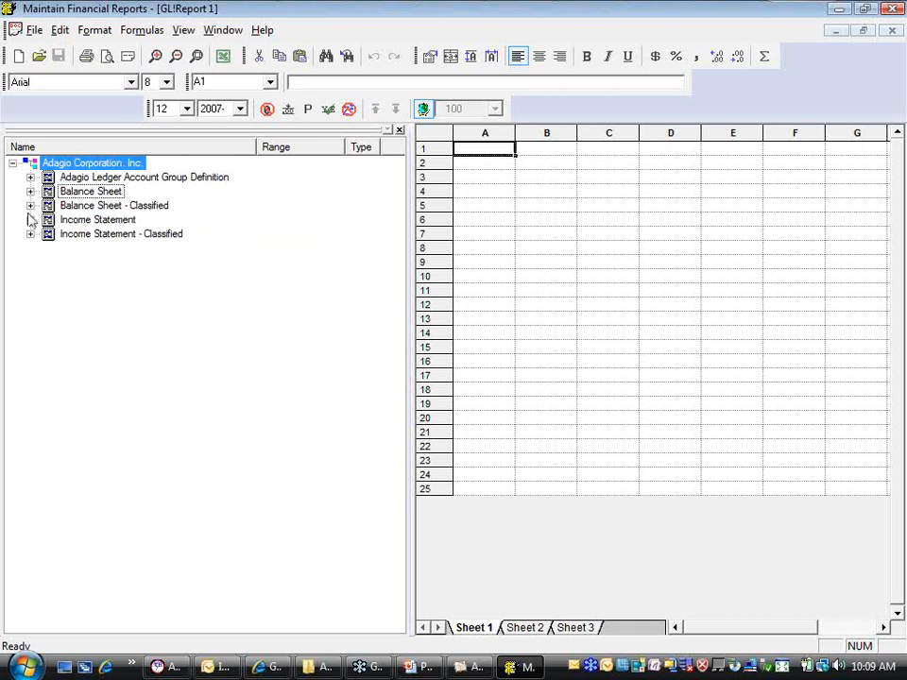
Compare the account ranges of the Income Statement and Income Statement - Classified groups, and collapse both when done
{"action": "left_click", "coordinate": [30, 219]}
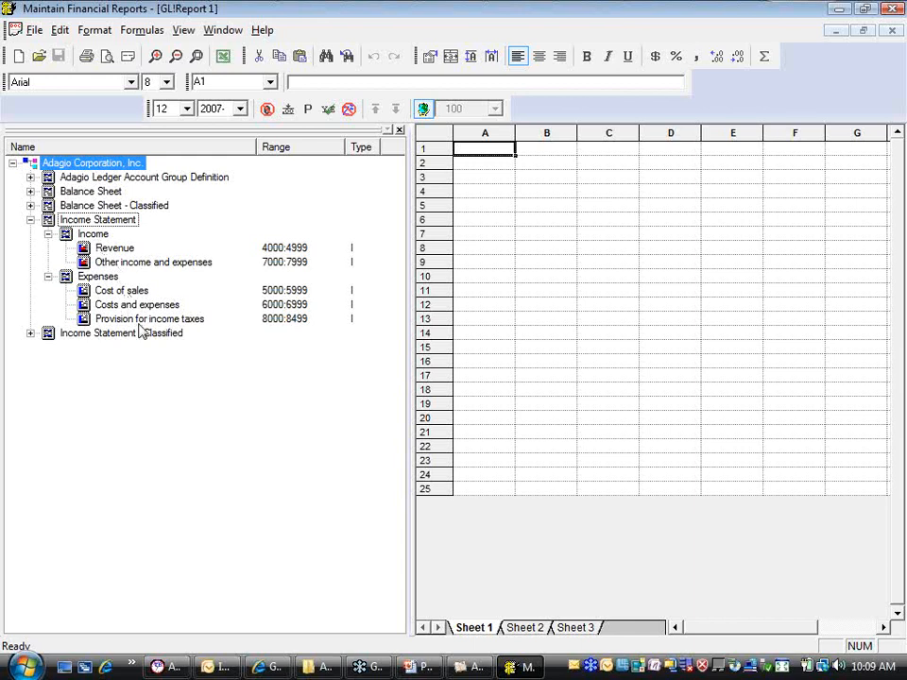
{"action": "left_click", "coordinate": [31, 333]}
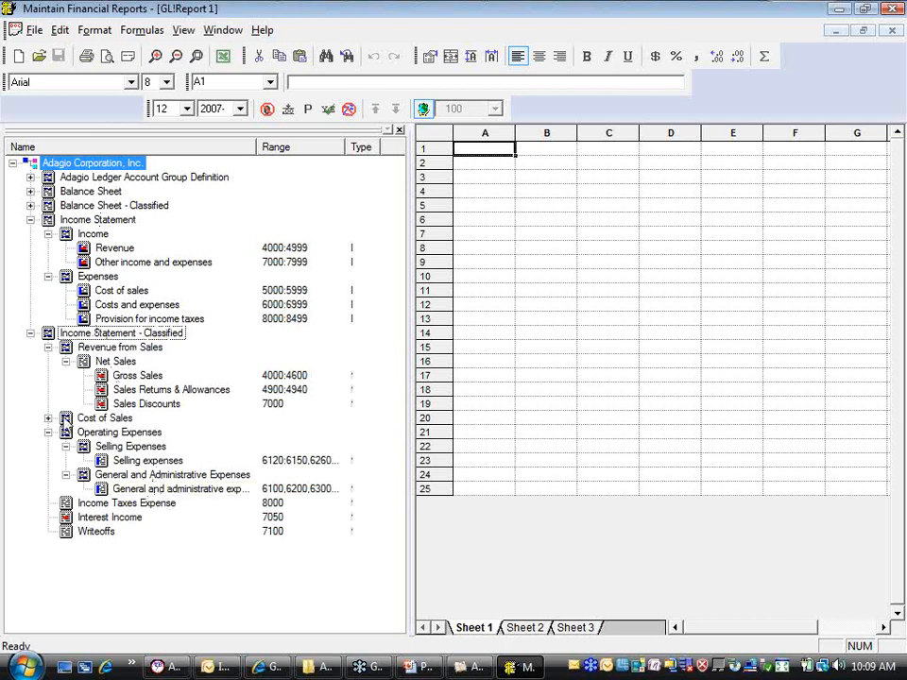
{"action": "left_click", "coordinate": [30, 333]}
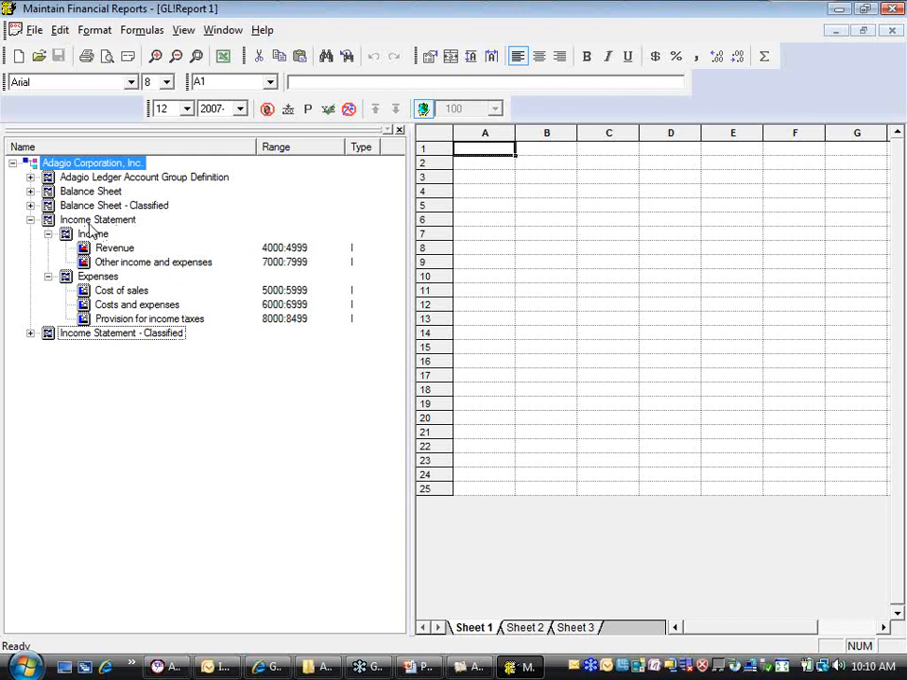
{"action": "left_click", "coordinate": [30, 219]}
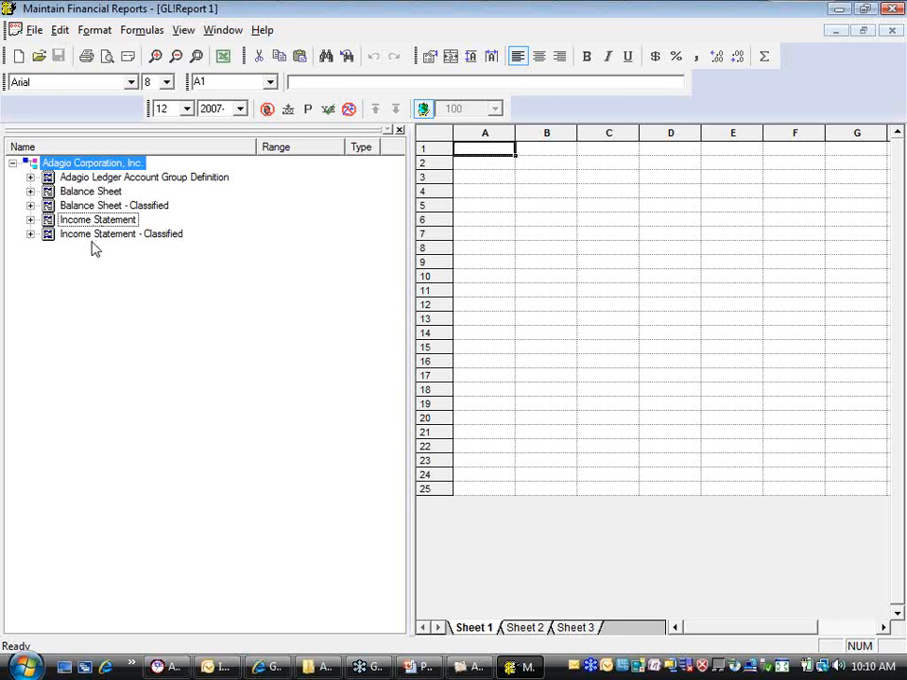
Expand the Income Statement group and look over the commands available for it
{"action": "left_click", "coordinate": [30, 220]}
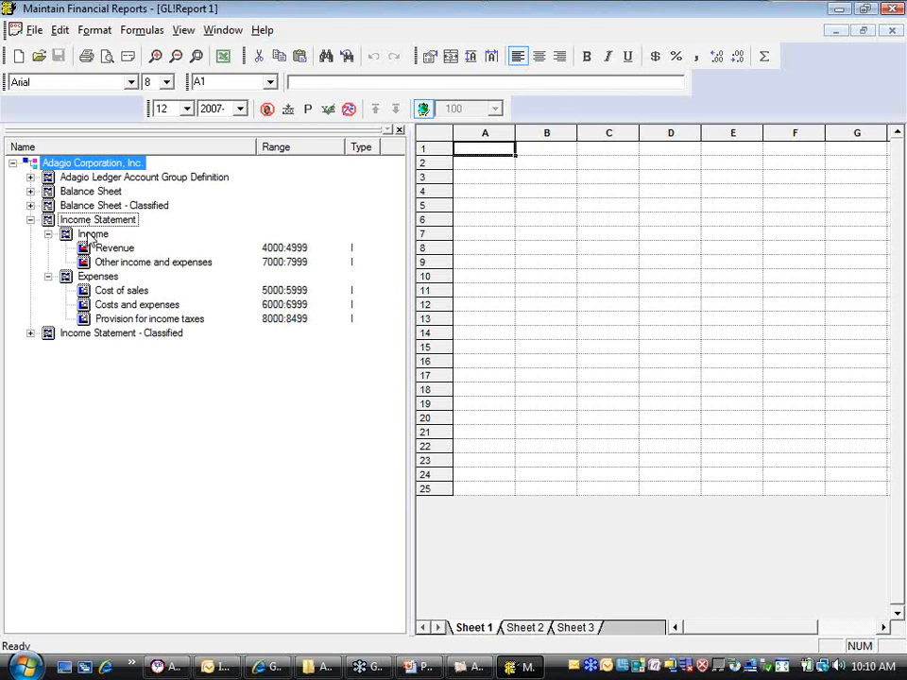
{"action": "right_click", "coordinate": [87, 219]}
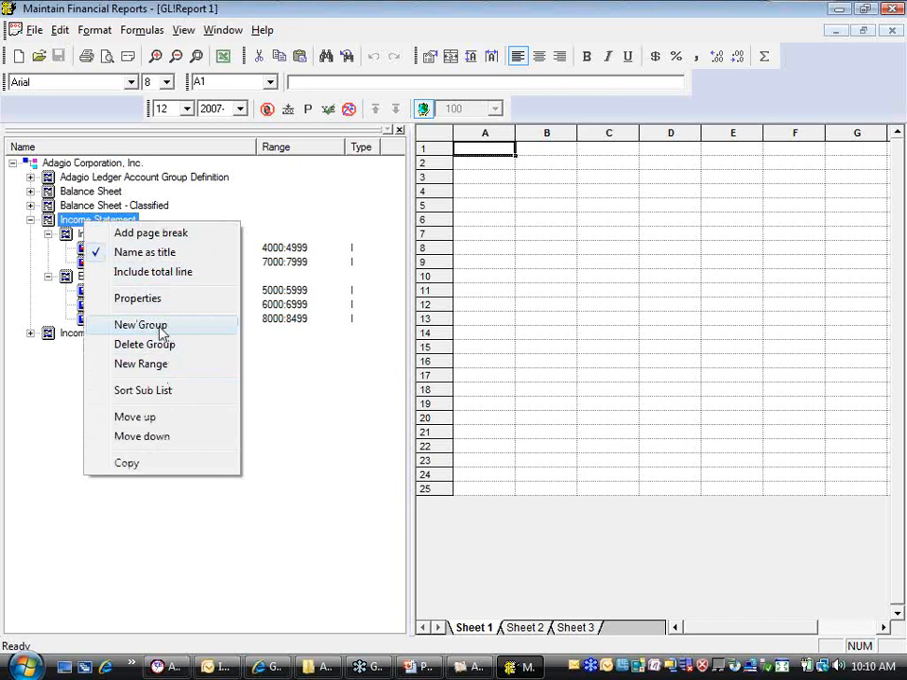
{"action": "left_click", "coordinate": [22, 291]}
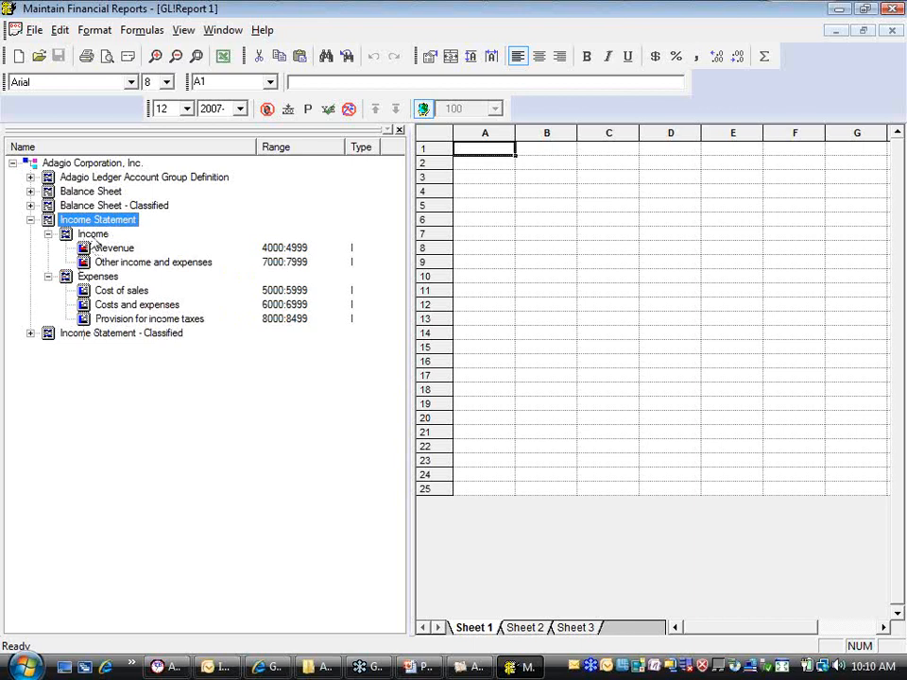
Review the Income group's properties and its style choices for character values without changing them, plus the commands available for the group
{"action": "left_click", "coordinate": [94, 234]}
{"action": "right_click", "coordinate": [94, 239]}
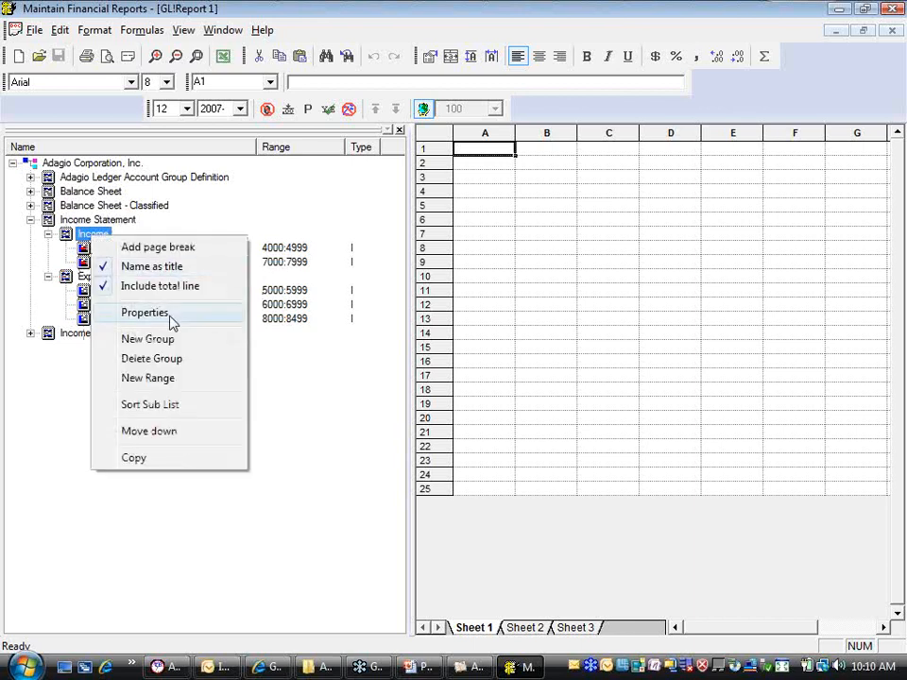
{"action": "left_click", "coordinate": [145, 313]}
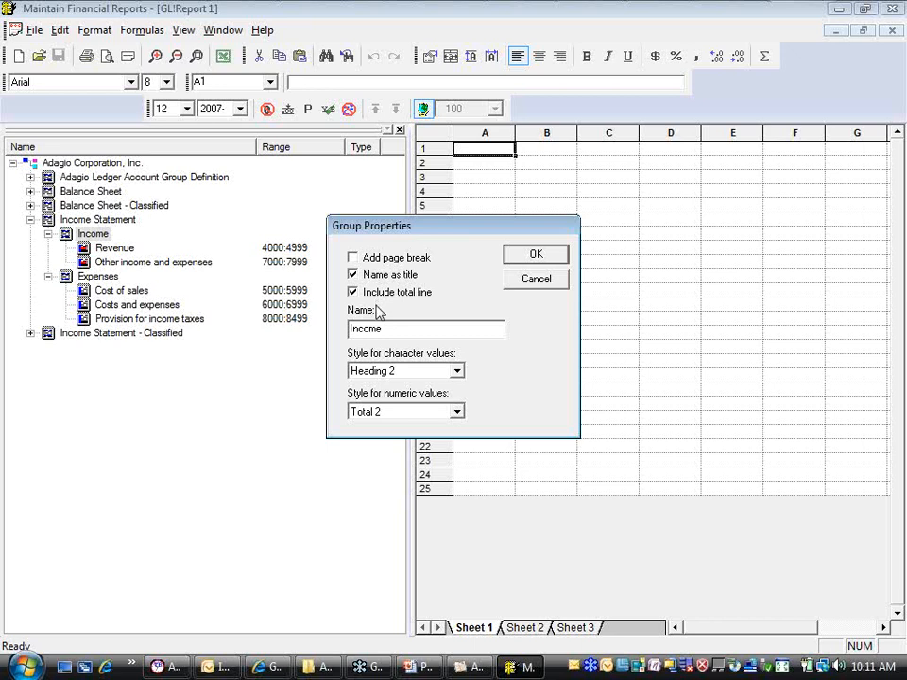
{"action": "left_click", "coordinate": [457, 371]}
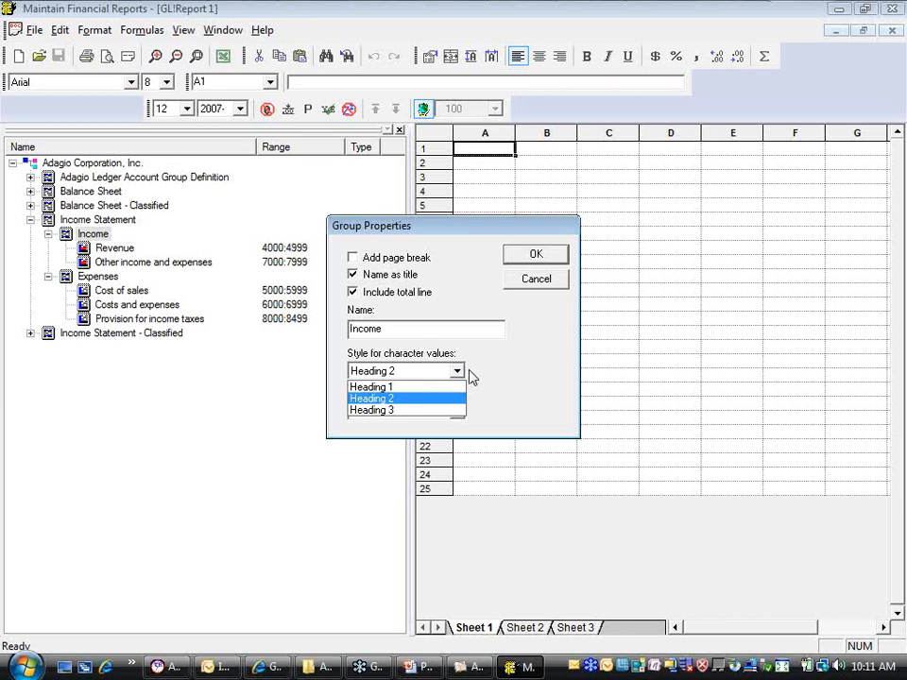
{"action": "left_click", "coordinate": [471, 375]}
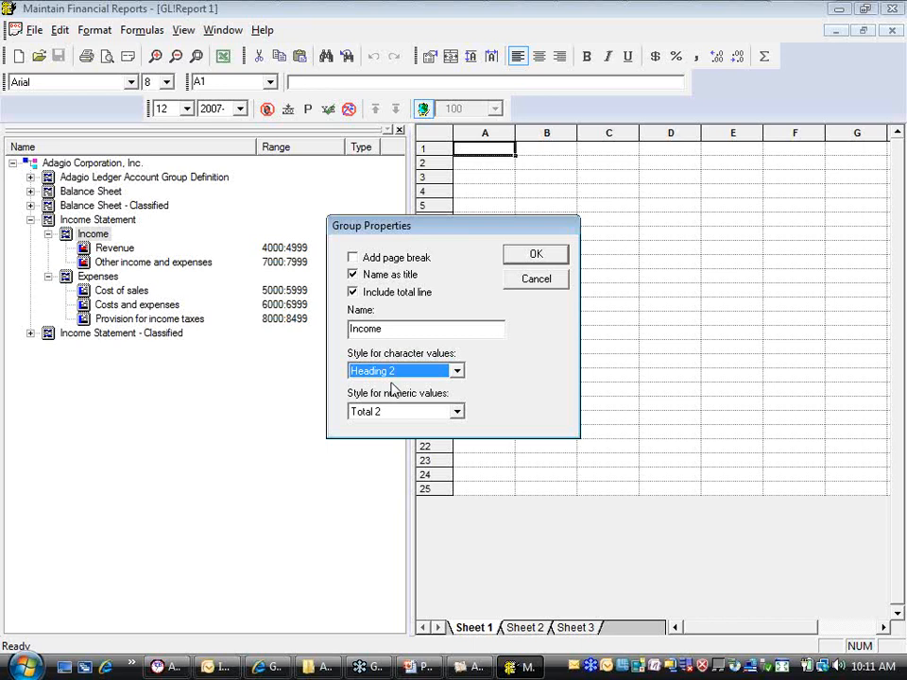
{"action": "left_click", "coordinate": [535, 282]}
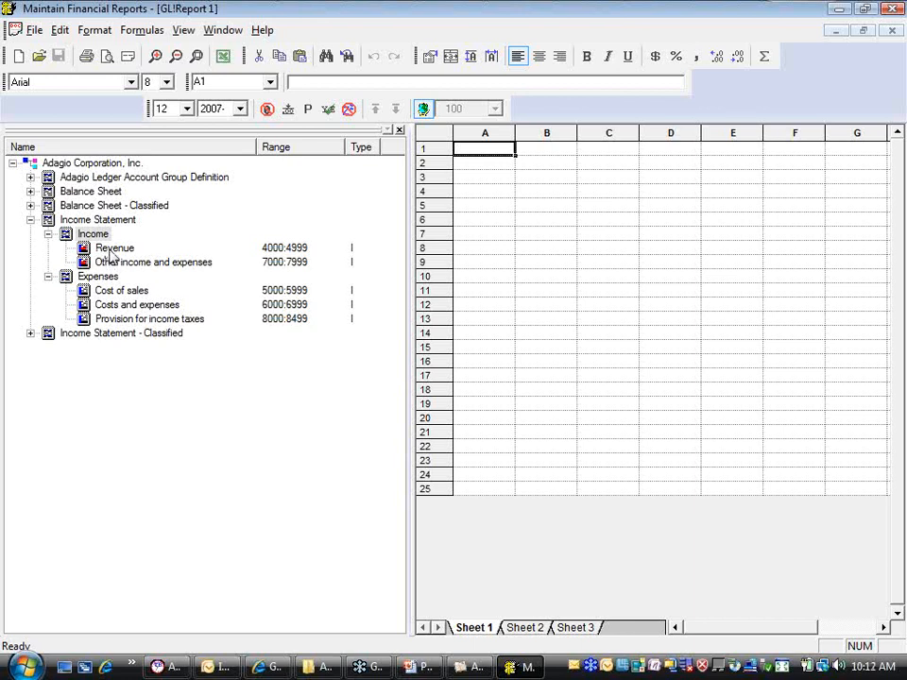
{"action": "right_click", "coordinate": [94, 237]}
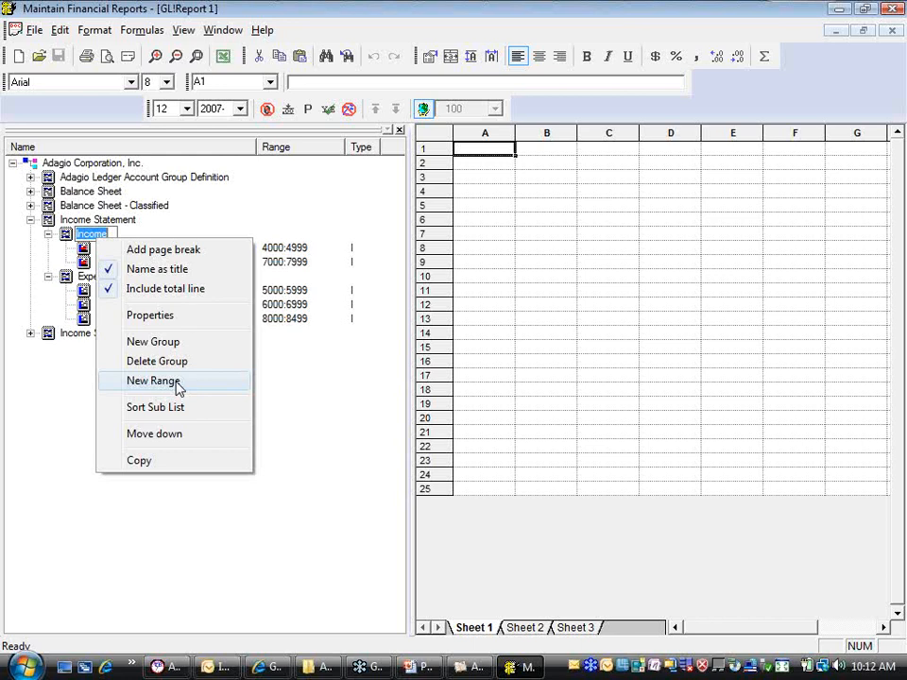
{"action": "left_click", "coordinate": [4, 304]}
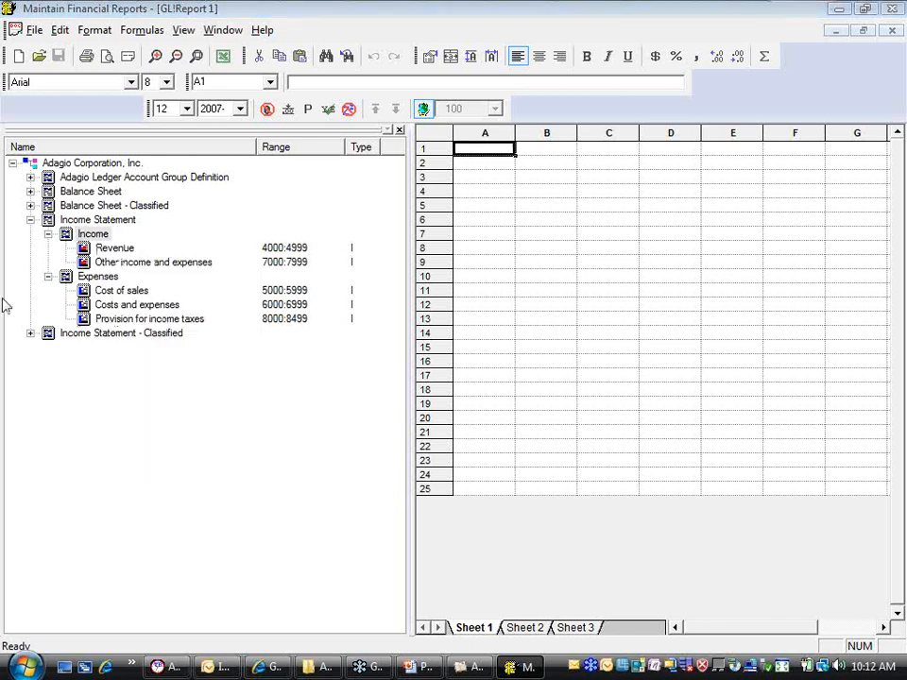
Try extending the Income Statement's Revenue range to 4000:4999, 5500, 5600:5699 in its range properties
{"action": "left_click", "coordinate": [130, 248]}
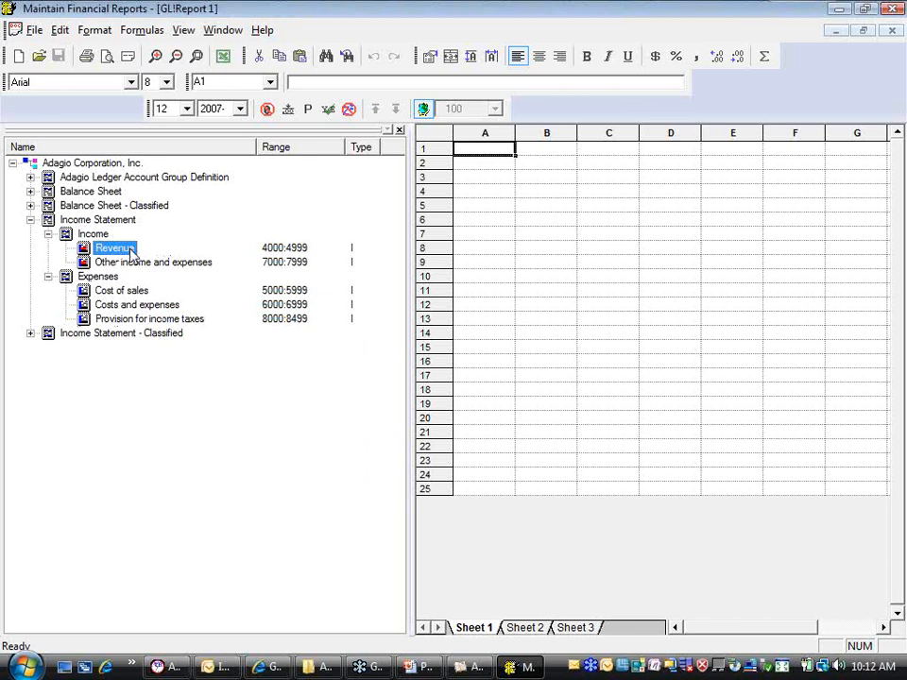
{"action": "right_click", "coordinate": [131, 250]}
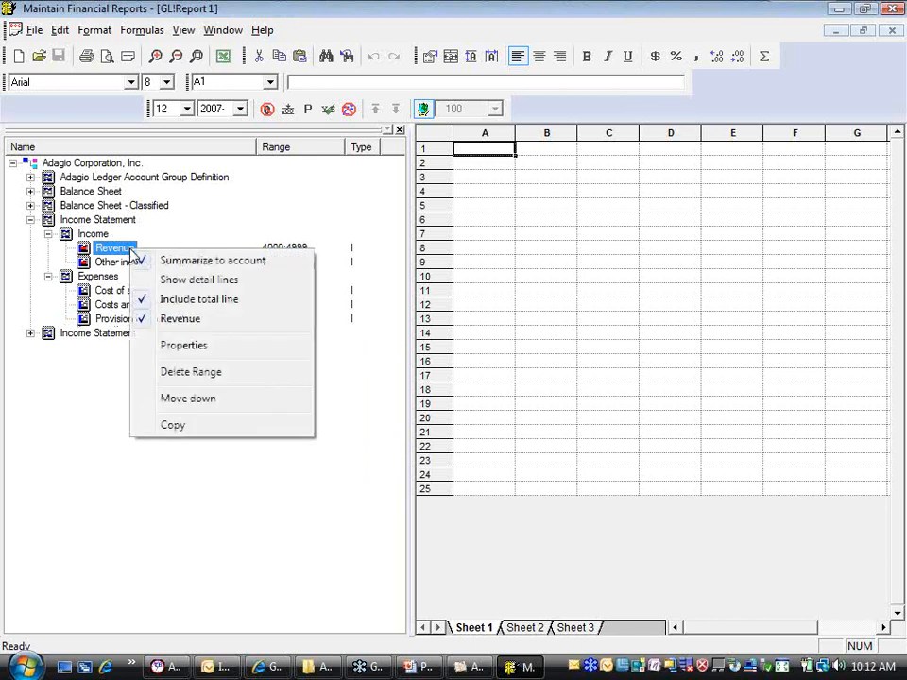
{"action": "left_click", "coordinate": [197, 349]}
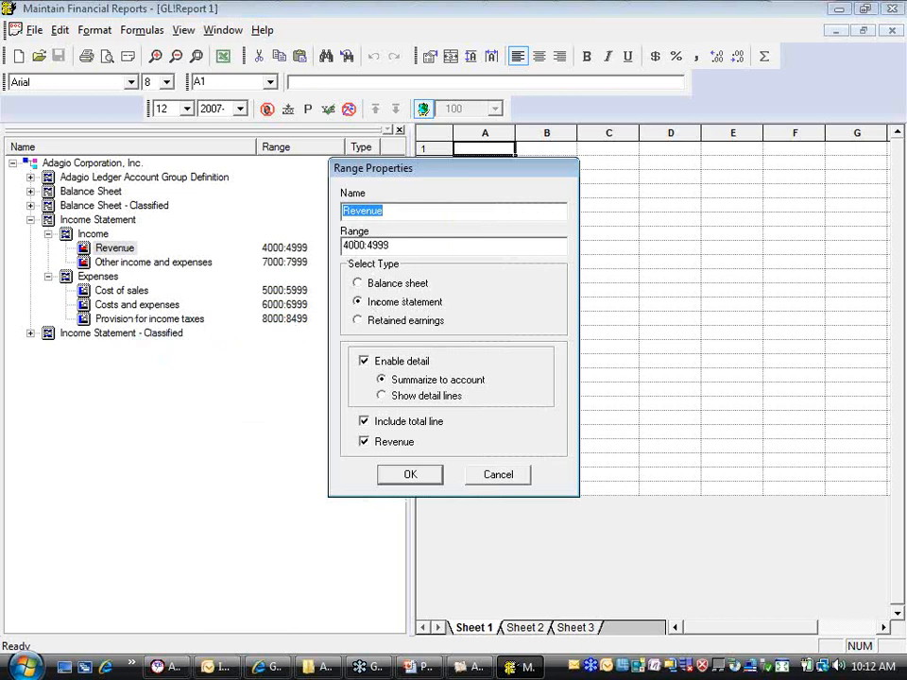
{"action": "left_click", "coordinate": [403, 246]}
{"action": "type", "text": ","}
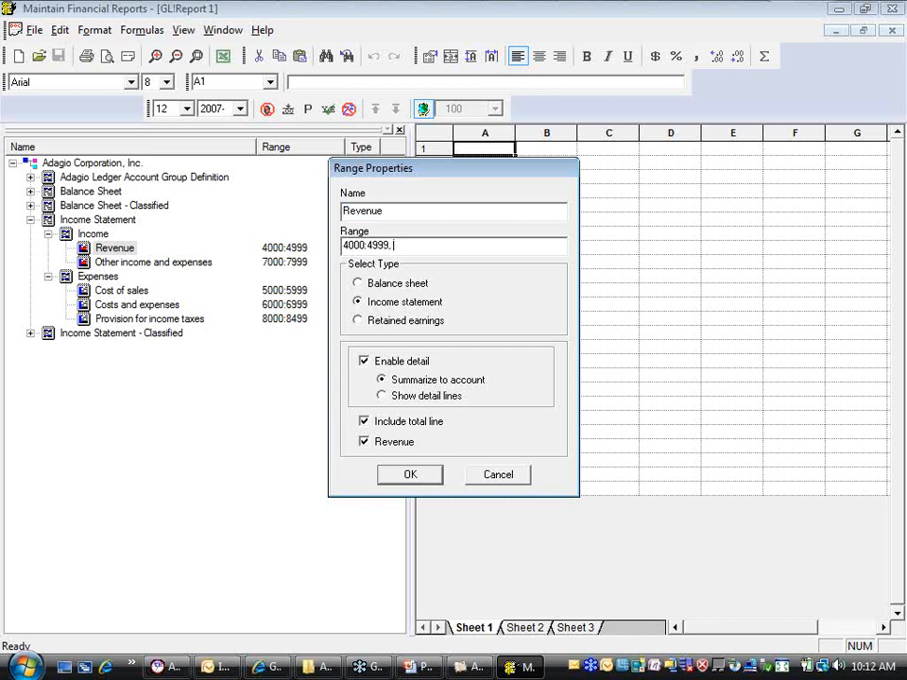
{"action": "type", "text": " 5500, 5500:5699"}
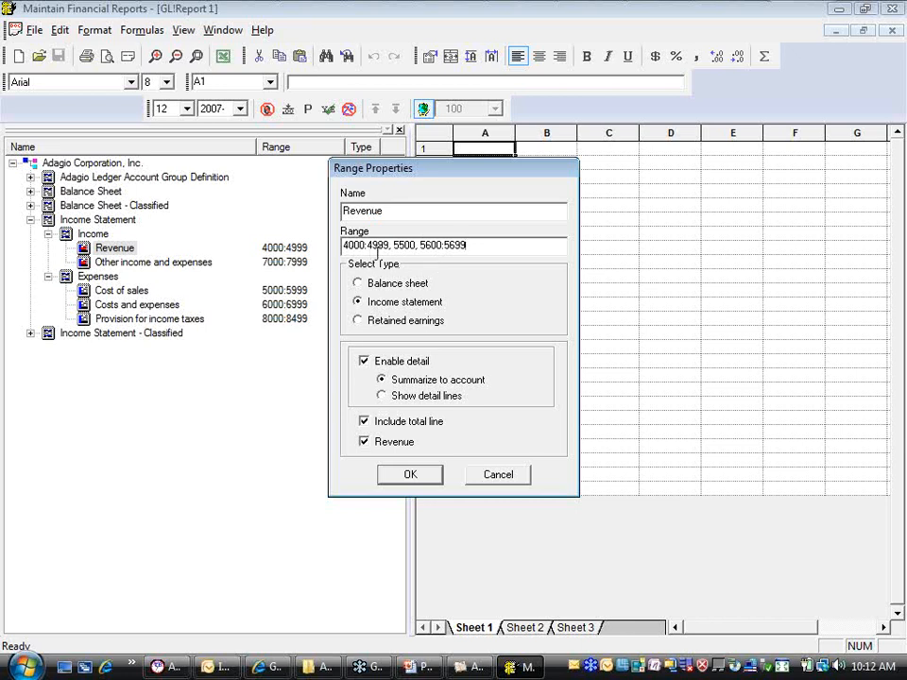
Remove the extra accounts from the Revenue range and discard the edit
{"action": "left_click", "coordinate": [462, 246]}
{"action": "key", "text": "BackSpace"}
{"action": "key", "text": "BackSpace"}
{"action": "key", "text": "BackSpace"}
{"action": "key", "text": "BackSpace"}
{"action": "key", "text": "BackSpace"}
{"action": "key", "text": "BackSpace"}
{"action": "key", "text": "BackSpace"}
{"action": "key", "text": "BackSpace"}
{"action": "key", "text": "BackSpace"}
{"action": "key", "text": "BackSpace"}
{"action": "key", "text": "BackSpace"}
{"action": "key", "text": "BackSpace"}
{"action": "key", "text": "BackSpace"}
{"action": "key", "text": "BackSpace"}
{"action": "key", "text": "BackSpace"}
{"action": "key", "text": "BackSpace"}
{"action": "key", "text": "BackSpace"}
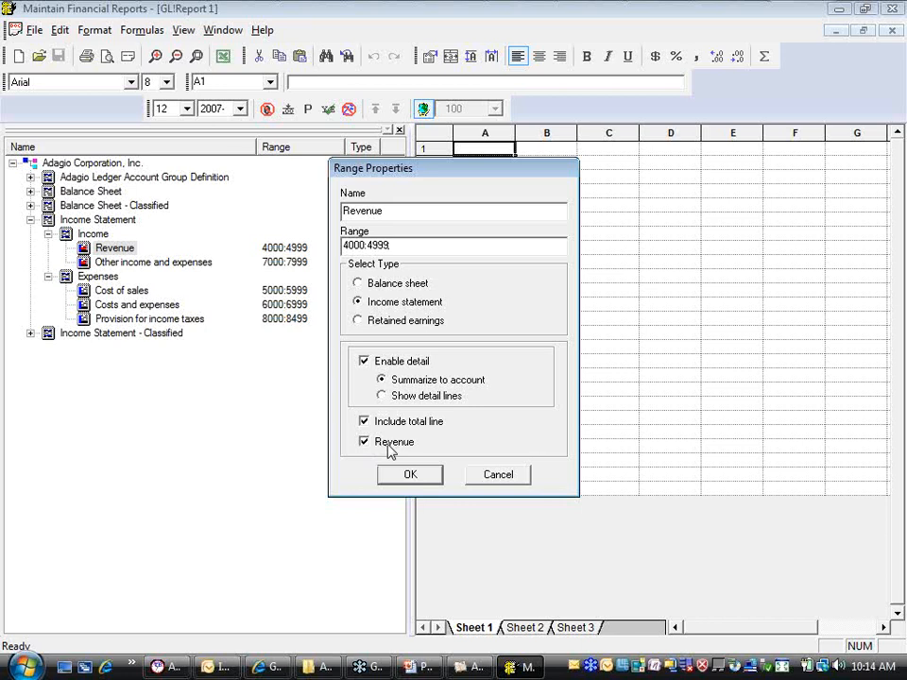
{"action": "left_click", "coordinate": [494, 475]}
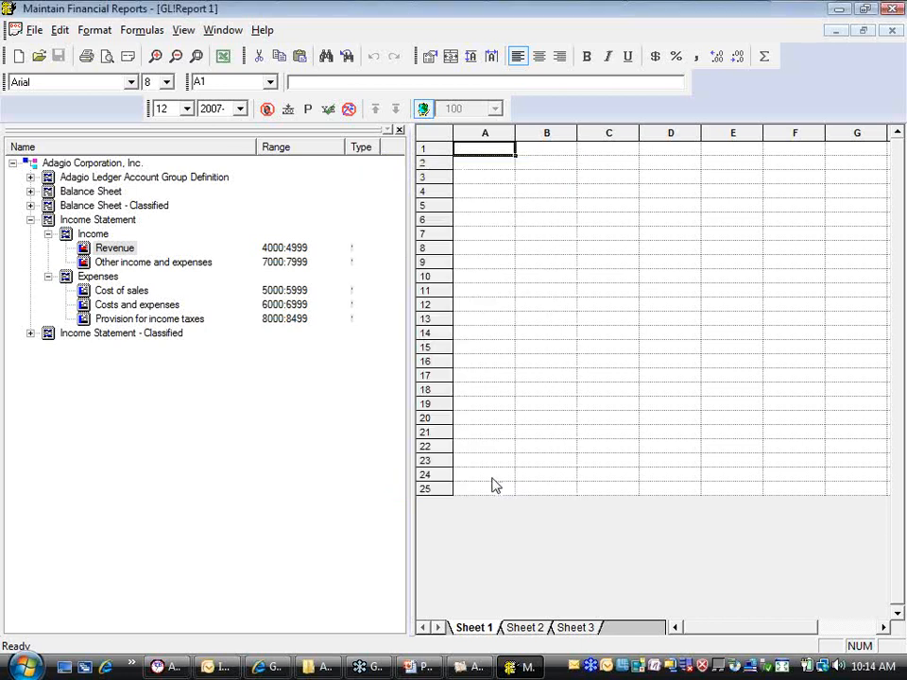
Try out the detail options of the Cost of sales range, ending with detail enabled and summarized to account
{"action": "left_click", "coordinate": [101, 292]}
{"action": "right_click", "coordinate": [101, 292]}
{"action": "left_click", "coordinate": [152, 387]}
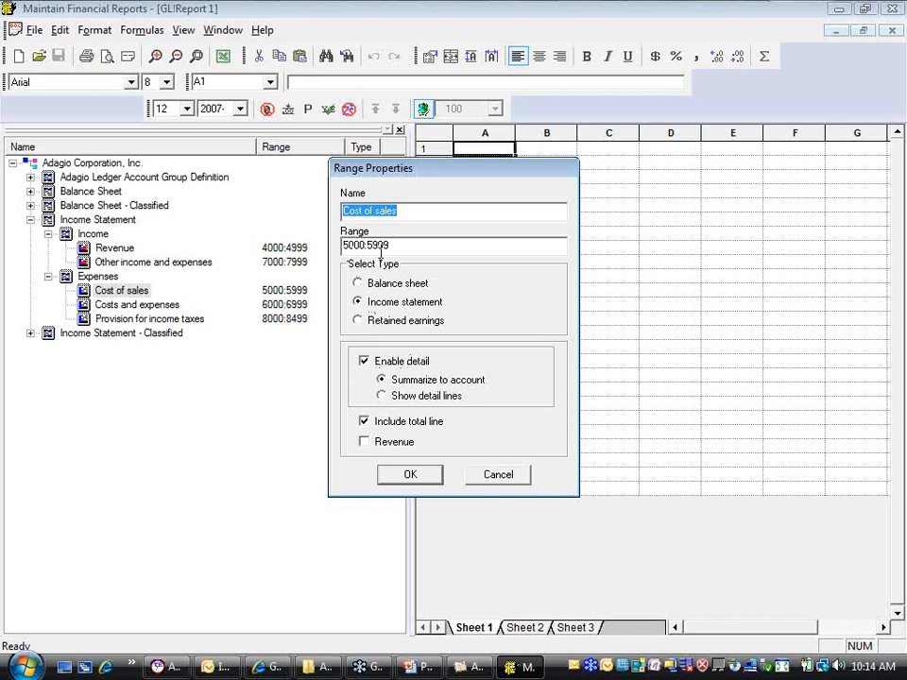
{"action": "left_click", "coordinate": [363, 366]}
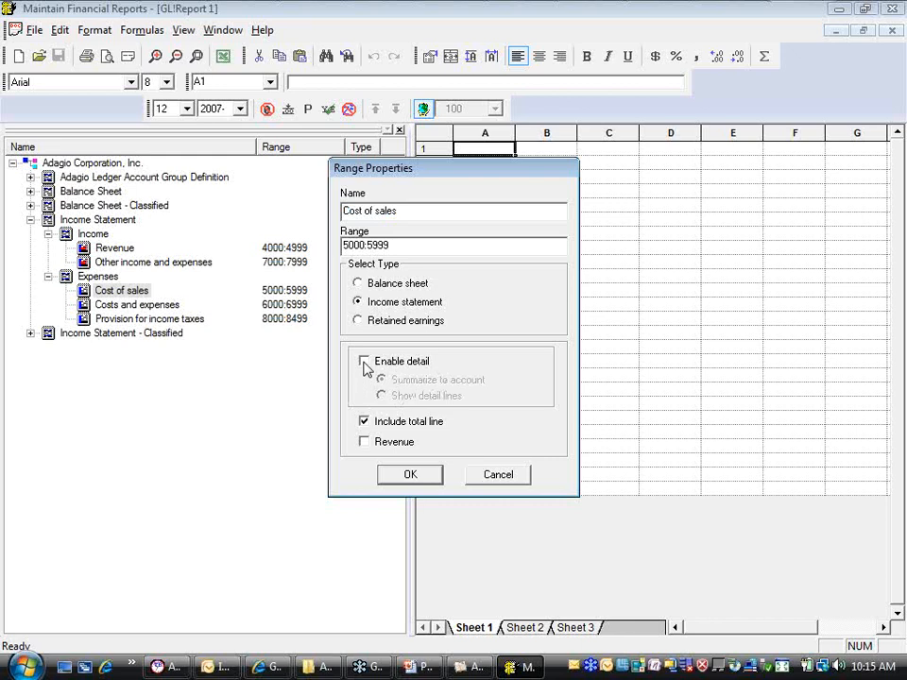
{"action": "left_click", "coordinate": [365, 366]}
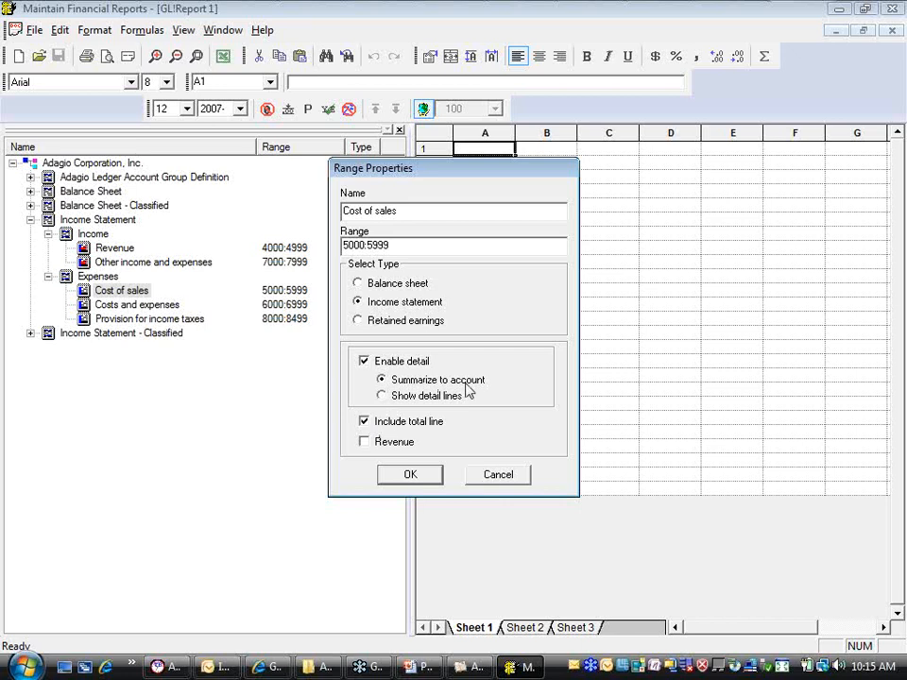
{"action": "left_click", "coordinate": [420, 406]}
{"action": "left_click", "coordinate": [381, 380]}
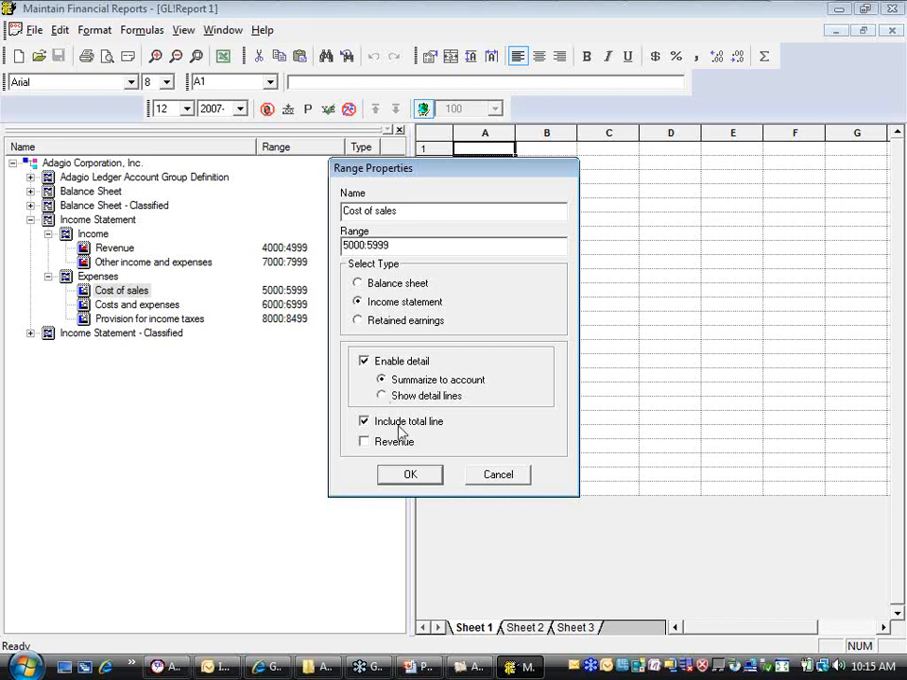
{"action": "left_click", "coordinate": [409, 474]}
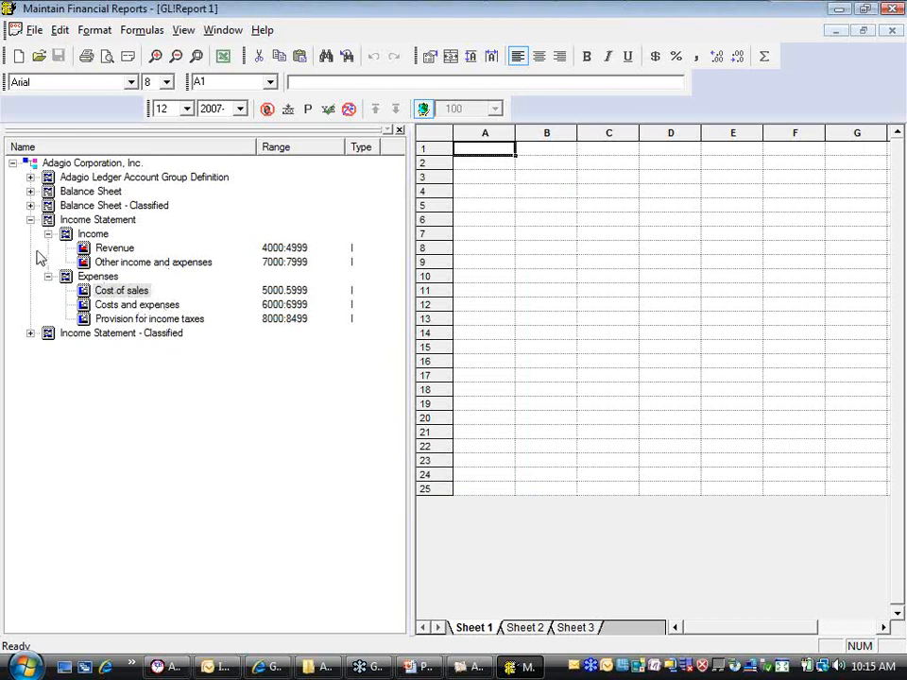
Add a top-level group named "Demo income statement" under Adagio Corporation, Inc., without a total line
{"action": "left_click", "coordinate": [30, 219]}
{"action": "left_click", "coordinate": [85, 166]}
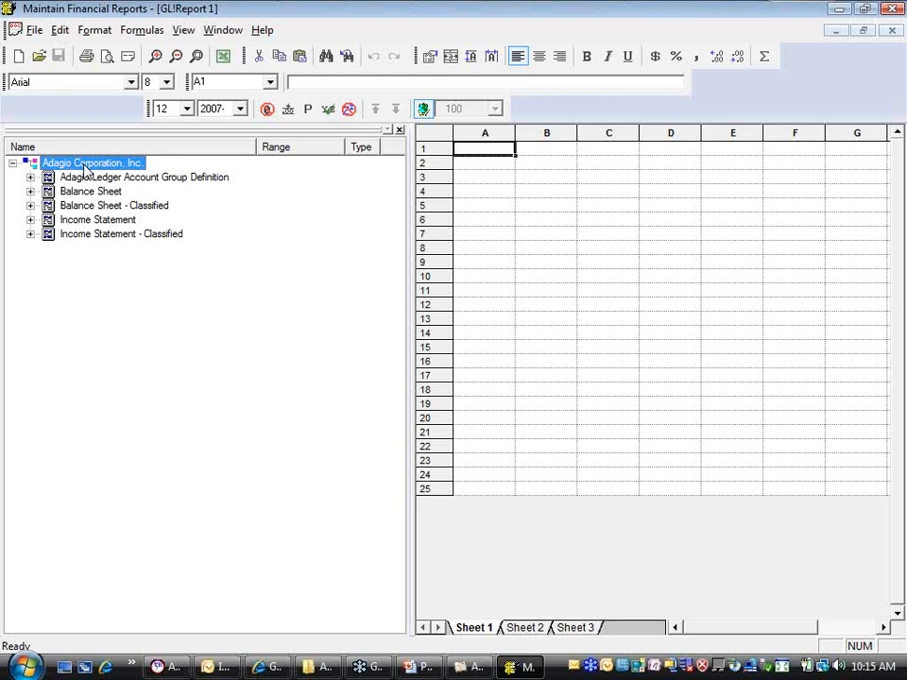
{"action": "right_click", "coordinate": [85, 169]}
{"action": "left_click", "coordinate": [149, 178]}
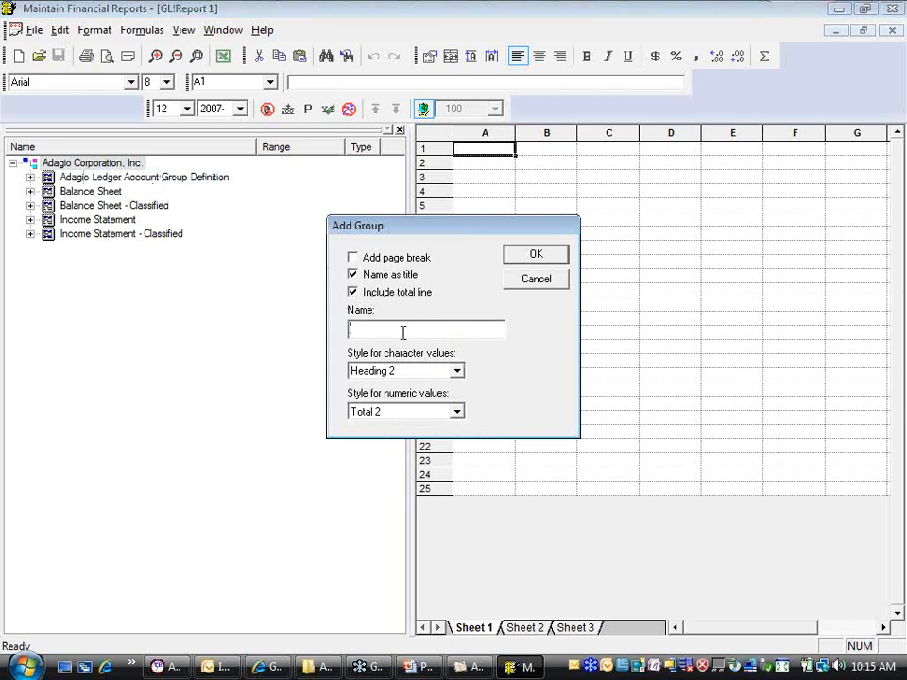
{"action": "type", "text": "em"}
{"action": "key", "text": "BackSpace"}
{"action": "key", "text": "BackSpace"}
{"action": "type", "text": "Demo income statement"}
{"action": "left_click", "coordinate": [353, 293]}
{"action": "left_click", "coordinate": [516, 260]}
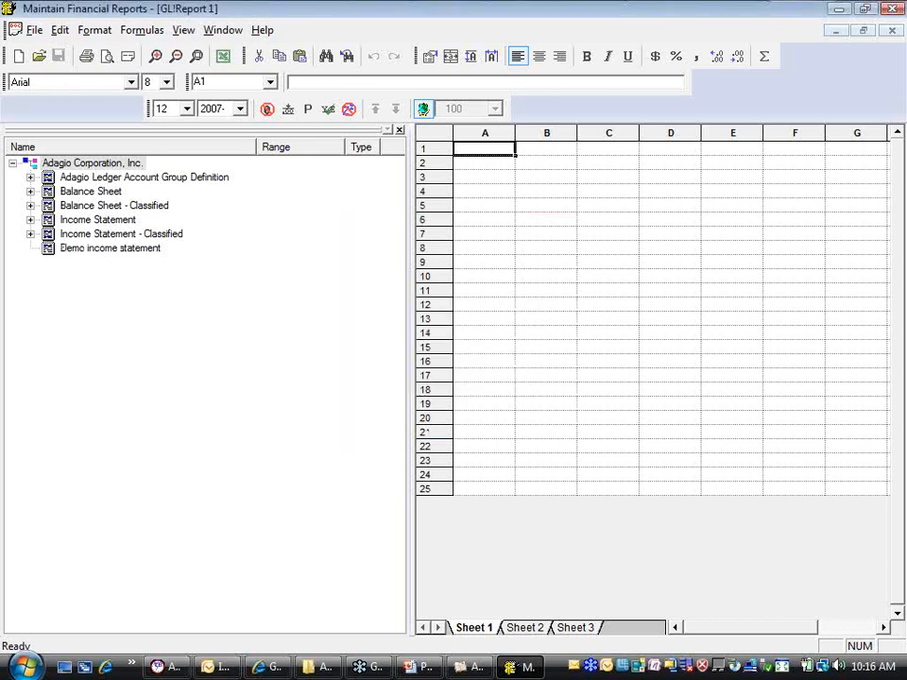
Add a subgroup named "Income" to the Demo income statement group, keeping the default title, total line and style settings
{"action": "right_click", "coordinate": [71, 250]}
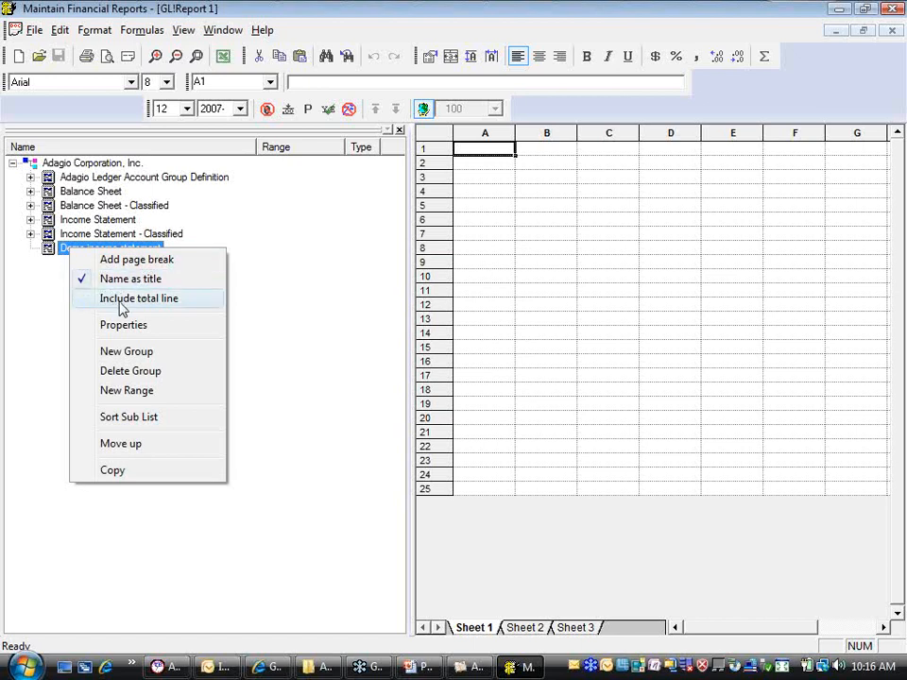
{"action": "left_click", "coordinate": [43, 267]}
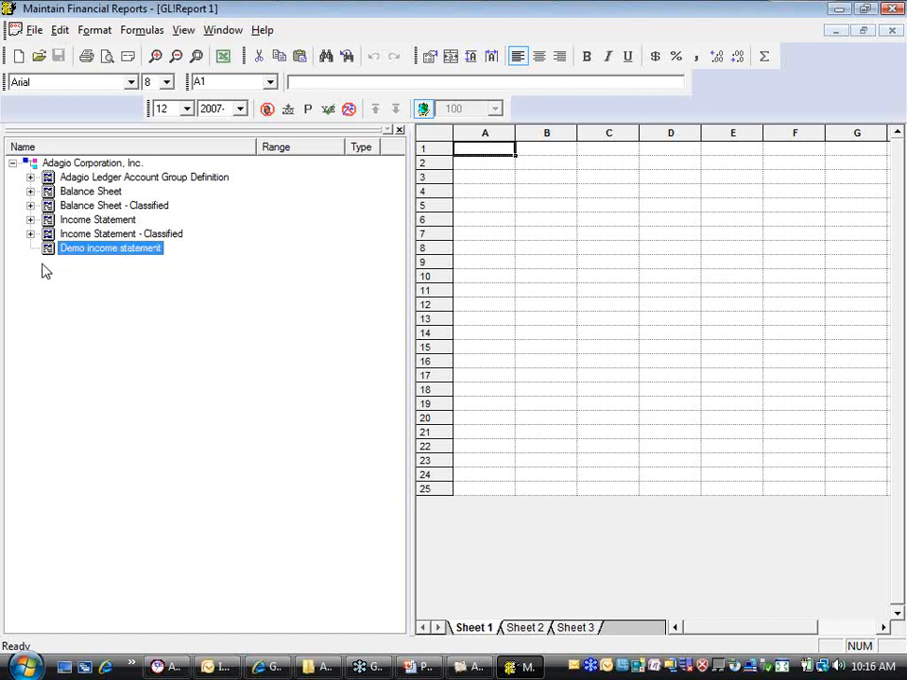
{"action": "right_click", "coordinate": [112, 256]}
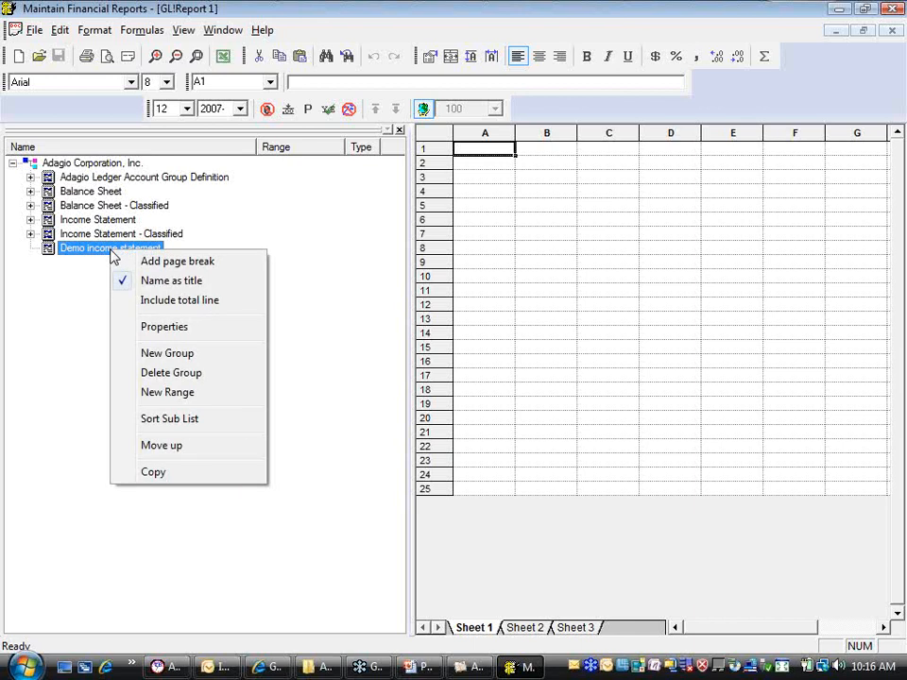
{"action": "left_click", "coordinate": [188, 353]}
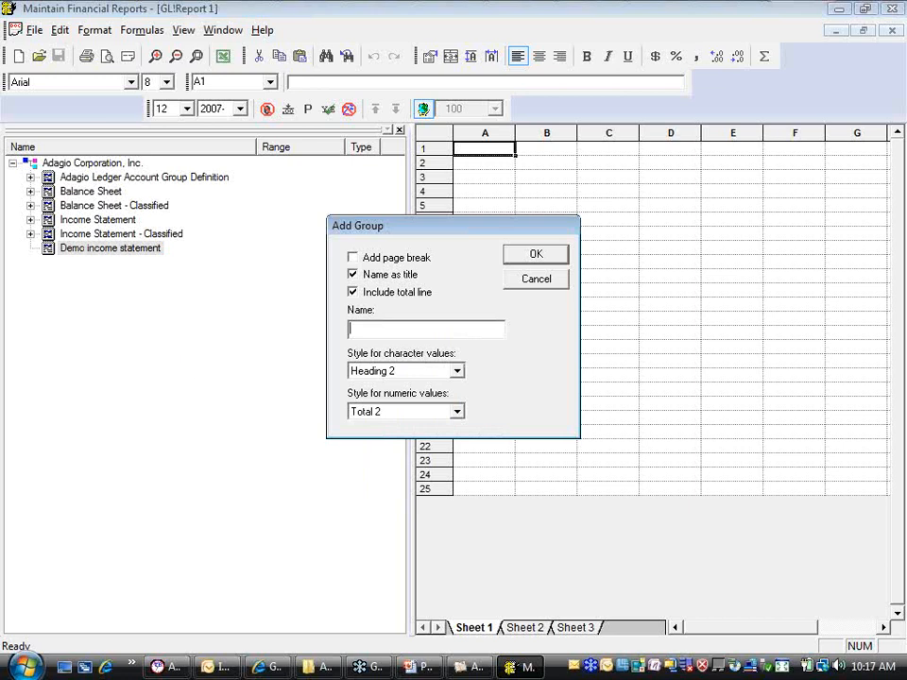
{"action": "type", "text": "Income"}
{"action": "left_click", "coordinate": [519, 258]}
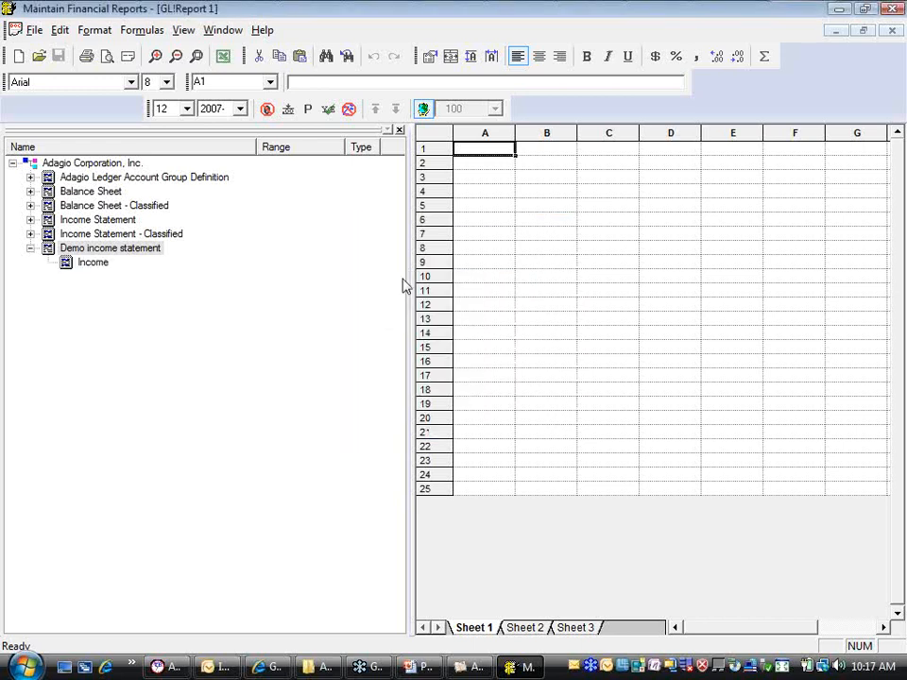
Add a second subgroup named "Expenses" to the Demo income statement group with the default settings
{"action": "right_click", "coordinate": [96, 249]}
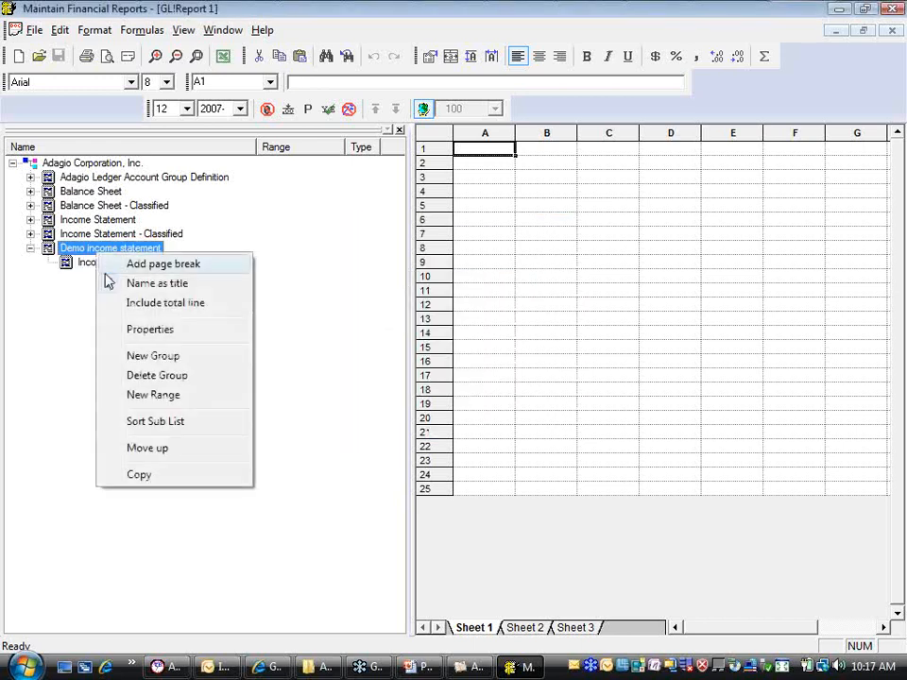
{"action": "left_click", "coordinate": [179, 359]}
{"action": "type", "text": "Expenses"}
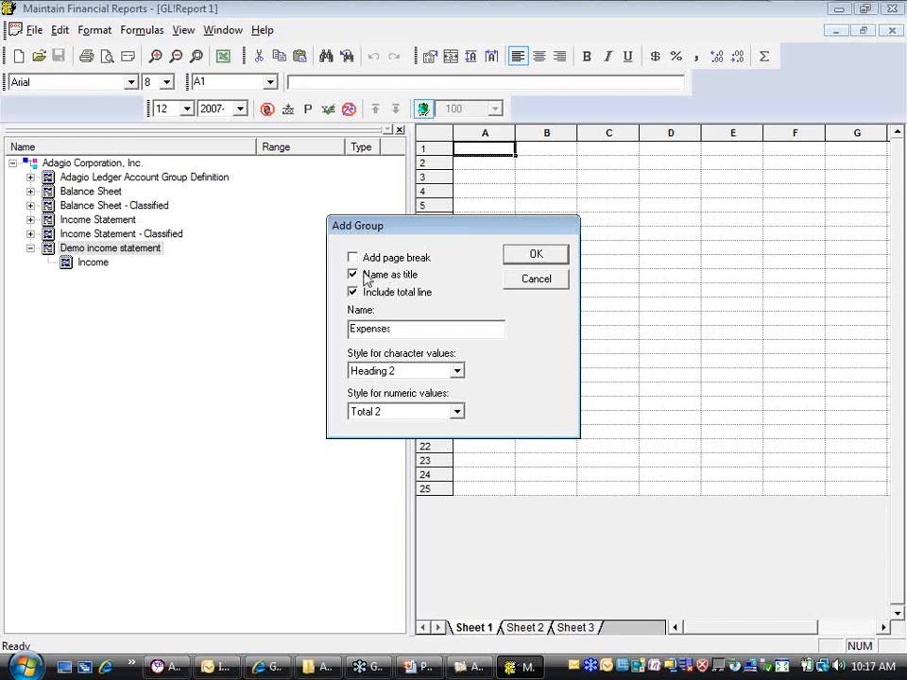
{"action": "left_click", "coordinate": [535, 254]}
{"action": "left_click", "coordinate": [94, 264]}
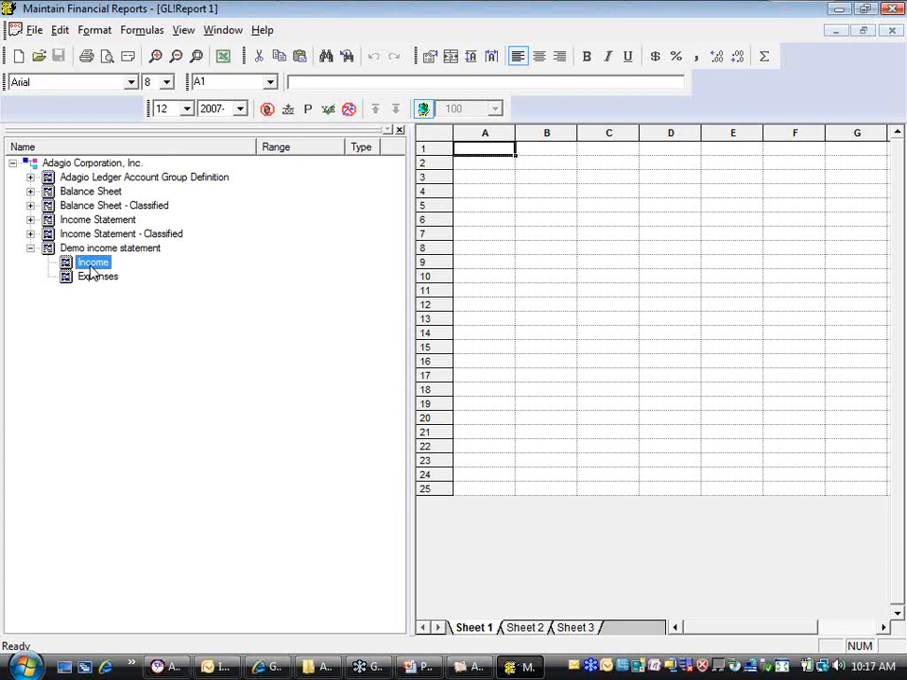
{"action": "right_click", "coordinate": [91, 271]}
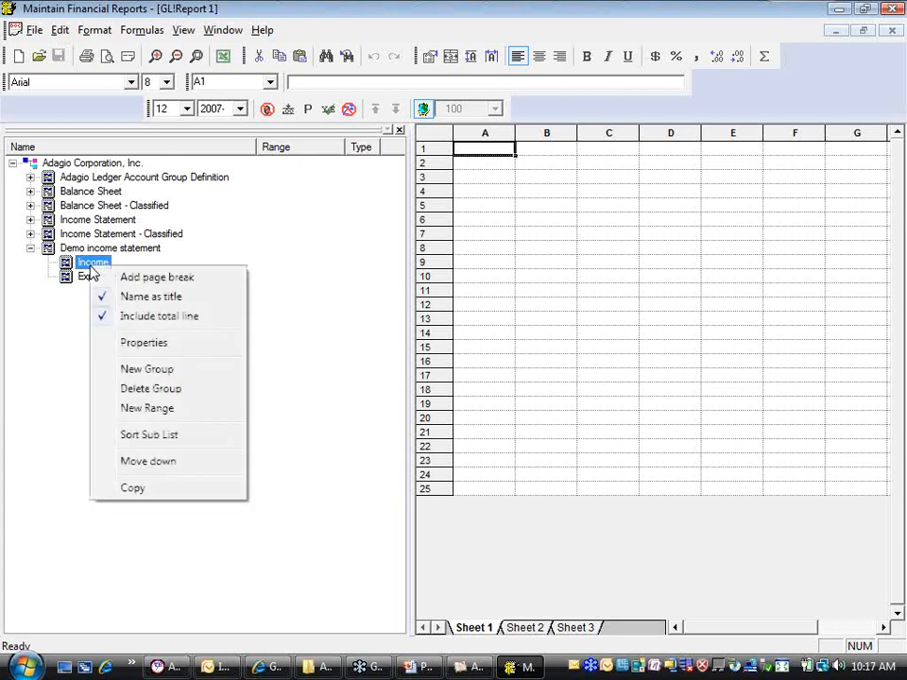
{"action": "left_click", "coordinate": [184, 369]}
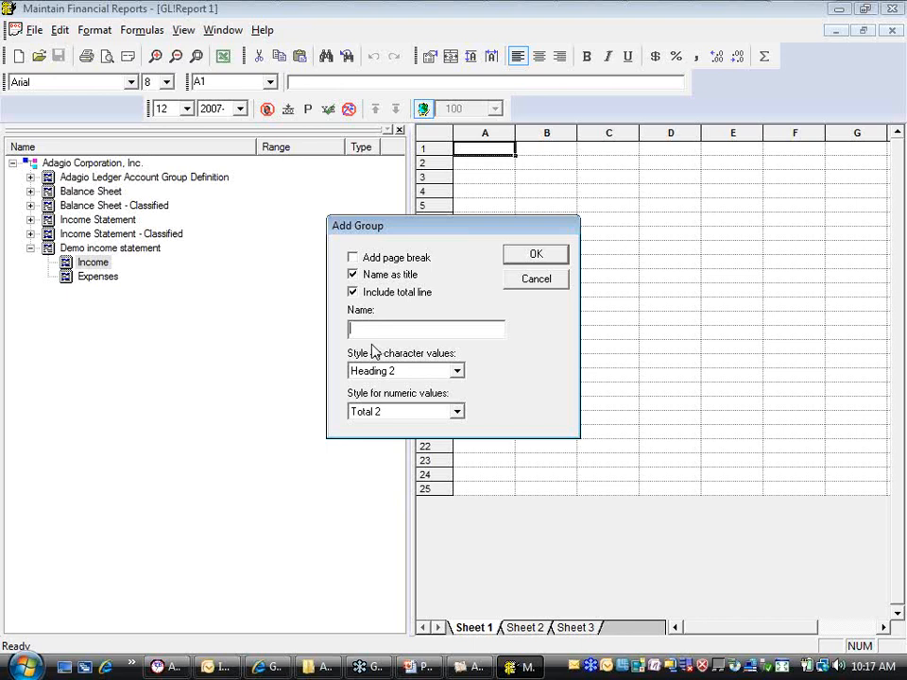
{"action": "left_click", "coordinate": [536, 280]}
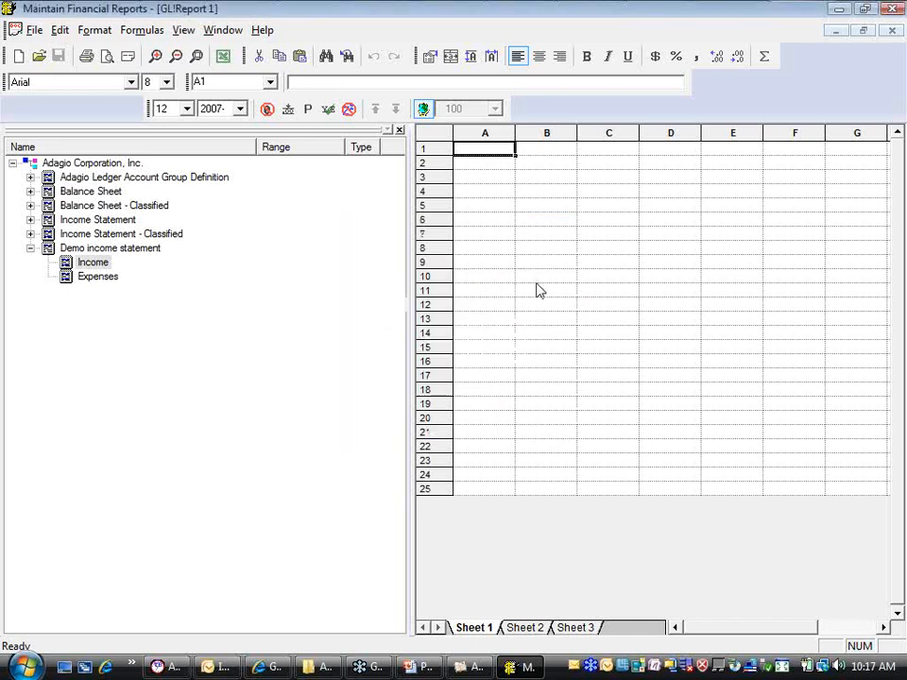
Add an income statement range named "Revenue" to the demo Income group, flagged as revenue, with a total line and detail summarized to account
{"action": "right_click", "coordinate": [93, 268]}
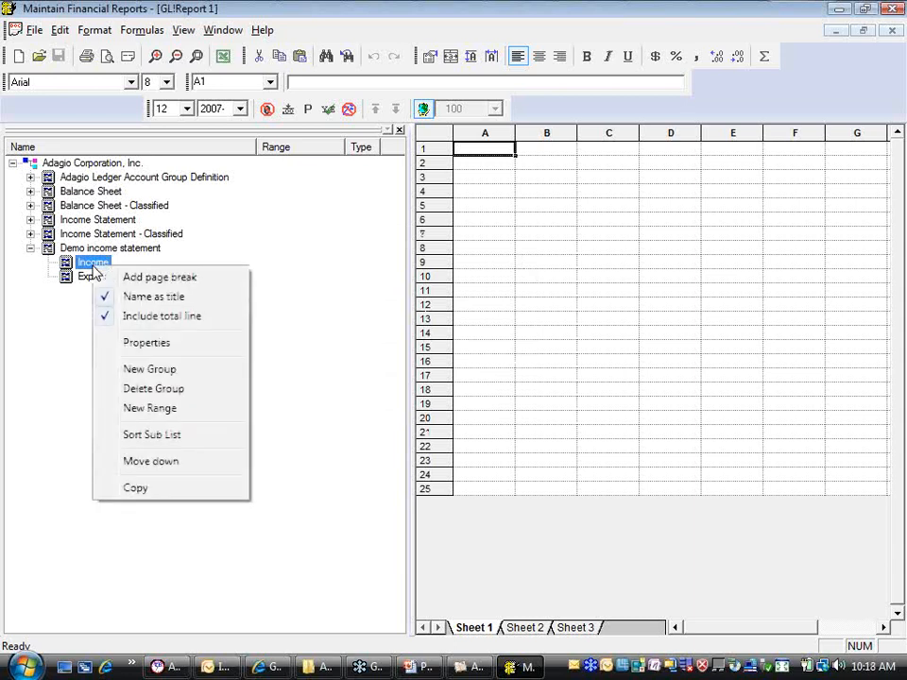
{"action": "left_click", "coordinate": [185, 416]}
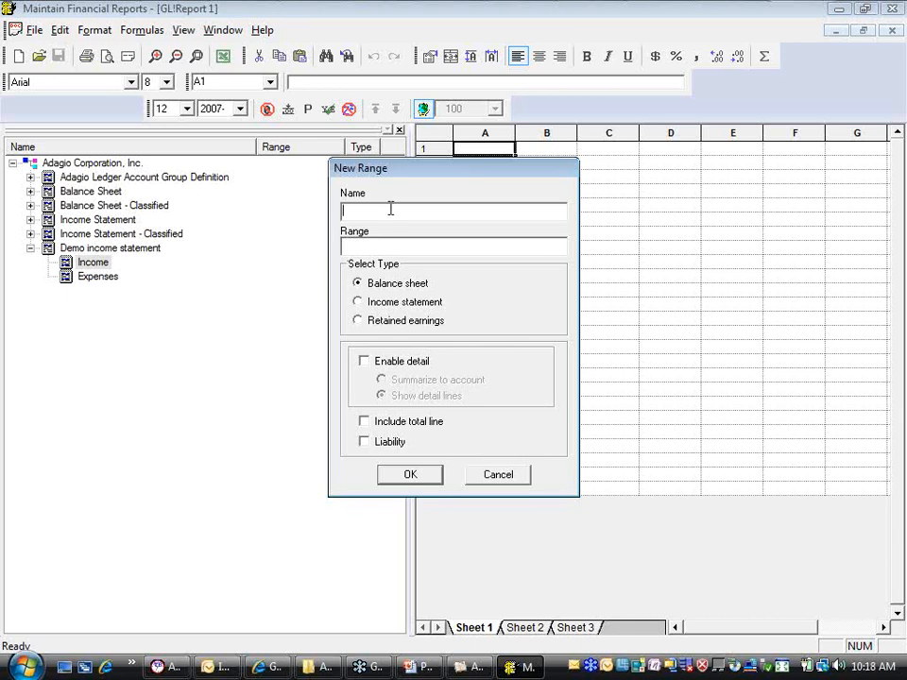
{"action": "type", "text": "Revenue"}
{"action": "left_click", "coordinate": [376, 246]}
{"action": "left_click", "coordinate": [357, 302]}
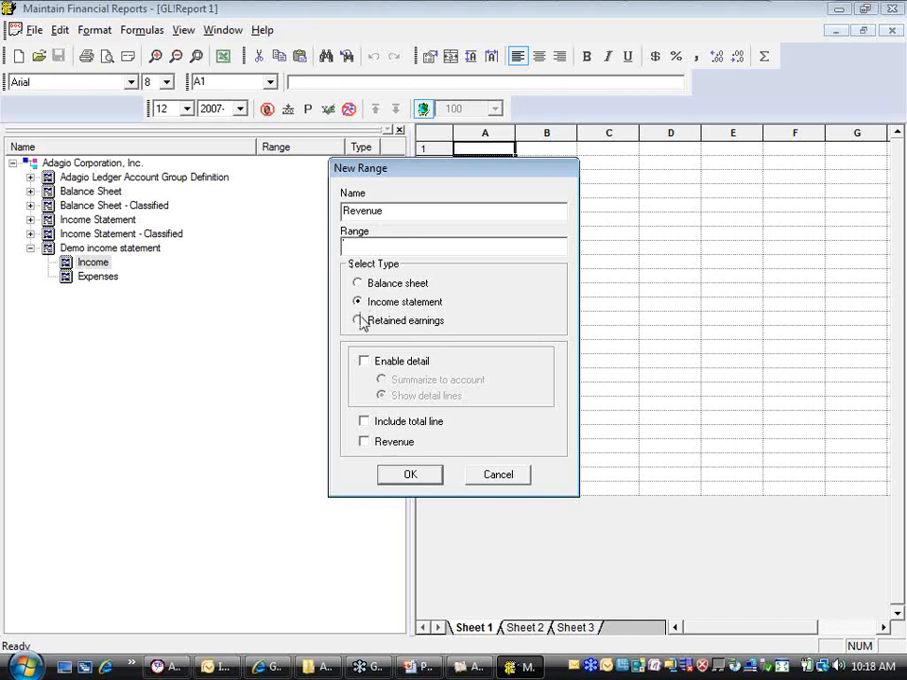
{"action": "left_click", "coordinate": [364, 421]}
{"action": "left_click", "coordinate": [373, 445]}
{"action": "left_click", "coordinate": [365, 361]}
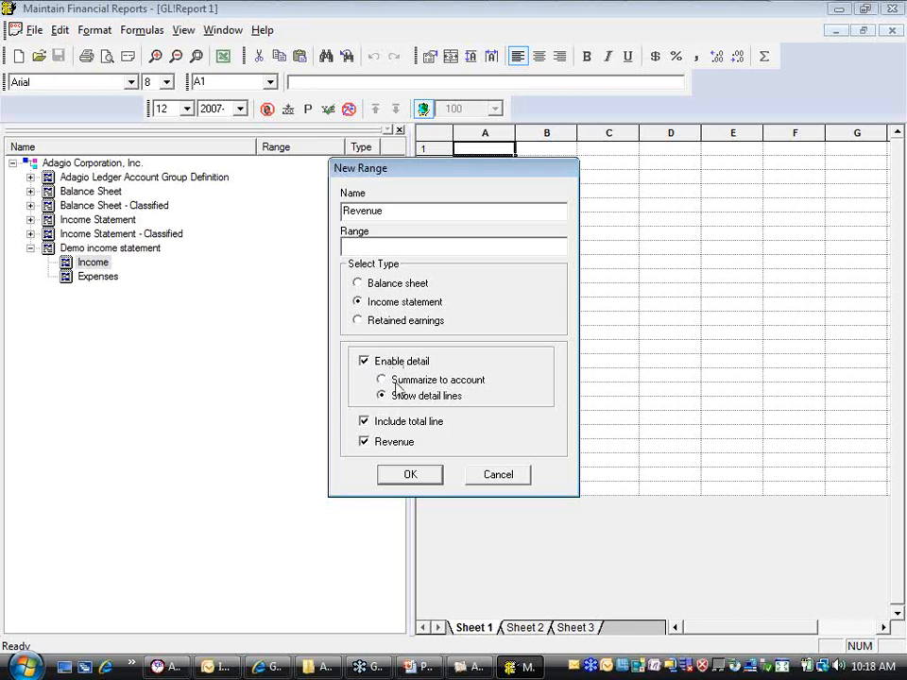
{"action": "left_click", "coordinate": [381, 379]}
{"action": "left_click", "coordinate": [393, 480]}
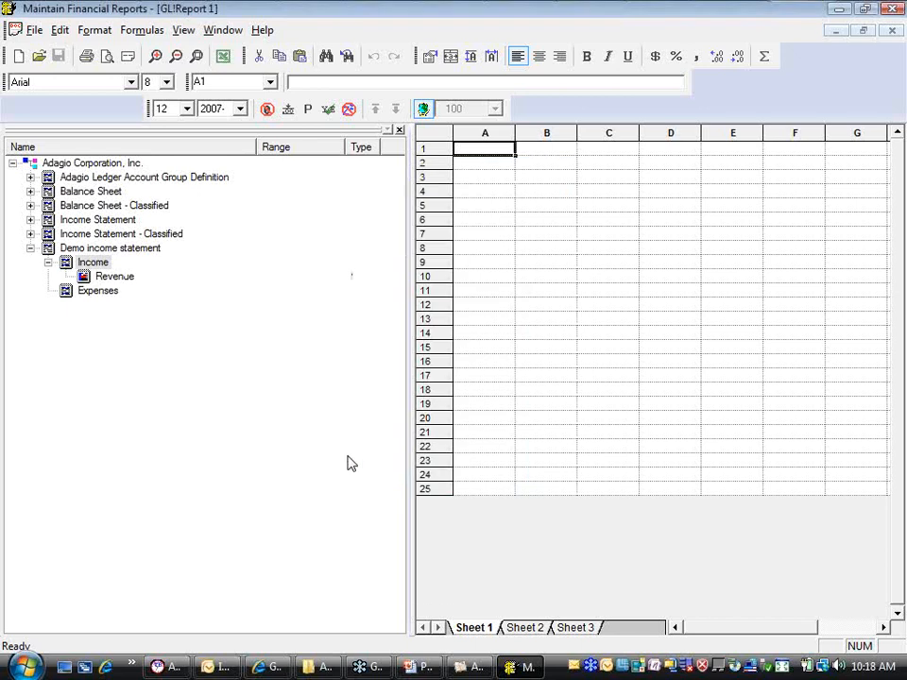
Review the range properties of the new Revenue range without changing them
{"action": "left_click", "coordinate": [104, 279]}
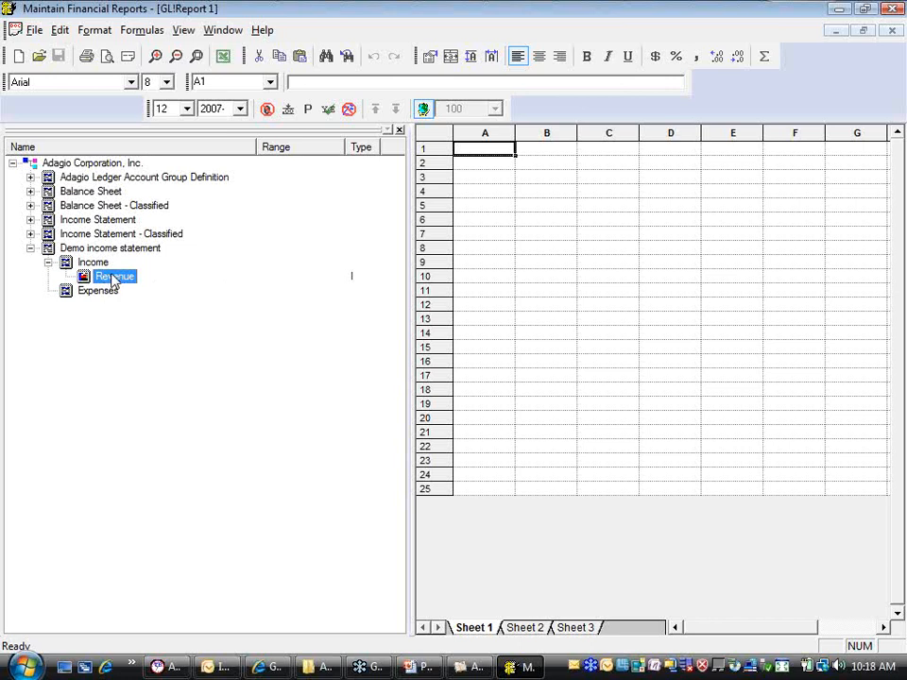
{"action": "right_click", "coordinate": [112, 280]}
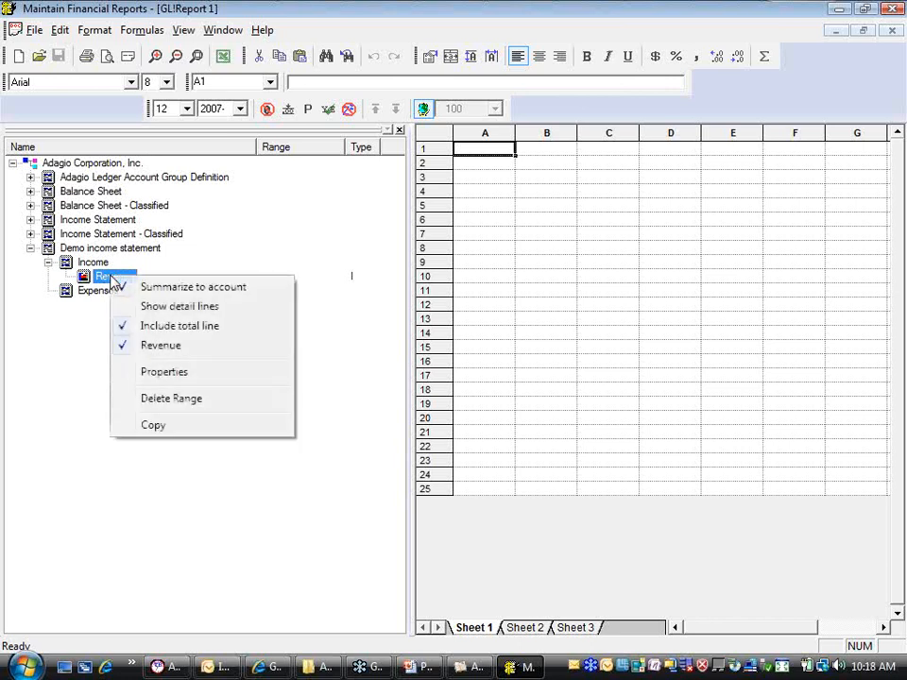
{"action": "left_click", "coordinate": [165, 372]}
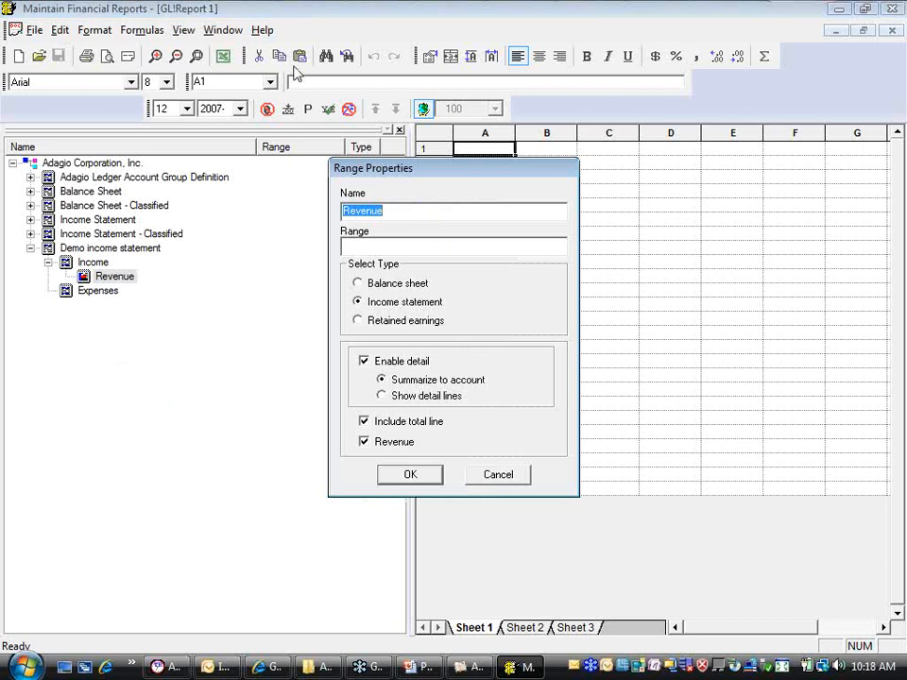
{"action": "left_click", "coordinate": [499, 476]}
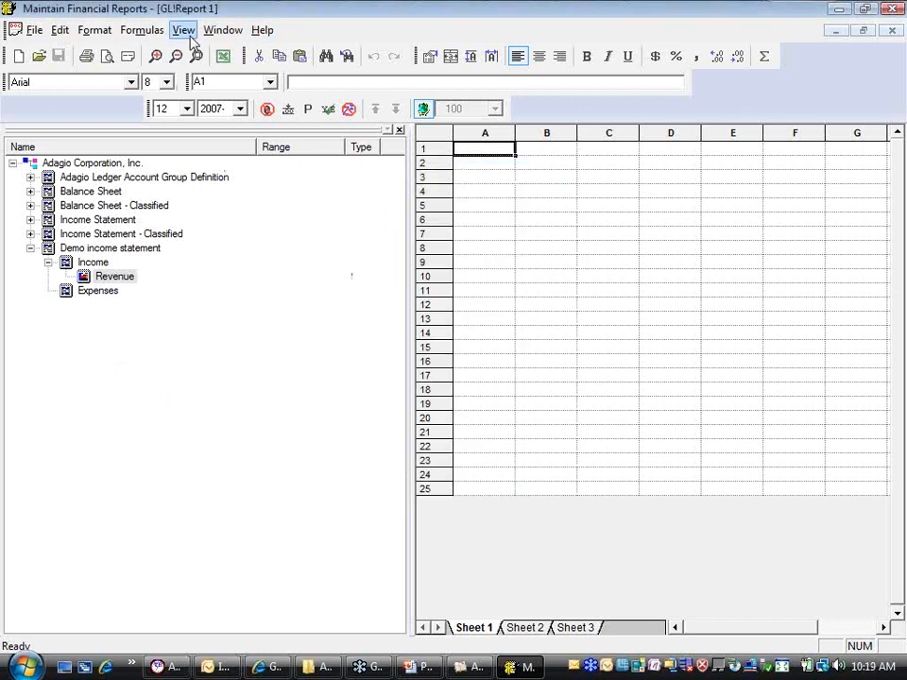
Display the chart of accounts and assign income accounts 4000 through 4940 to the Revenue range of the Demo income statement
{"action": "left_click", "coordinate": [188, 35]}
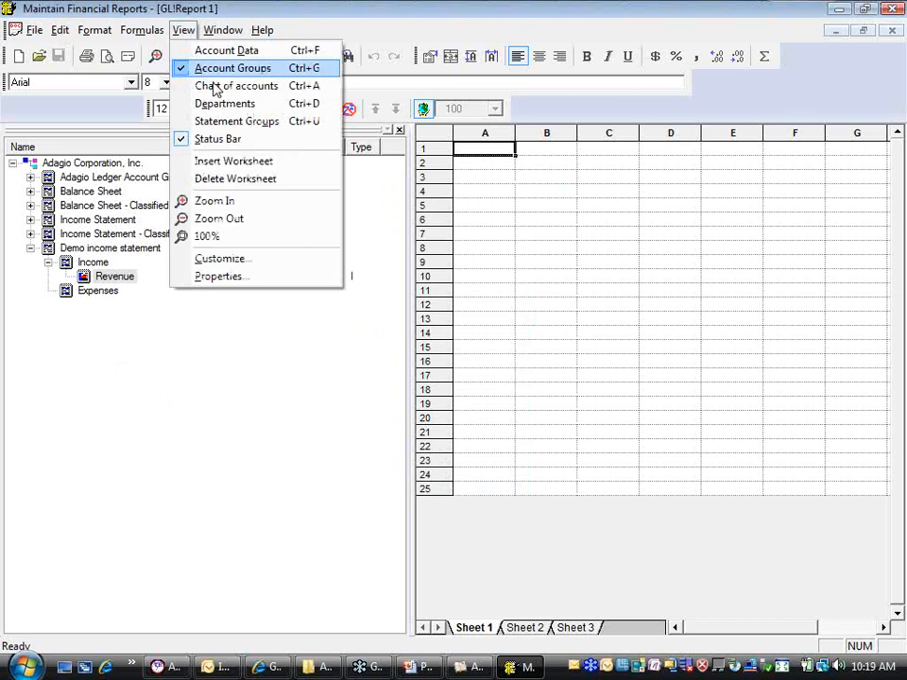
{"action": "left_click", "coordinate": [236, 92]}
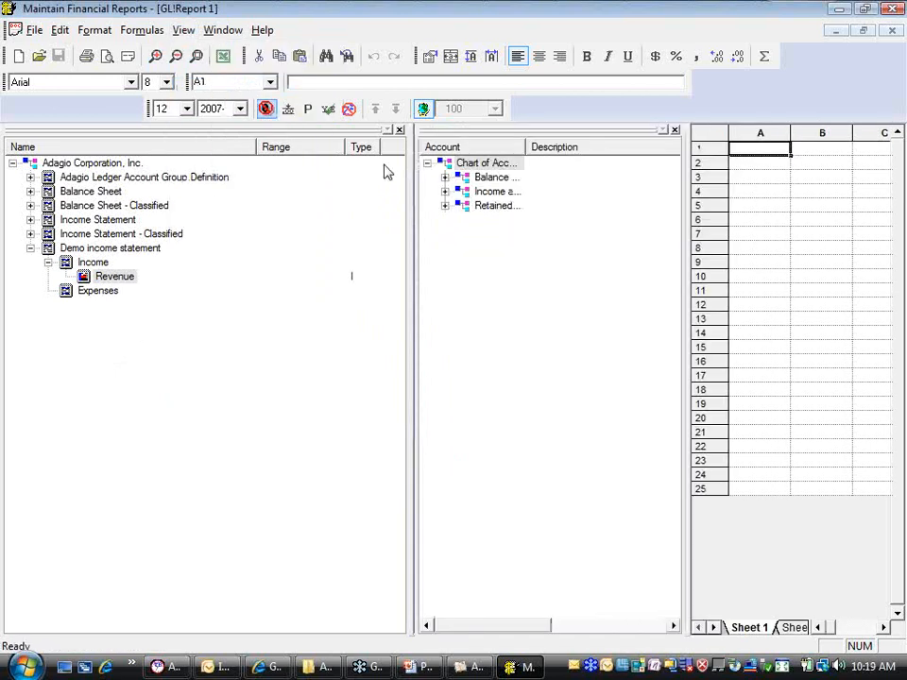
{"action": "left_click", "coordinate": [444, 192]}
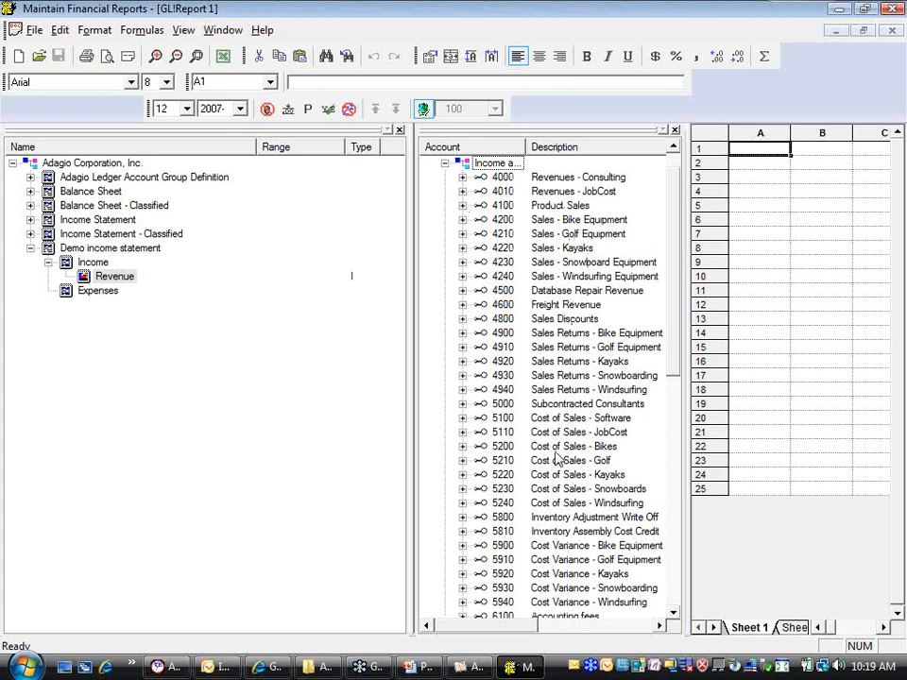
{"action": "left_click", "coordinate": [501, 176]}
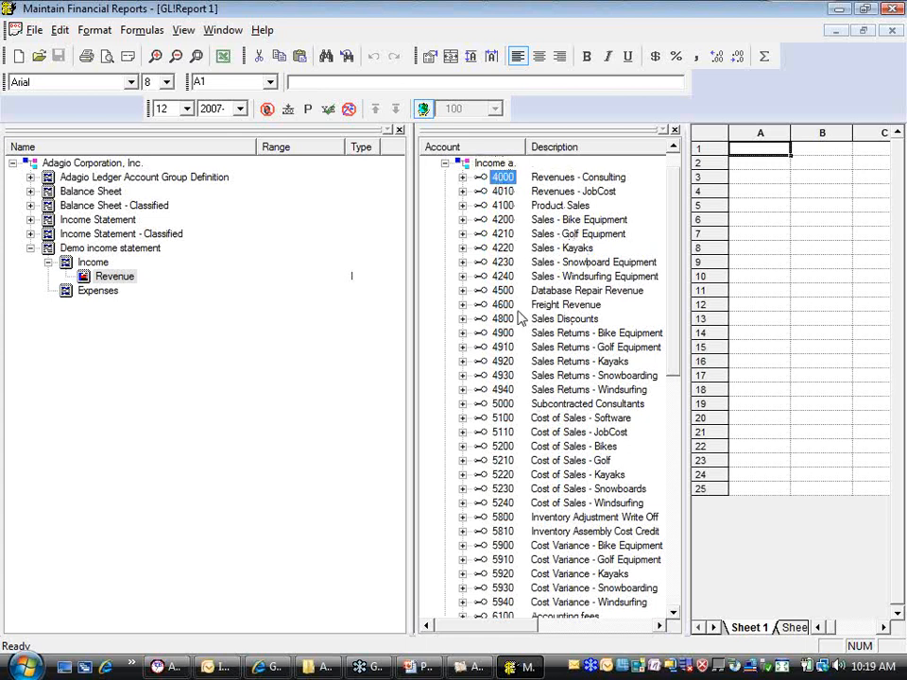
{"action": "left_click", "coordinate": [501, 391], "text": "shift"}
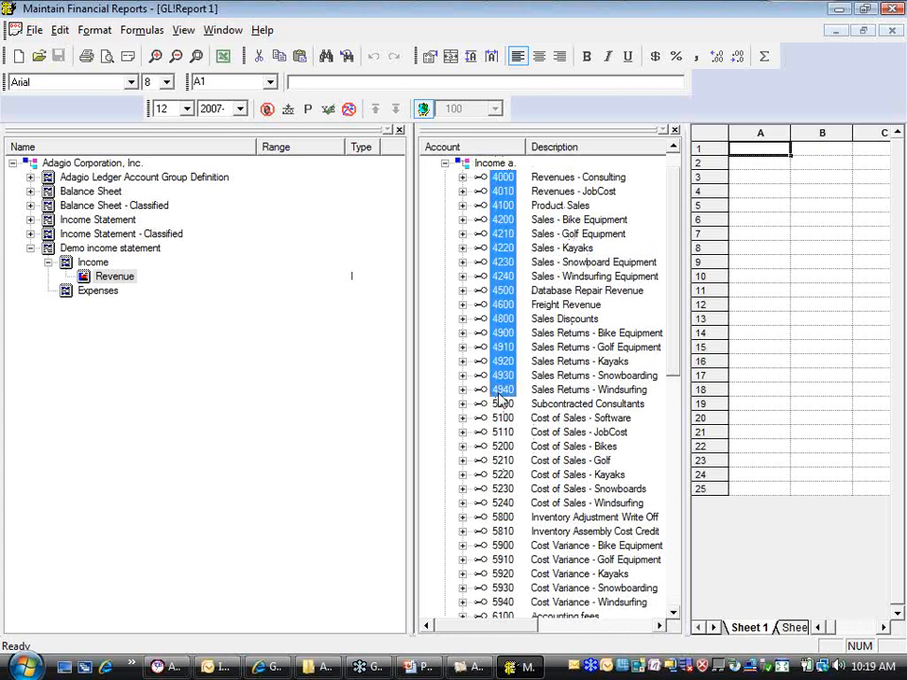
{"action": "left_click_drag", "start_coordinate": [500, 397], "coordinate": [125, 286]}
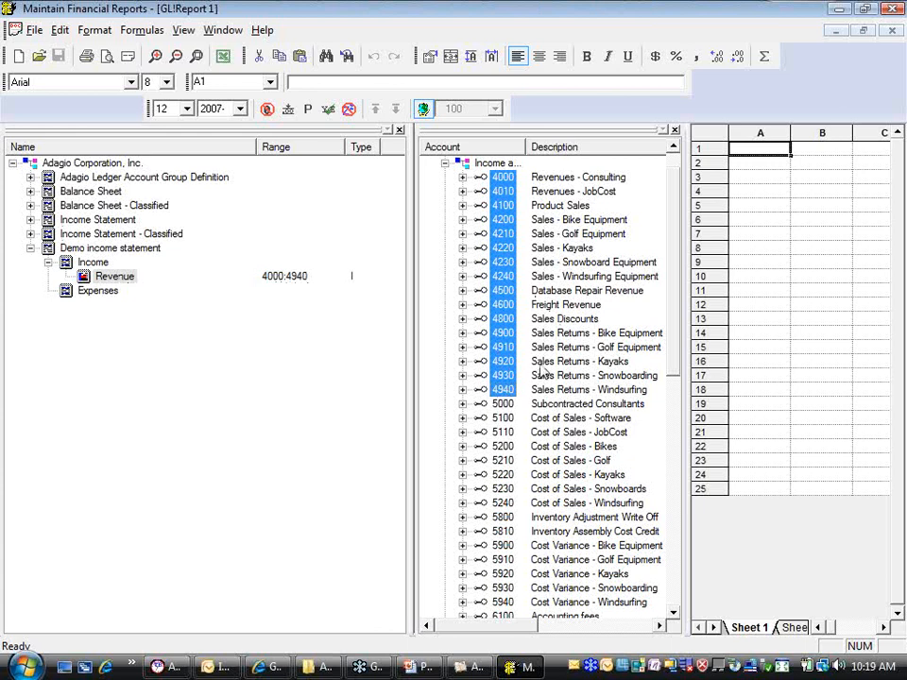
Clear the account range in the properties of the demo Revenue range
{"action": "left_click", "coordinate": [110, 279]}
{"action": "right_click", "coordinate": [109, 280]}
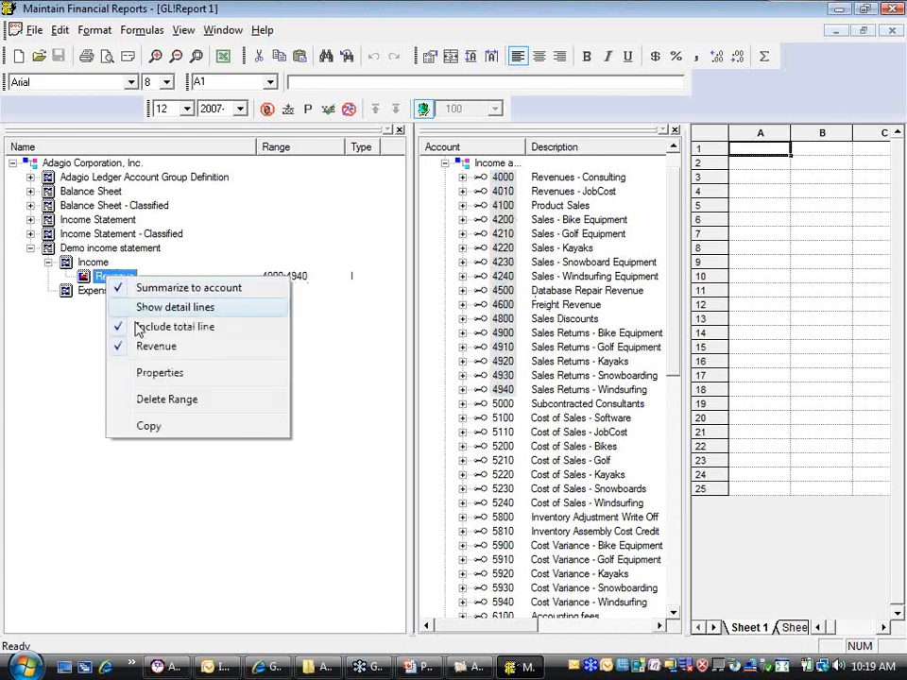
{"action": "left_click", "coordinate": [161, 372]}
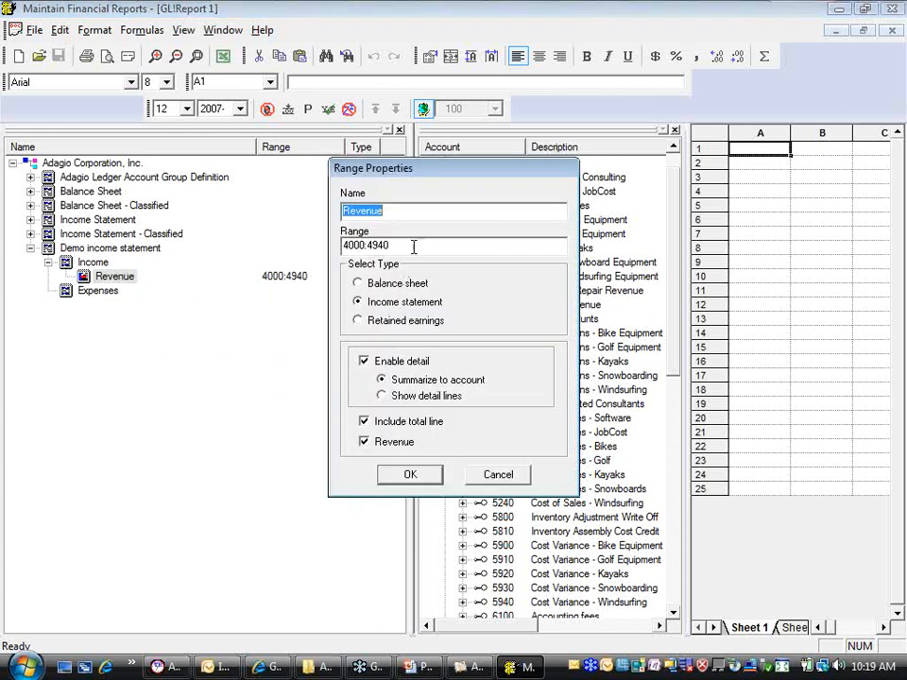
{"action": "left_click", "coordinate": [397, 244]}
{"action": "left_click_drag", "start_coordinate": [397, 244], "coordinate": [152, 229]}
{"action": "key", "text": "Delete"}
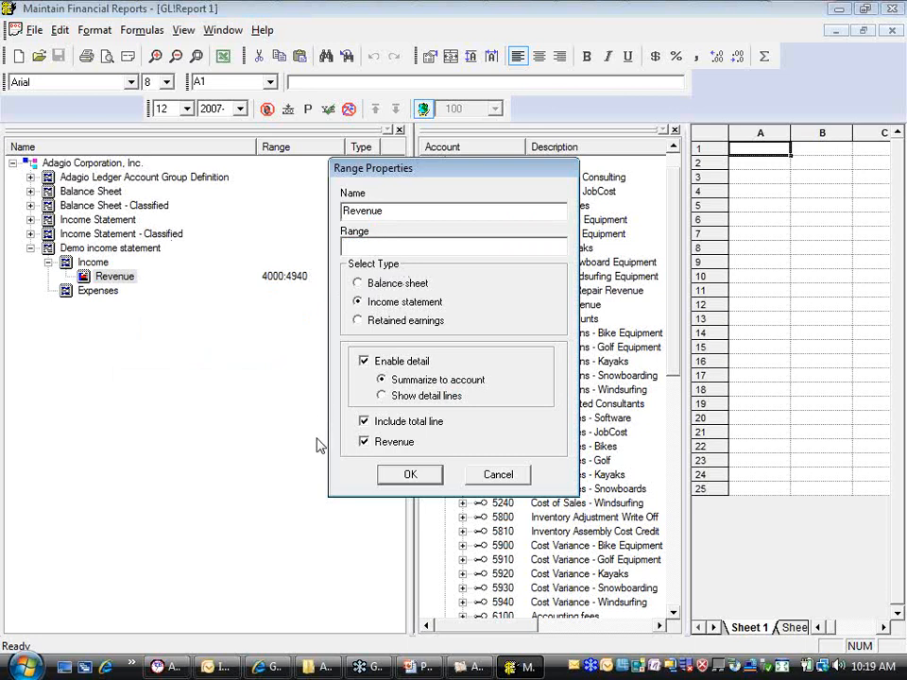
{"action": "left_click", "coordinate": [423, 474]}
Assign accounts 4000 through 4500 plus 4800, 4910 and 4930 from the chart of accounts to the demo Revenue range
{"action": "left_click", "coordinate": [525, 235]}
{"action": "left_click", "coordinate": [501, 179]}
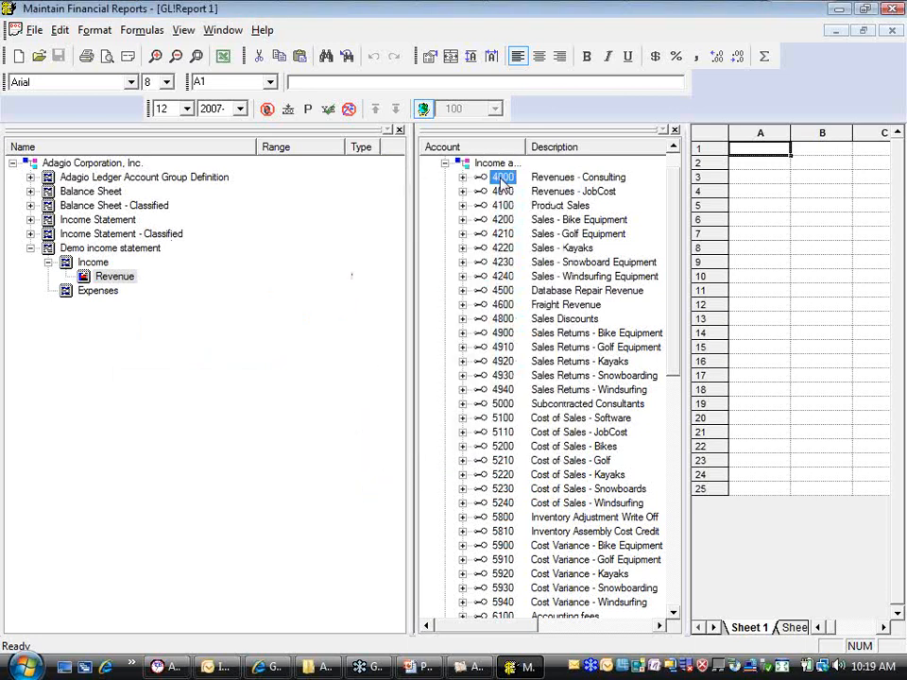
{"action": "left_click", "coordinate": [502, 291], "text": "shift"}
{"action": "left_click", "coordinate": [502, 318], "text": "ctrl"}
{"action": "left_click", "coordinate": [502, 346], "text": "ctrl"}
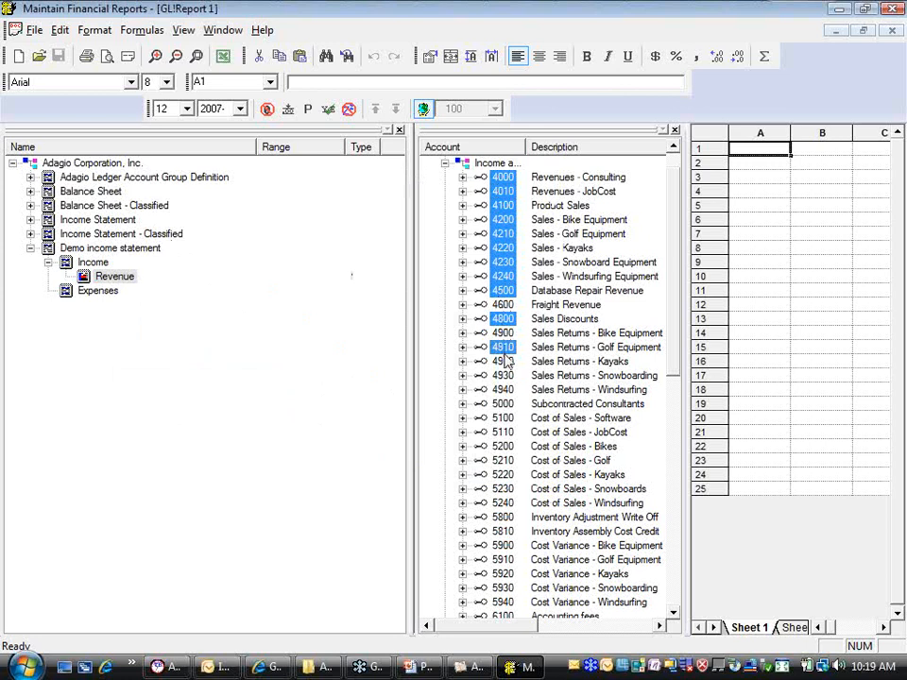
{"action": "left_click", "coordinate": [503, 375], "text": "ctrl"}
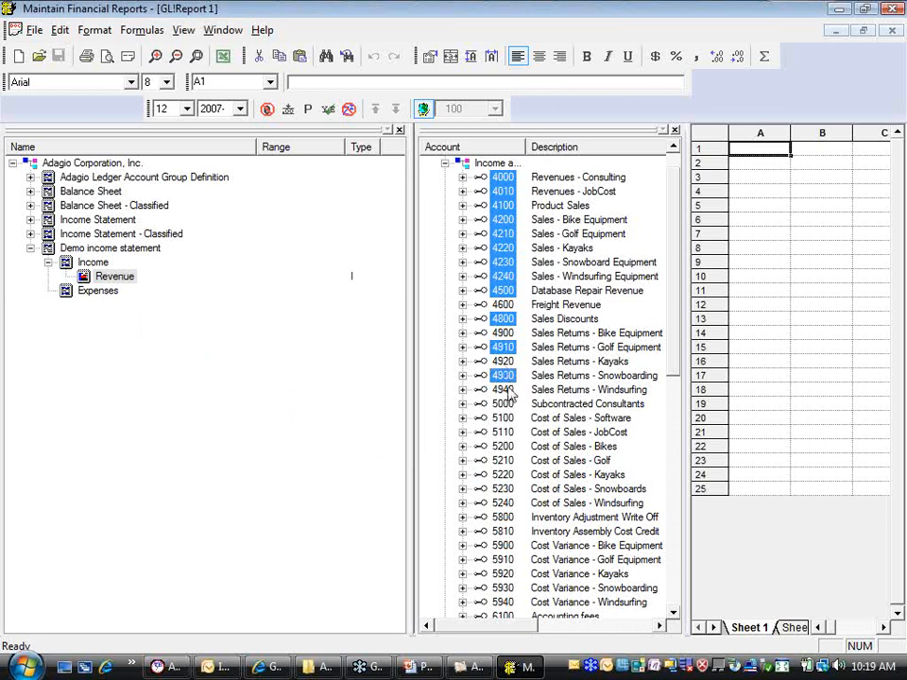
{"action": "left_click_drag", "start_coordinate": [507, 385], "coordinate": [125, 284]}
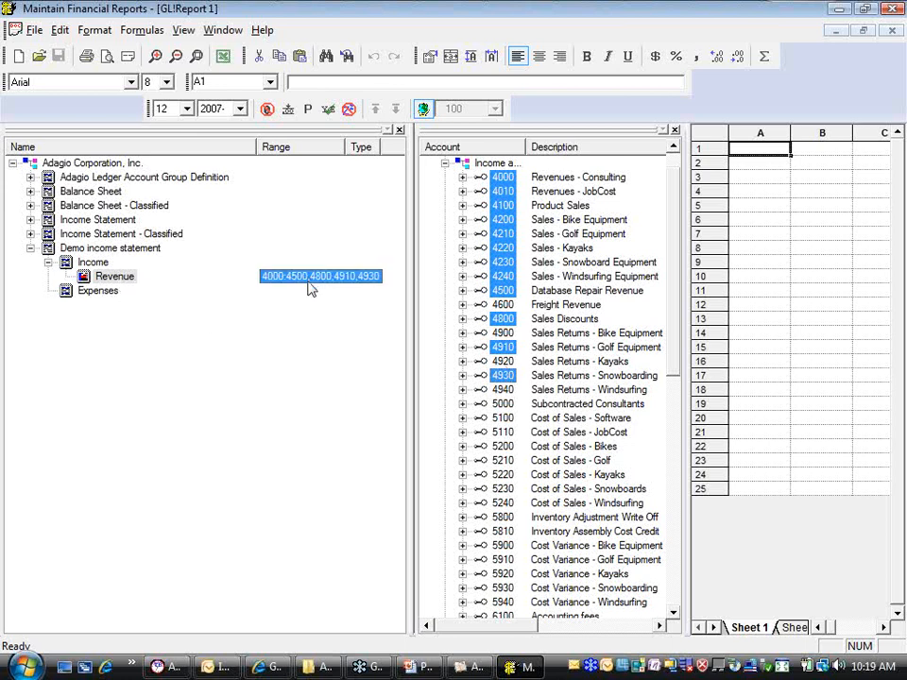
Check how the non-contiguous accounts are written in the Revenue range's properties, leaving them as they are
{"action": "right_click", "coordinate": [126, 279]}
{"action": "left_click", "coordinate": [180, 373]}
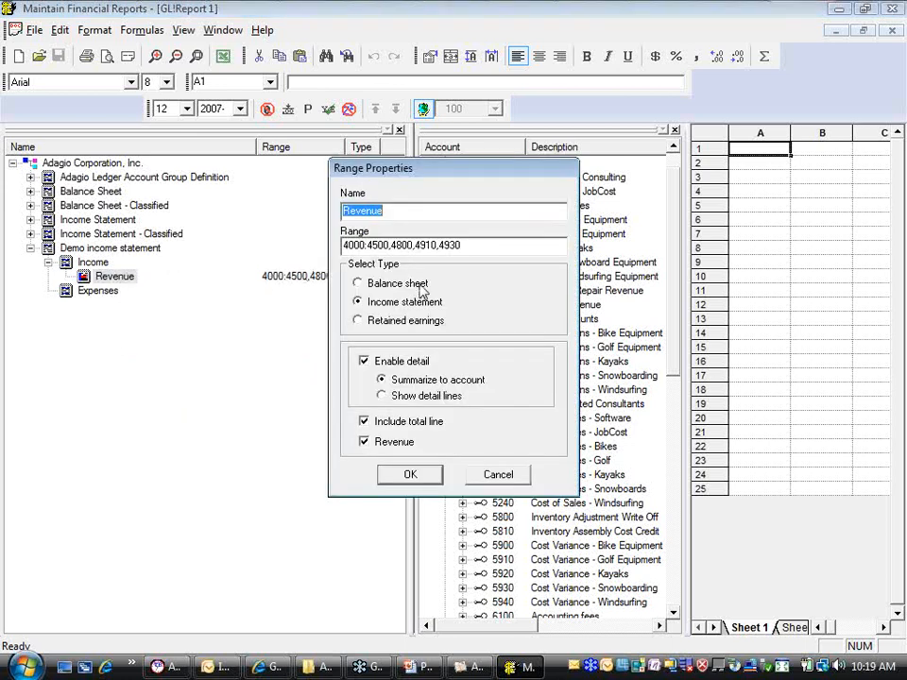
{"action": "left_click", "coordinate": [498, 475]}
Add accounts 4600, 4900, 4920 and 4940 to the demo Revenue range and hide the chart of accounts
{"action": "left_click", "coordinate": [502, 305]}
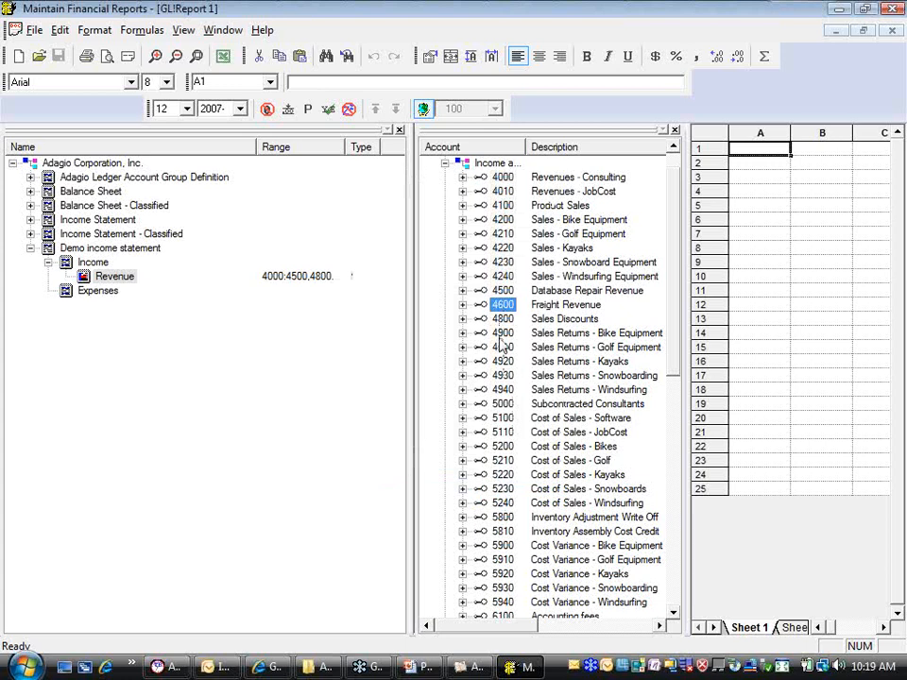
{"action": "left_click", "coordinate": [502, 332], "text": "ctrl"}
{"action": "left_click", "coordinate": [503, 361], "text": "ctrl"}
{"action": "left_click", "coordinate": [502, 389], "text": "ctrl"}
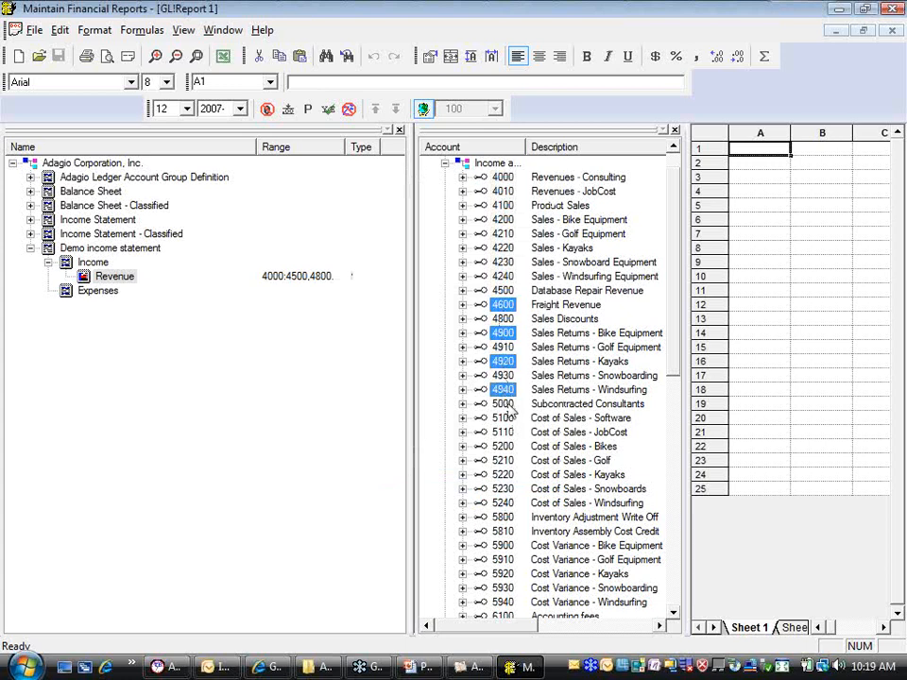
{"action": "left_click_drag", "start_coordinate": [508, 398], "coordinate": [132, 278]}
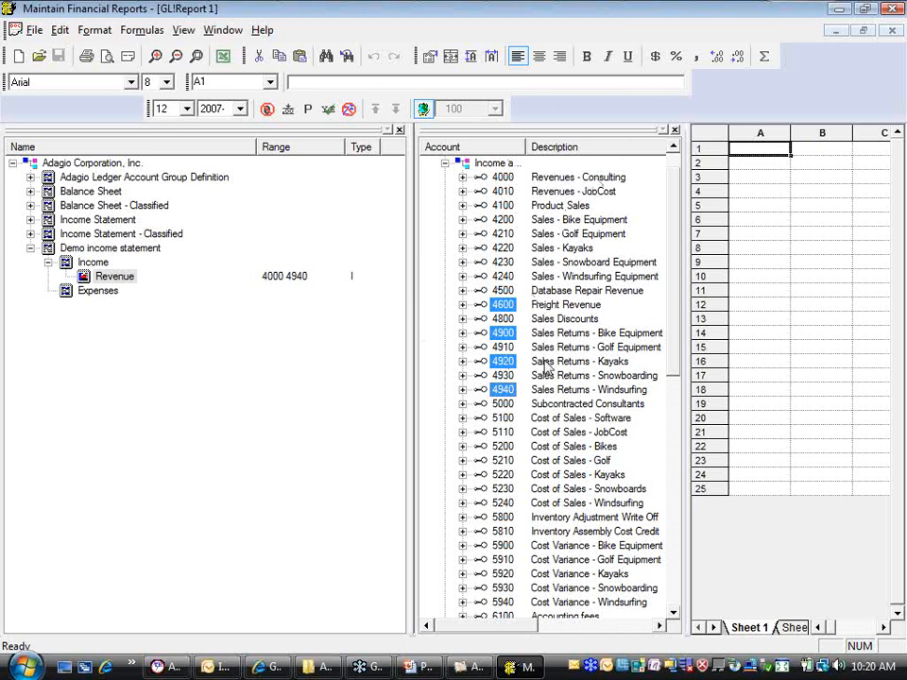
{"action": "left_click", "coordinate": [674, 131]}
{"action": "left_click", "coordinate": [94, 263]}
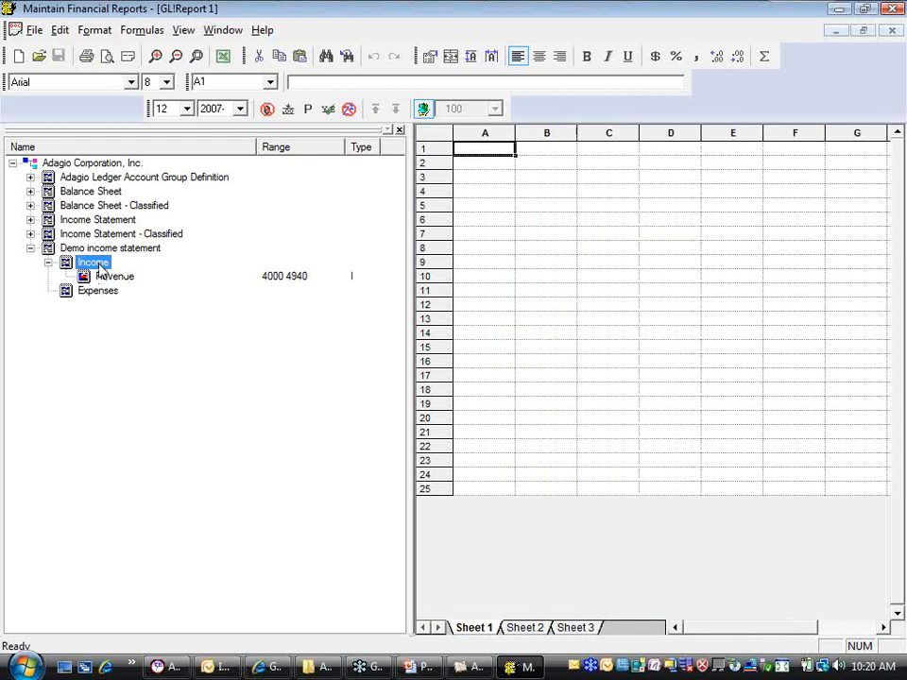
{"action": "right_click", "coordinate": [102, 264]}
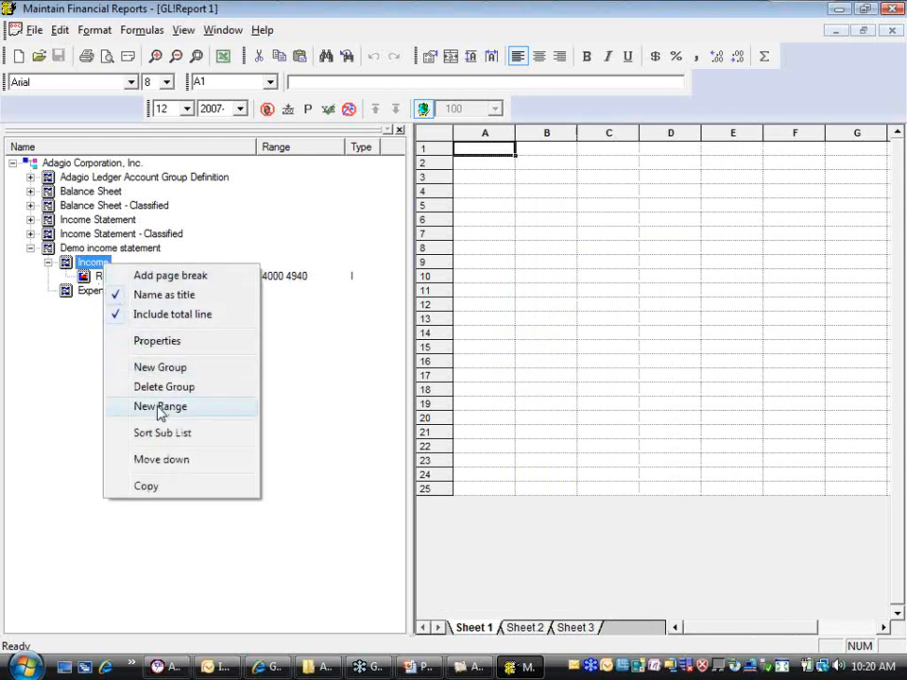
{"action": "left_click", "coordinate": [80, 366]}
Copy the "Other income and expenses" range from the Income Statement group into the demo Income subgroup
{"action": "left_click", "coordinate": [30, 220]}
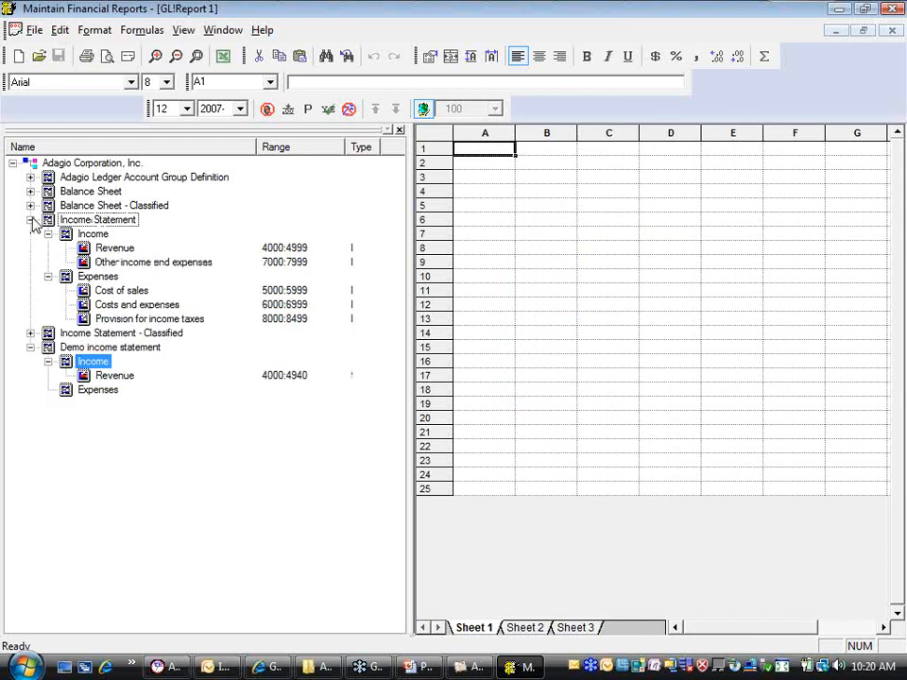
{"action": "left_click", "coordinate": [120, 264]}
{"action": "right_click", "coordinate": [120, 264]}
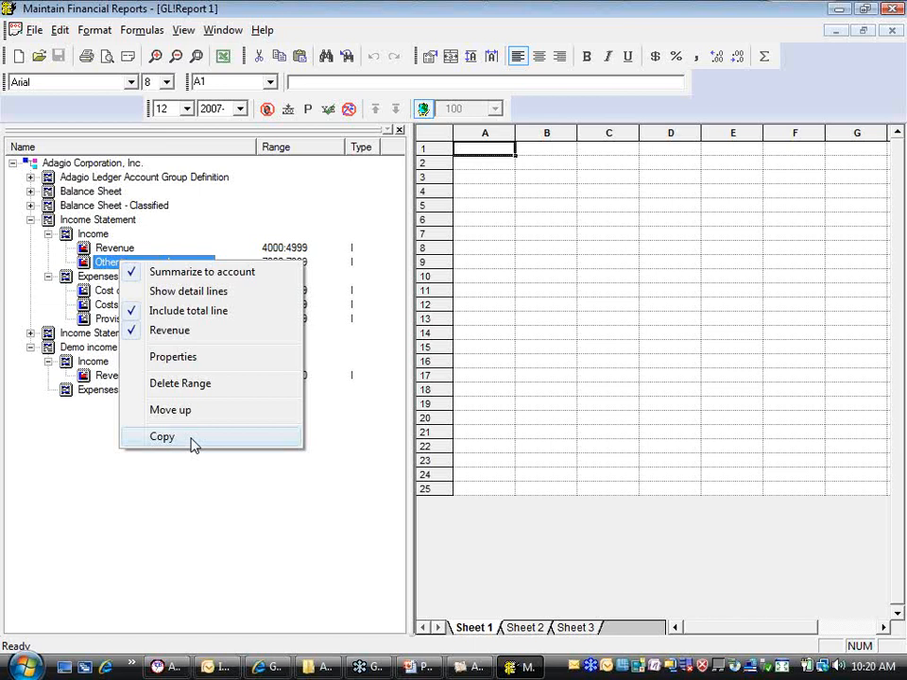
{"action": "left_click", "coordinate": [193, 436]}
{"action": "left_click", "coordinate": [91, 367]}
{"action": "right_click", "coordinate": [91, 368]}
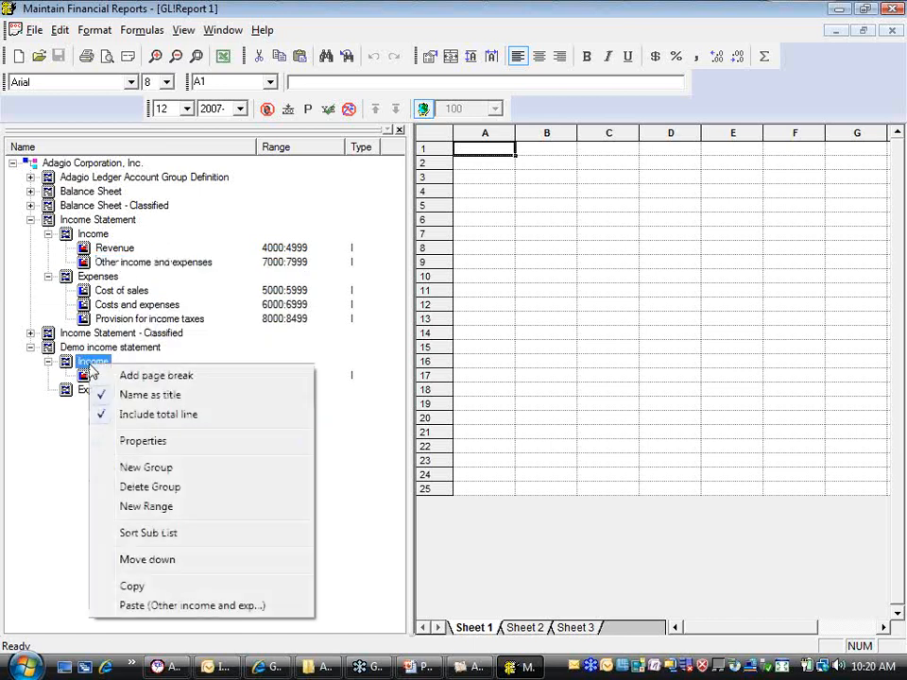
{"action": "left_click", "coordinate": [163, 606]}
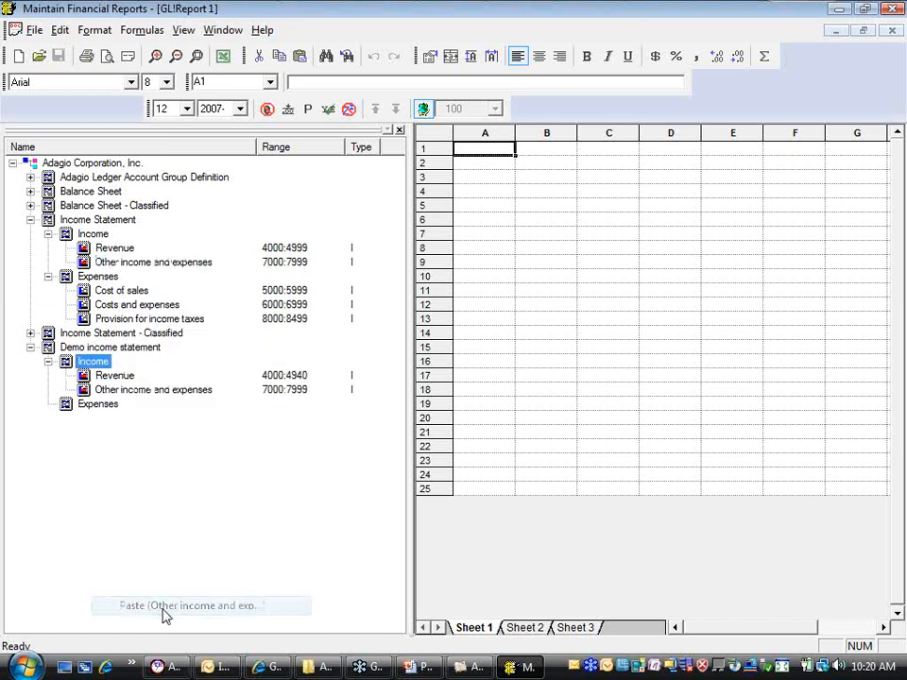
{"action": "left_click", "coordinate": [176, 391]}
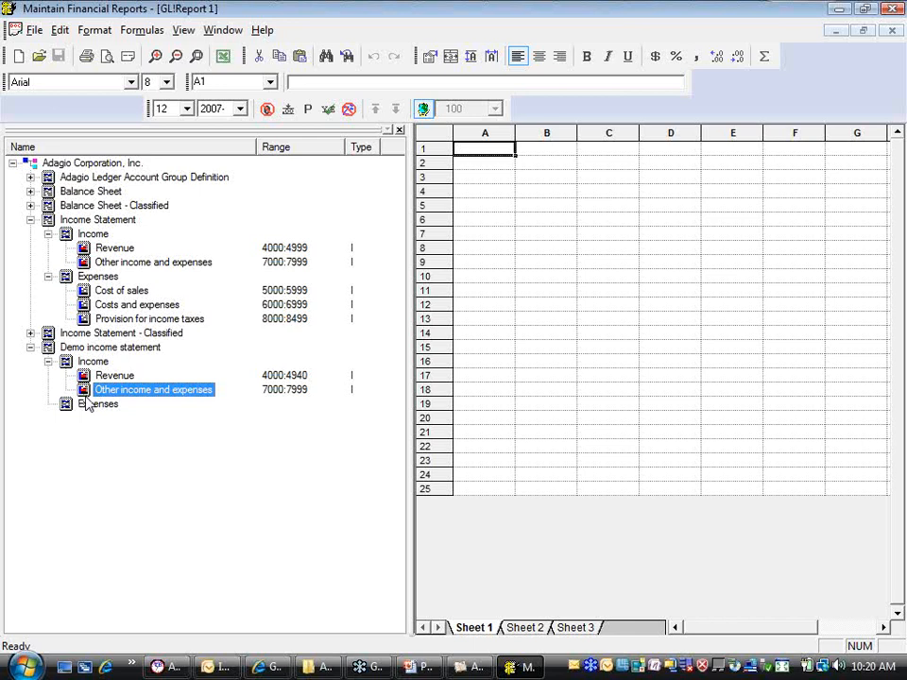
Copy the "Cost of sales" range from the Income Statement group into the demo Expenses subgroup and expand that subgroup
{"action": "left_click", "coordinate": [108, 292]}
{"action": "right_click", "coordinate": [110, 293]}
{"action": "left_click", "coordinate": [186, 470]}
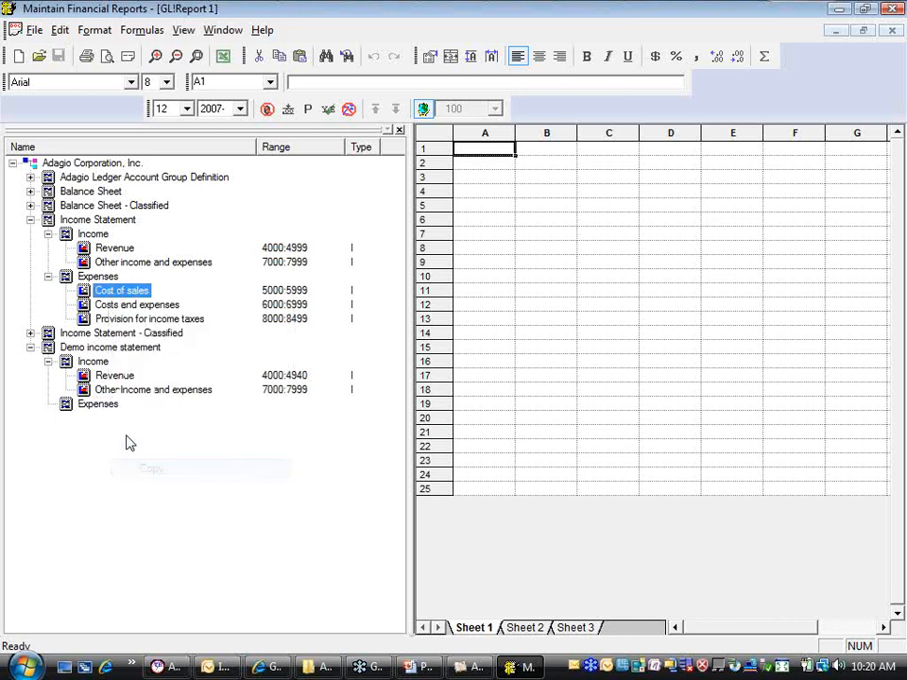
{"action": "left_click", "coordinate": [99, 405]}
{"action": "right_click", "coordinate": [101, 408]}
{"action": "left_click", "coordinate": [137, 397]}
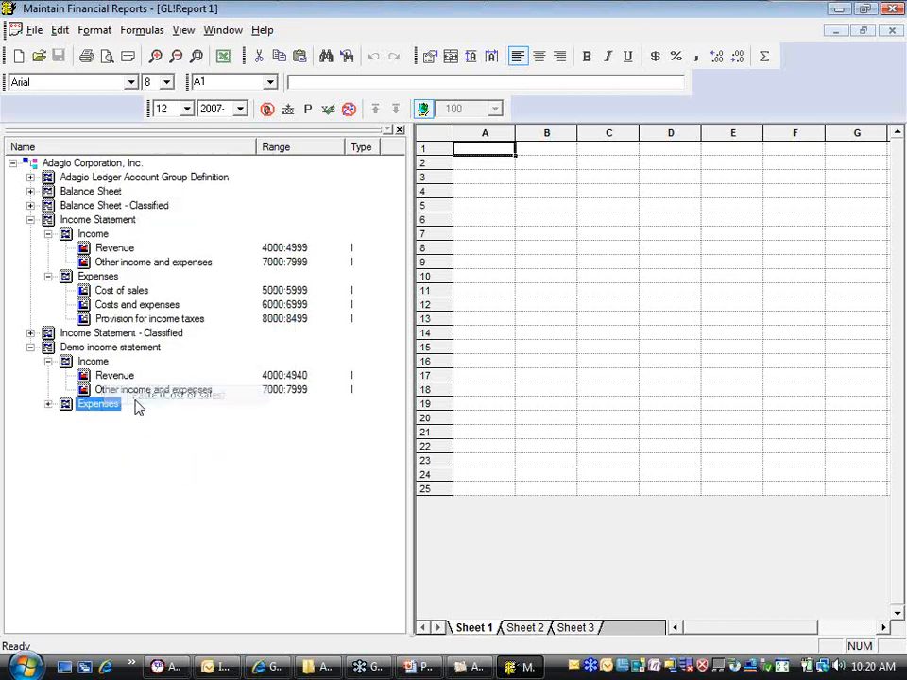
{"action": "left_click", "coordinate": [48, 404]}
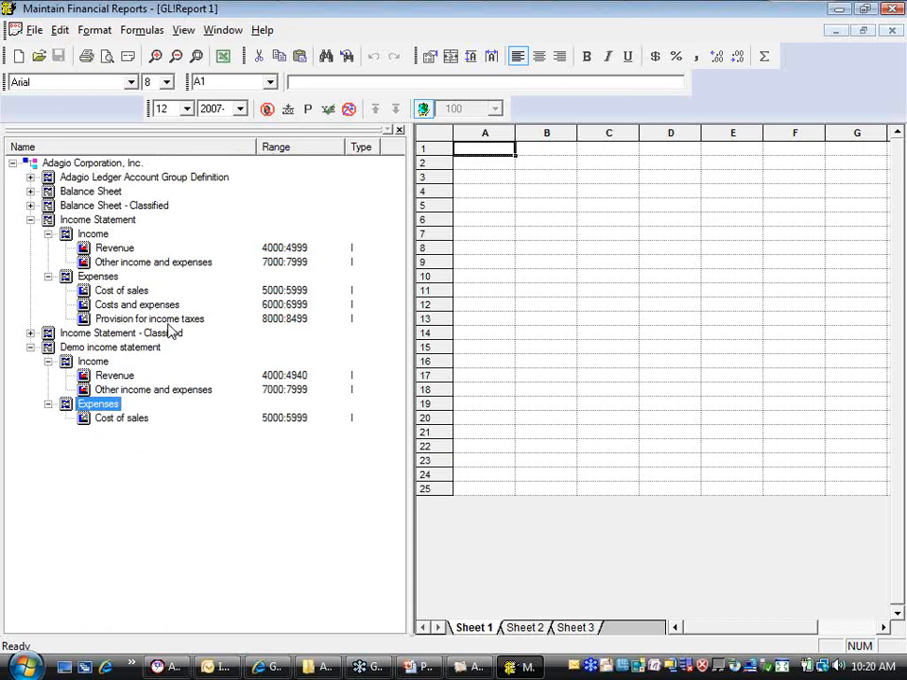
Review the range properties of the copied "Cost of sales" range without changing them
{"action": "left_click", "coordinate": [136, 426]}
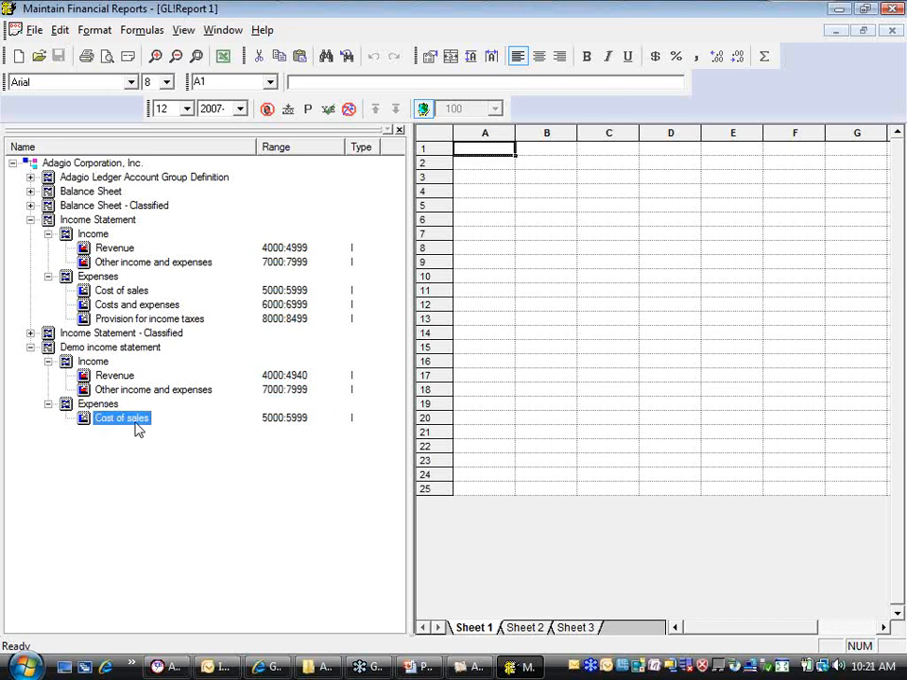
{"action": "right_click", "coordinate": [136, 427]}
{"action": "left_click", "coordinate": [178, 520]}
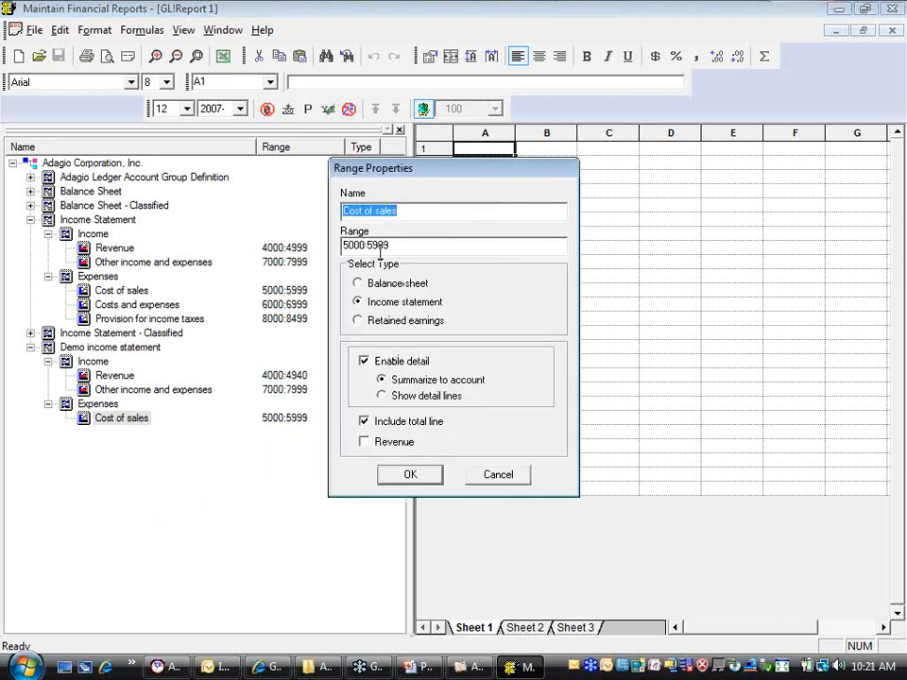
{"action": "left_click", "coordinate": [493, 470]}
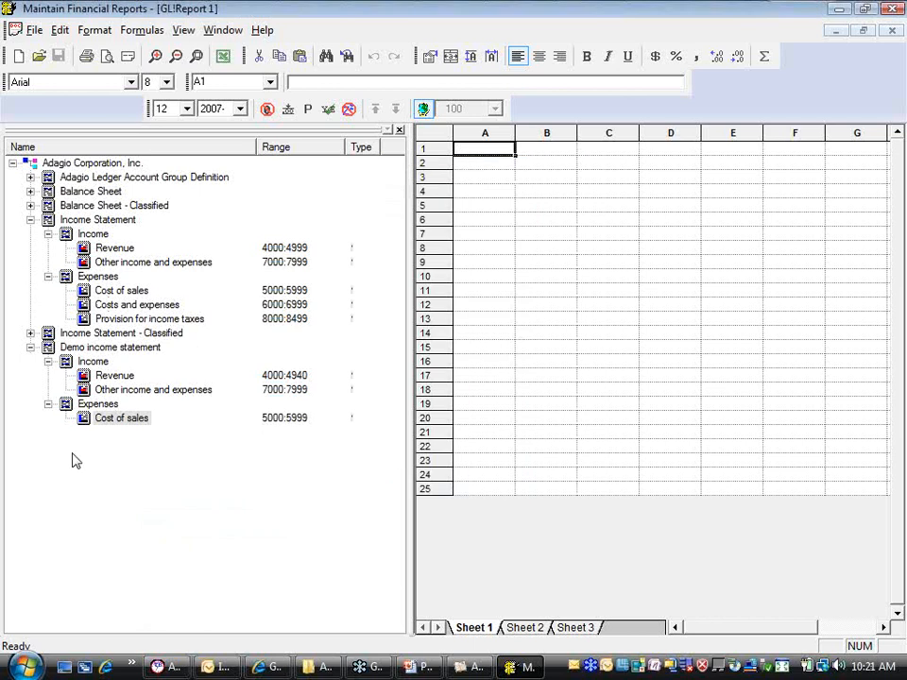
Copy the "Costs and expenses" range from the Income Statement group into the demo Expenses subgroup
{"action": "right_click", "coordinate": [125, 305]}
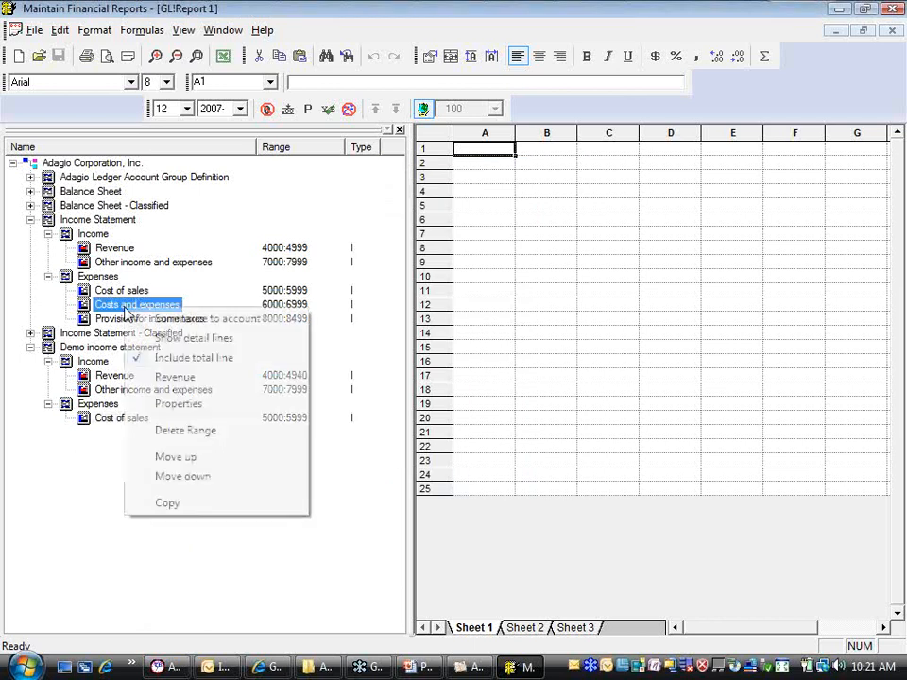
{"action": "left_click", "coordinate": [170, 503]}
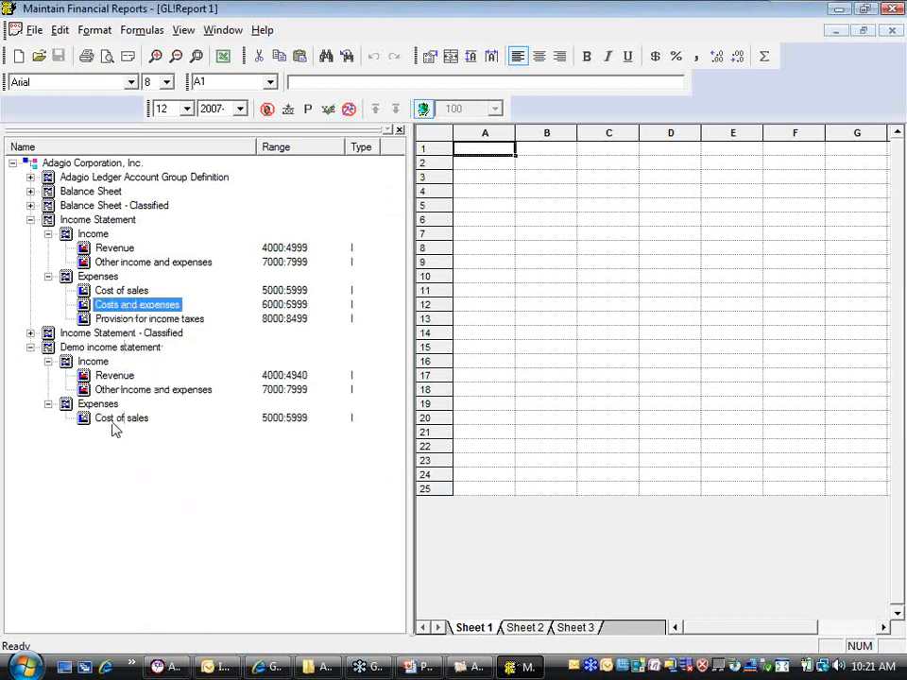
{"action": "left_click", "coordinate": [106, 405]}
{"action": "right_click", "coordinate": [108, 407]}
{"action": "left_click", "coordinate": [161, 393]}
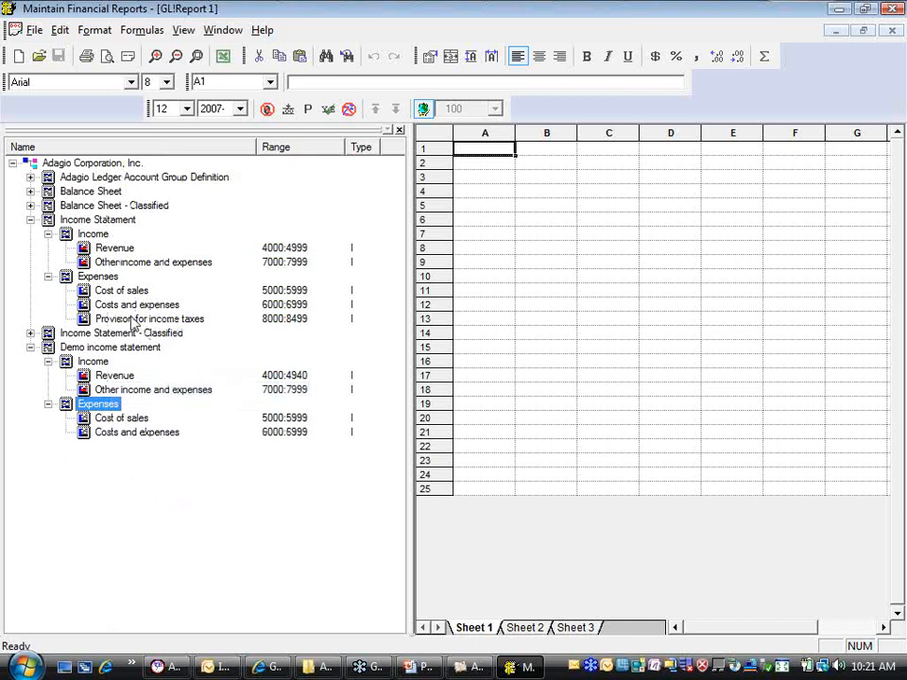
Copy the "Provision for income taxes" range from the Income Statement group into the demo Expenses subgroup
{"action": "right_click", "coordinate": [132, 321]}
{"action": "left_click", "coordinate": [173, 492]}
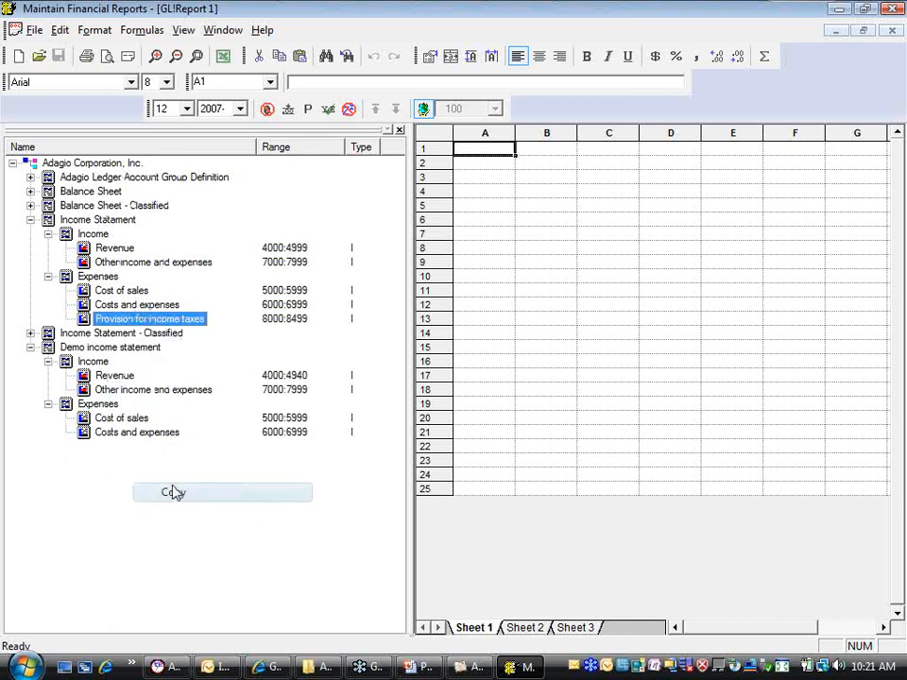
{"action": "left_click", "coordinate": [102, 406]}
{"action": "right_click", "coordinate": [102, 406]}
{"action": "left_click", "coordinate": [144, 389]}
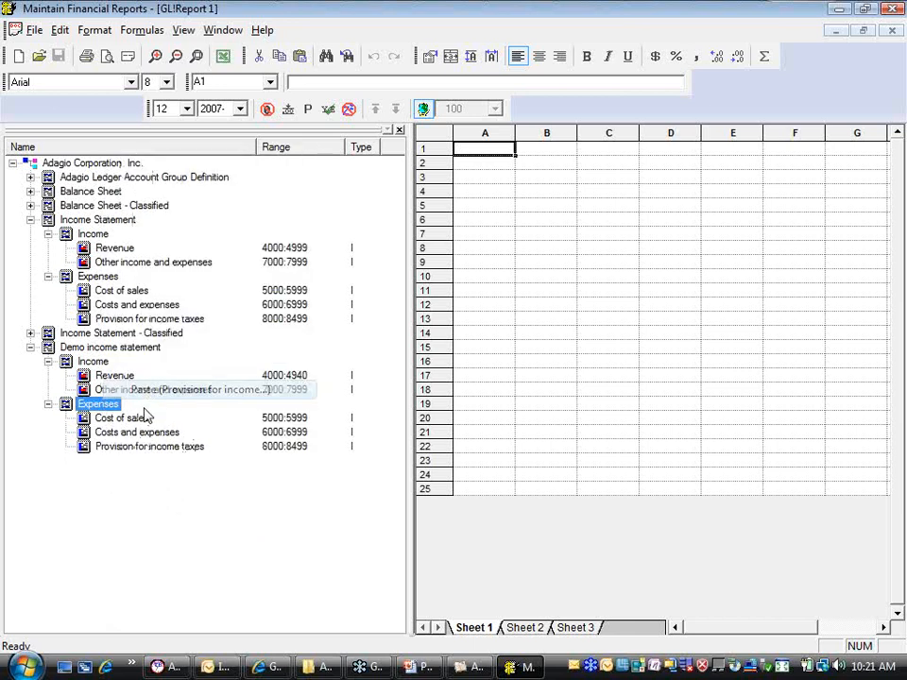
Place the Demo income statement group on Sheet 1, selecting the current-year net change fields Selected Period and Year To Date
{"action": "left_click", "coordinate": [85, 348]}
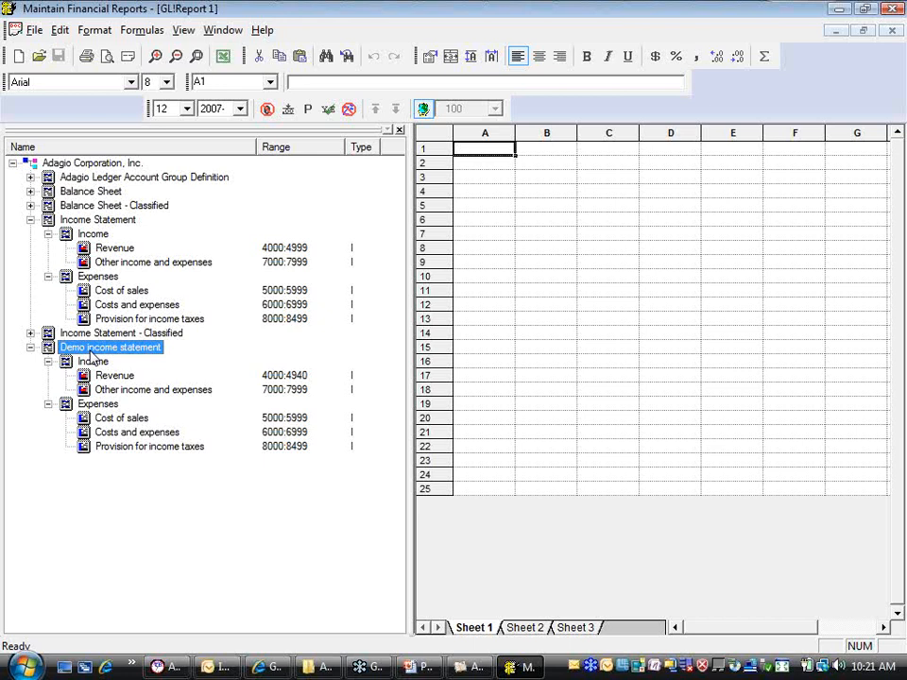
{"action": "left_click_drag", "start_coordinate": [110, 346], "coordinate": [569, 278]}
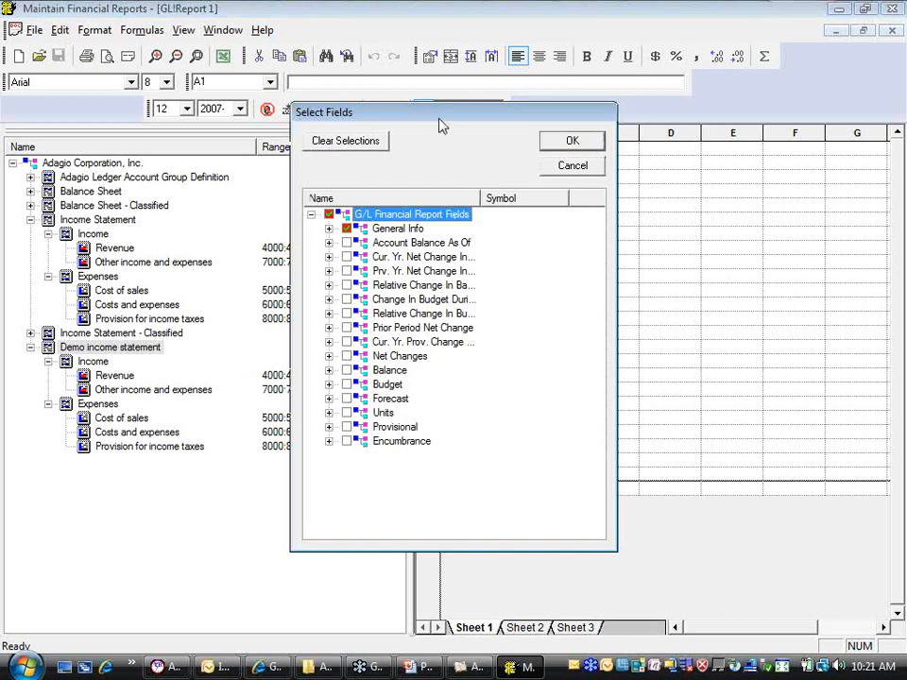
{"action": "left_click_drag", "start_coordinate": [444, 125], "coordinate": [555, 119]}
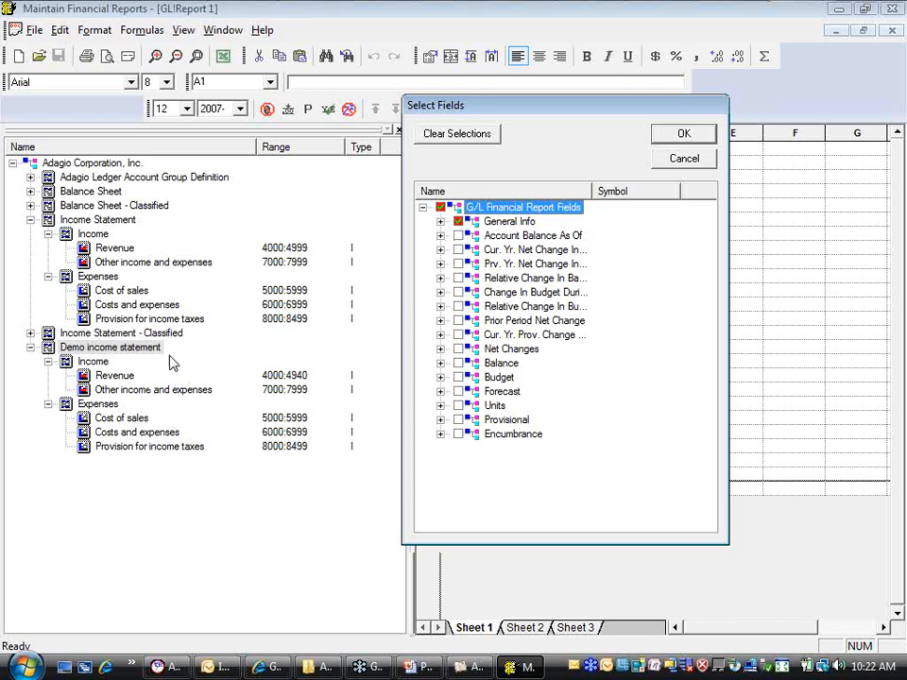
{"action": "left_click", "coordinate": [440, 250]}
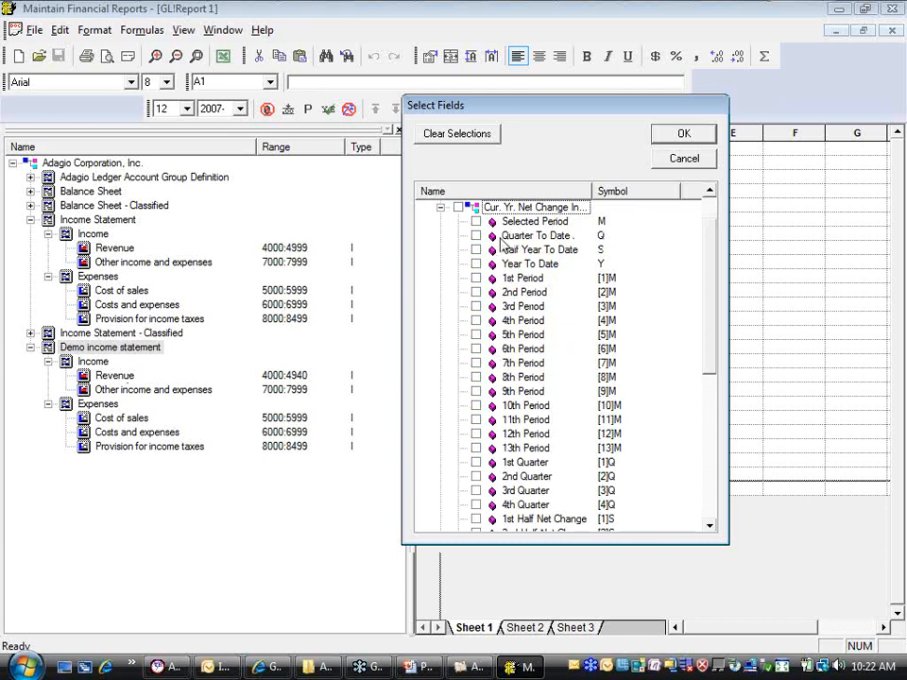
{"action": "left_click", "coordinate": [476, 222]}
{"action": "left_click", "coordinate": [476, 264]}
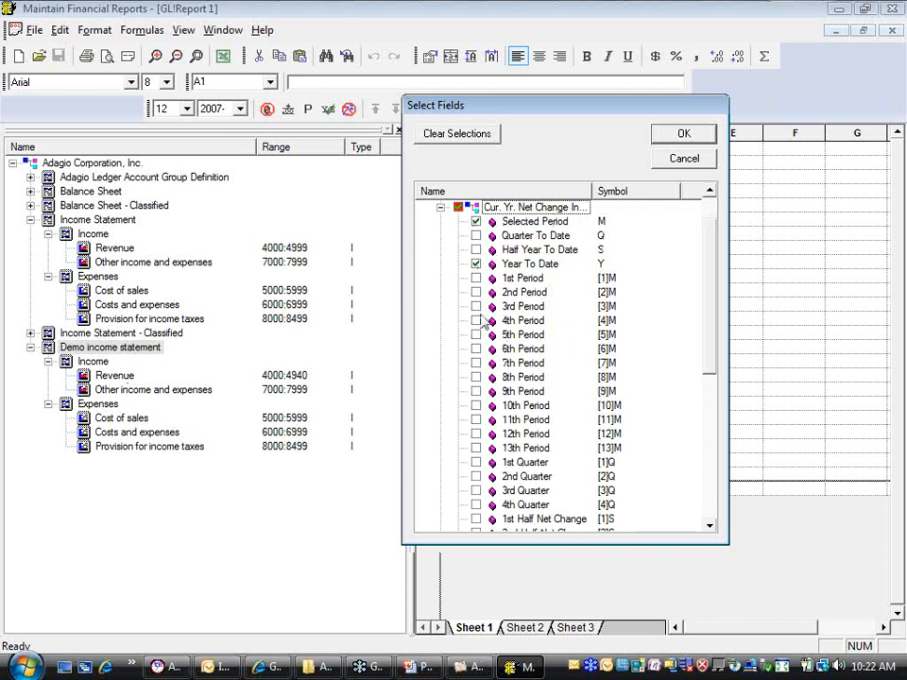
{"action": "left_click", "coordinate": [440, 207]}
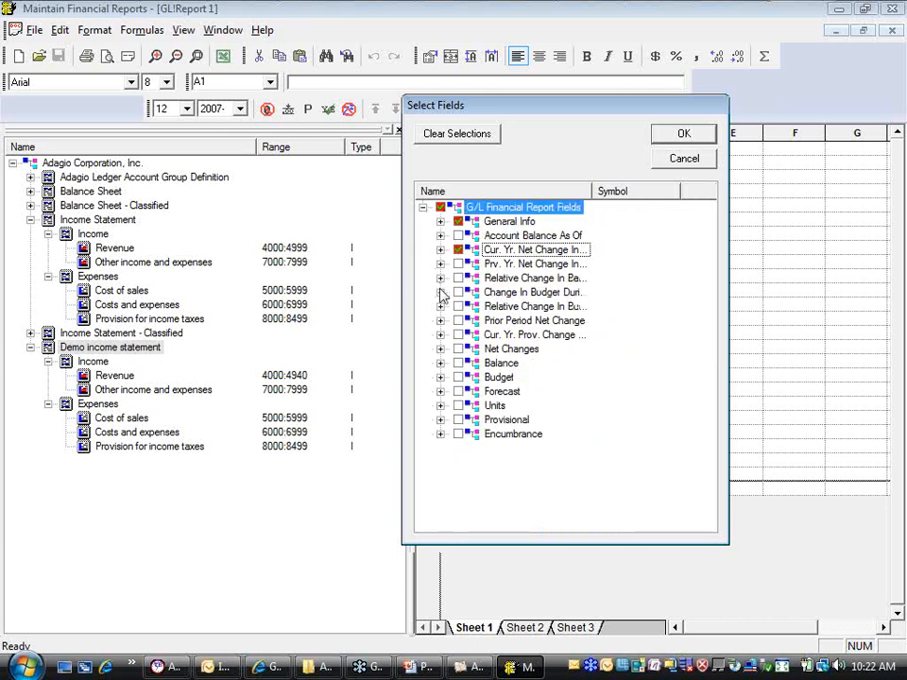
Add the Half Year To Date budget field from the relative change in budget group and accept the field selection
{"action": "left_click", "coordinate": [440, 292]}
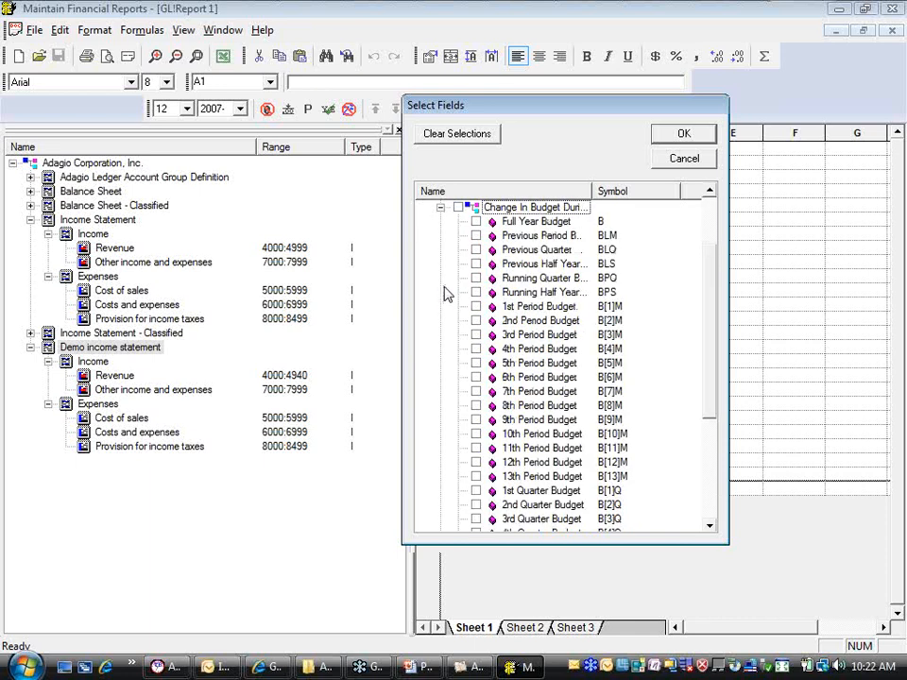
{"action": "left_click", "coordinate": [440, 207]}
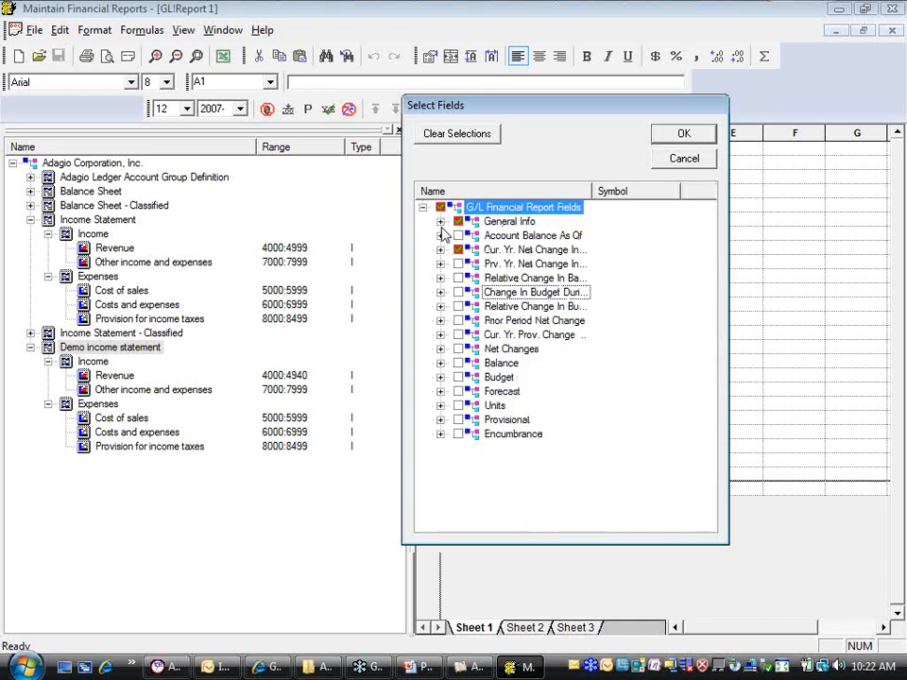
{"action": "left_click", "coordinate": [440, 306]}
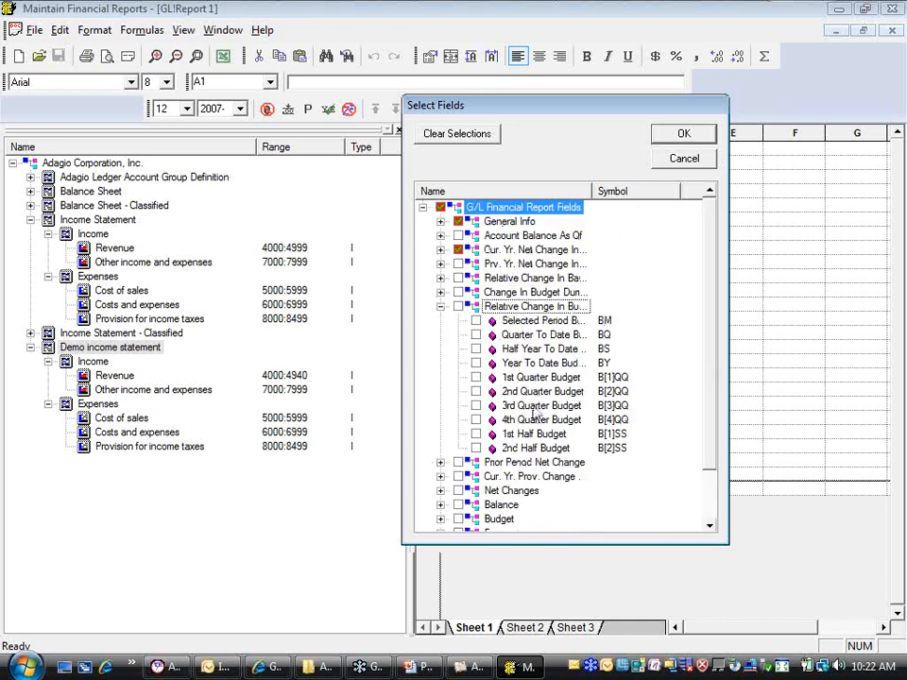
{"action": "left_click", "coordinate": [477, 348]}
{"action": "left_click", "coordinate": [667, 138]}
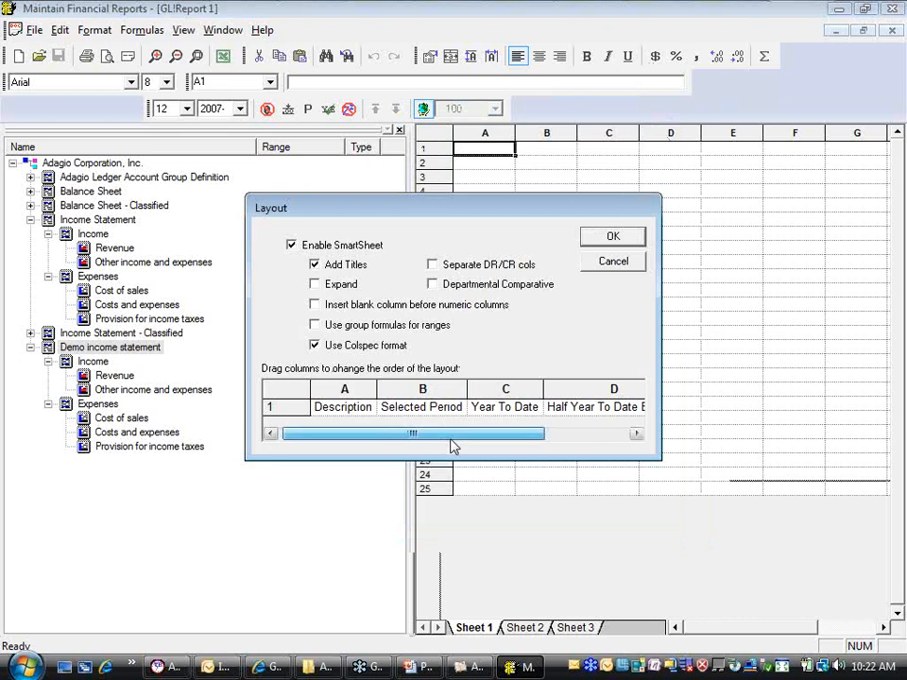
Review the column layout and generate the statement with SmartSheet, titles and Colspec format enabled
{"action": "left_click_drag", "start_coordinate": [451, 439], "coordinate": [609, 437]}
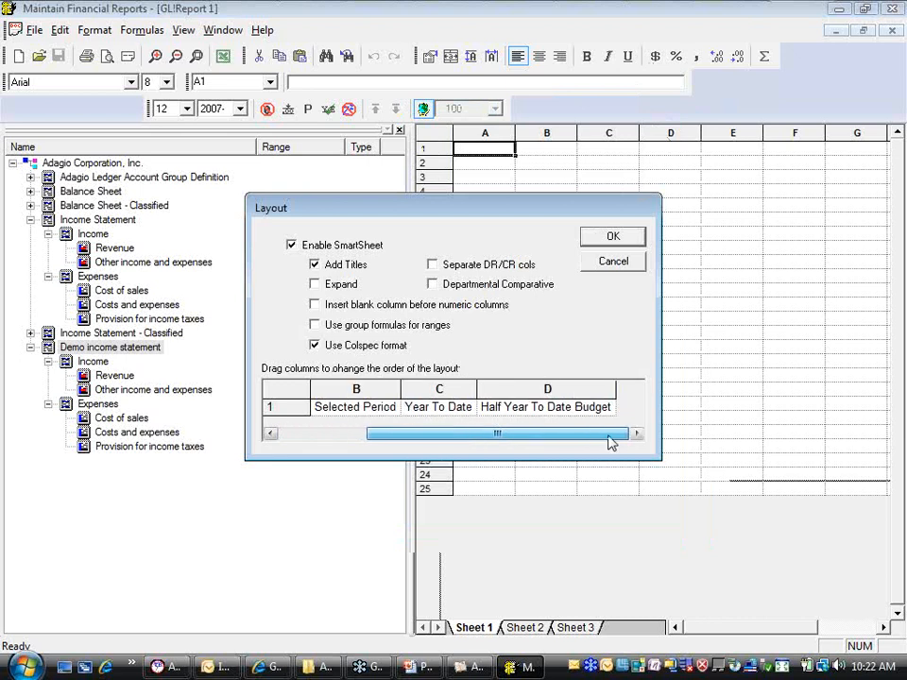
{"action": "left_click_drag", "start_coordinate": [610, 441], "coordinate": [414, 431]}
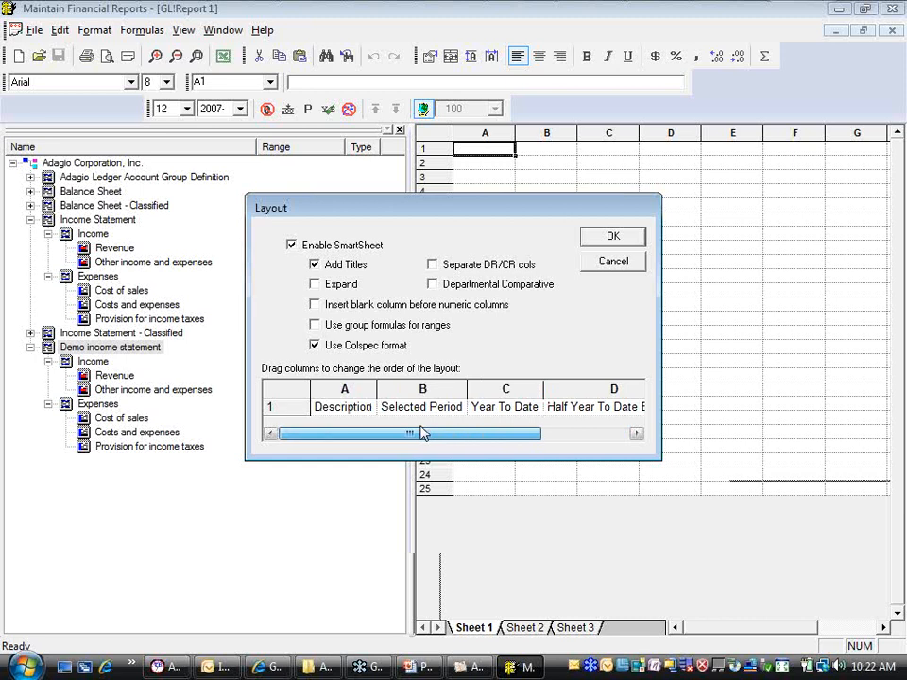
{"action": "left_click_drag", "start_coordinate": [340, 431], "coordinate": [535, 438]}
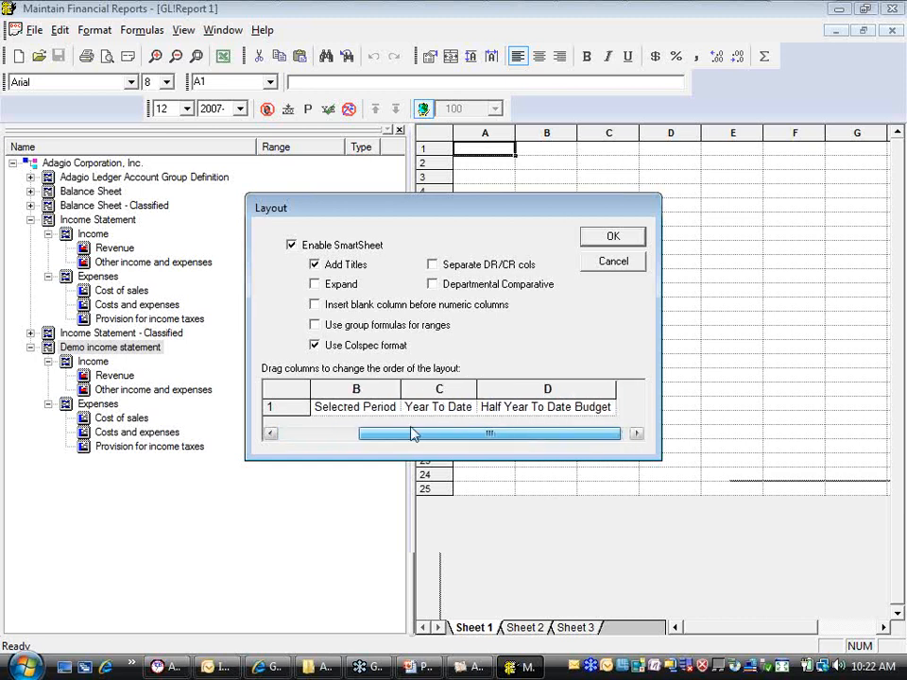
{"action": "left_click_drag", "start_coordinate": [411, 431], "coordinate": [324, 433]}
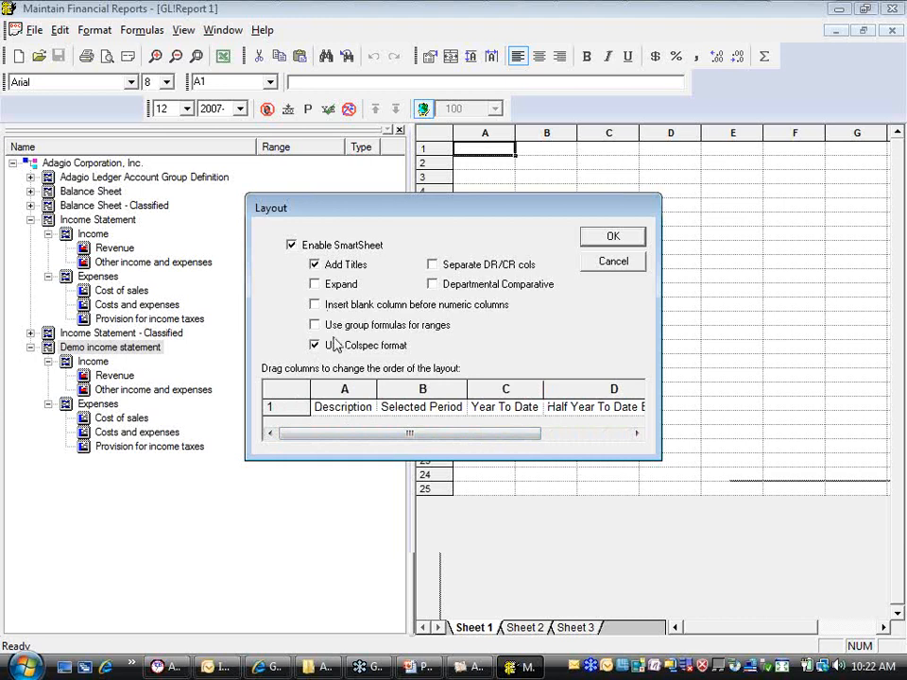
{"action": "left_click", "coordinate": [292, 248]}
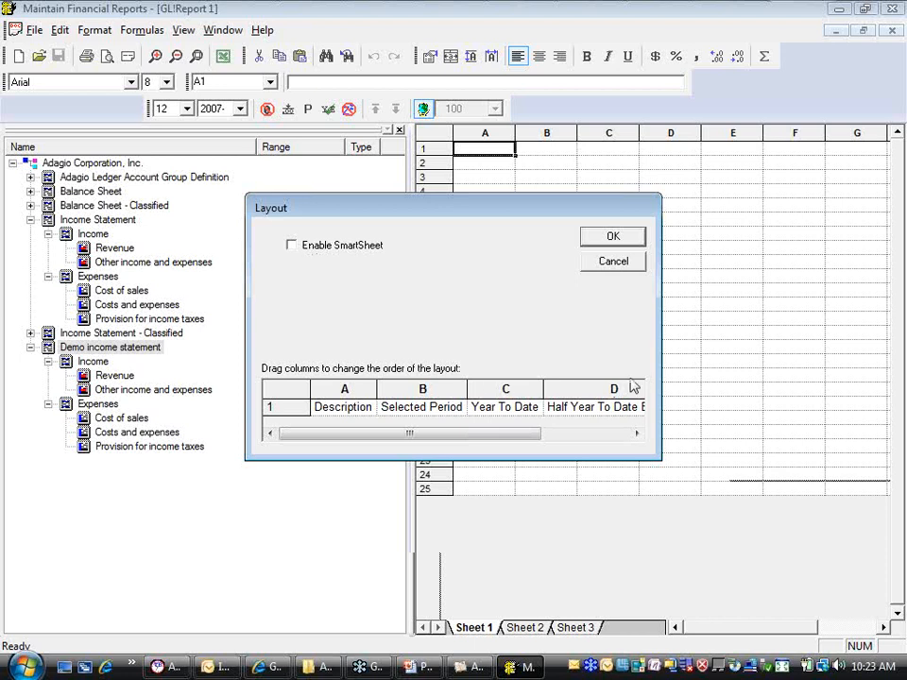
{"action": "left_click", "coordinate": [292, 247]}
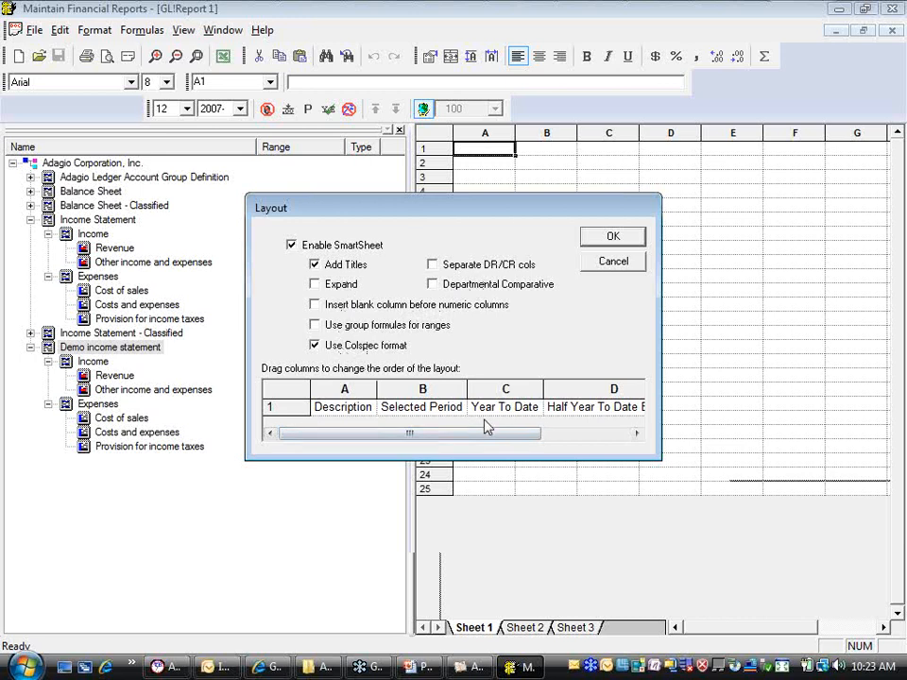
{"action": "left_click", "coordinate": [618, 238]}
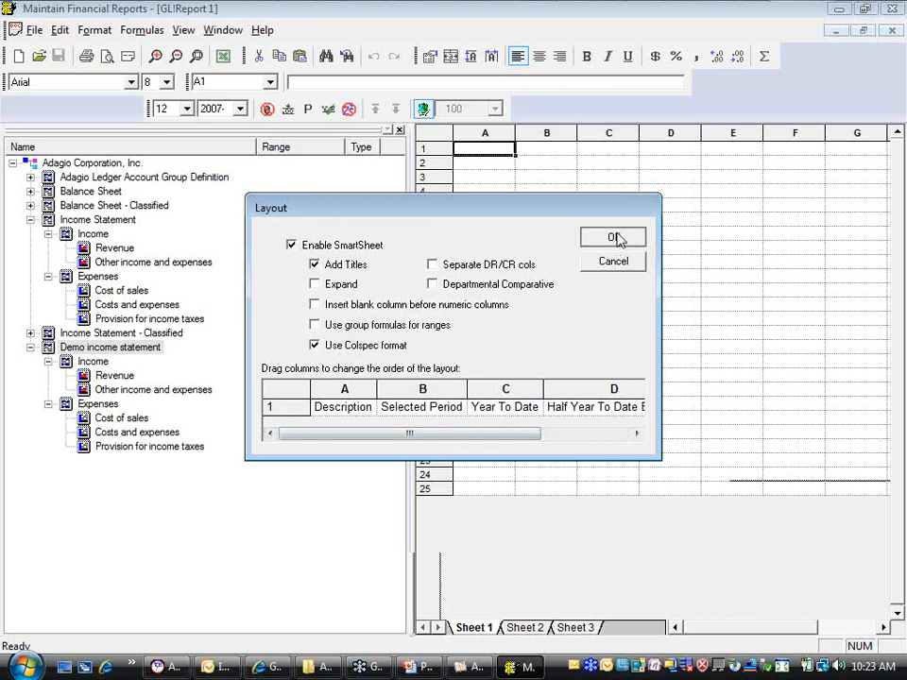
View the full generated statement with the account groups hidden, and show the account groups again
{"action": "left_click", "coordinate": [399, 129]}
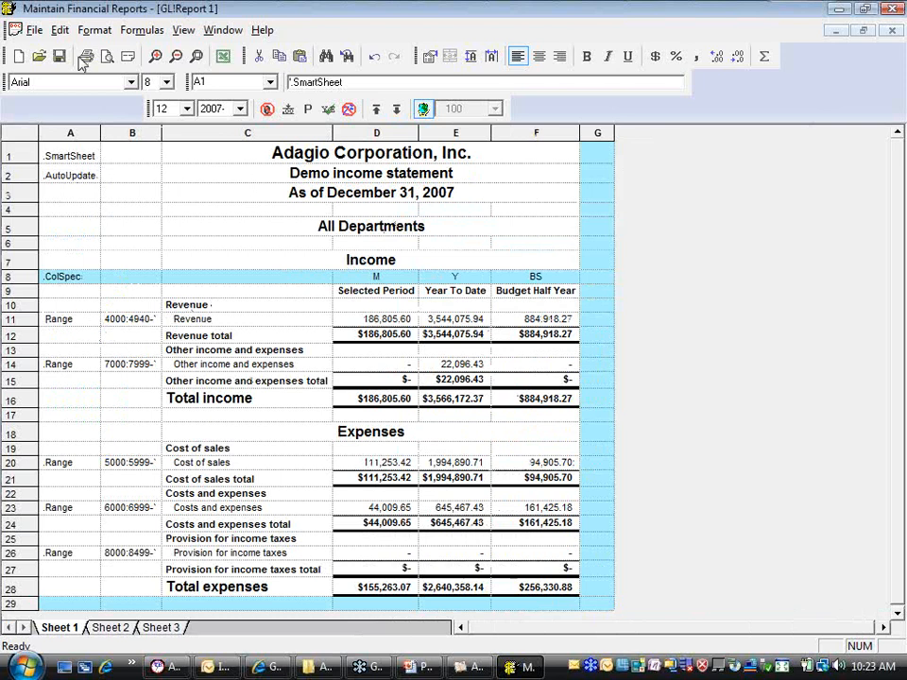
{"action": "left_click", "coordinate": [180, 30]}
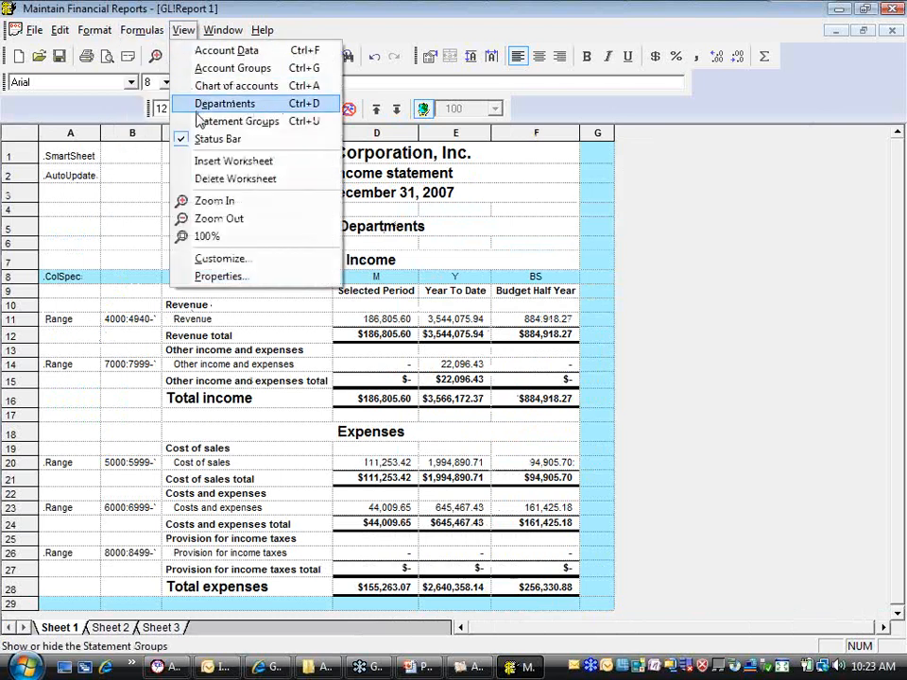
{"action": "left_click", "coordinate": [212, 68]}
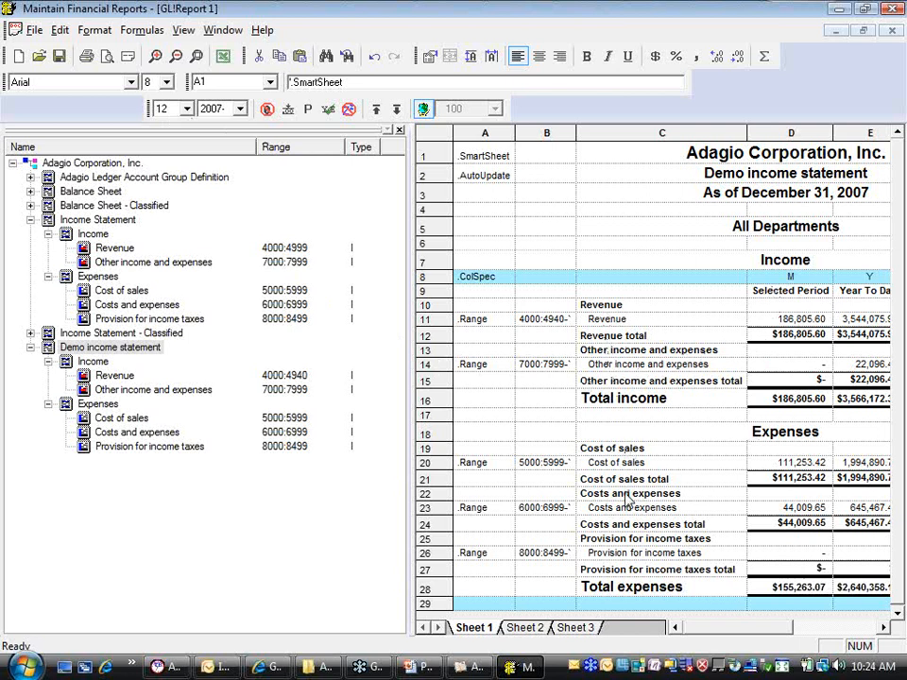
Clear the .Range command from cell A11 in the Revenue row, and expand and collapse the report's ranges
{"action": "left_click", "coordinate": [482, 326]}
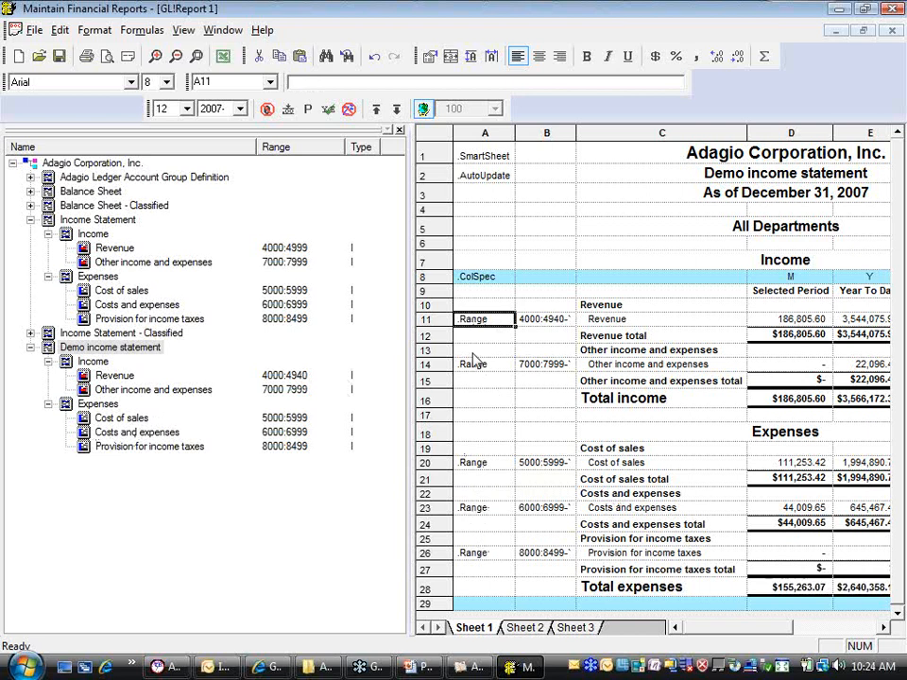
{"action": "key", "text": "Delete"}
{"action": "left_click", "coordinate": [423, 107]}
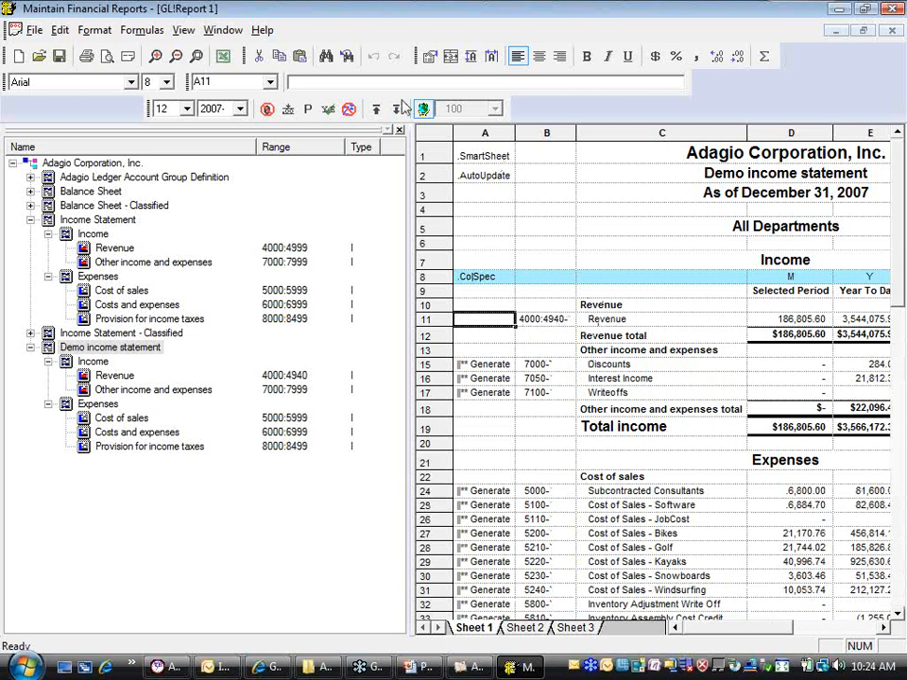
{"action": "left_click", "coordinate": [376, 108]}
Make cell A11 in the Revenue row a .Range command again
{"action": "right_click", "coordinate": [474, 317]}
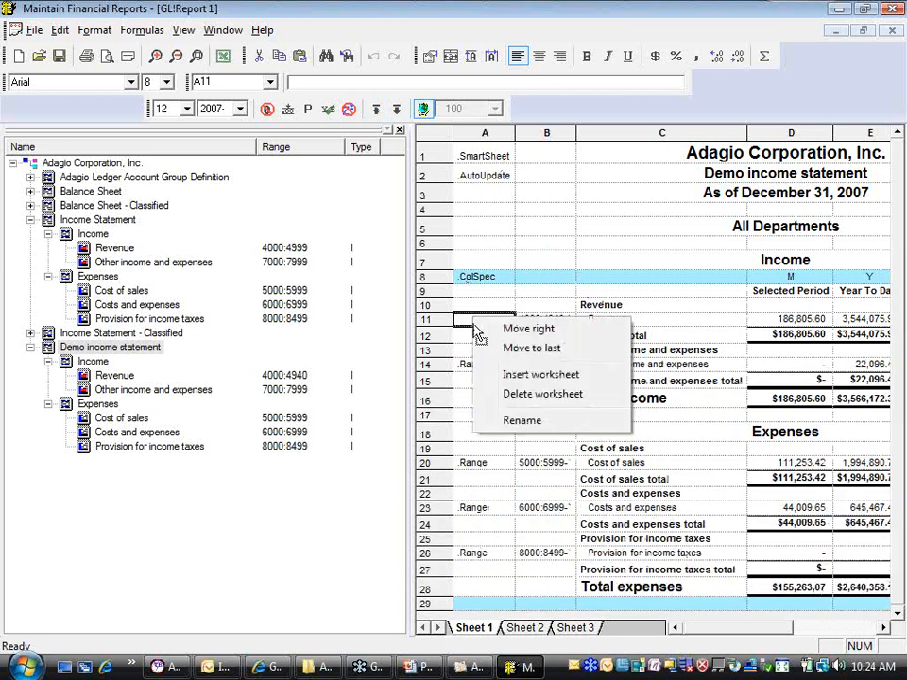
{"action": "left_click", "coordinate": [461, 323]}
{"action": "right_click", "coordinate": [462, 323]}
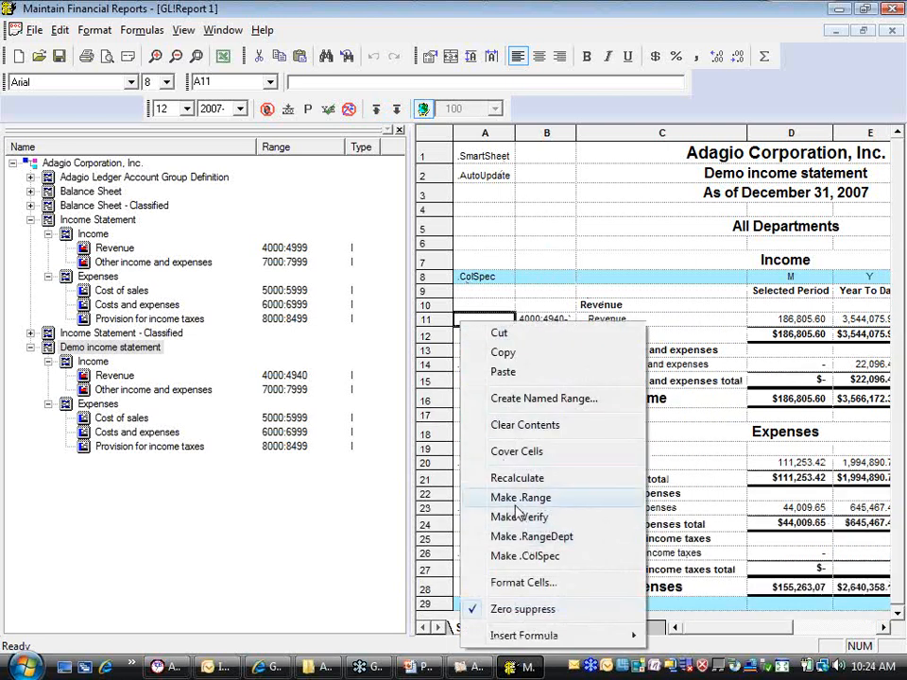
{"action": "left_click", "coordinate": [487, 495]}
Expand and collapse the report's account ranges, and inspect the Revenue formula in cell D11 with the account groups hidden
{"action": "left_click", "coordinate": [423, 108]}
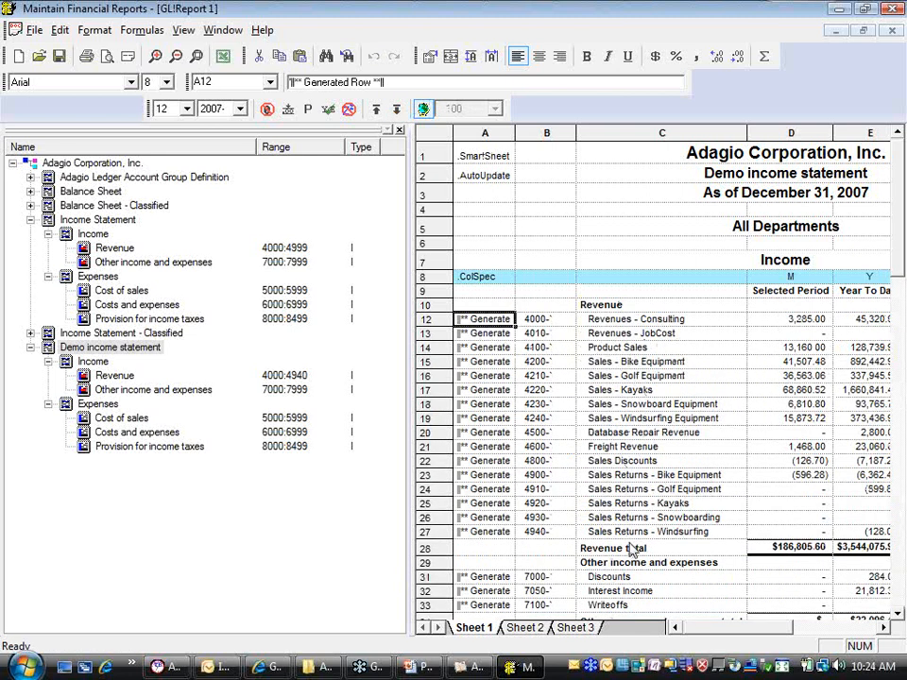
{"action": "left_click", "coordinate": [374, 108]}
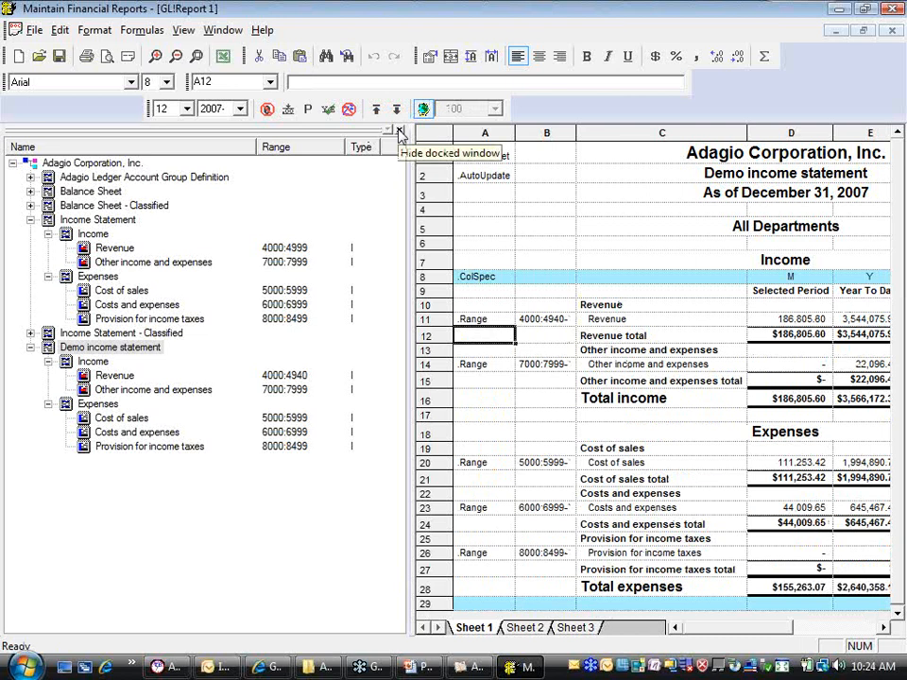
{"action": "left_click", "coordinate": [399, 132]}
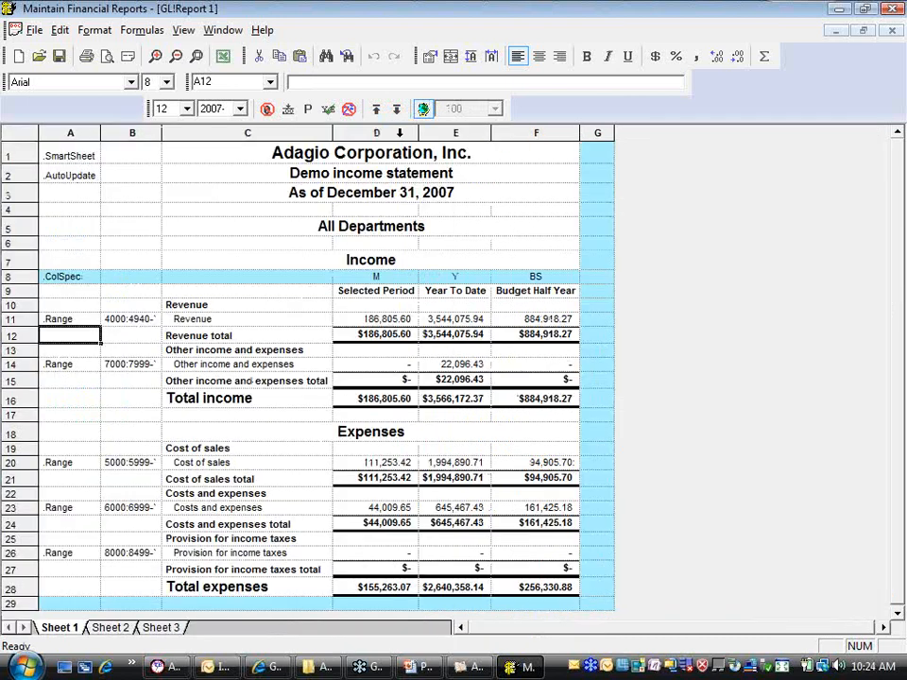
{"action": "left_click", "coordinate": [382, 322]}
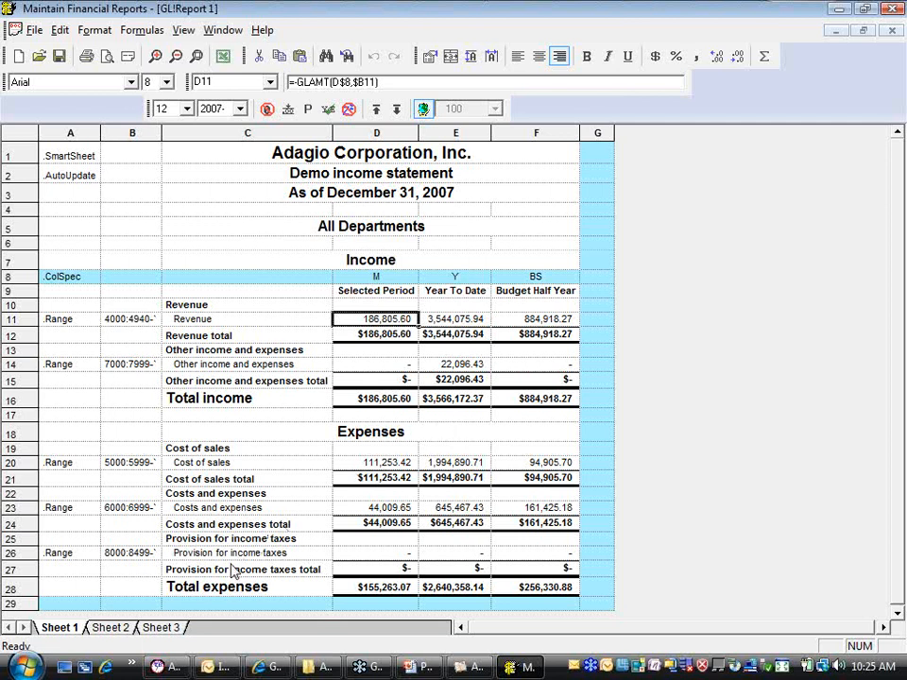
Show the account groups on Sheet 2 and place the Income Statement group on its blank worksheet
{"action": "left_click", "coordinate": [113, 628]}
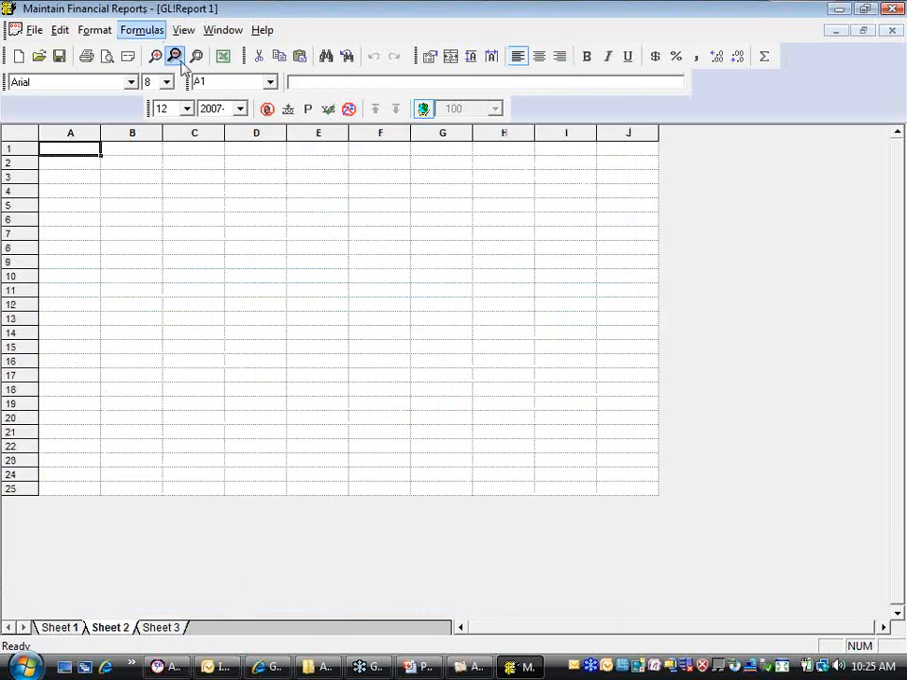
{"action": "left_click", "coordinate": [183, 30]}
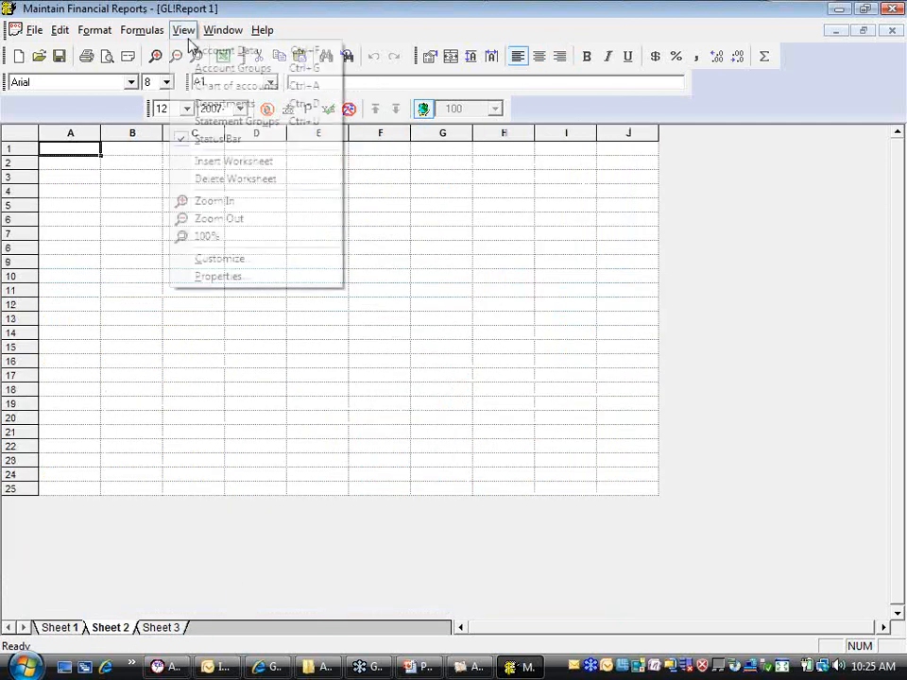
{"action": "left_click", "coordinate": [225, 69]}
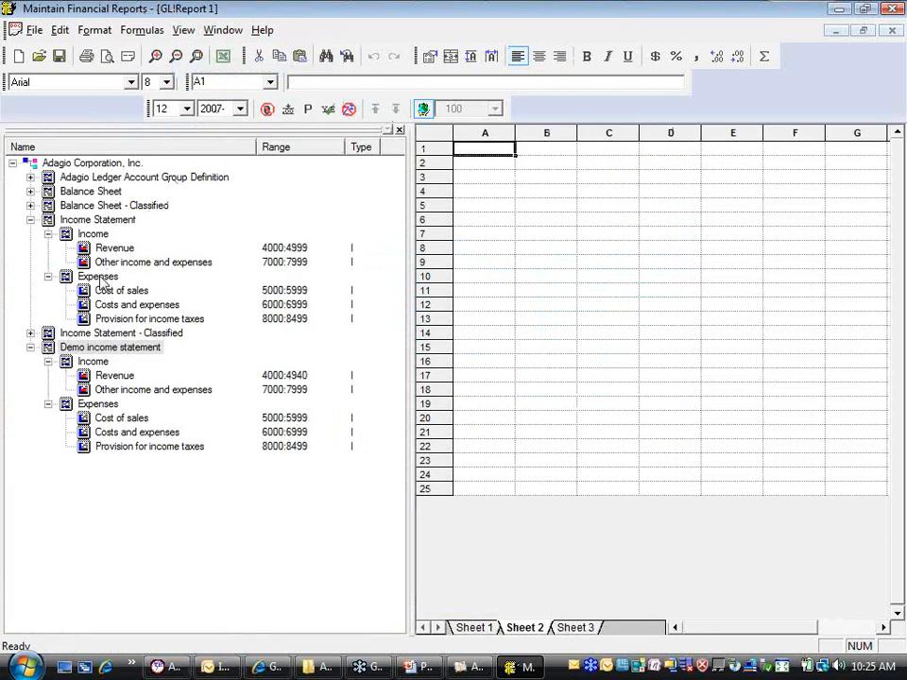
{"action": "left_click", "coordinate": [30, 347]}
{"action": "left_click", "coordinate": [99, 223]}
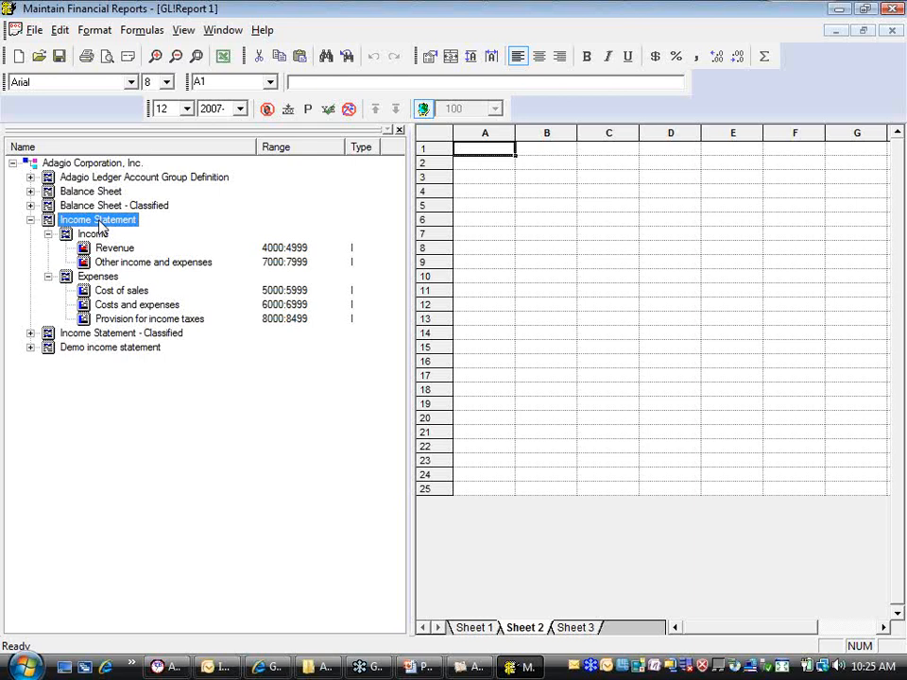
{"action": "left_click_drag", "start_coordinate": [99, 223], "coordinate": [488, 202]}
Clear the selected report fields and choose only Year To Date from the current-year net change fields
{"action": "left_click", "coordinate": [327, 312]}
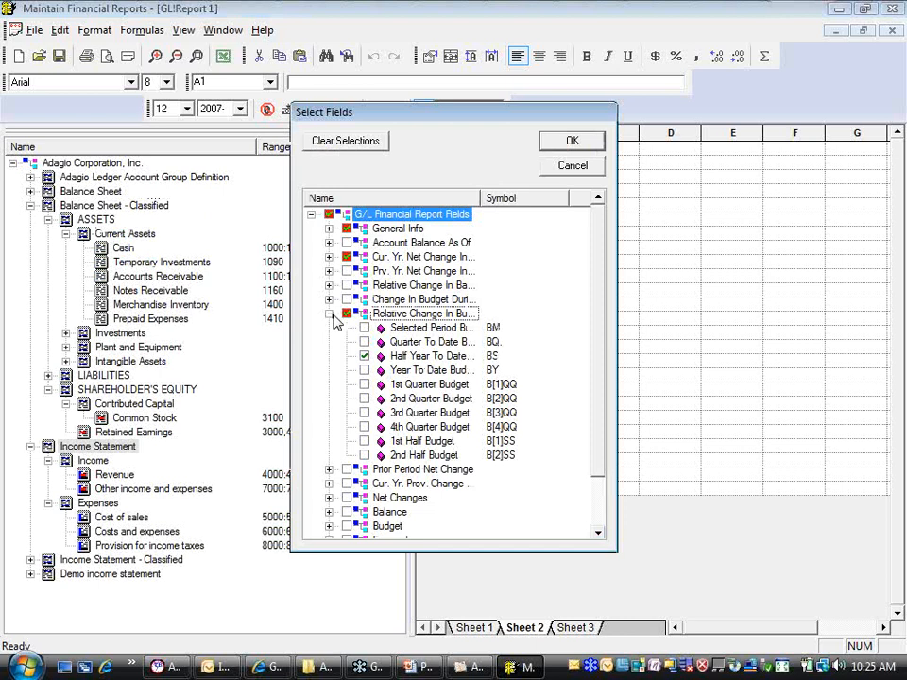
{"action": "left_click", "coordinate": [365, 356]}
{"action": "left_click", "coordinate": [366, 148]}
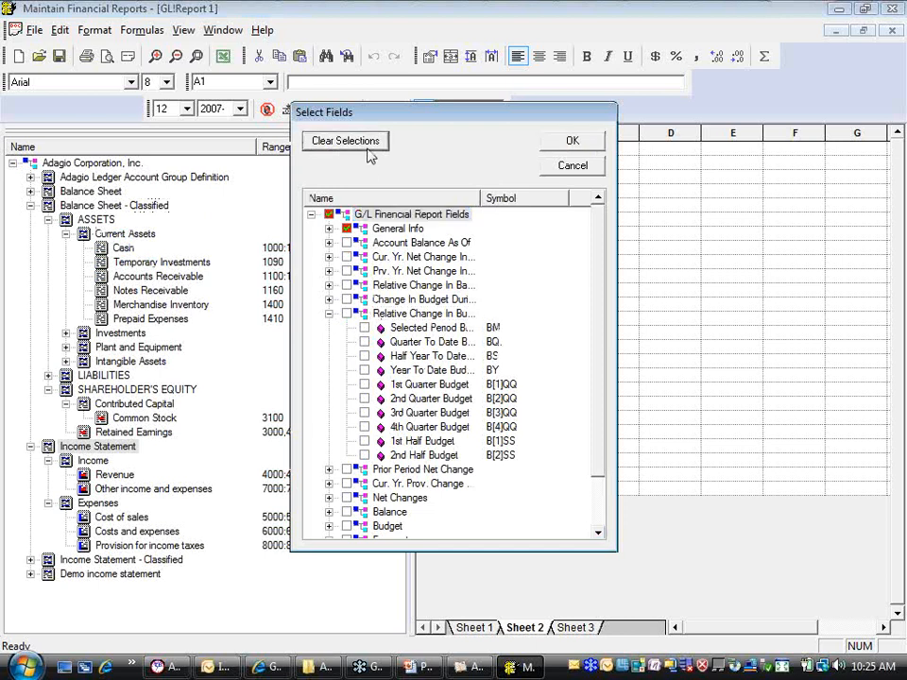
{"action": "left_click", "coordinate": [328, 312]}
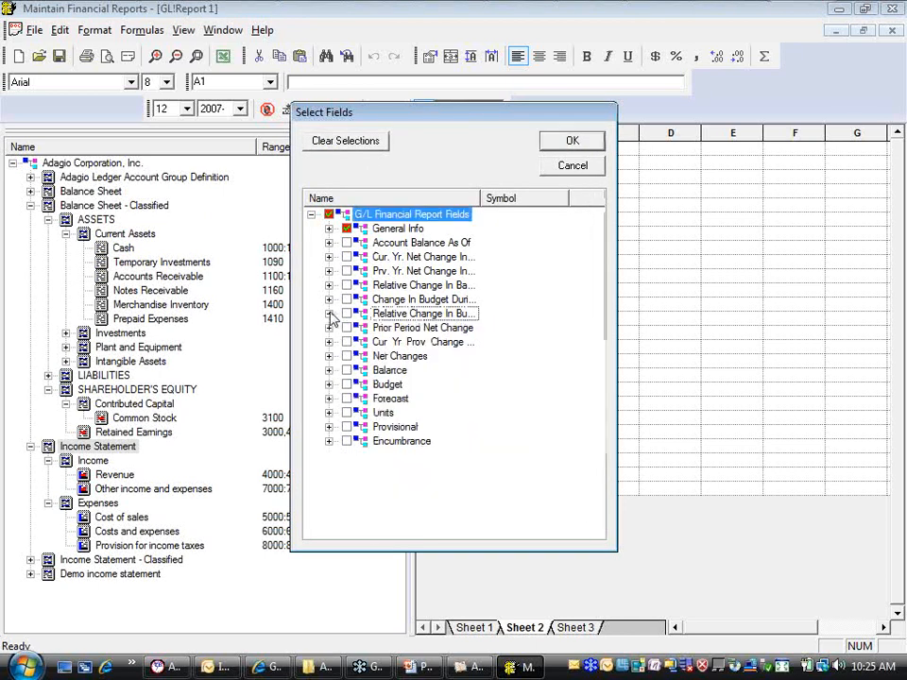
{"action": "left_click", "coordinate": [328, 258]}
{"action": "left_click", "coordinate": [365, 272]}
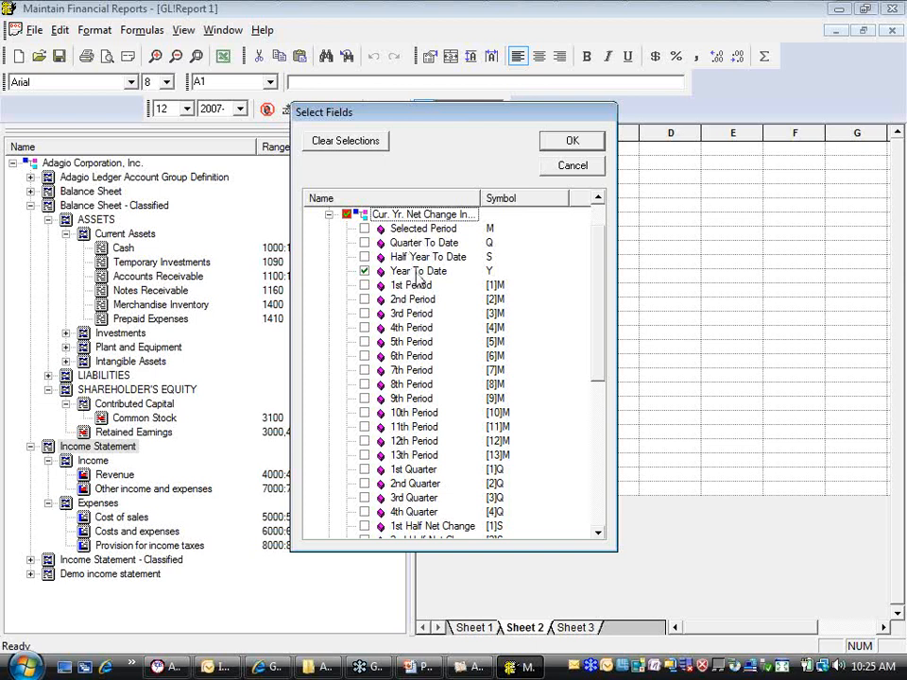
{"action": "left_click", "coordinate": [548, 144]}
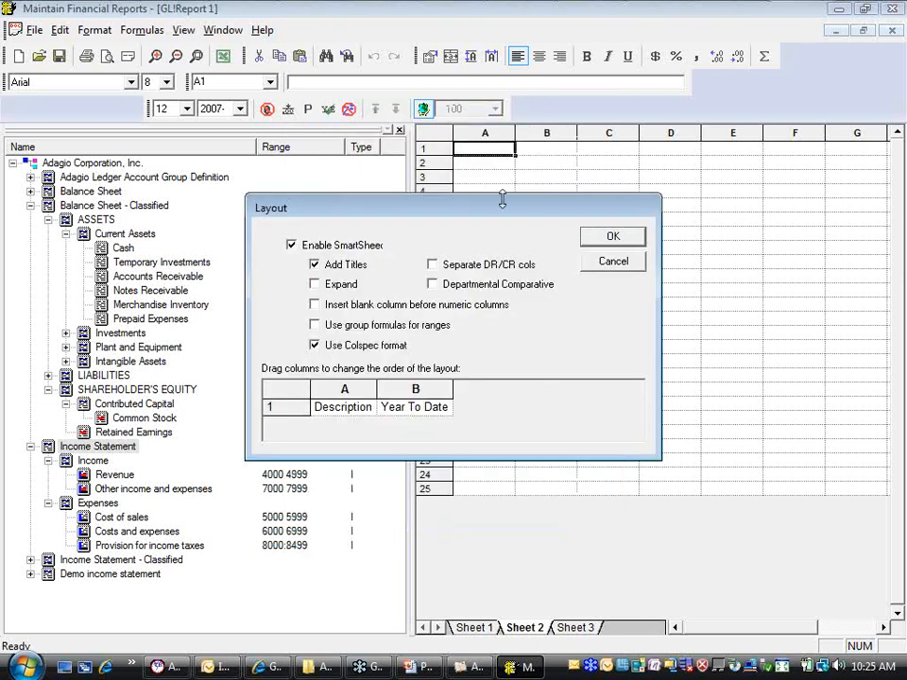
Enable Expand and Departmental Comparative in the SmartSheet layout and accept it
{"action": "left_click", "coordinate": [314, 283]}
{"action": "left_click", "coordinate": [436, 283]}
{"action": "left_click", "coordinate": [604, 237]}
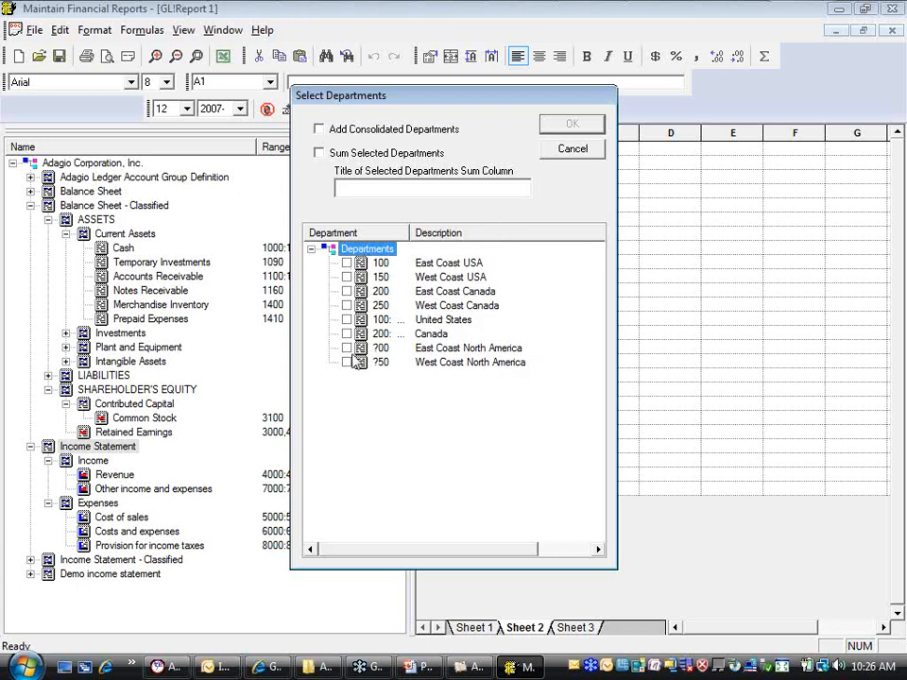
Select departments 100, 200 and 250 for the comparison and widen the Department column
{"action": "left_click", "coordinate": [346, 263]}
{"action": "left_click", "coordinate": [345, 290]}
{"action": "left_click", "coordinate": [347, 305]}
{"action": "left_click_drag", "start_coordinate": [409, 234], "coordinate": [434, 233]}
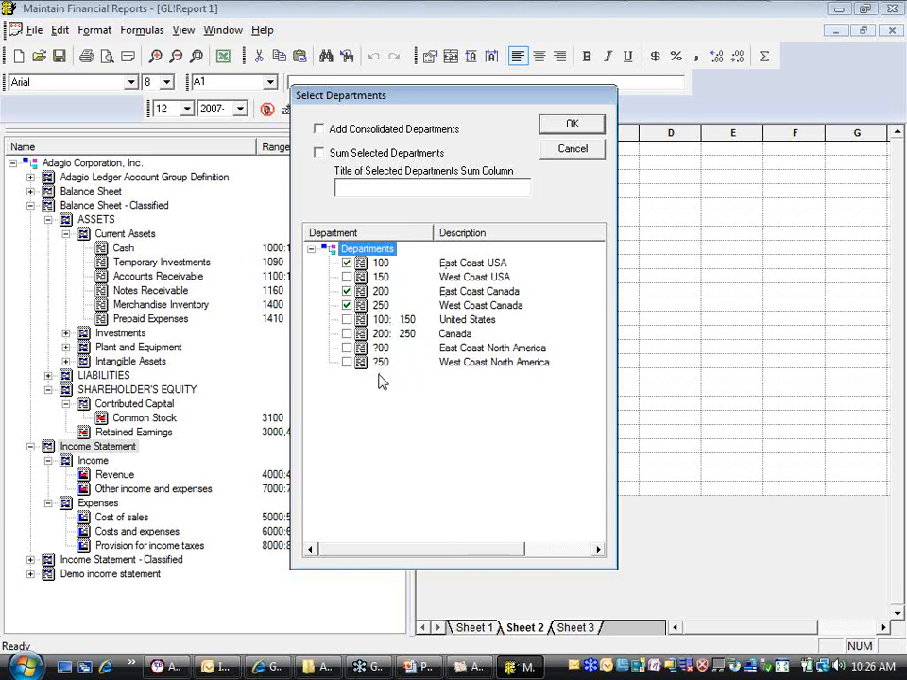
Add a sum column for the selected departments titled "Sum of depts", leave out consolidated departments, and accept the selection
{"action": "left_click", "coordinate": [321, 133]}
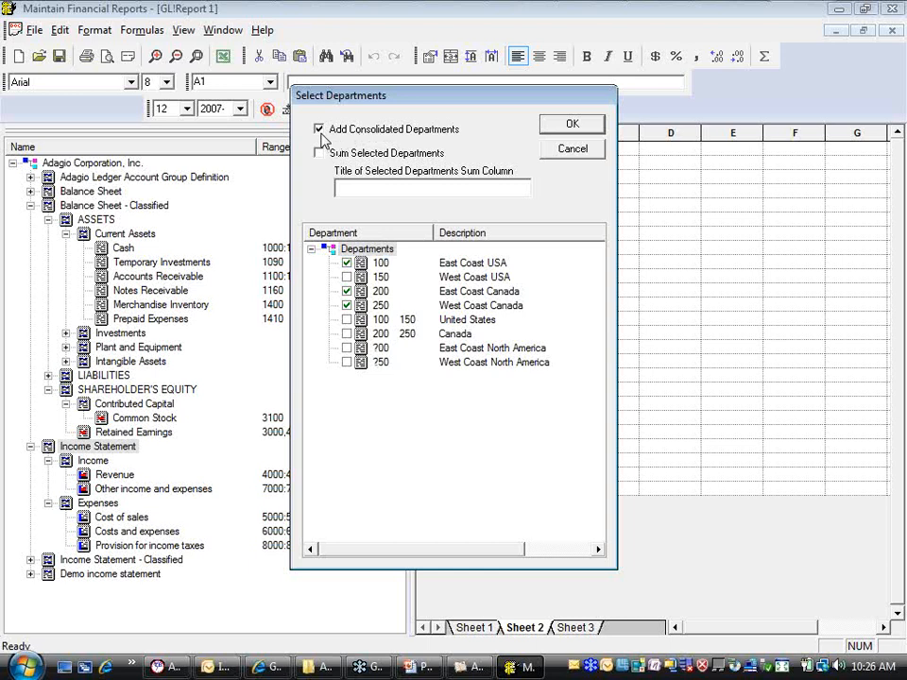
{"action": "left_click", "coordinate": [373, 132]}
{"action": "left_click", "coordinate": [318, 152]}
{"action": "left_click", "coordinate": [374, 191]}
{"action": "type", "text": "Sum of depts"}
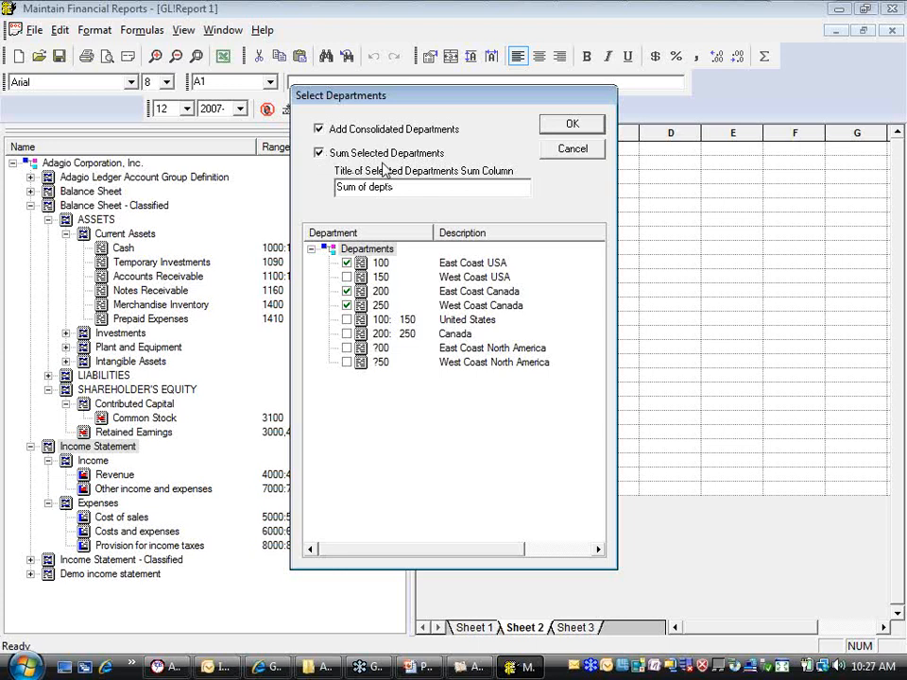
{"action": "left_click", "coordinate": [319, 130]}
{"action": "left_click", "coordinate": [578, 128]}
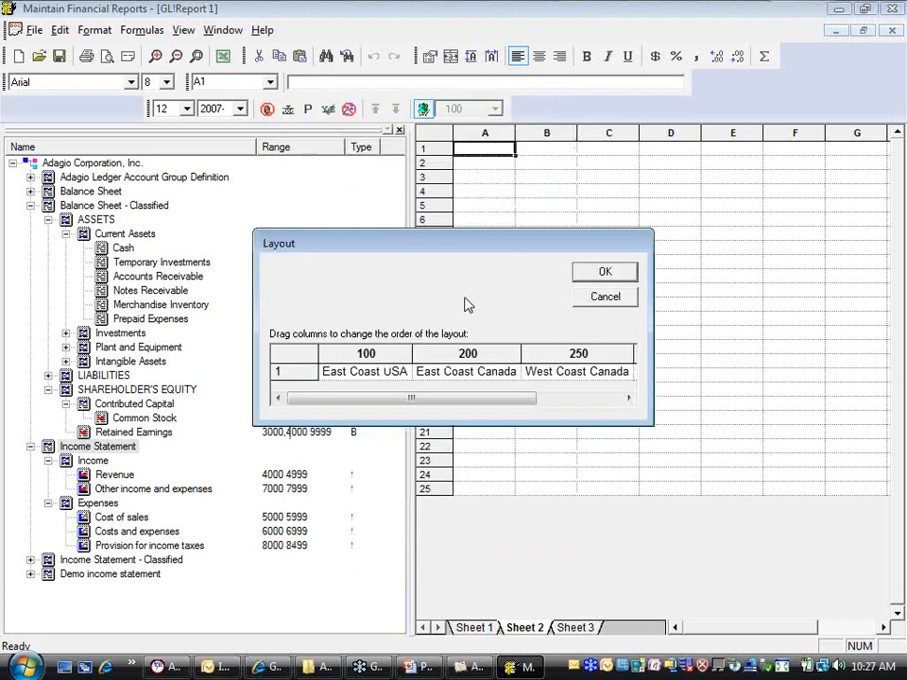
Move the Sum of depts column ahead of department 100, generate the report, and hide the account groups
{"action": "left_click_drag", "start_coordinate": [457, 401], "coordinate": [622, 398]}
{"action": "left_click_drag", "start_coordinate": [582, 356], "coordinate": [280, 387]}
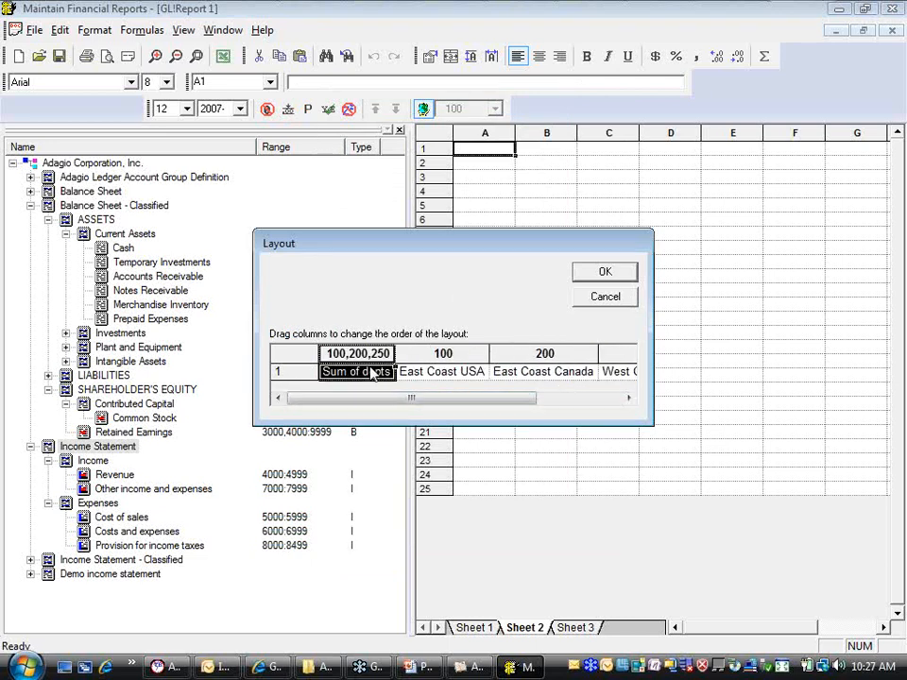
{"action": "left_click", "coordinate": [604, 271]}
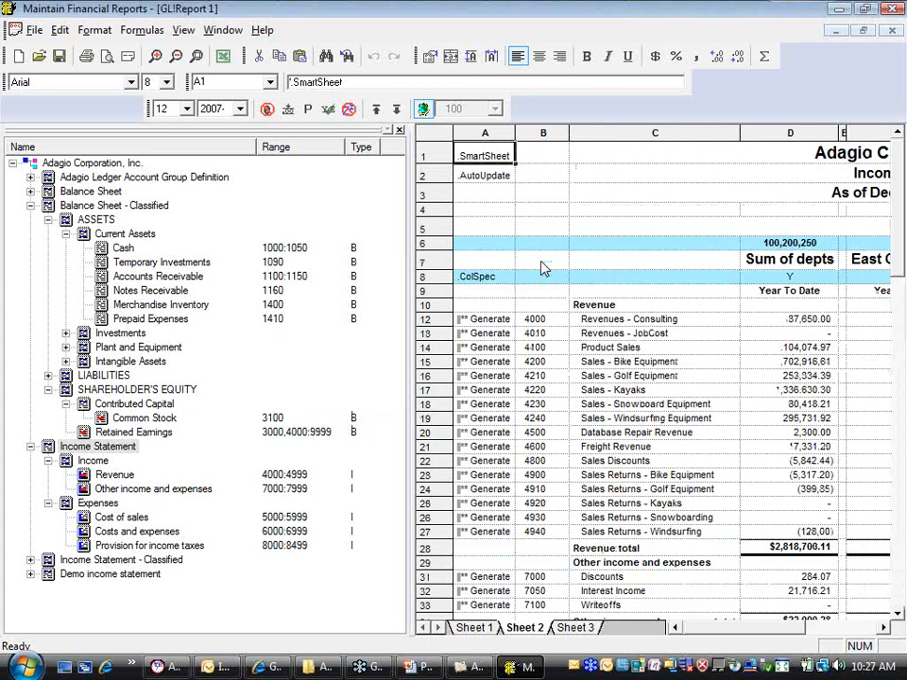
{"action": "left_click", "coordinate": [398, 130]}
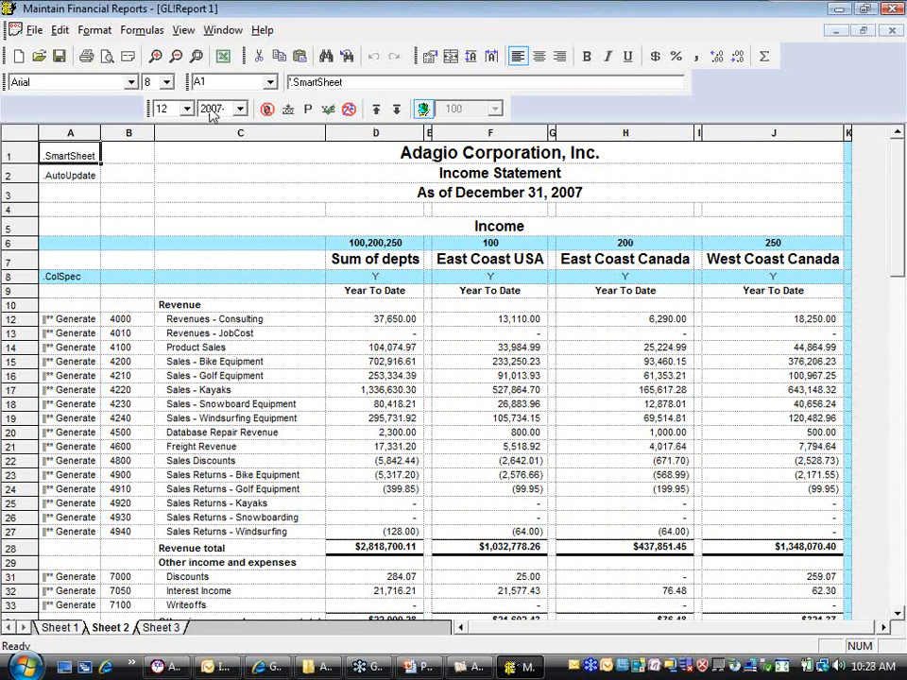
Preview the departmental income statement, set the page to landscape, and preview it again
{"action": "left_click", "coordinate": [106, 55]}
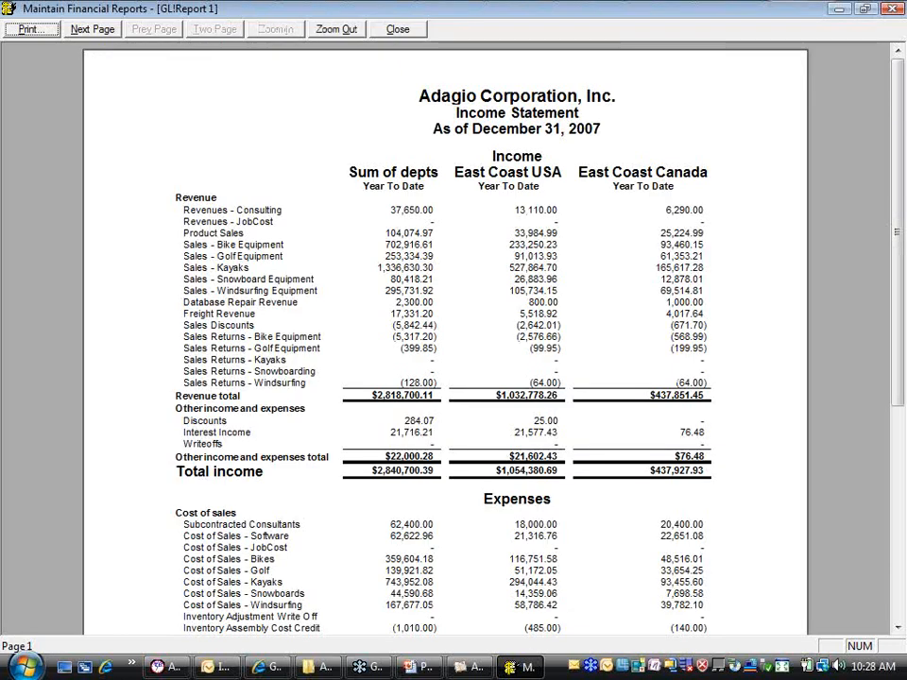
{"action": "left_click", "coordinate": [398, 29]}
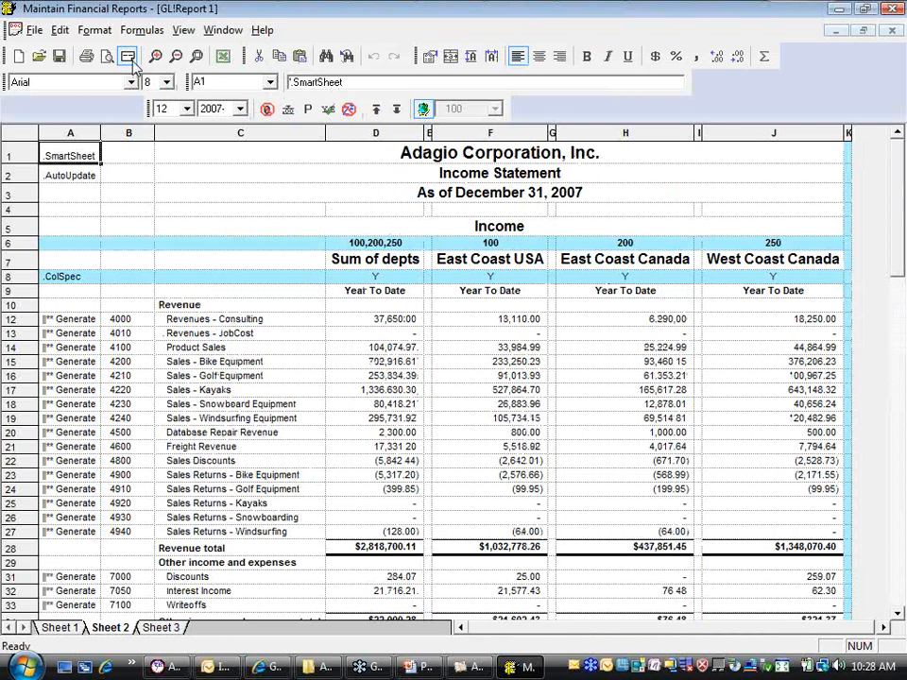
{"action": "left_click", "coordinate": [107, 55]}
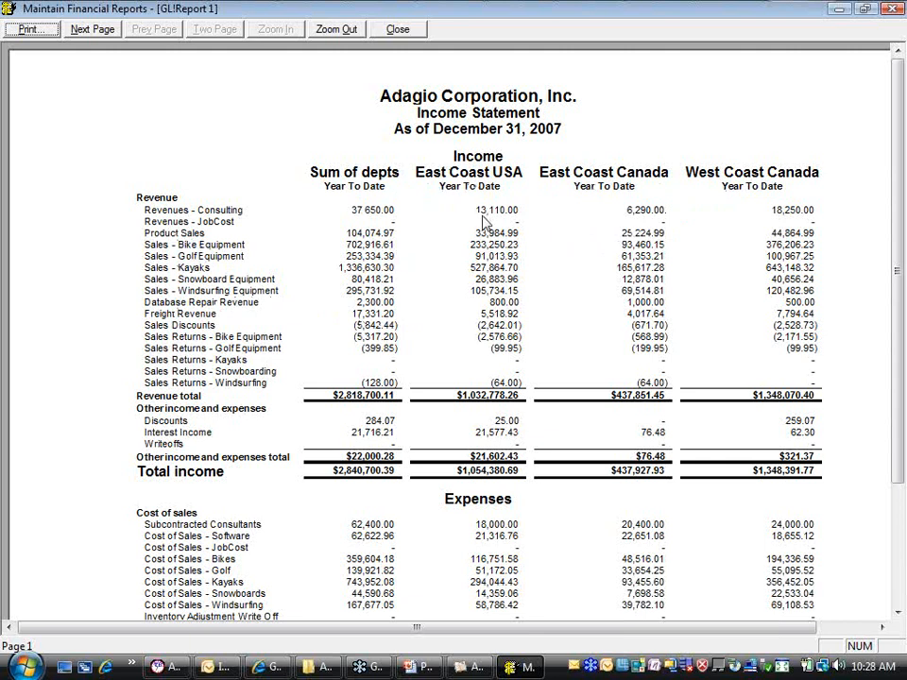
{"action": "left_click", "coordinate": [405, 29]}
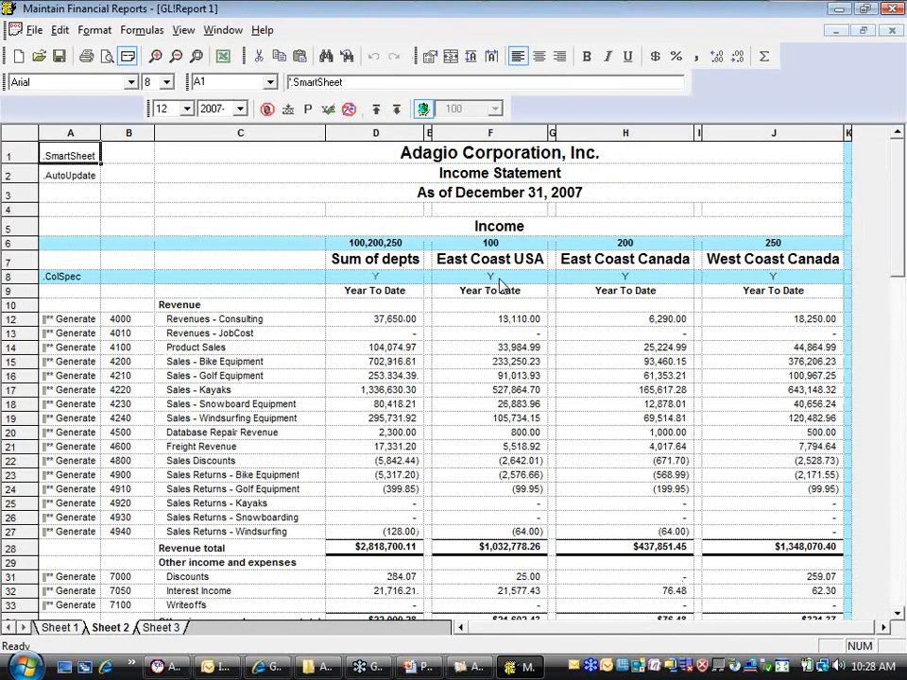
Change the department code in cell H6 to 150
{"action": "left_click", "coordinate": [619, 244]}
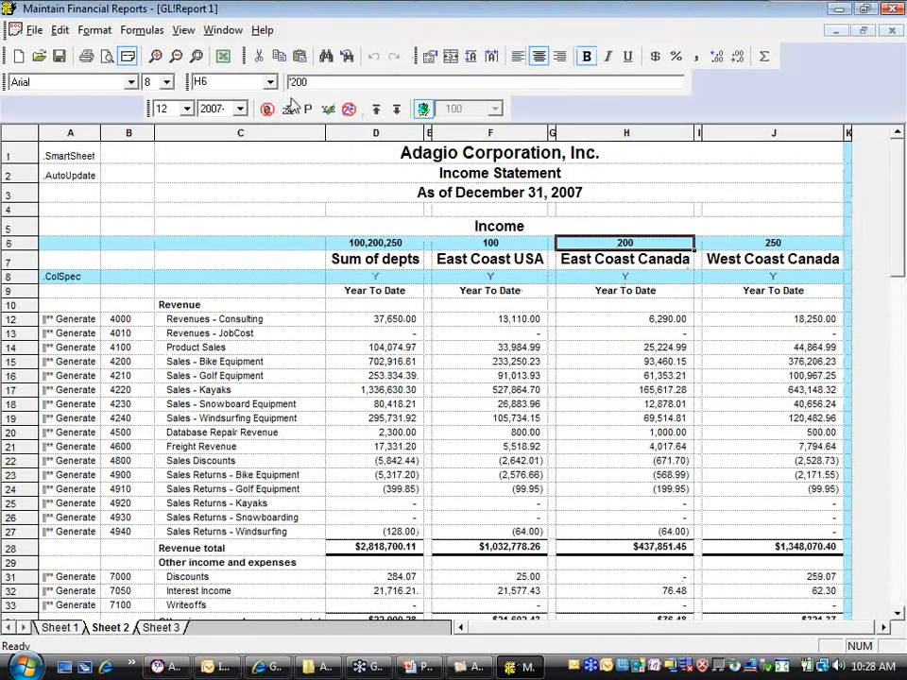
{"action": "type", "text": "150"}
{"action": "key", "text": "Return"}
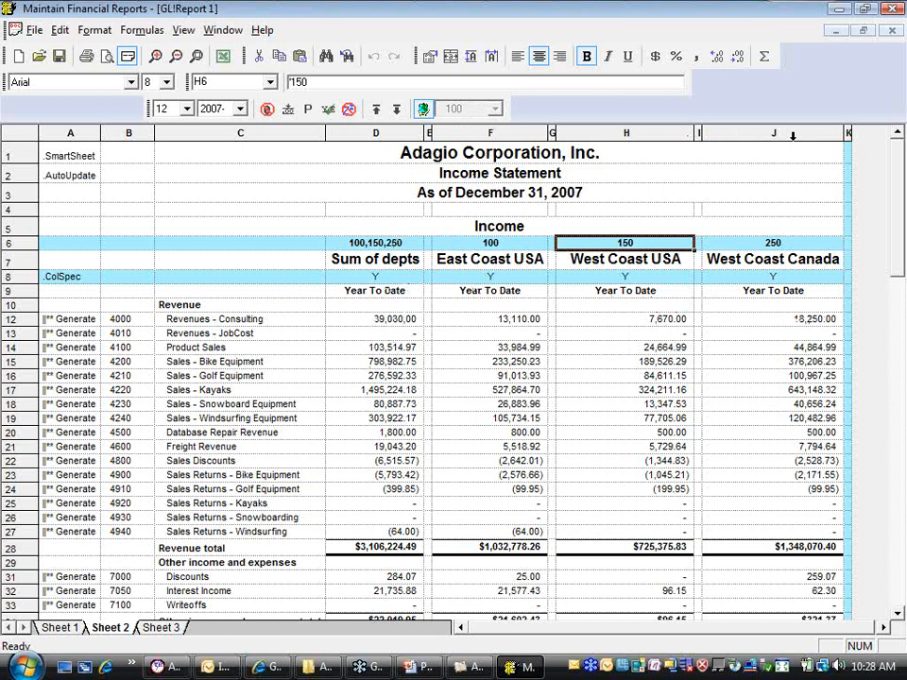
Set the three individual department columns to hide when printed and preview the resulting income statement
{"action": "left_click_drag", "start_coordinate": [789, 139], "coordinate": [476, 139]}
{"action": "right_click", "coordinate": [476, 140]}
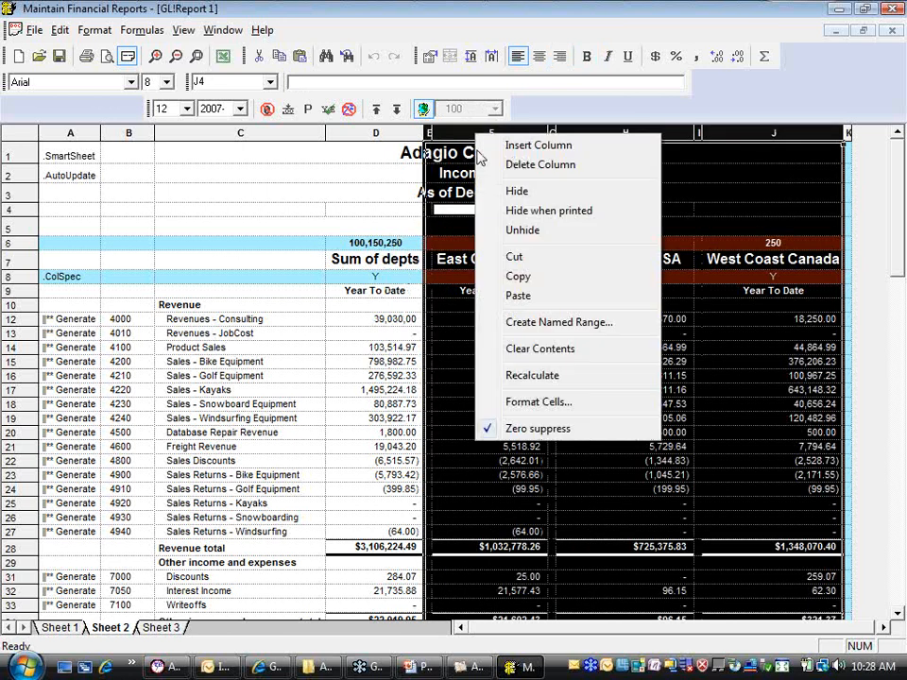
{"action": "left_click", "coordinate": [530, 214]}
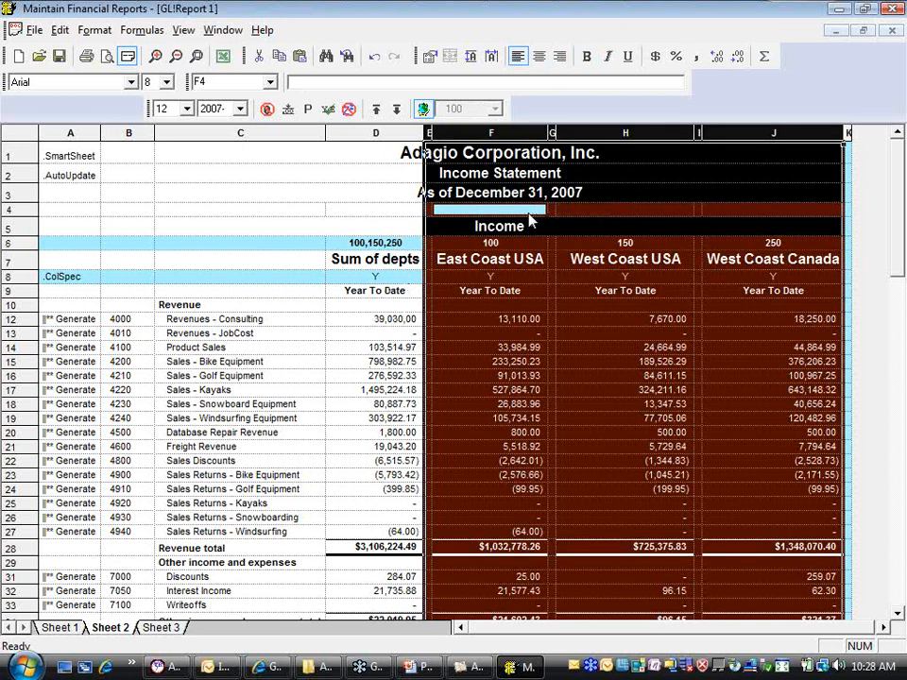
{"action": "left_click", "coordinate": [247, 210]}
{"action": "left_click", "coordinate": [106, 55]}
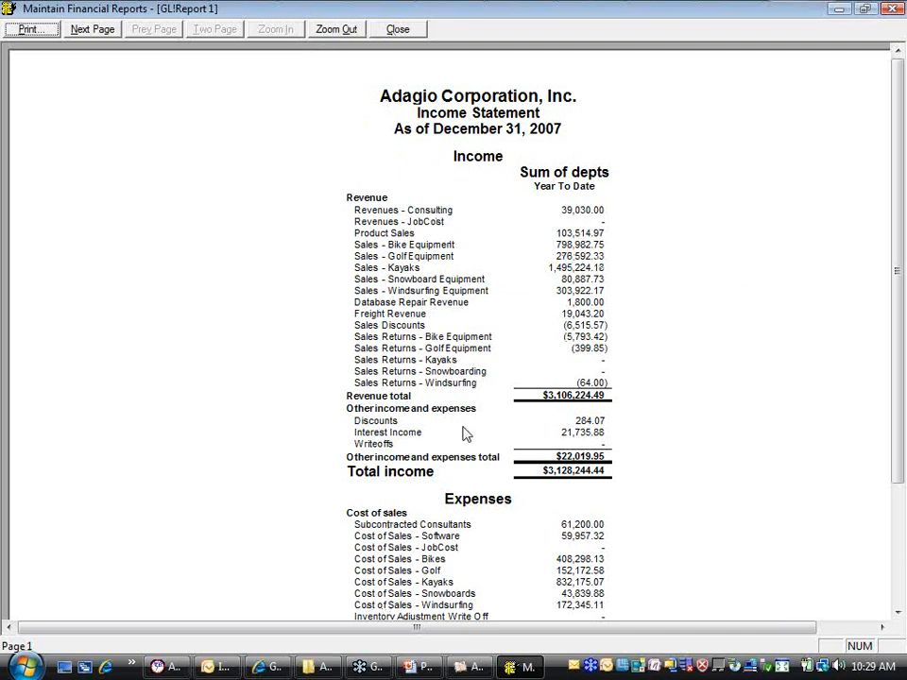
{"action": "left_click", "coordinate": [398, 29]}
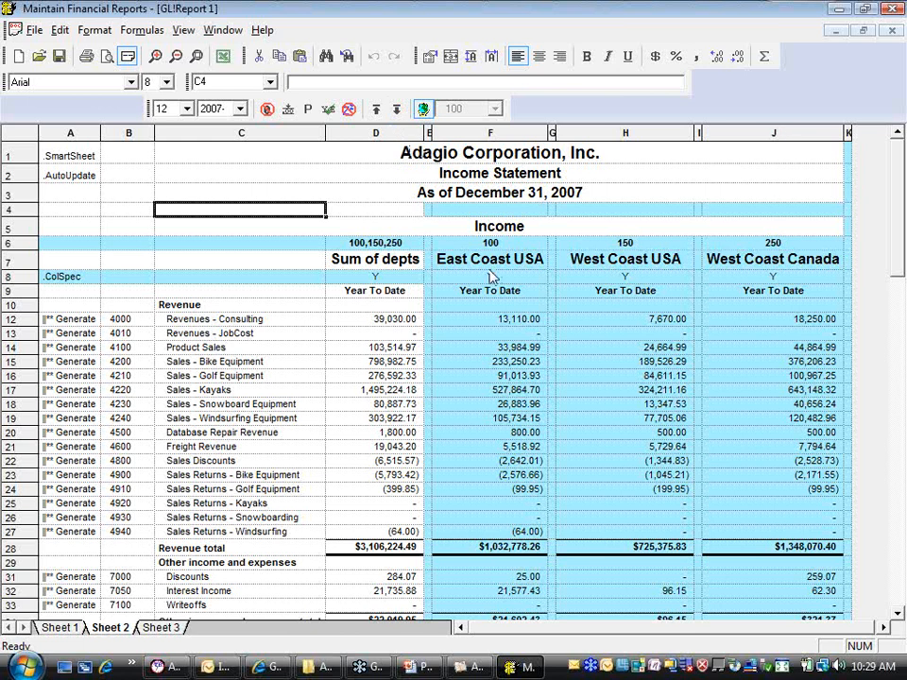
Turn off Hide when printed for the three individual department columns
{"action": "left_click_drag", "start_coordinate": [793, 132], "coordinate": [430, 135]}
{"action": "right_click", "coordinate": [463, 137]}
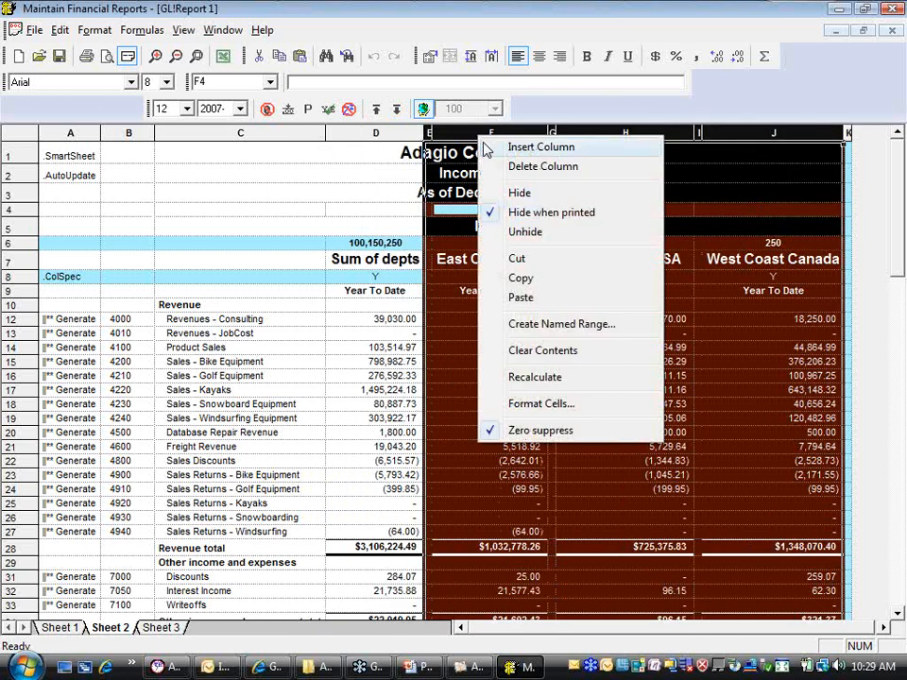
{"action": "left_click", "coordinate": [528, 213]}
Inspect the formulas in cells F12 and D12, then the one in D11 after removing the generated account ranges
{"action": "left_click", "coordinate": [506, 319]}
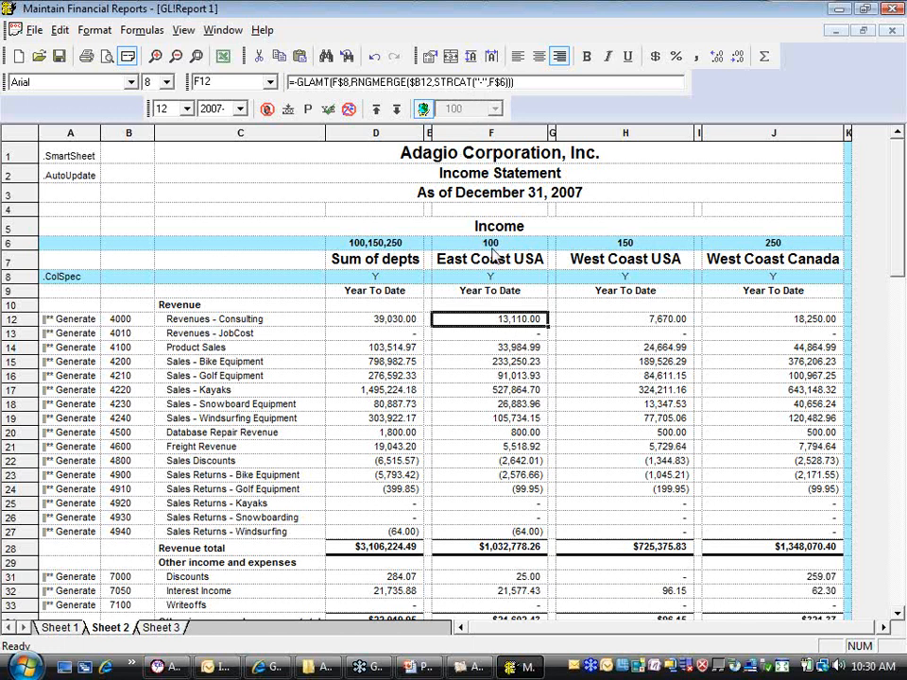
{"action": "left_click", "coordinate": [400, 322]}
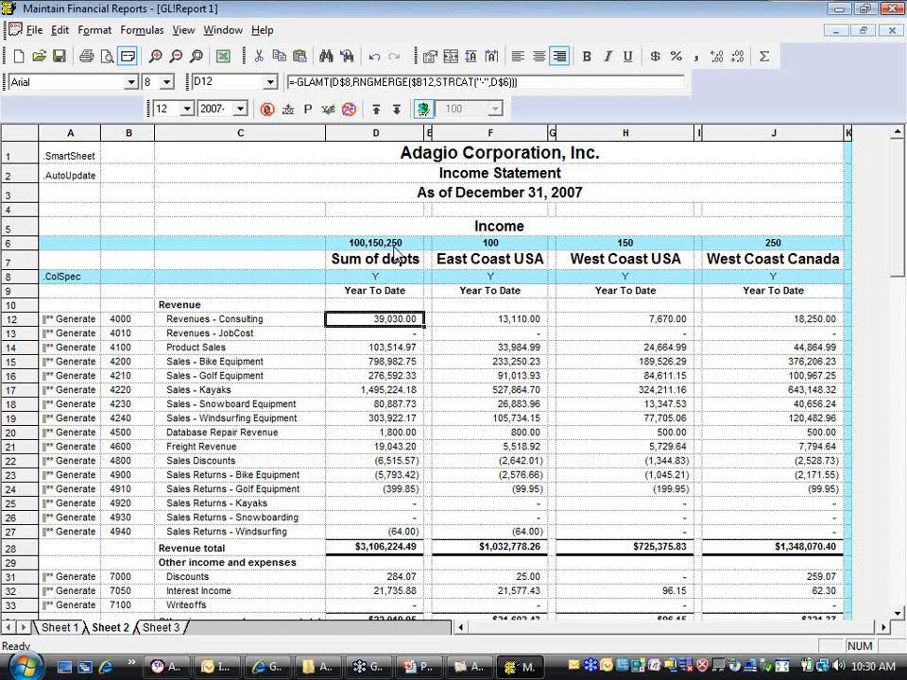
{"action": "left_click", "coordinate": [375, 109]}
{"action": "left_click", "coordinate": [370, 323]}
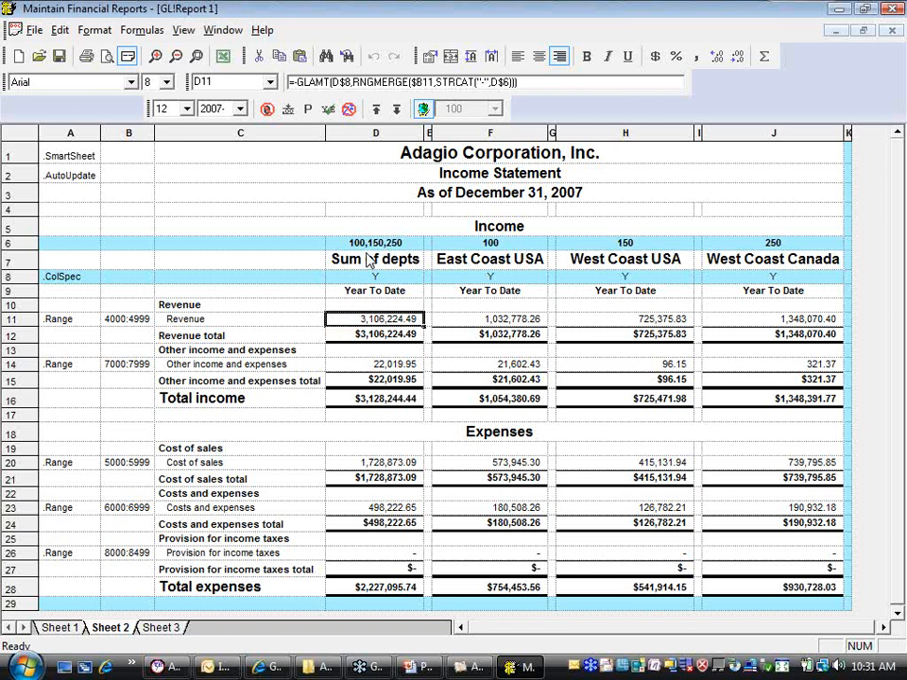
Show the account groups on Sheet 3 and place the Income Statement group on its blank worksheet
{"action": "left_click", "coordinate": [156, 630]}
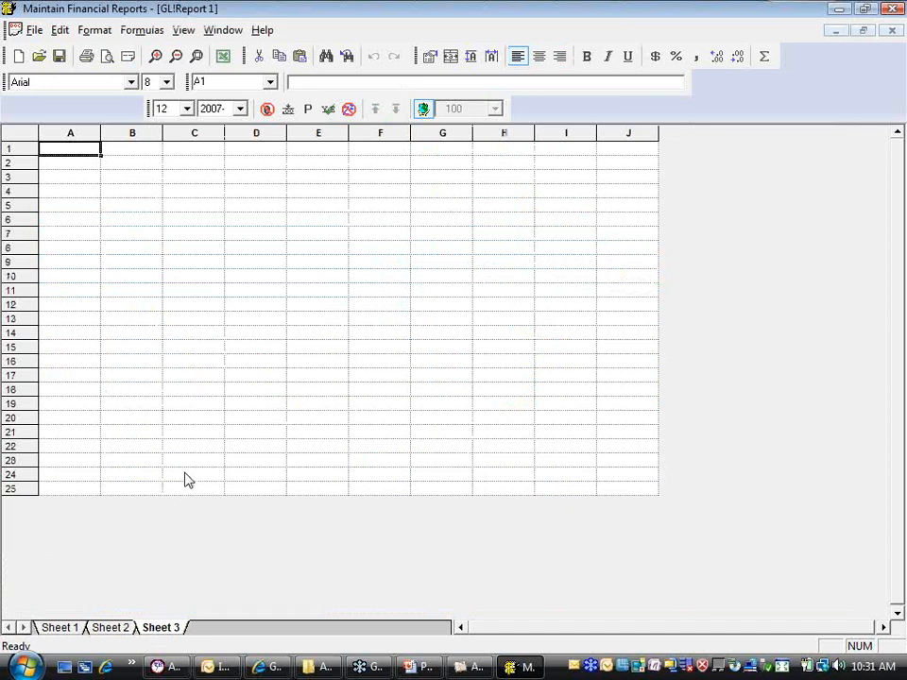
{"action": "left_click", "coordinate": [182, 30]}
{"action": "left_click", "coordinate": [206, 70]}
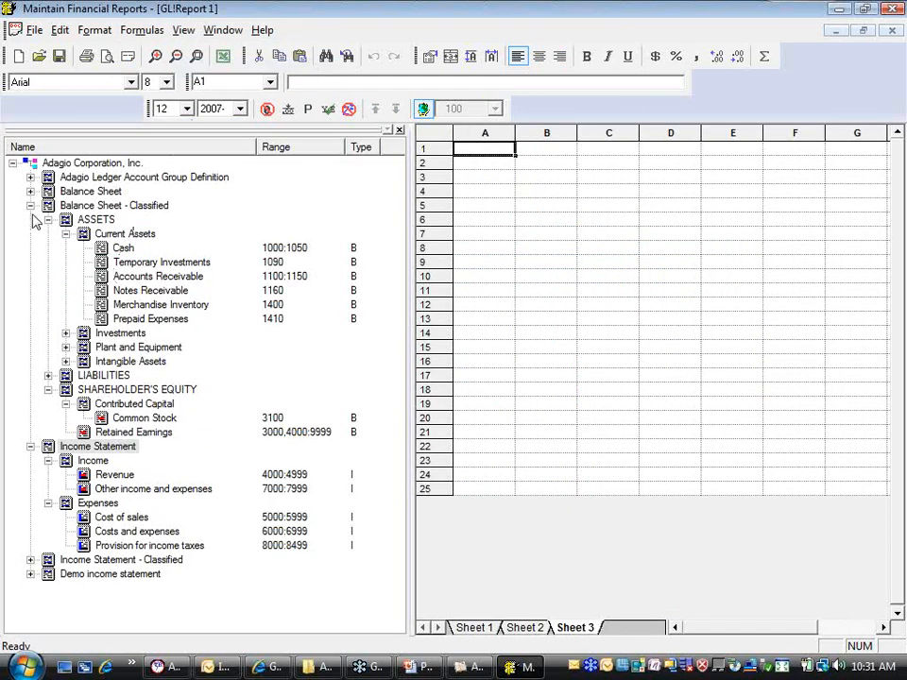
{"action": "left_click", "coordinate": [30, 206]}
{"action": "left_click_drag", "start_coordinate": [94, 219], "coordinate": [544, 212]}
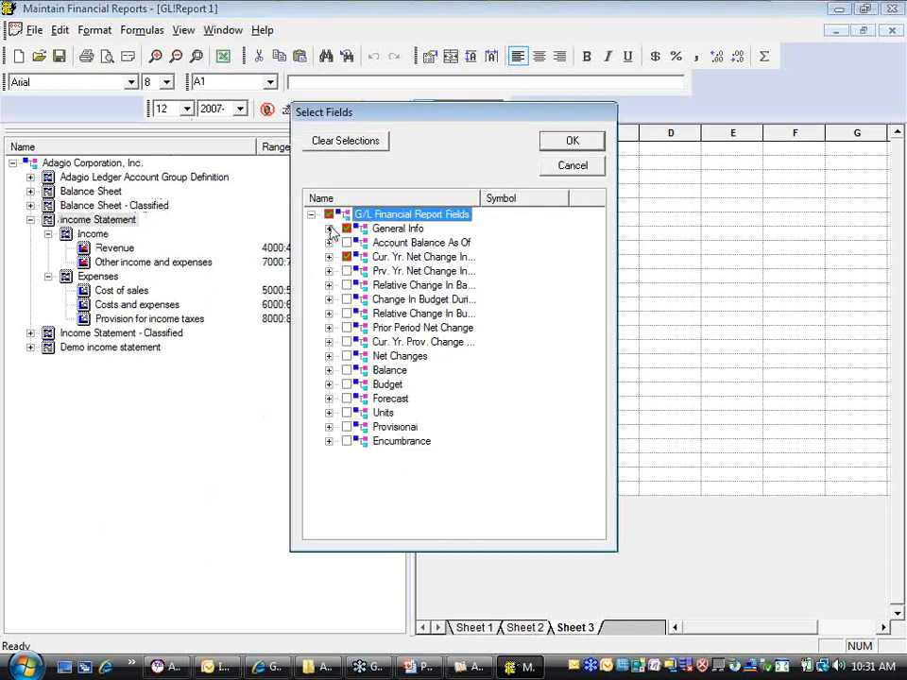
Clear the previous field selections and choose the current-year net change fields Year To Date and 1st through 12th Period
{"action": "left_click", "coordinate": [344, 141]}
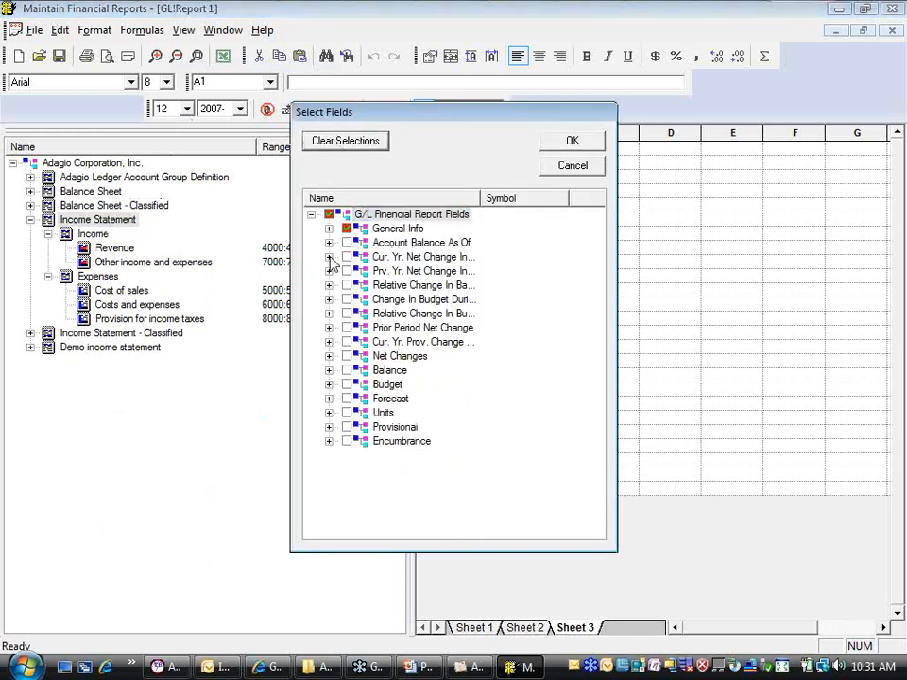
{"action": "left_click", "coordinate": [329, 257]}
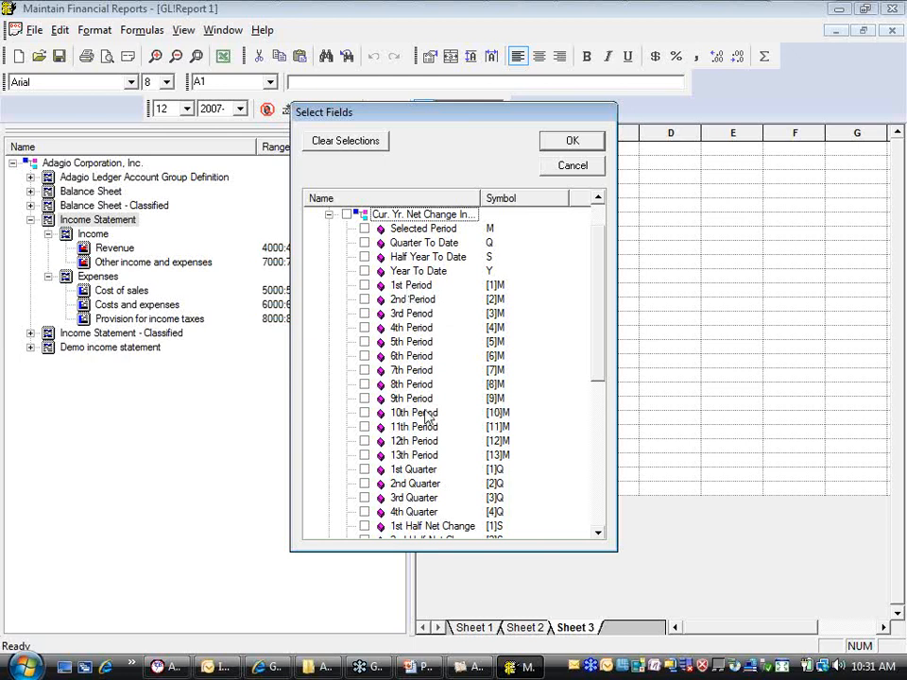
{"action": "left_click", "coordinate": [409, 286]}
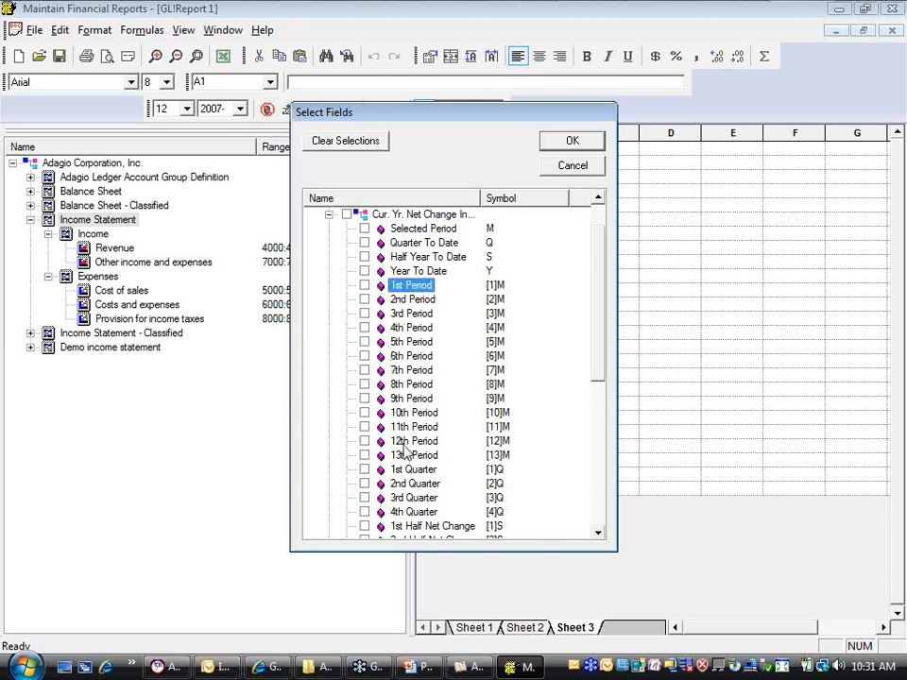
{"action": "left_click", "coordinate": [403, 442], "text": "shift"}
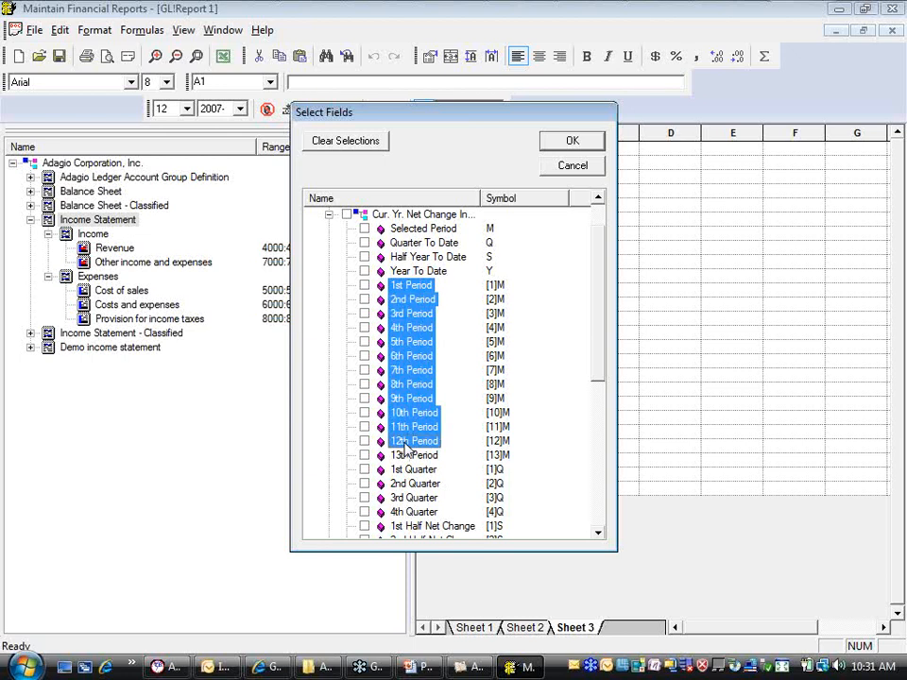
{"action": "key", "text": "space"}
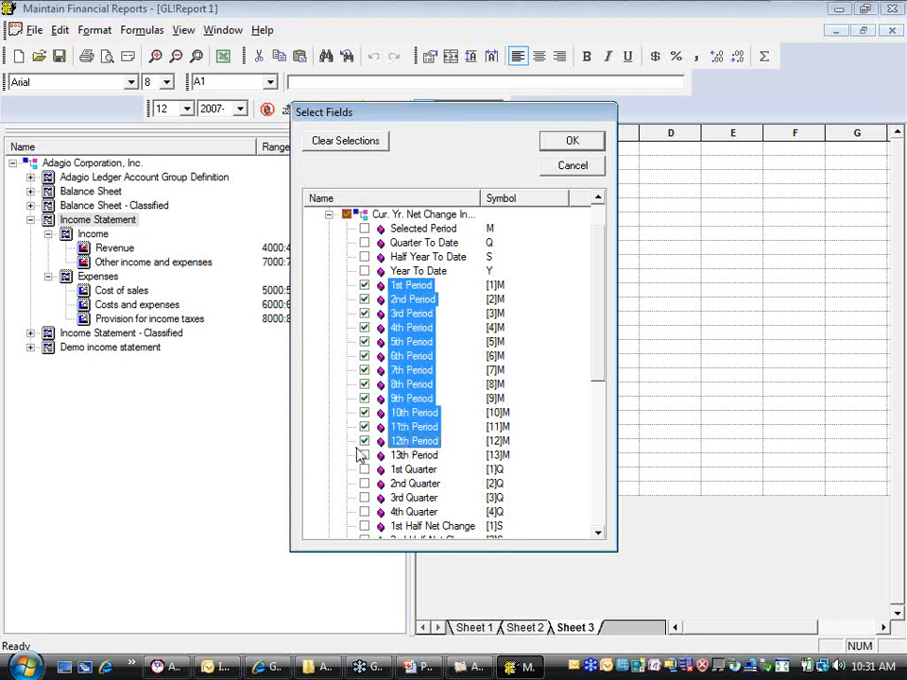
{"action": "left_click", "coordinate": [366, 271]}
{"action": "left_click", "coordinate": [570, 143]}
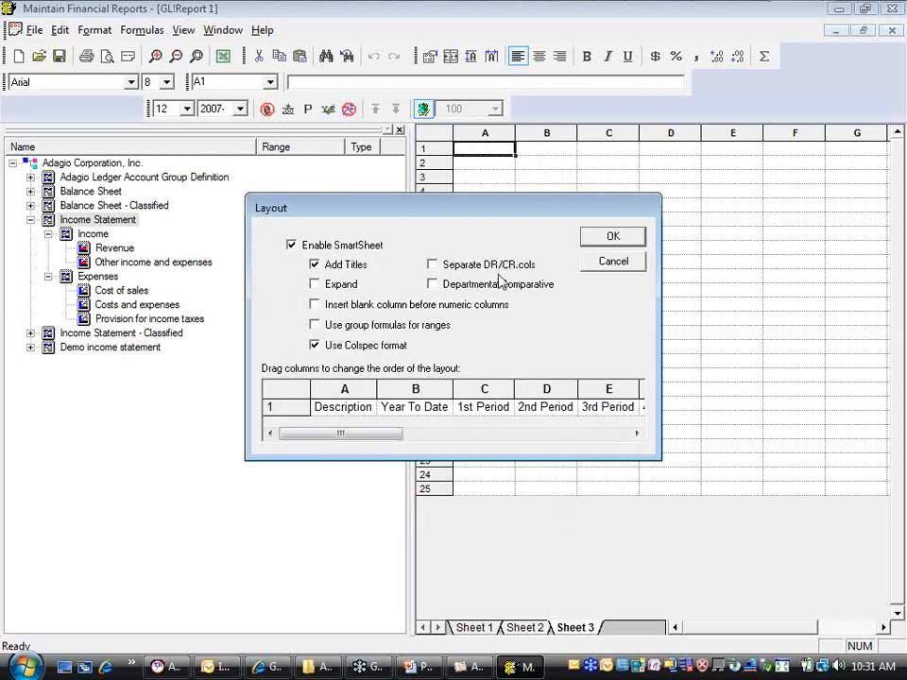
Generate the twelve-period SmartSheet with the proposed layout, hide the account groups, and review its period columns
{"action": "left_click", "coordinate": [613, 236]}
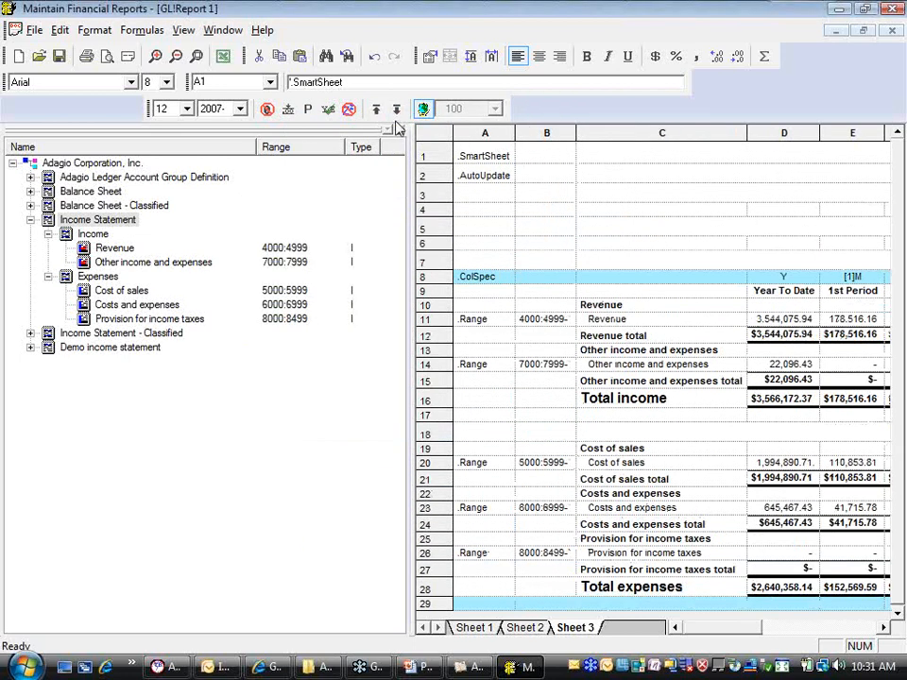
{"action": "left_click", "coordinate": [395, 127]}
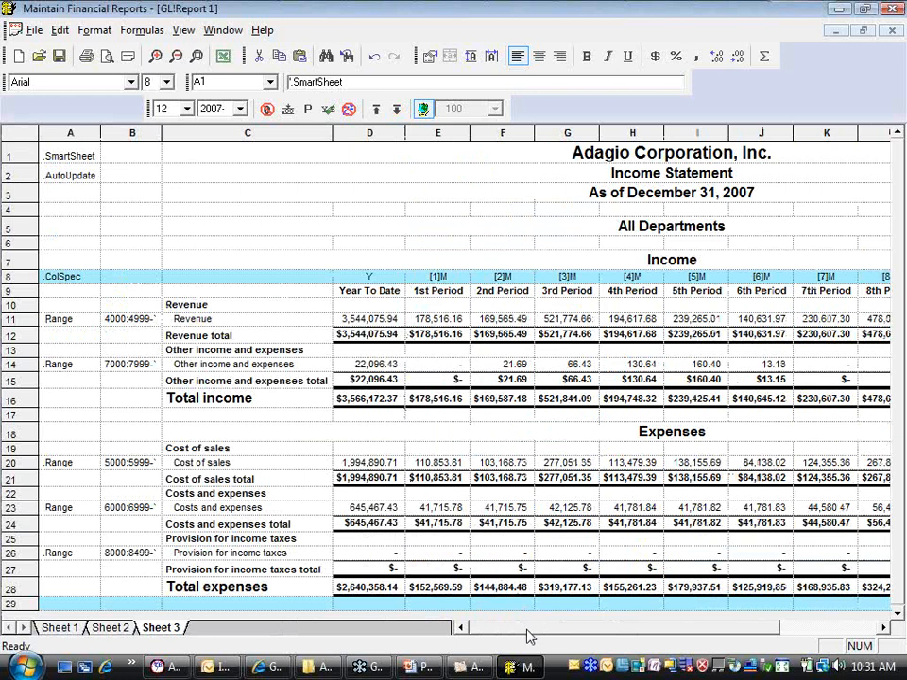
{"action": "left_click_drag", "start_coordinate": [527, 635], "coordinate": [607, 639]}
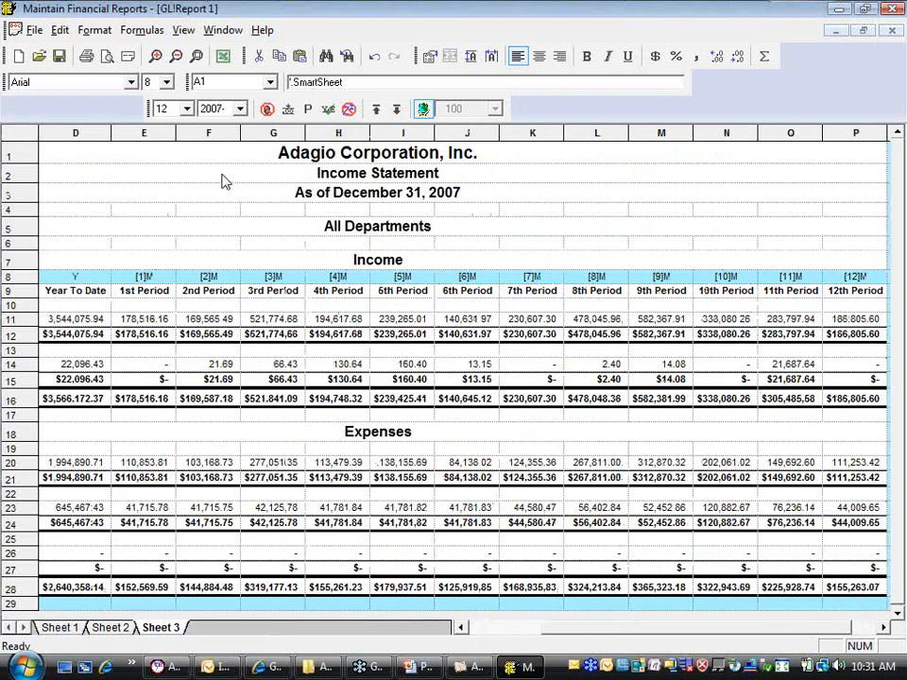
Switch the reporting period to 6 and review the year-to-date and monthly columns of the income statement
{"action": "left_click", "coordinate": [187, 109]}
{"action": "left_click", "coordinate": [165, 147]}
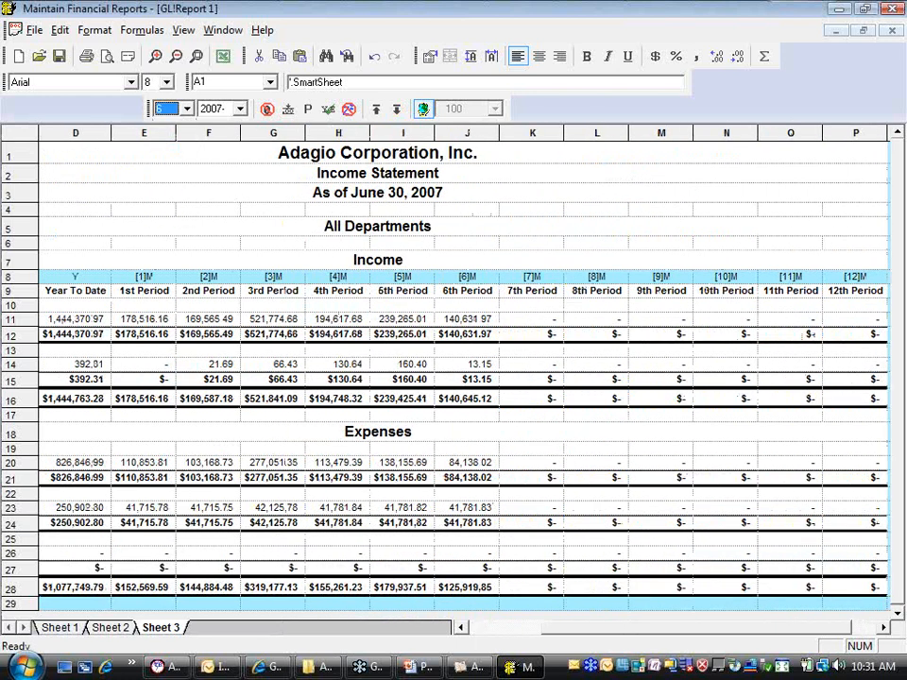
{"action": "left_click_drag", "start_coordinate": [563, 634], "coordinate": [560, 633]}
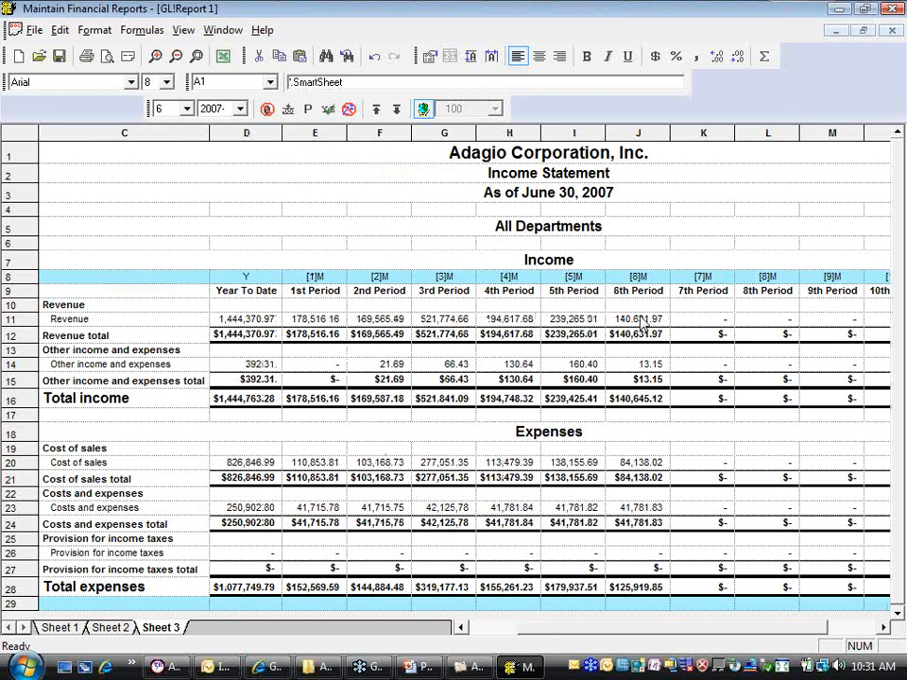
{"action": "left_click_drag", "start_coordinate": [634, 628], "coordinate": [668, 626]}
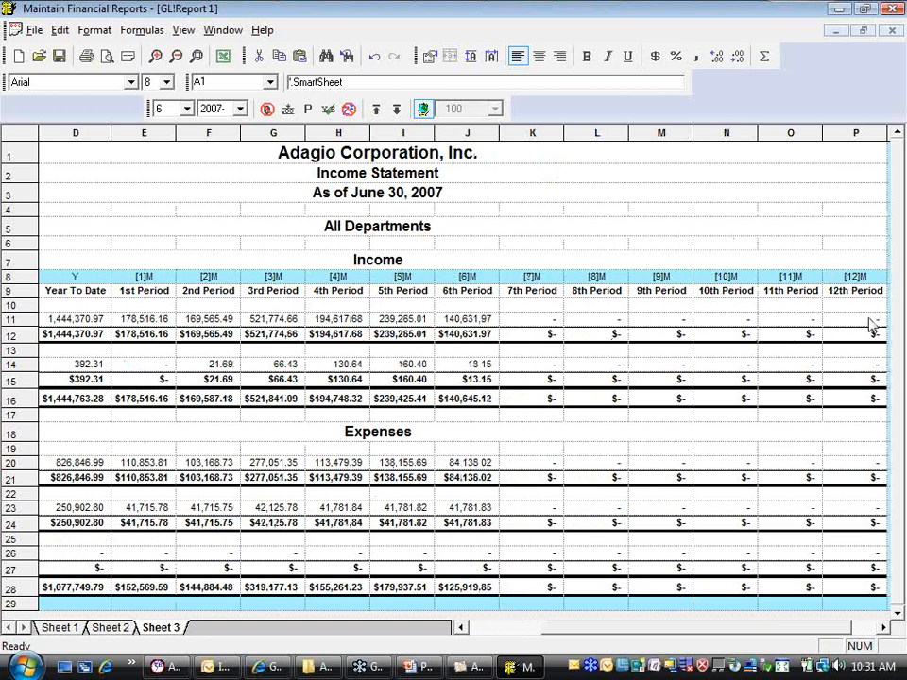
Advance the reporting period to 12
{"action": "left_click", "coordinate": [187, 110]}
{"action": "left_click", "coordinate": [187, 109]}
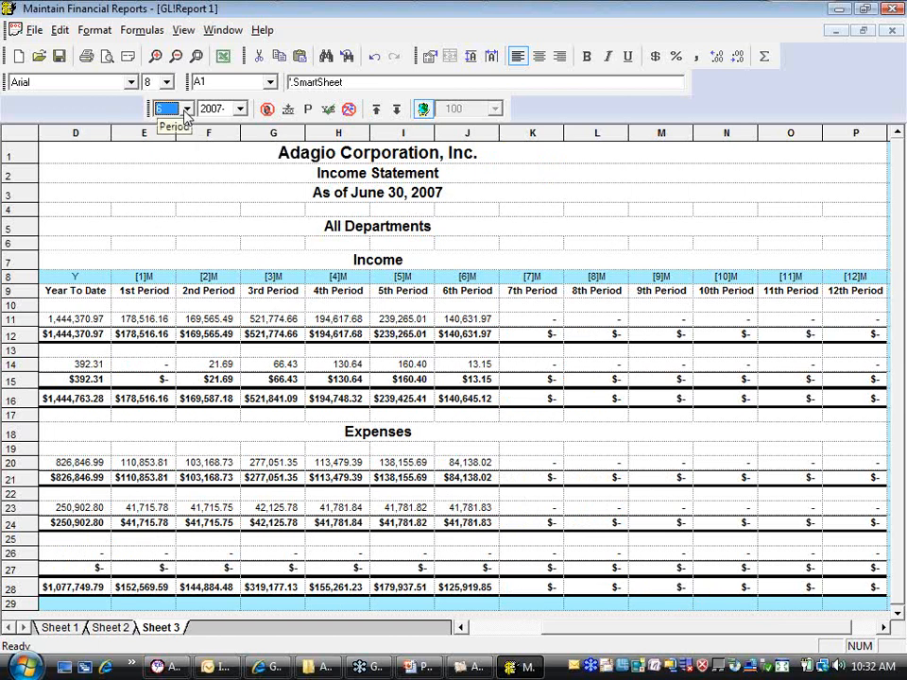
{"action": "key", "text": "Down"}
{"action": "key", "text": "Down"}
{"action": "key", "text": "Down"}
{"action": "key", "text": "Down"}
{"action": "key", "text": "Down"}
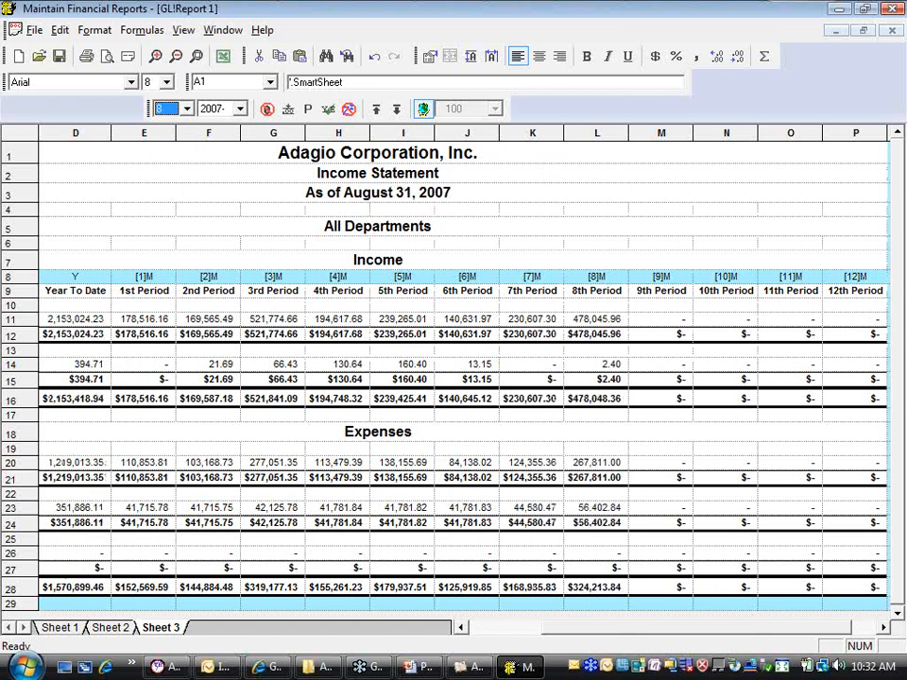
{"action": "key", "text": "Down"}
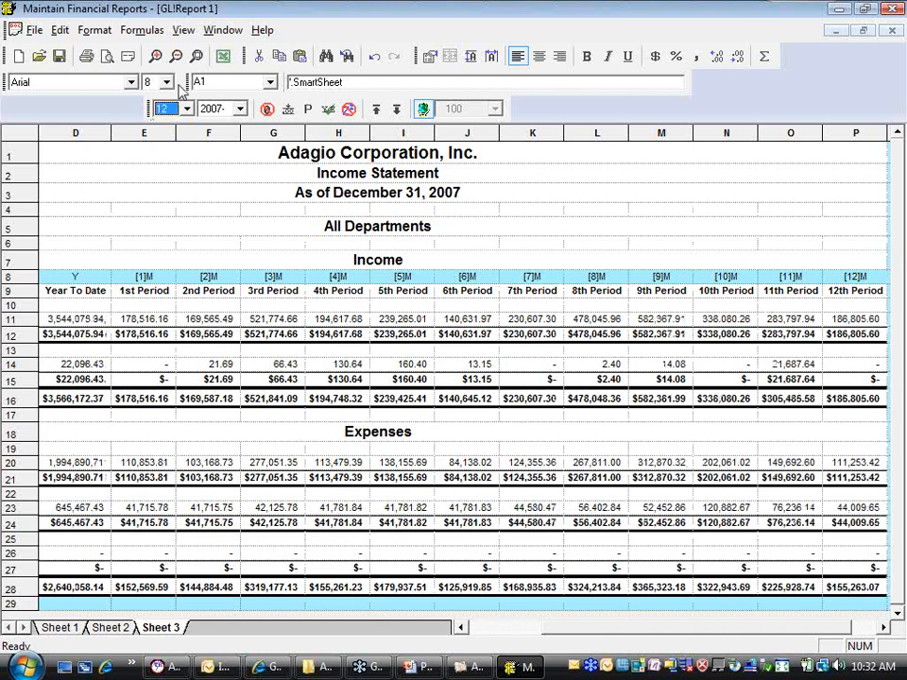
Insert a new worksheet, show the account groups, and place the Income Statement group on the blank sheet
{"action": "left_click", "coordinate": [183, 31]}
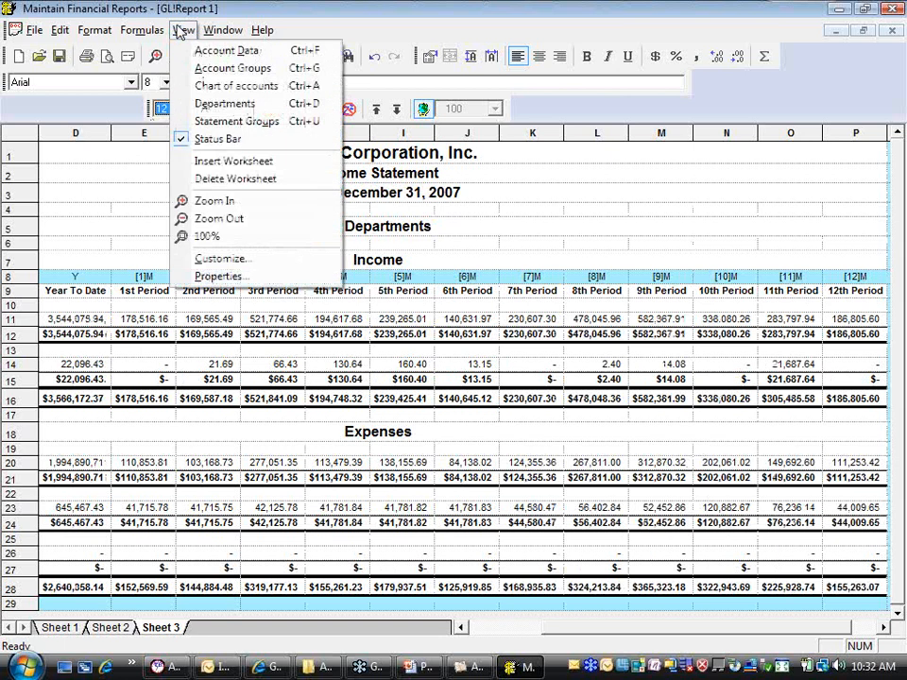
{"action": "left_click", "coordinate": [232, 162]}
{"action": "left_click", "coordinate": [179, 27]}
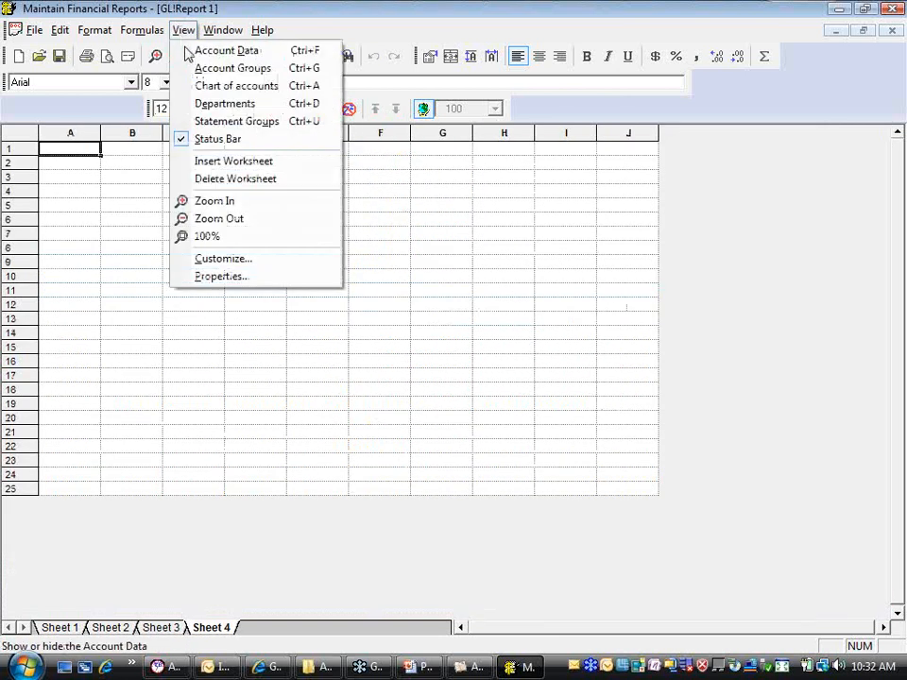
{"action": "left_click", "coordinate": [205, 87]}
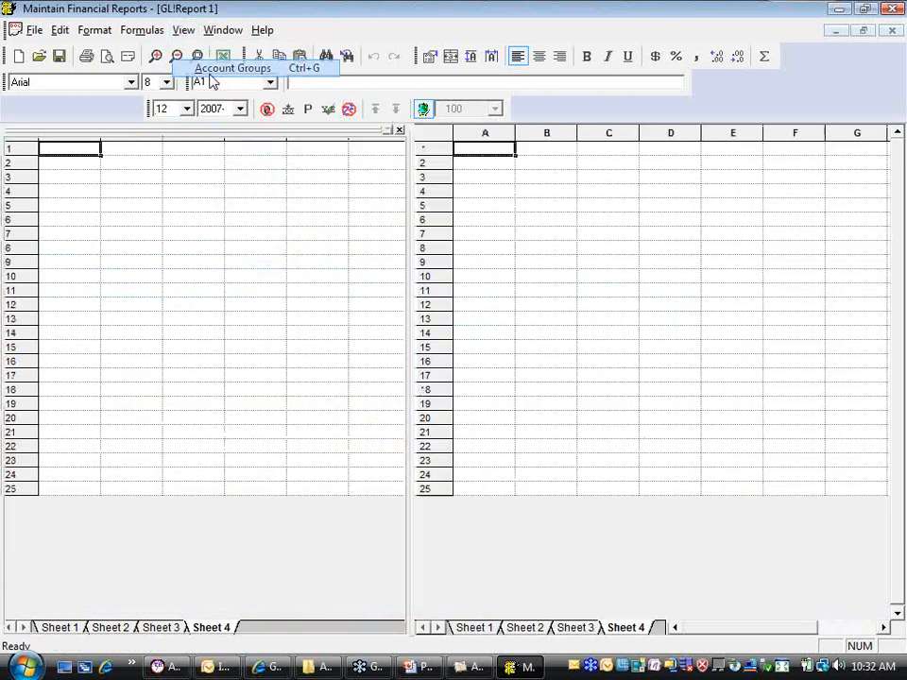
{"action": "left_click_drag", "start_coordinate": [91, 221], "coordinate": [486, 227]}
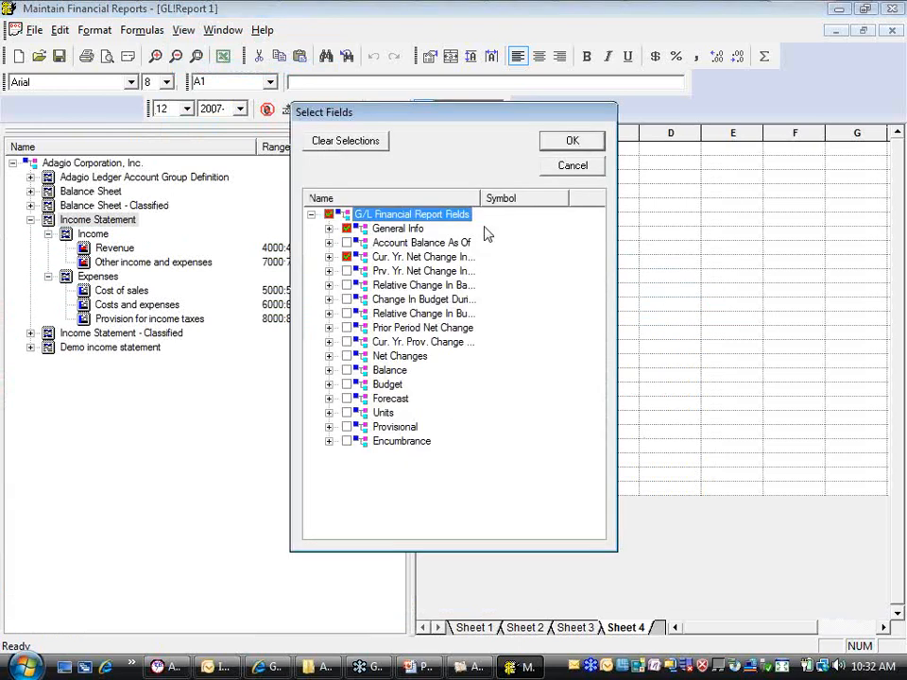
Replace the previous field selections with Full Year Budget and the 1st through 12th Period Budget fields
{"action": "left_click", "coordinate": [349, 143]}
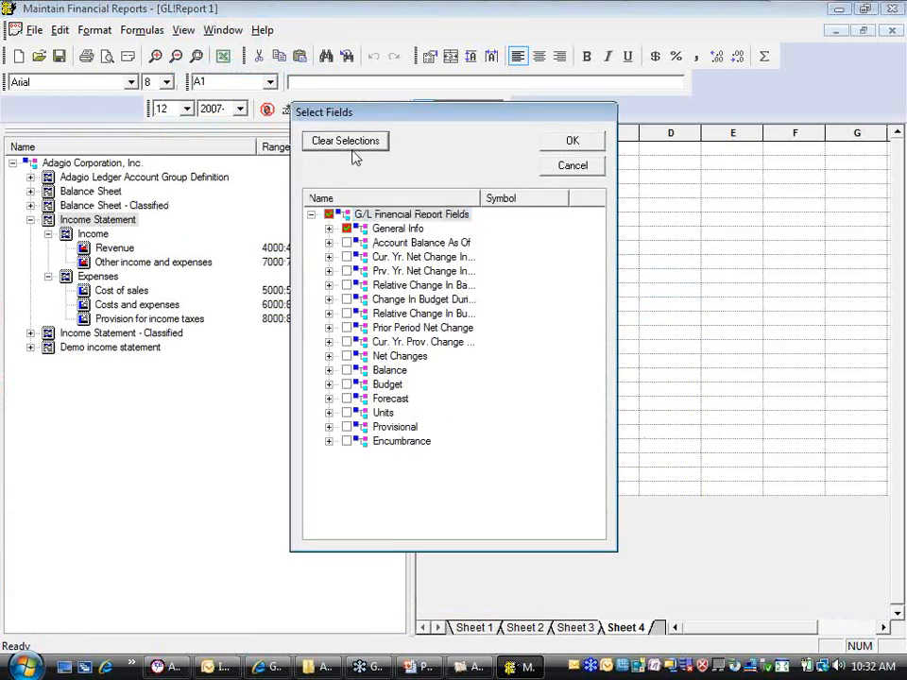
{"action": "left_click", "coordinate": [329, 286]}
{"action": "left_click", "coordinate": [329, 286]}
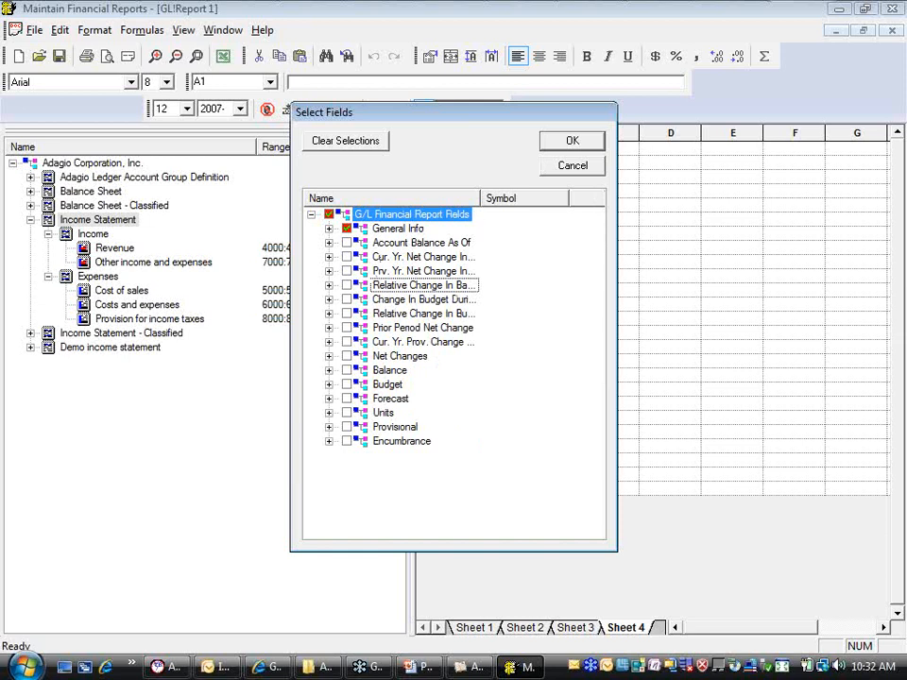
{"action": "left_click_drag", "start_coordinate": [481, 197], "coordinate": [498, 196]}
{"action": "left_click", "coordinate": [328, 299]}
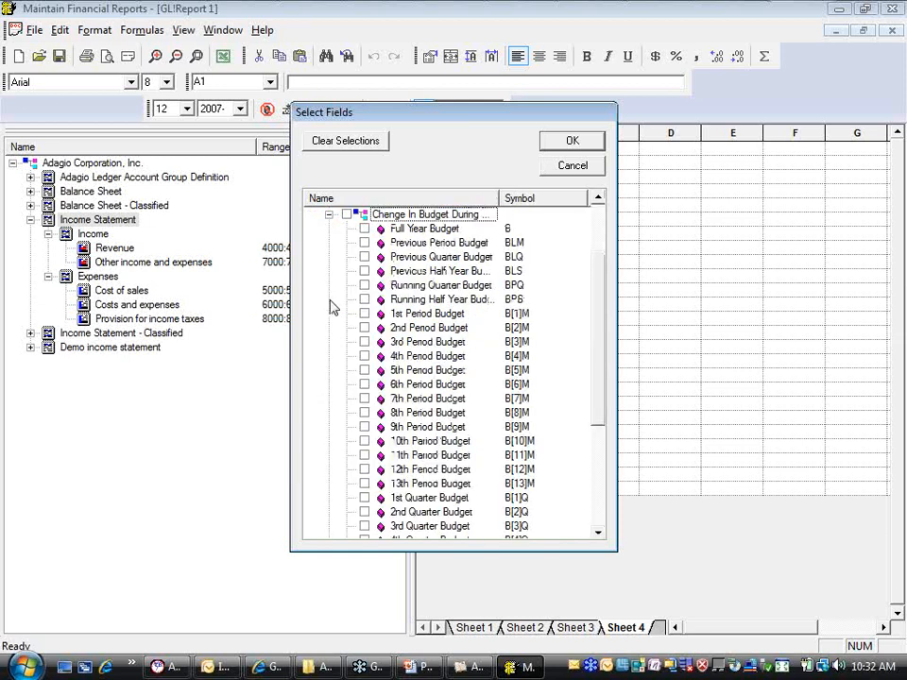
{"action": "left_click", "coordinate": [421, 314]}
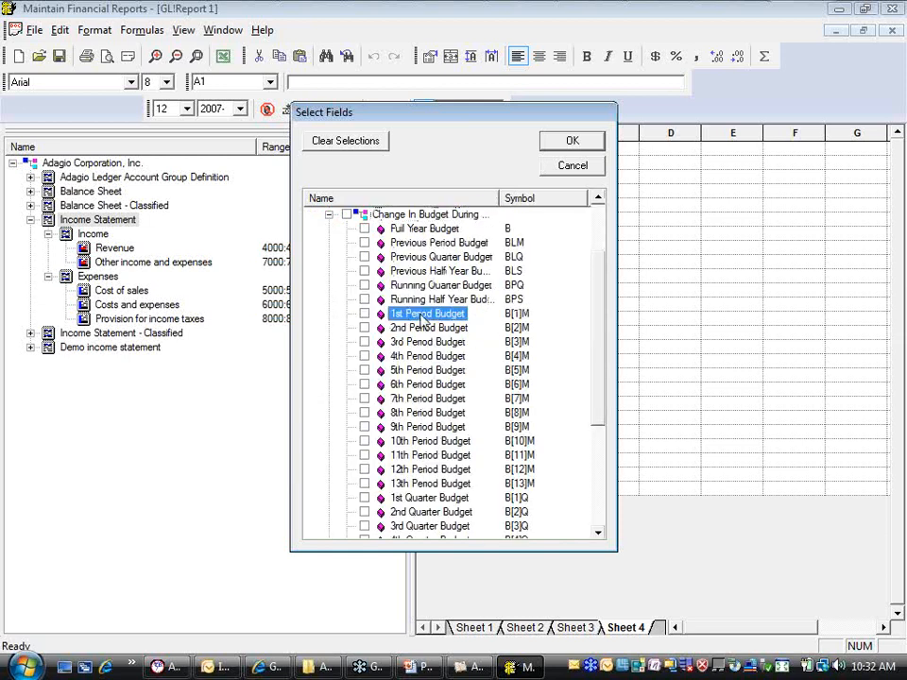
{"action": "left_click", "coordinate": [428, 472], "text": "shift"}
{"action": "key", "text": "space"}
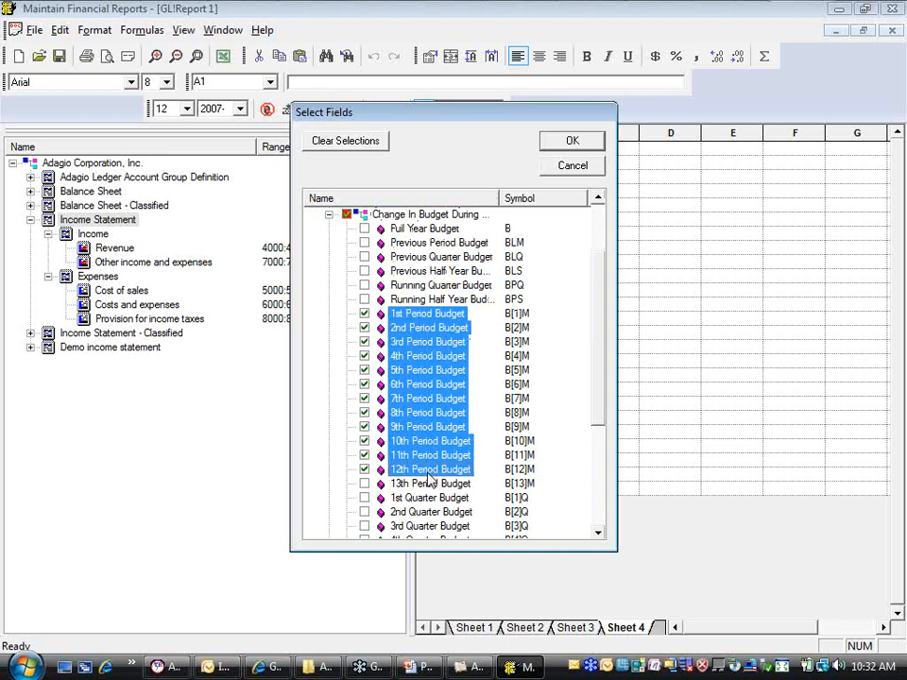
{"action": "left_click", "coordinate": [365, 228]}
{"action": "left_click", "coordinate": [573, 142]}
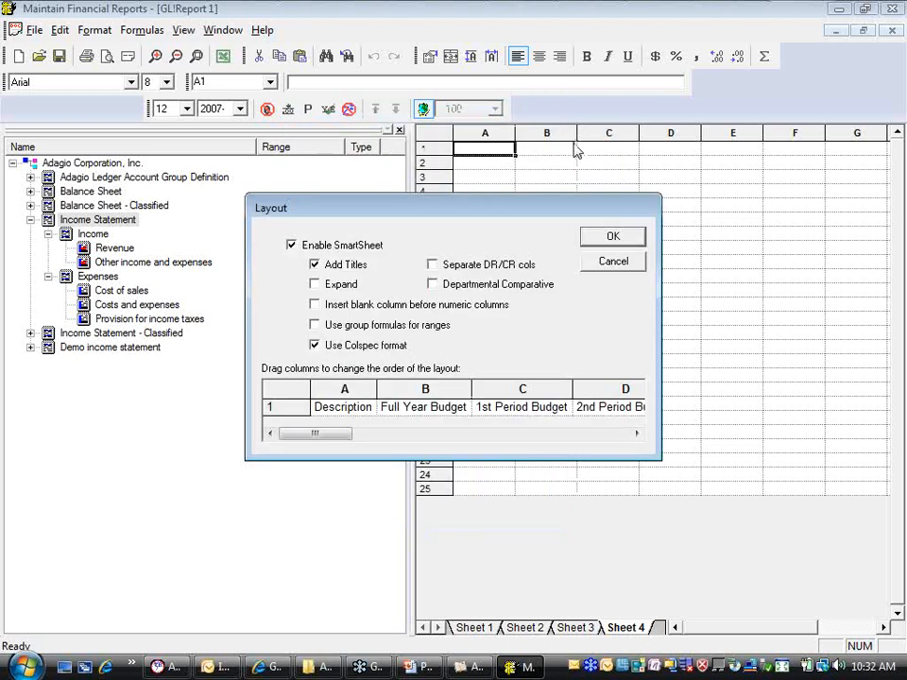
Generate the budget SmartSheet with the proposed layout, hide the account groups, and review its budget columns
{"action": "left_click", "coordinate": [602, 236]}
{"action": "left_click", "coordinate": [402, 131]}
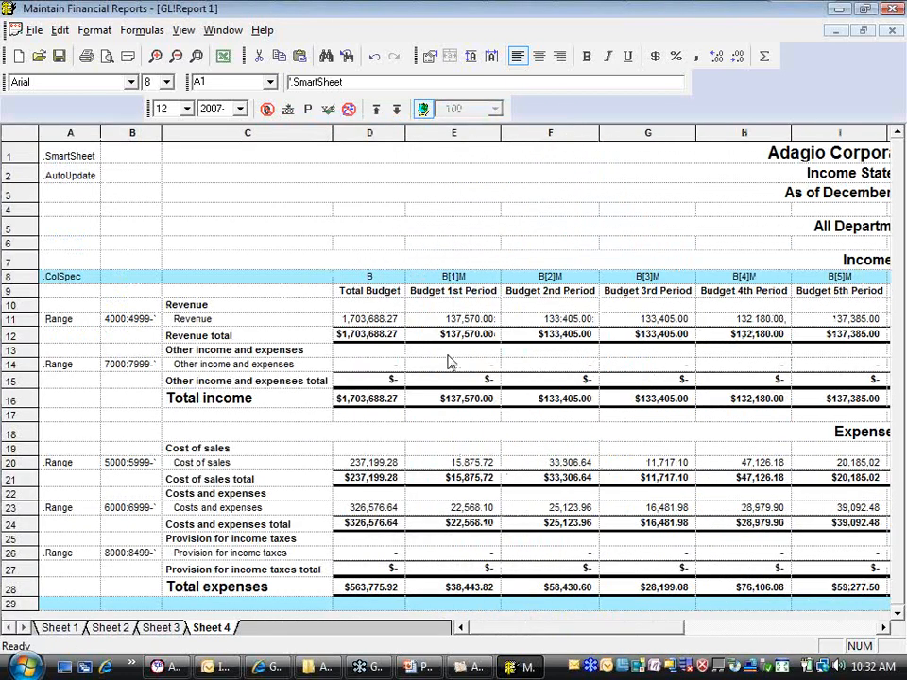
{"action": "left_click_drag", "start_coordinate": [503, 643], "coordinate": [467, 632]}
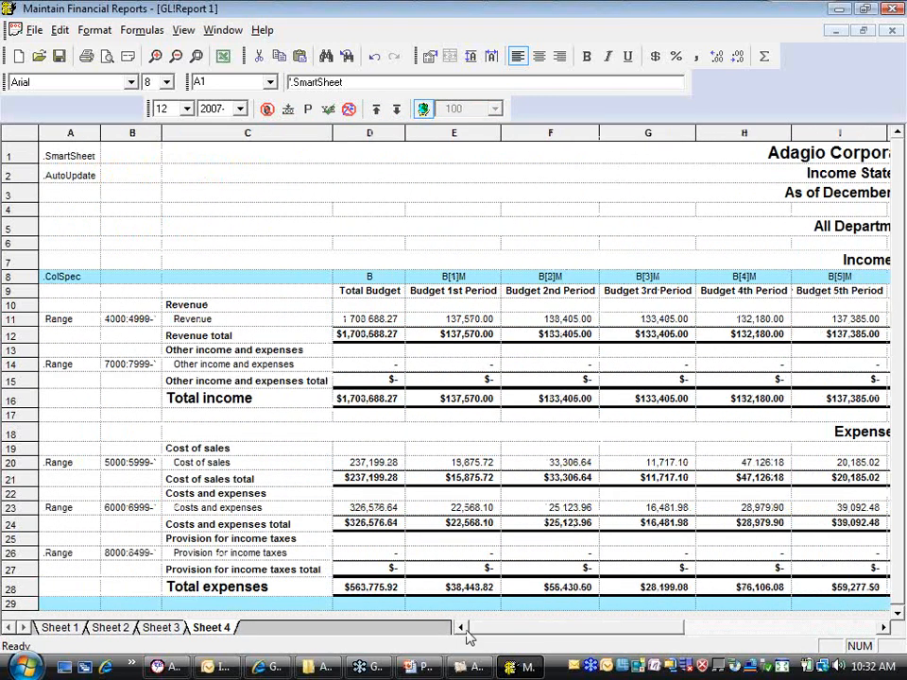
Expand the budget statement's ranges into individual accounts and limit it to department 250, West Coast Canada
{"action": "left_click", "coordinate": [397, 109]}
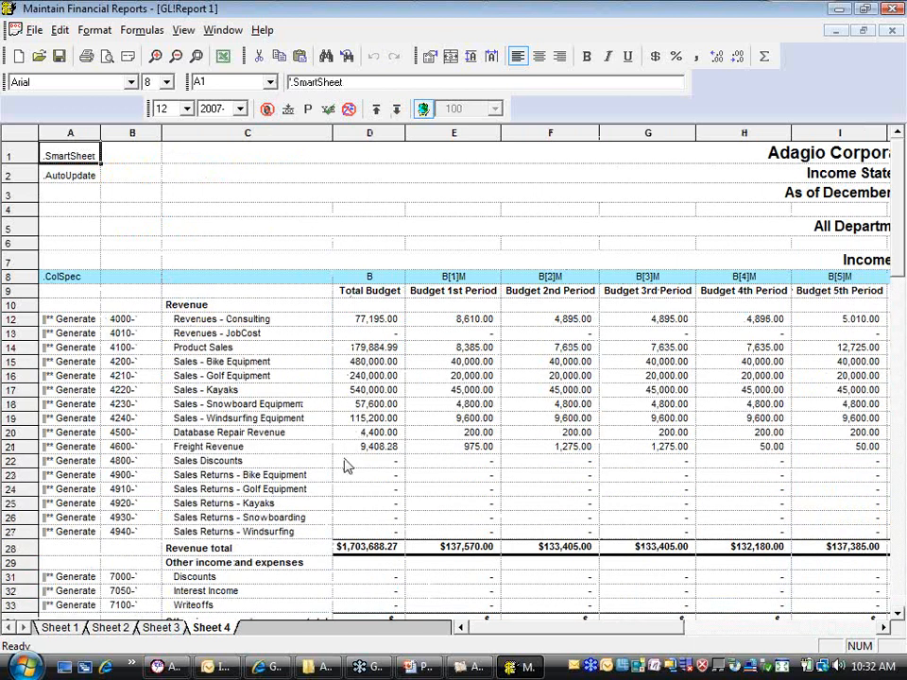
{"action": "left_click", "coordinate": [422, 109]}
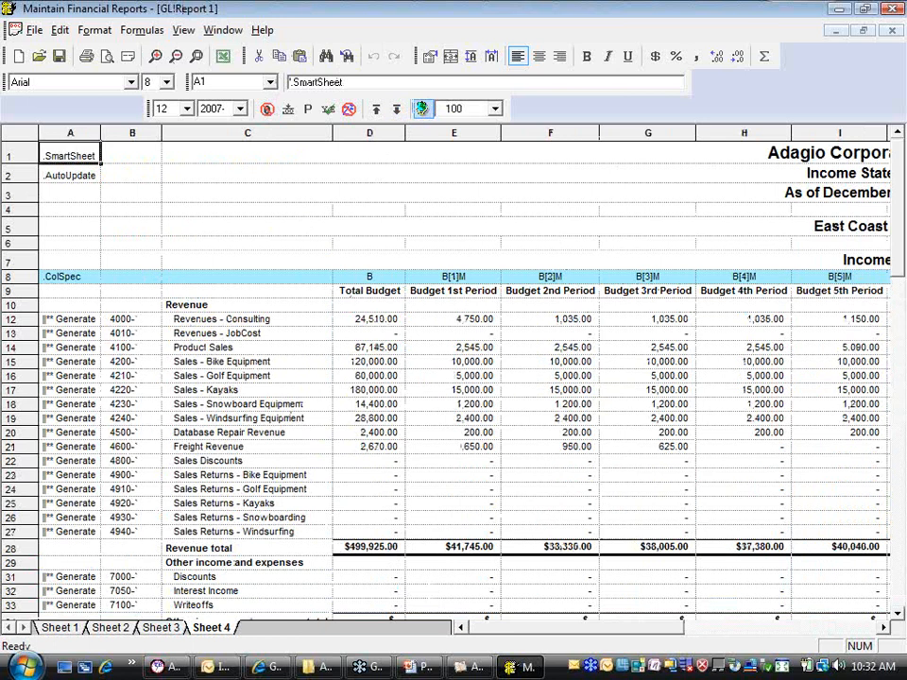
{"action": "left_click", "coordinate": [494, 109]}
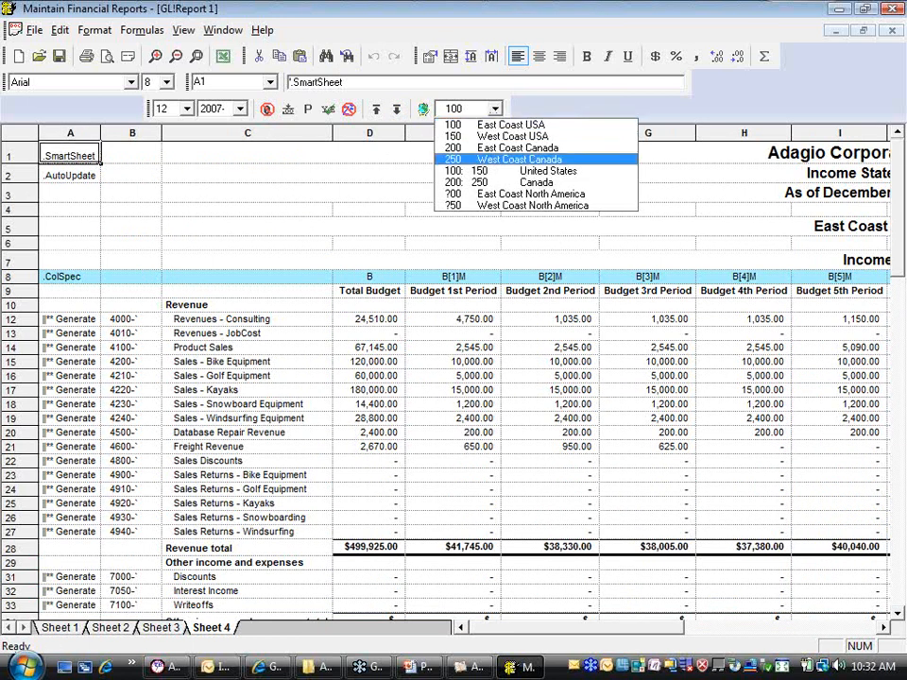
{"action": "left_click", "coordinate": [473, 156]}
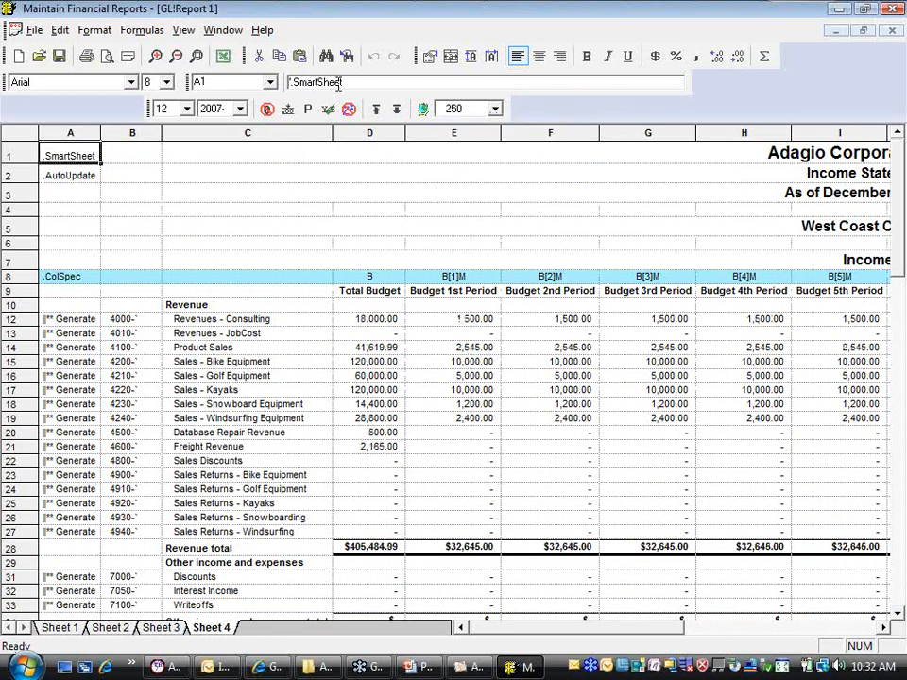
Insert another blank worksheet after Sheet 4
{"action": "left_click", "coordinate": [183, 30]}
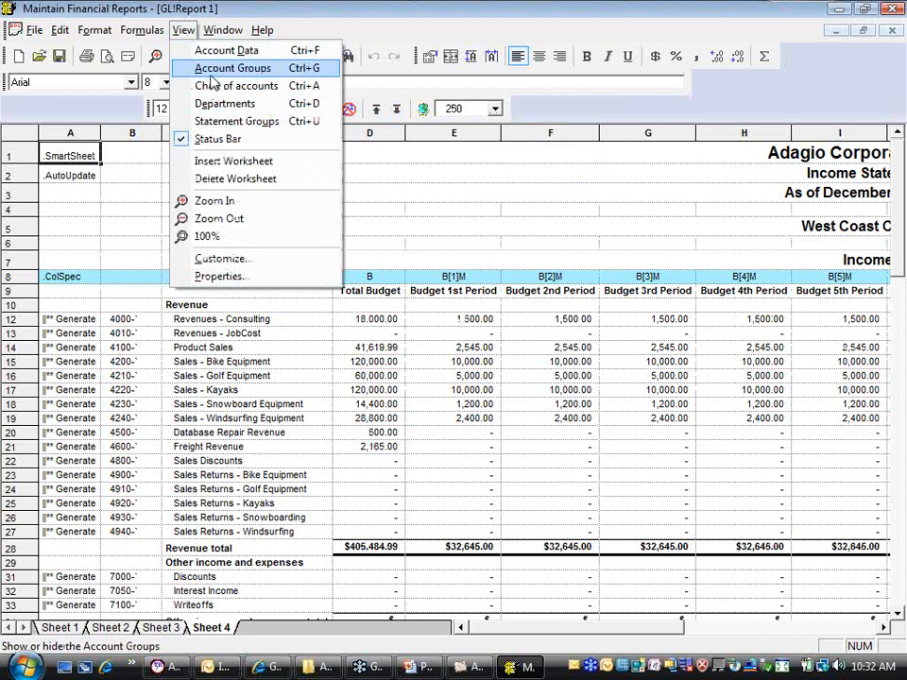
{"action": "left_click", "coordinate": [227, 162]}
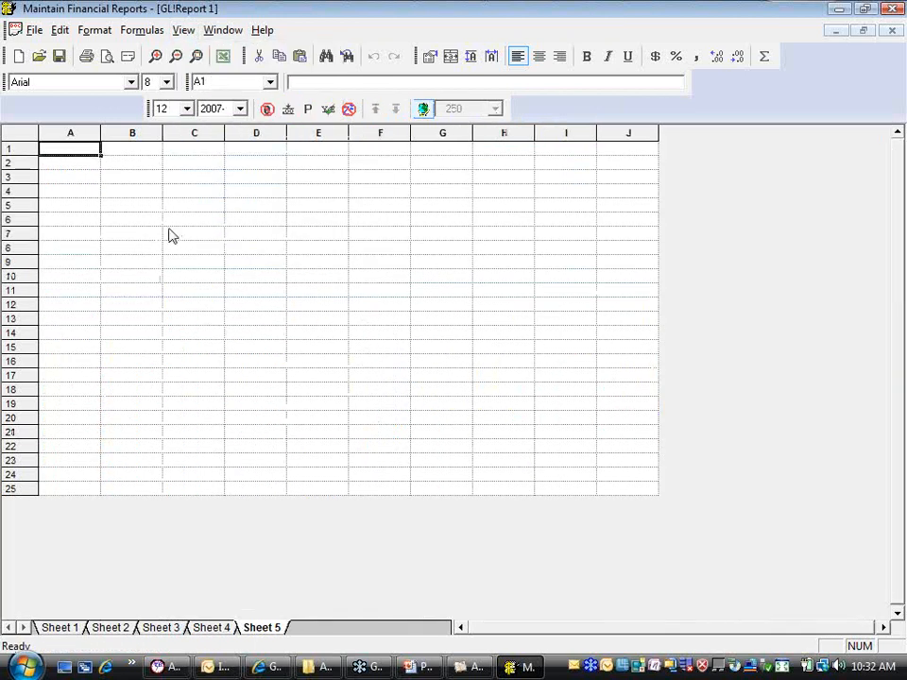
{"action": "left_click", "coordinate": [183, 30]}
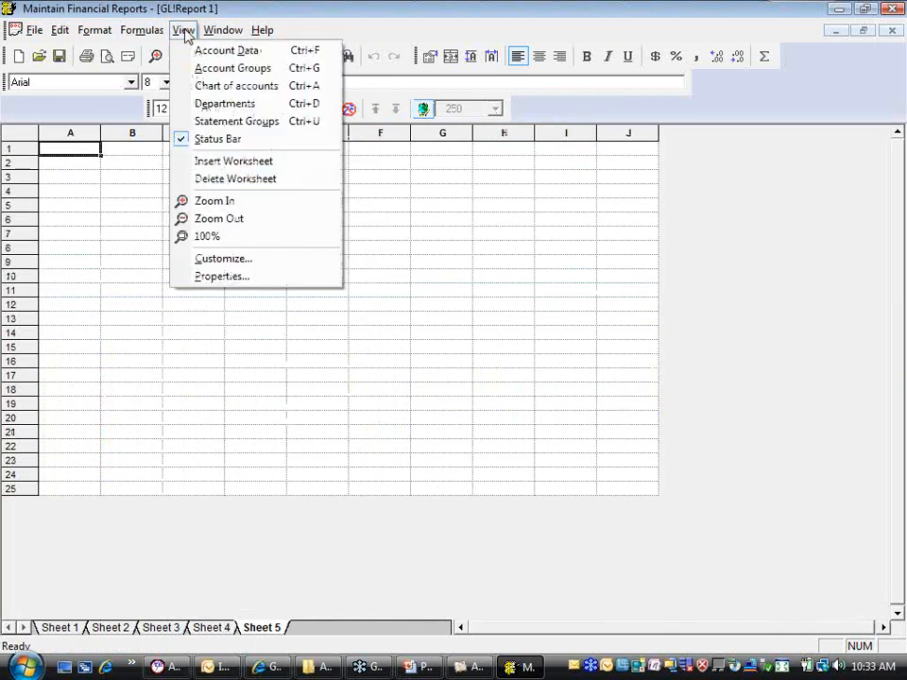
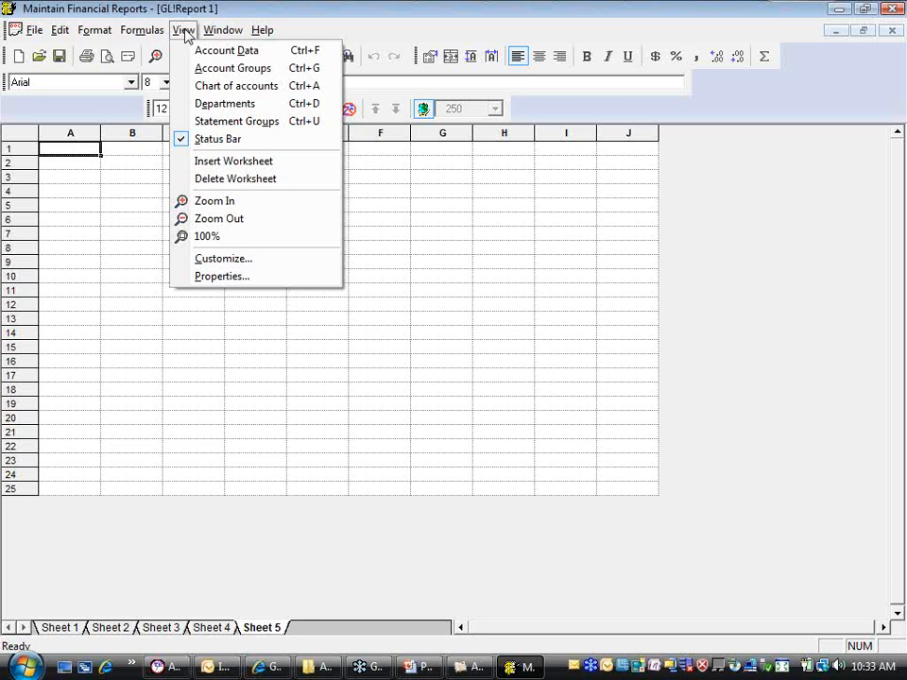
Add the Income Statement account group to the blank sheet and select the fields from Net Change This Period through Net Chg. 12 Periods Ago
{"action": "left_click", "coordinate": [232, 73]}
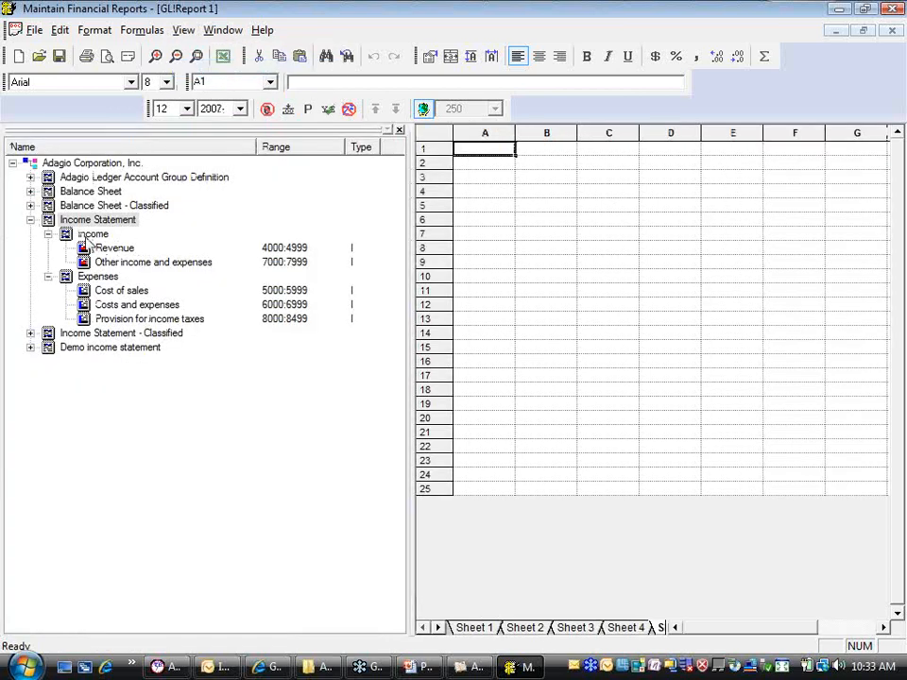
{"action": "left_click_drag", "start_coordinate": [104, 219], "coordinate": [472, 220]}
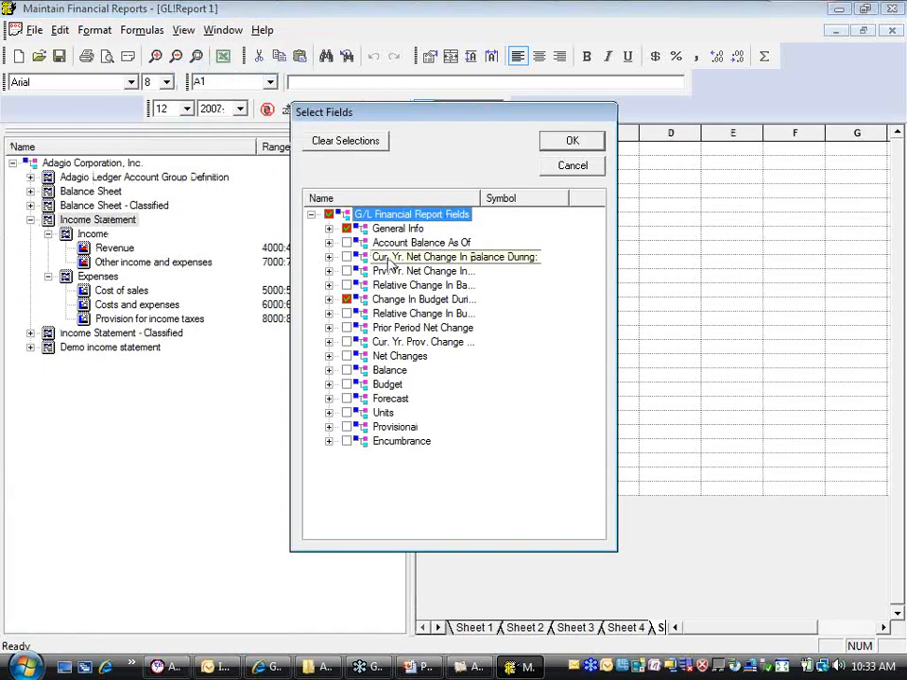
{"action": "left_click", "coordinate": [328, 328]}
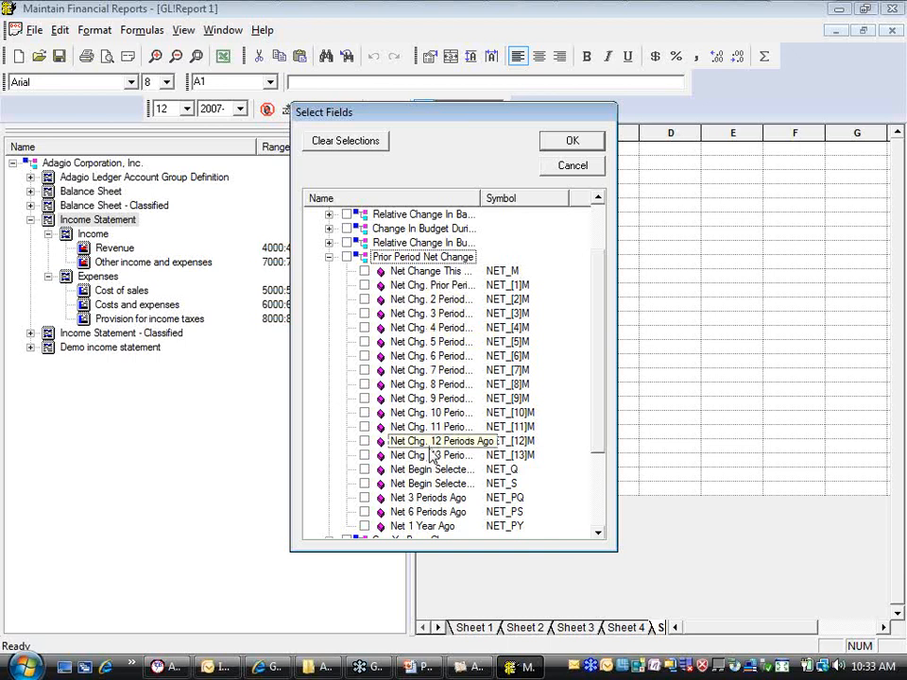
{"action": "left_click", "coordinate": [419, 272]}
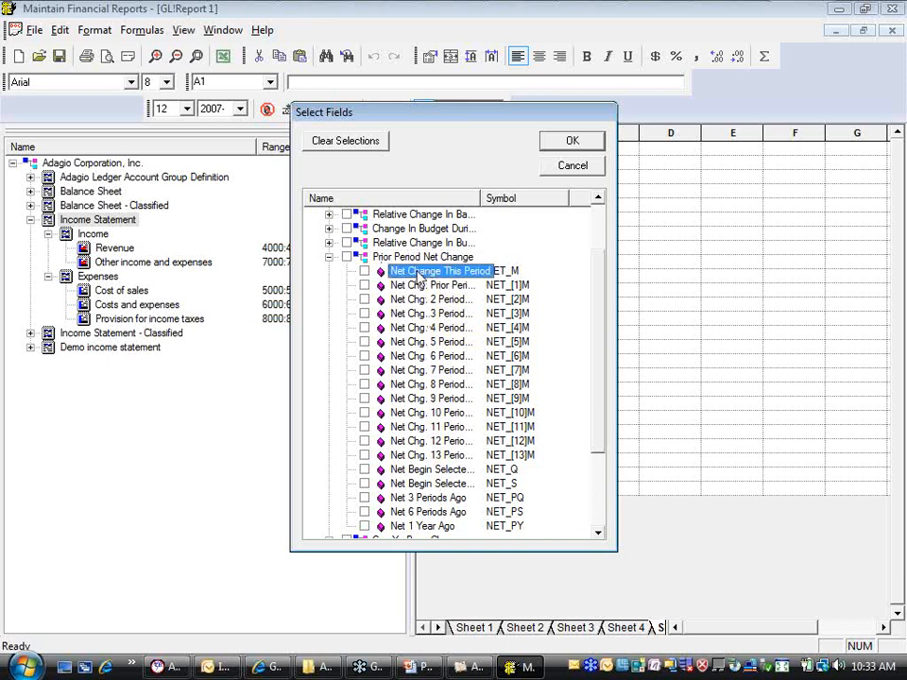
{"action": "left_click", "coordinate": [429, 442], "text": "shift"}
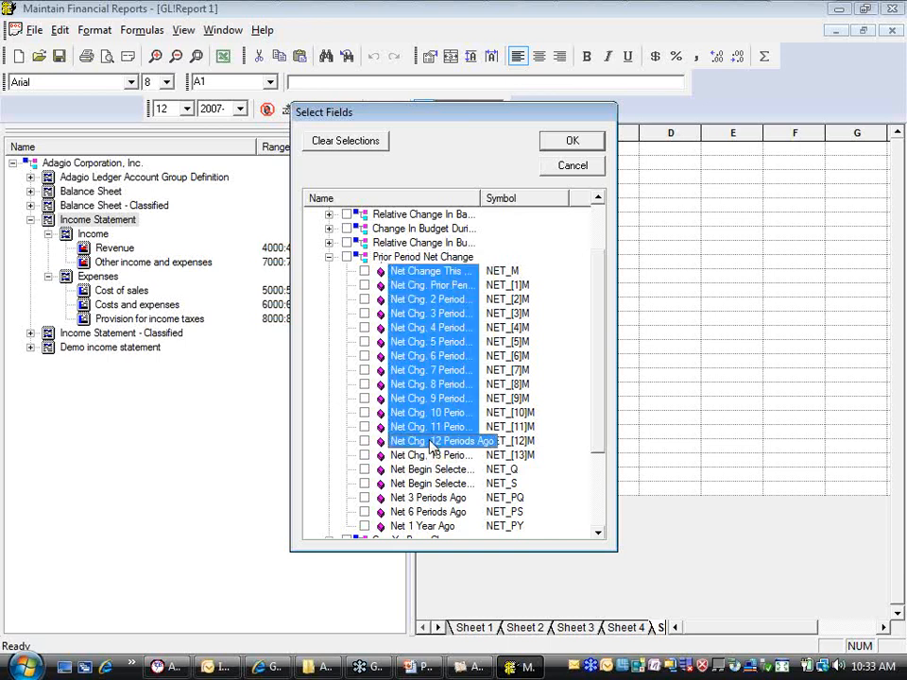
{"action": "key", "text": "space"}
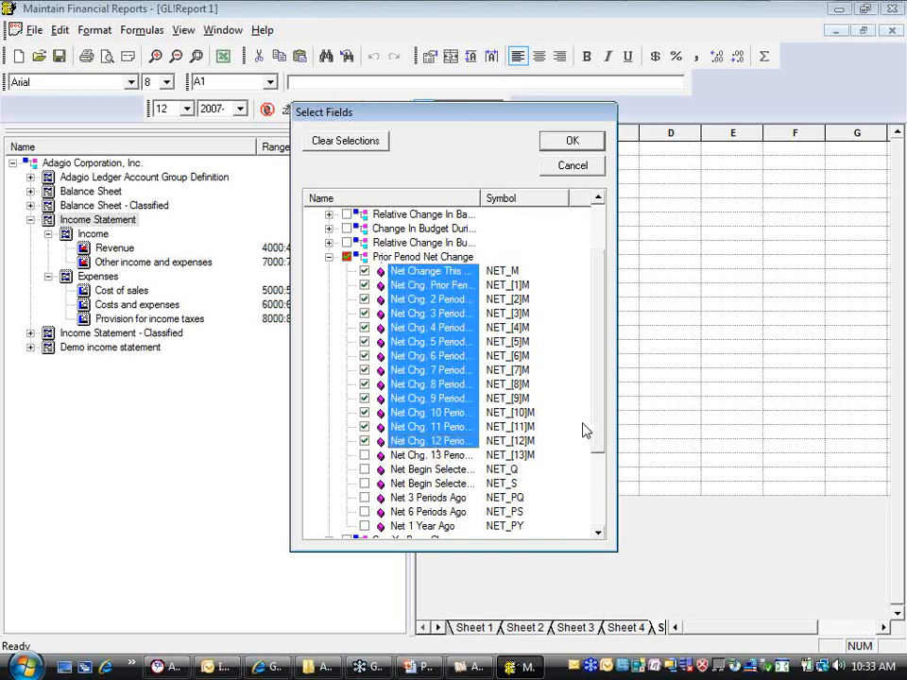
Include the Running Year field from the current year net change fields in the selection
{"action": "left_click_drag", "start_coordinate": [602, 428], "coordinate": [602, 459]}
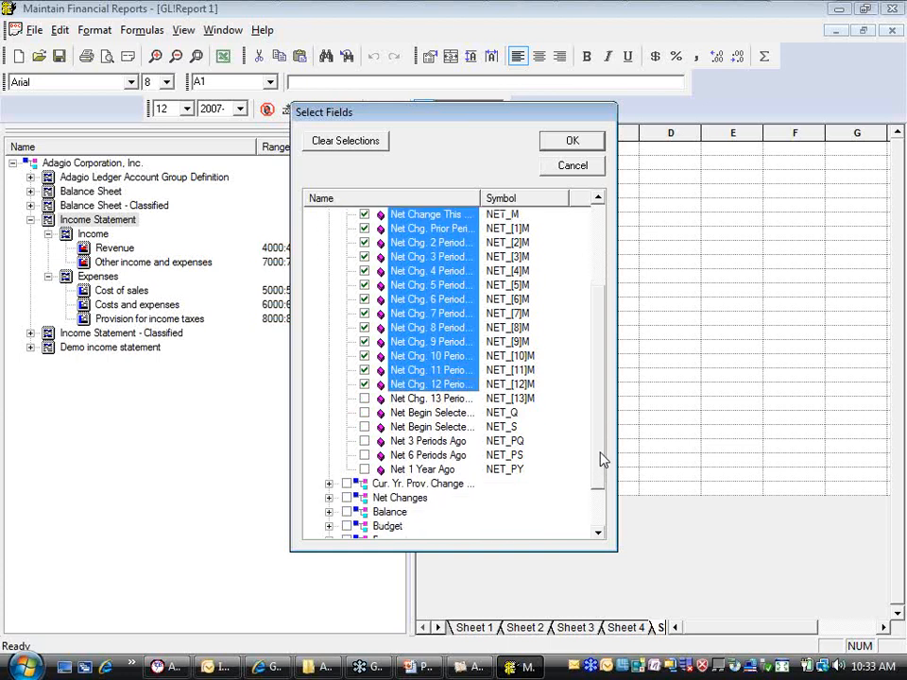
{"action": "left_click_drag", "start_coordinate": [602, 460], "coordinate": [598, 378]}
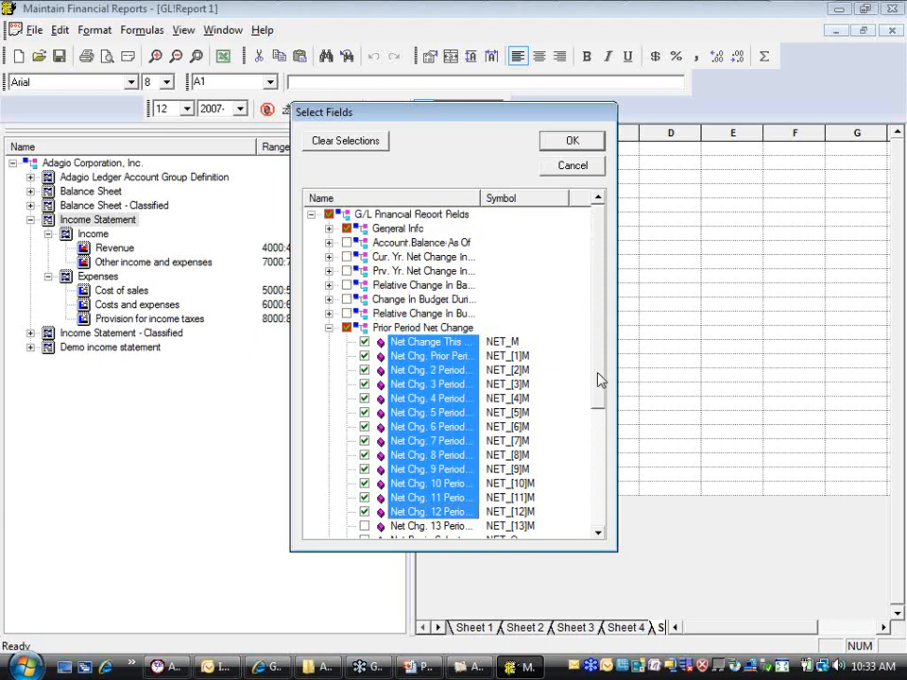
{"action": "left_click", "coordinate": [329, 256]}
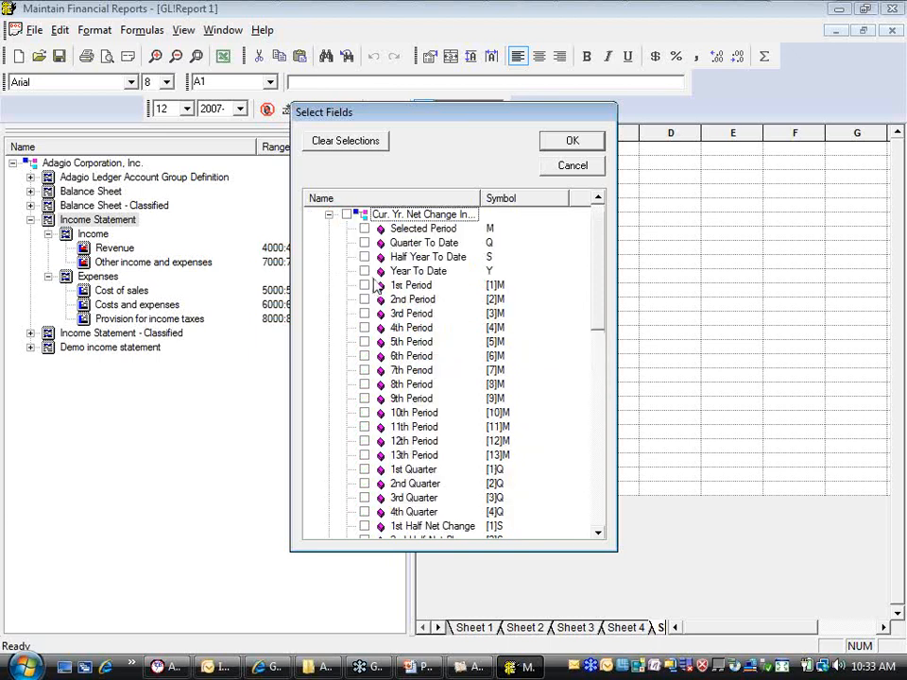
{"action": "left_click_drag", "start_coordinate": [598, 315], "coordinate": [595, 365]}
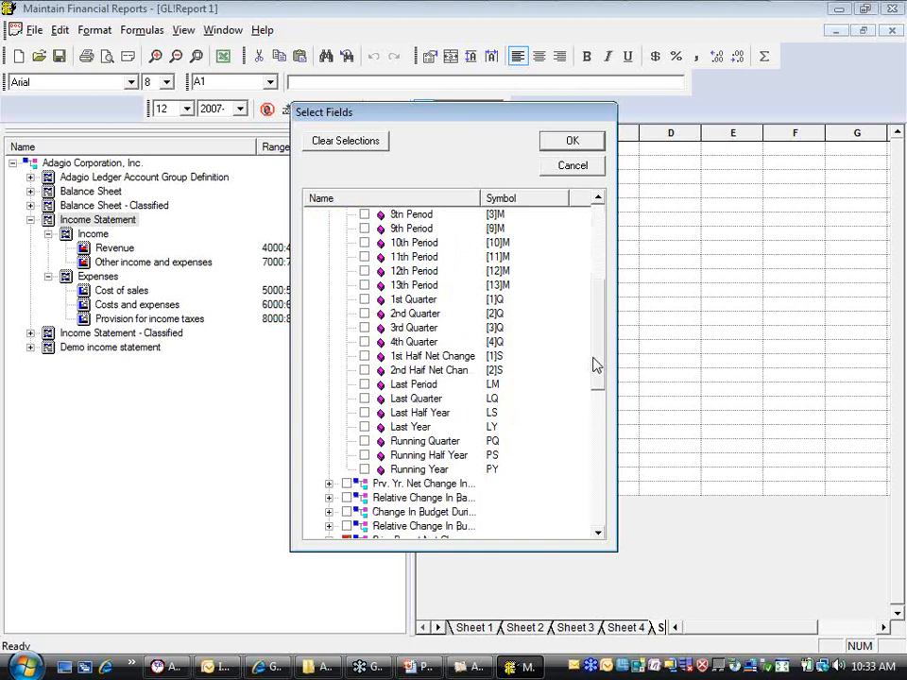
{"action": "left_click", "coordinate": [422, 471]}
Accept the selected fields, generate the SmartSheet with the proposed layout, and hide the account groups
{"action": "left_click", "coordinate": [571, 143]}
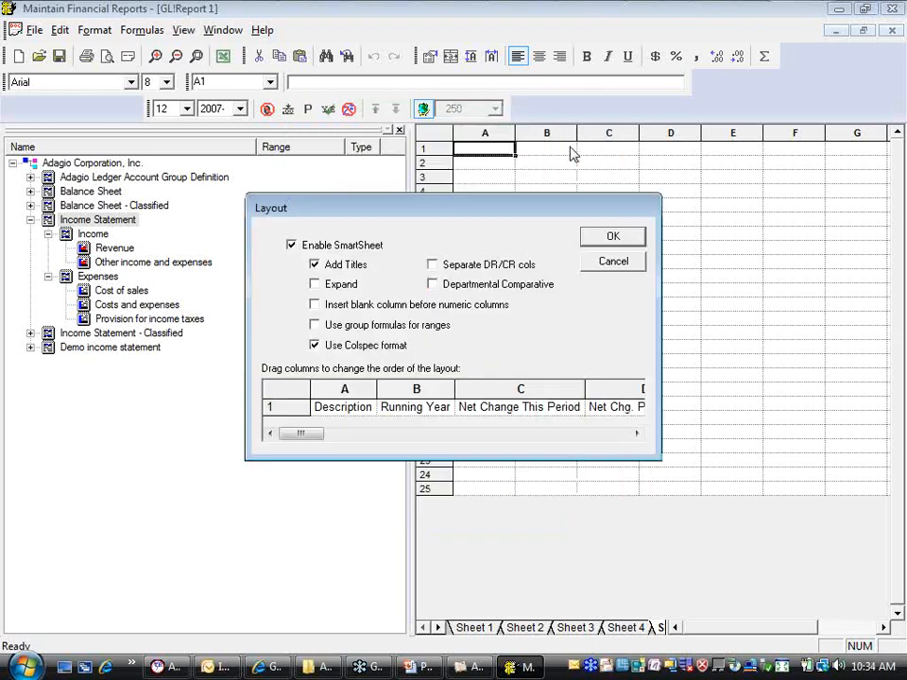
{"action": "left_click", "coordinate": [605, 238]}
{"action": "left_click", "coordinate": [399, 130]}
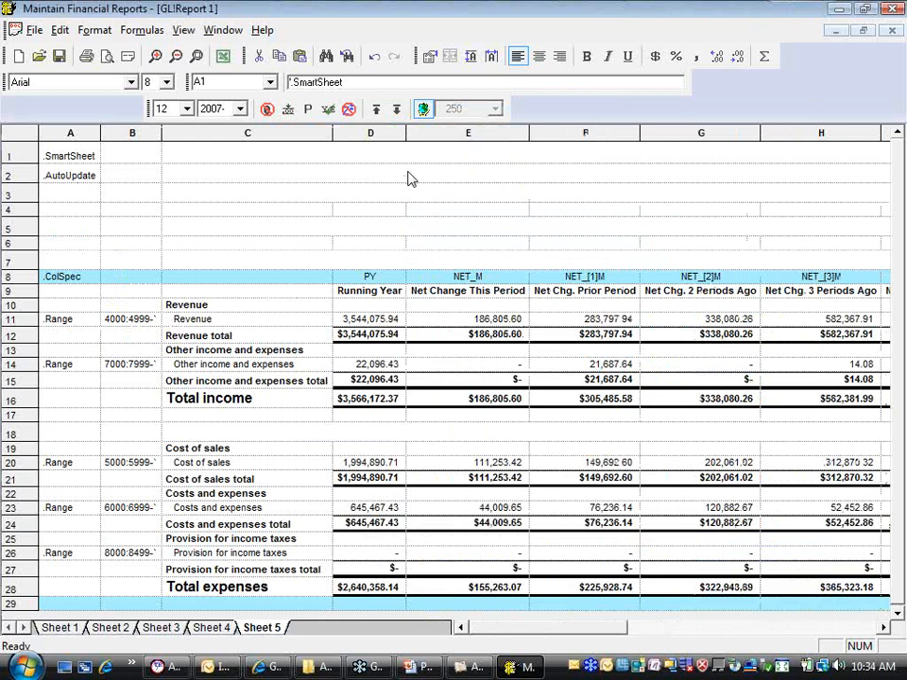
Narrow the net change columns E through Q to a uniform width and heighten row 9 so its headings wrap over three lines
{"action": "left_click_drag", "start_coordinate": [615, 630], "coordinate": [521, 630]}
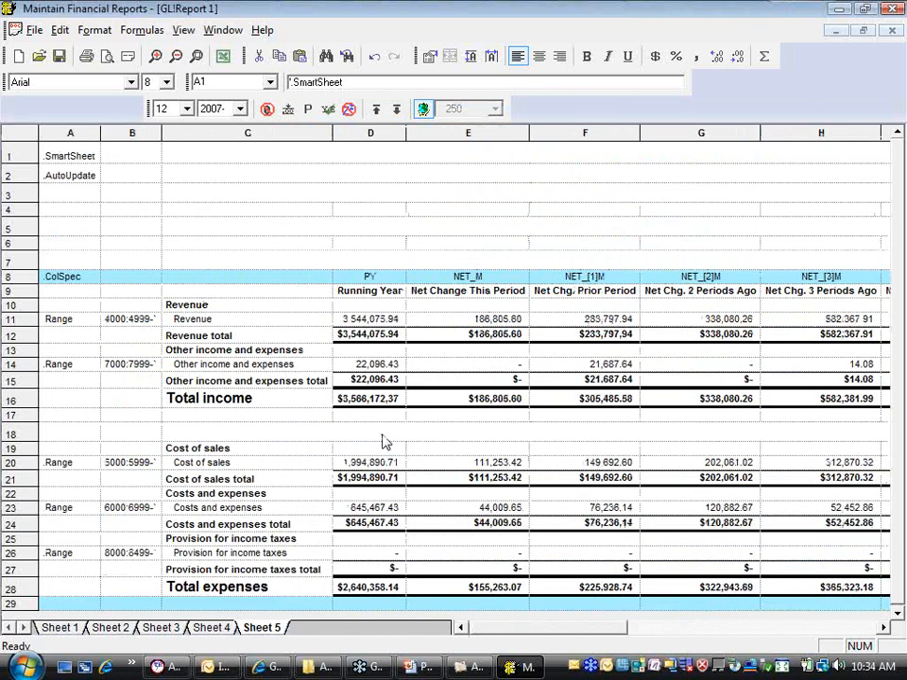
{"action": "left_click_drag", "start_coordinate": [428, 134], "coordinate": [713, 134]}
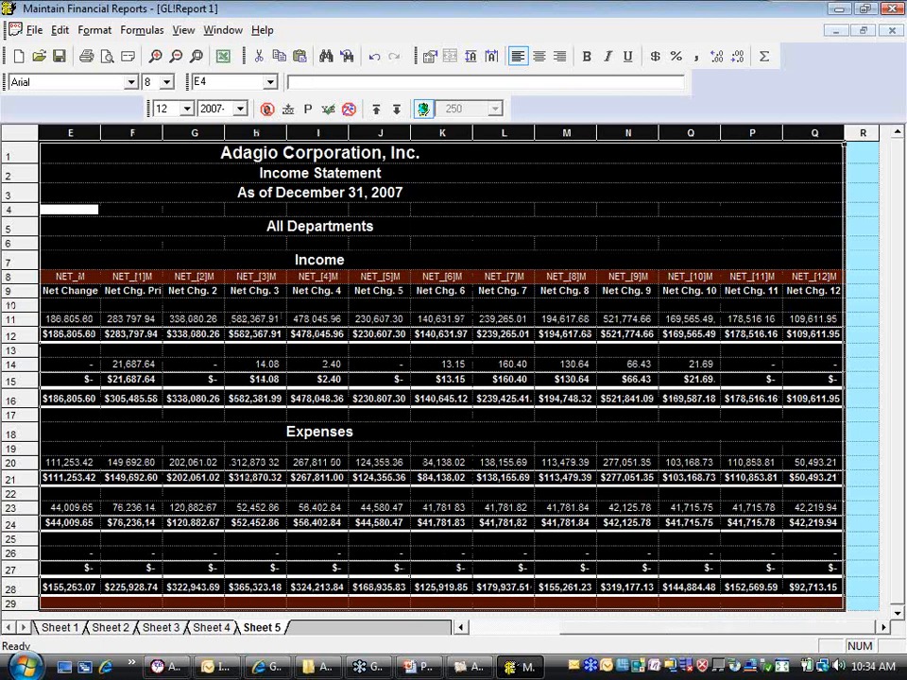
{"action": "left_click", "coordinate": [44, 294]}
{"action": "left_click", "coordinate": [23, 295]}
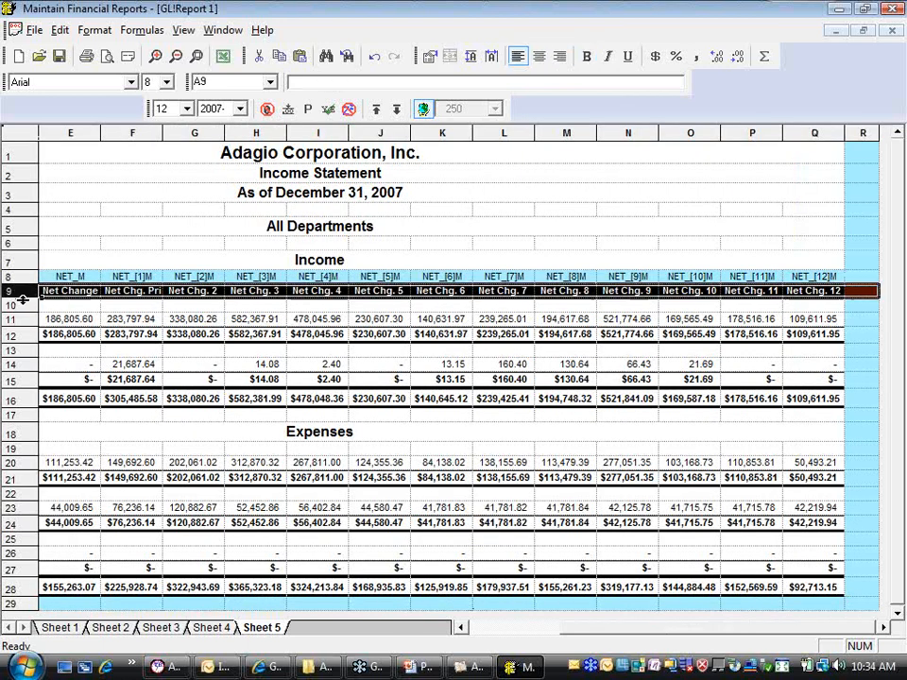
{"action": "left_click_drag", "start_coordinate": [23, 298], "coordinate": [23, 327]}
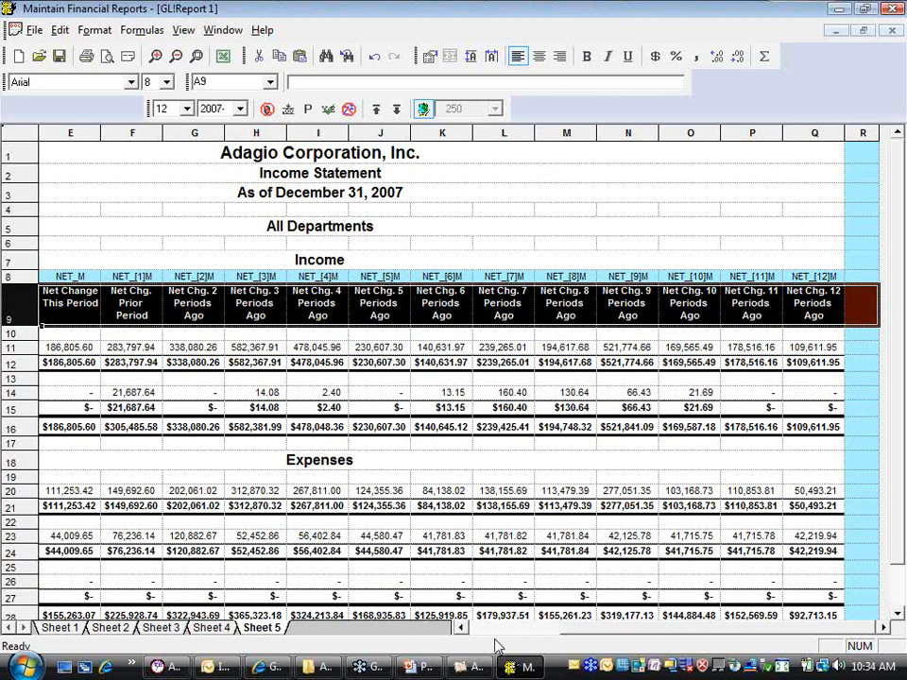
Step the statement's fiscal period back through 11 and 10 to 4, examining how the Running Year and net change columns shift
{"action": "left_click", "coordinate": [495, 630]}
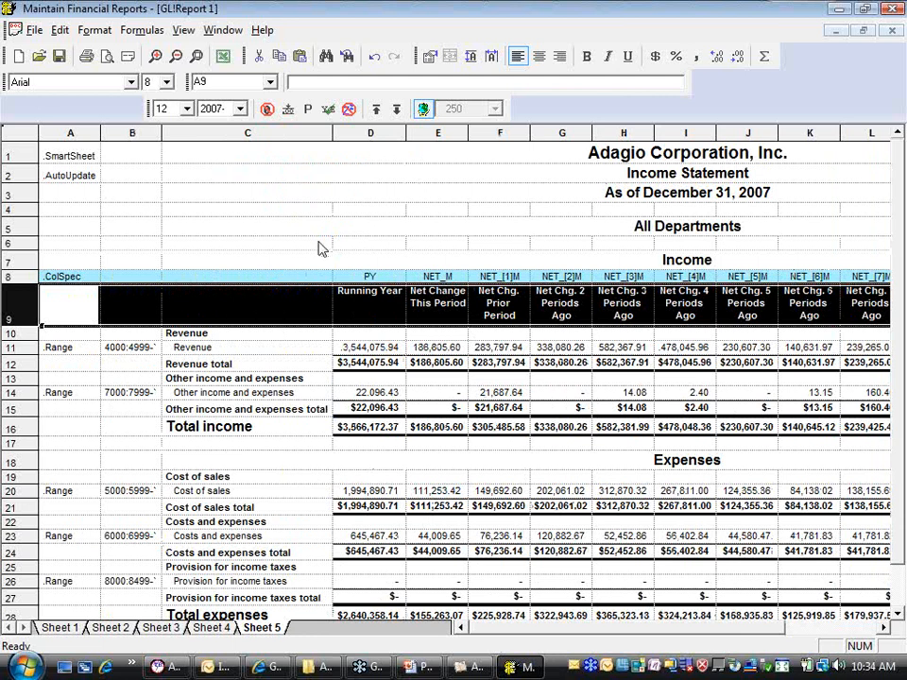
{"action": "left_click", "coordinate": [438, 348]}
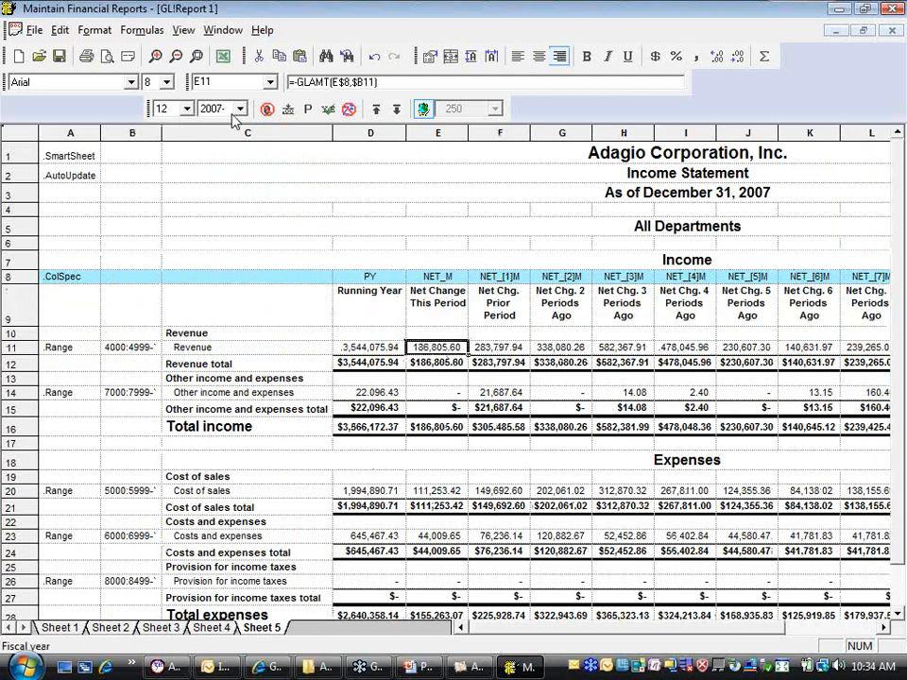
{"action": "left_click", "coordinate": [187, 108]}
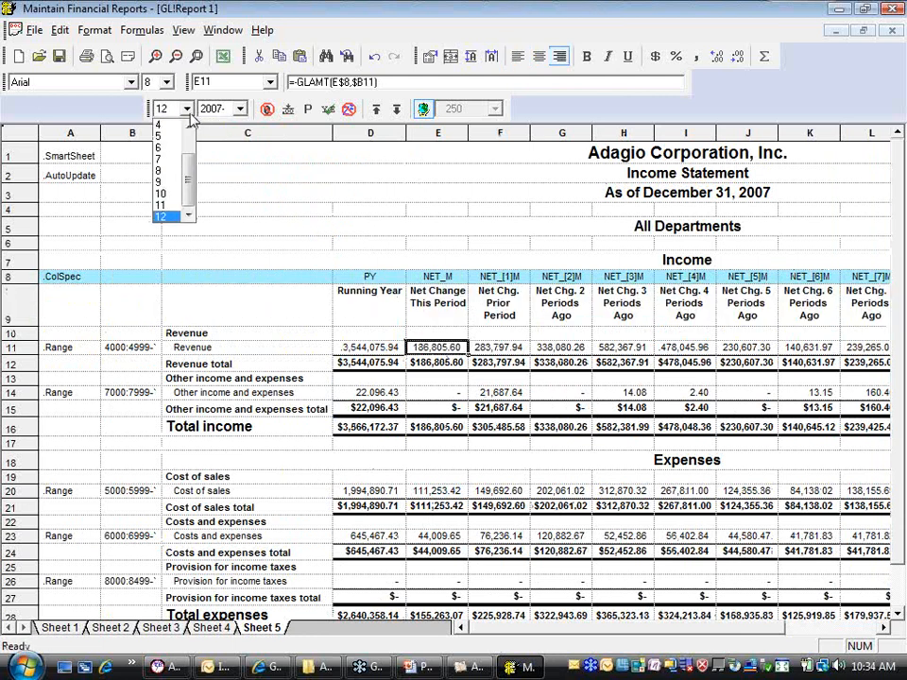
{"action": "left_click", "coordinate": [162, 205]}
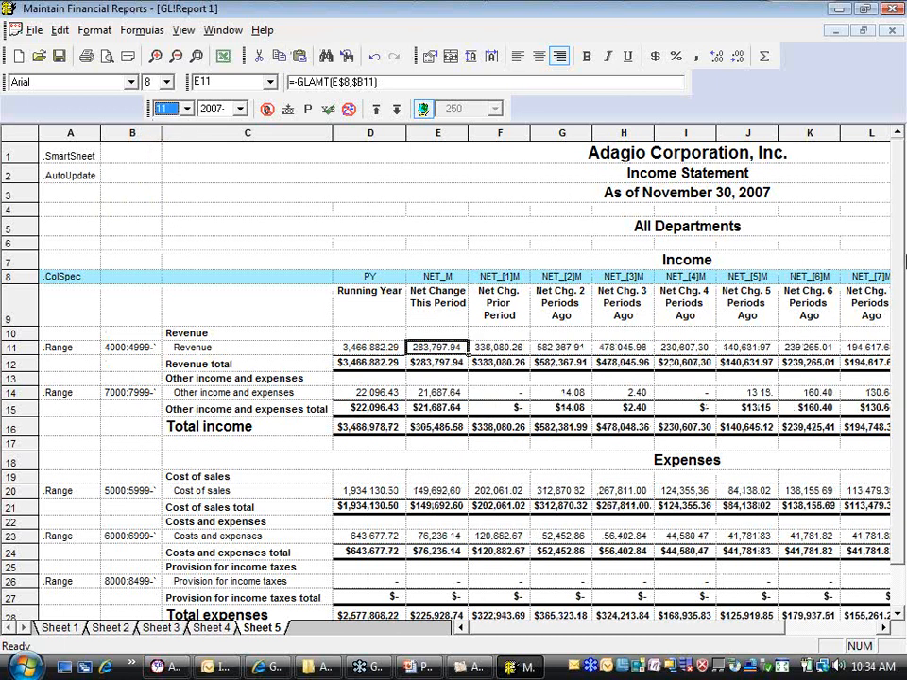
{"action": "left_click", "coordinate": [187, 108]}
{"action": "left_click", "coordinate": [168, 193]}
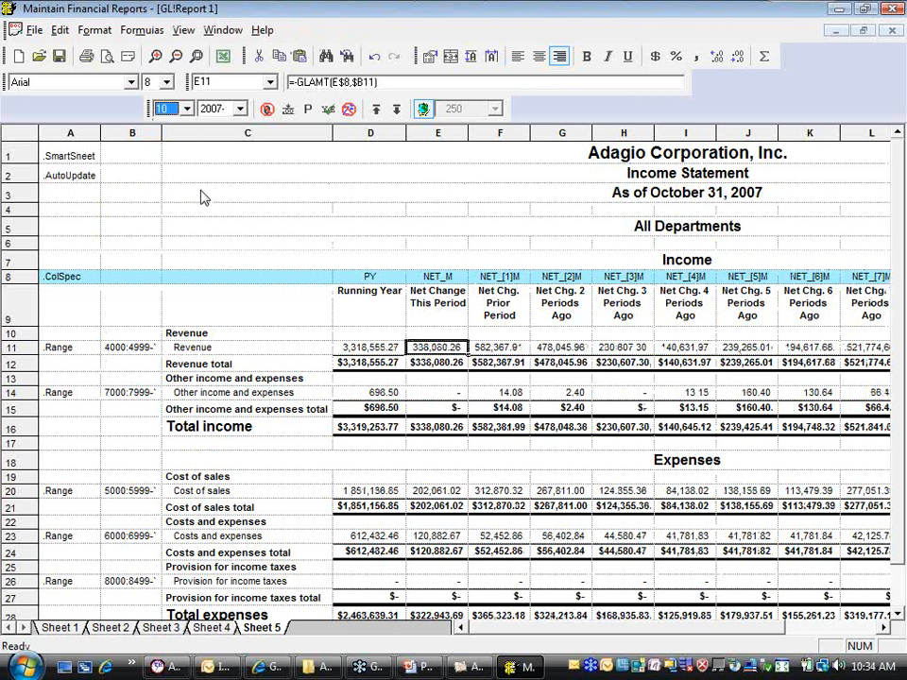
{"action": "key", "text": "Up"}
{"action": "key", "text": "Up"}
{"action": "key", "text": "Up"}
{"action": "key", "text": "Up"}
{"action": "key", "text": "Up"}
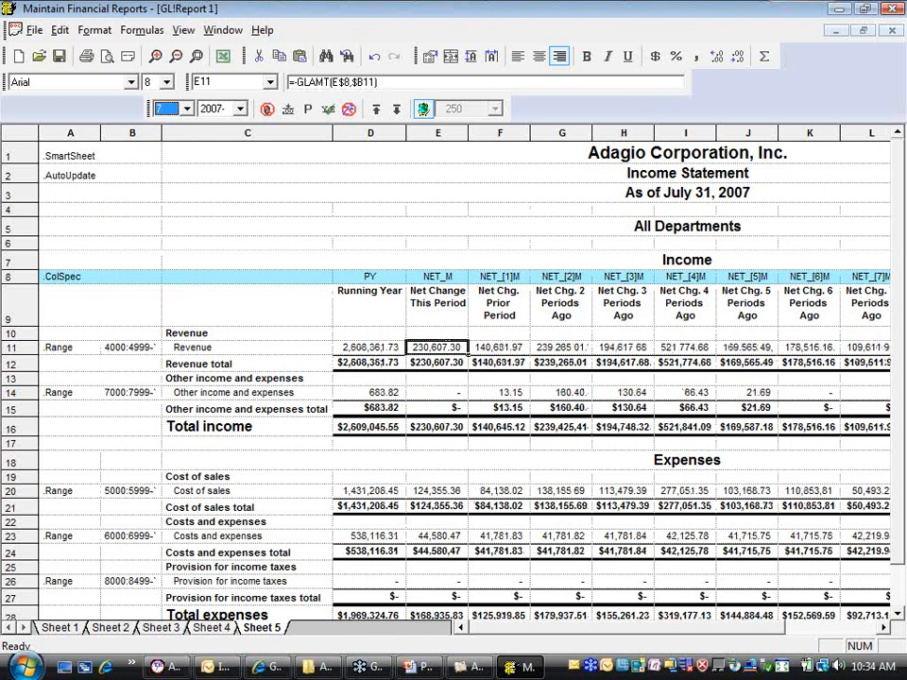
{"action": "key", "text": "Up"}
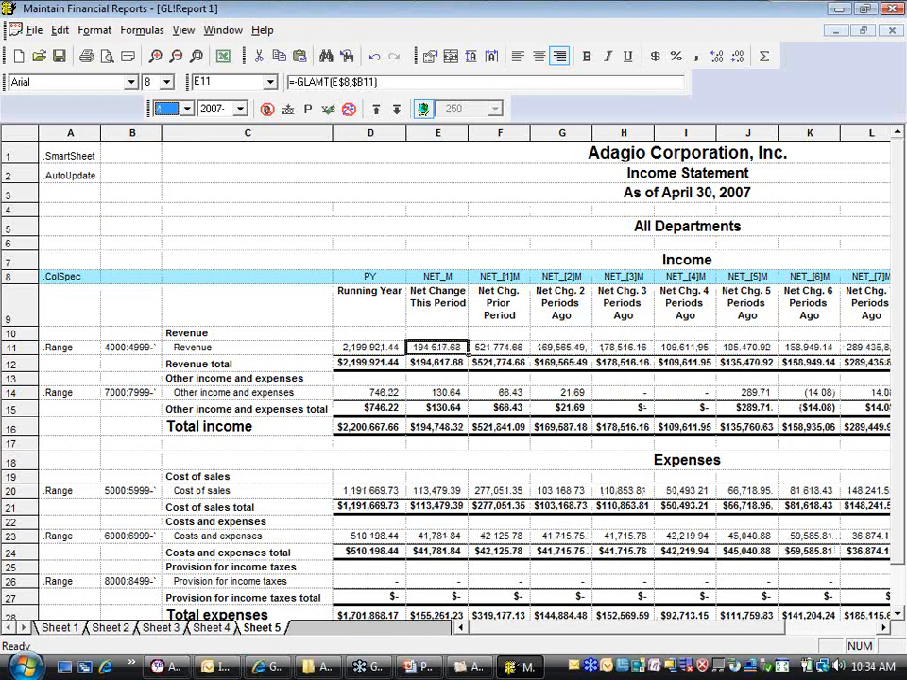
Advance the fiscal period one at a time to 12 while watching the statement date and rolling columns
{"action": "key", "text": "Down"}
{"action": "key", "text": "Down"}
{"action": "key", "text": "Down"}
{"action": "key", "text": "Down"}
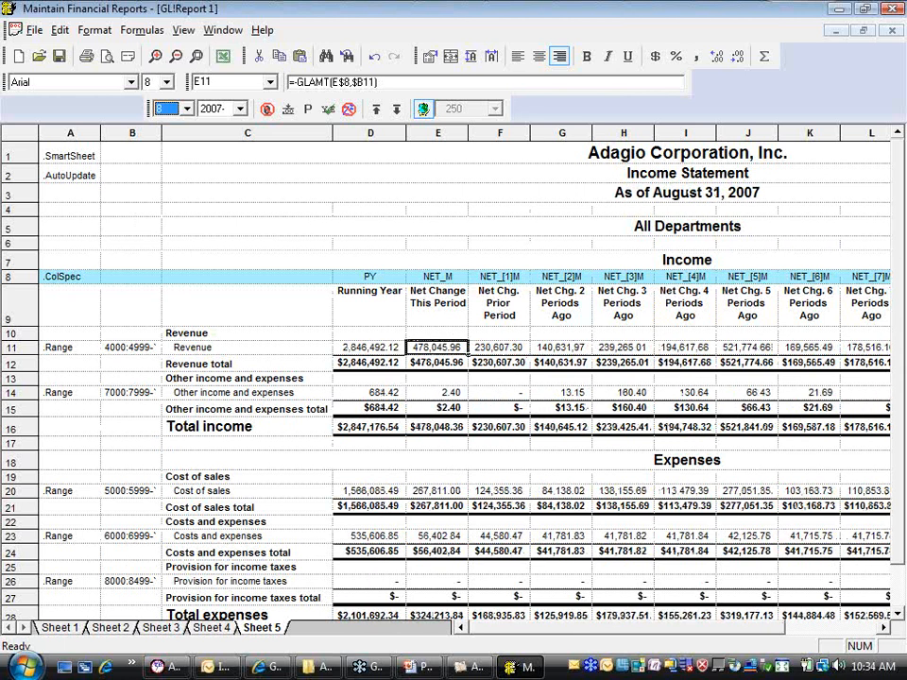
{"action": "key", "text": "Down"}
{"action": "key", "text": "Down"}
{"action": "key", "text": "Down"}
{"action": "key", "text": "Down"}
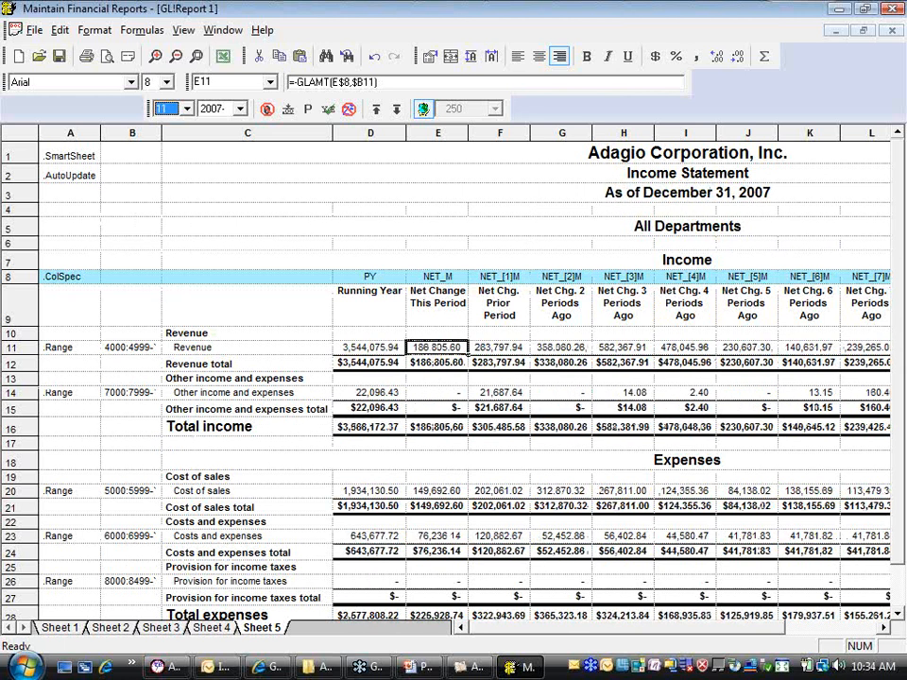
{"action": "key", "text": "Down"}
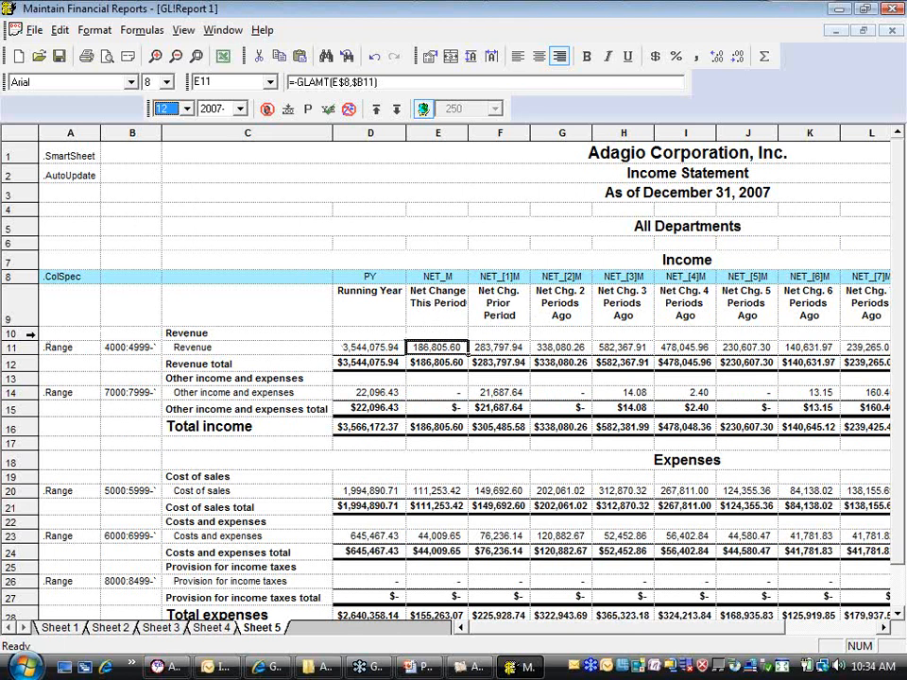
Insert two blank rows between the column headings in row 9 and the Revenue heading
{"action": "right_click", "coordinate": [31, 333]}
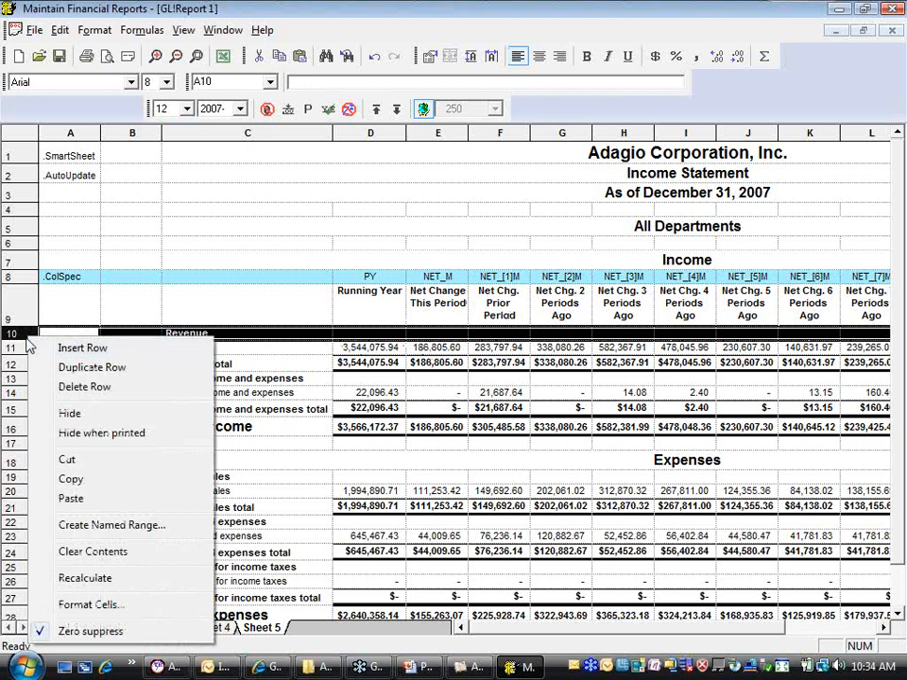
{"action": "left_click", "coordinate": [81, 348]}
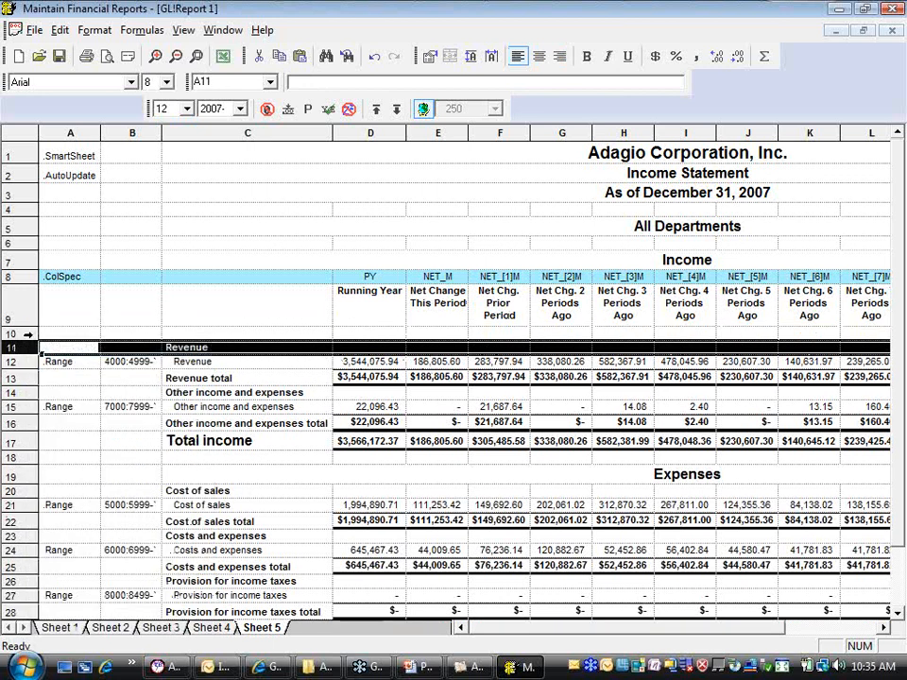
{"action": "right_click", "coordinate": [29, 336]}
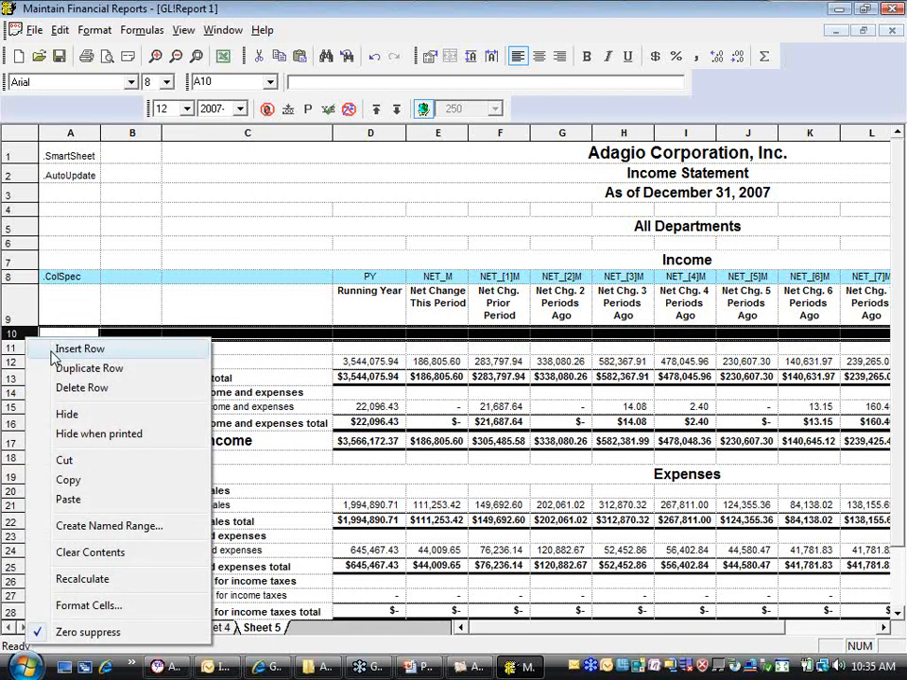
{"action": "left_click", "coordinate": [54, 353]}
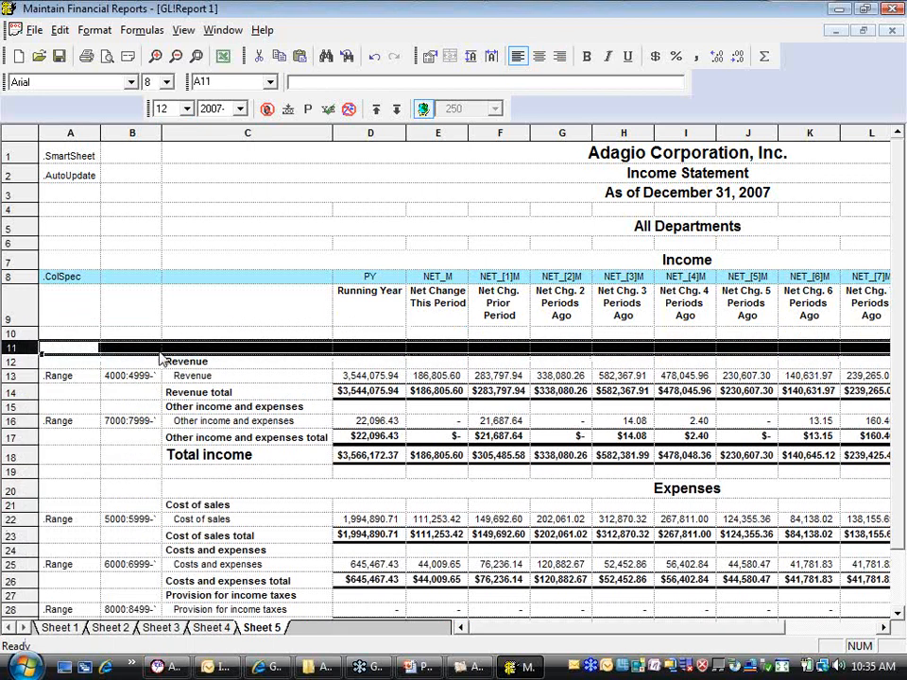
Insert the Period start account information formula in cell E10, under the Net Change This Period heading
{"action": "left_click", "coordinate": [437, 332]}
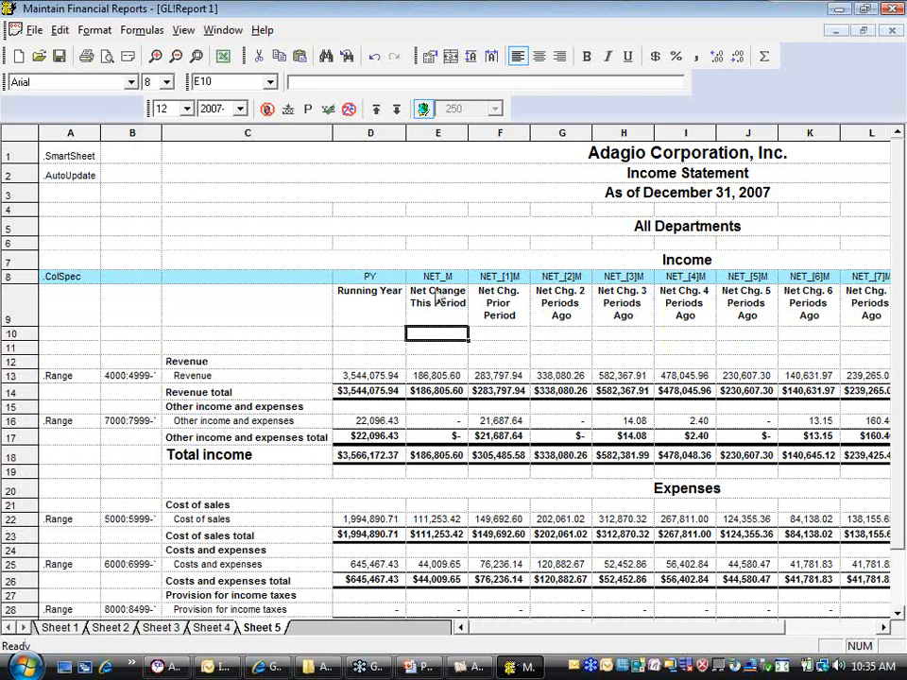
{"action": "right_click", "coordinate": [451, 340]}
{"action": "mouse_move", "coordinate": [529, 570]}
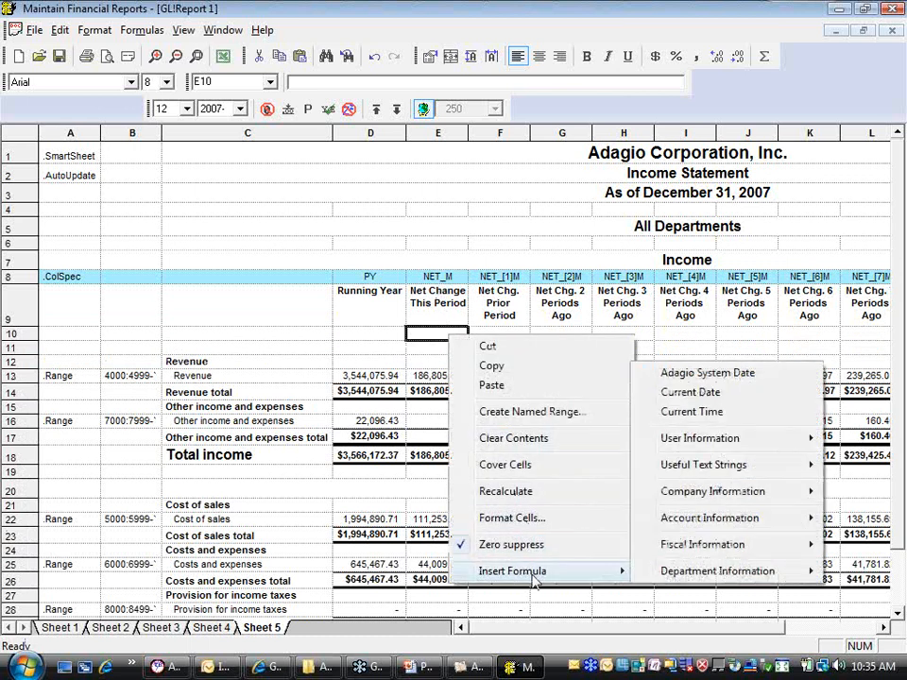
{"action": "mouse_move", "coordinate": [695, 520]}
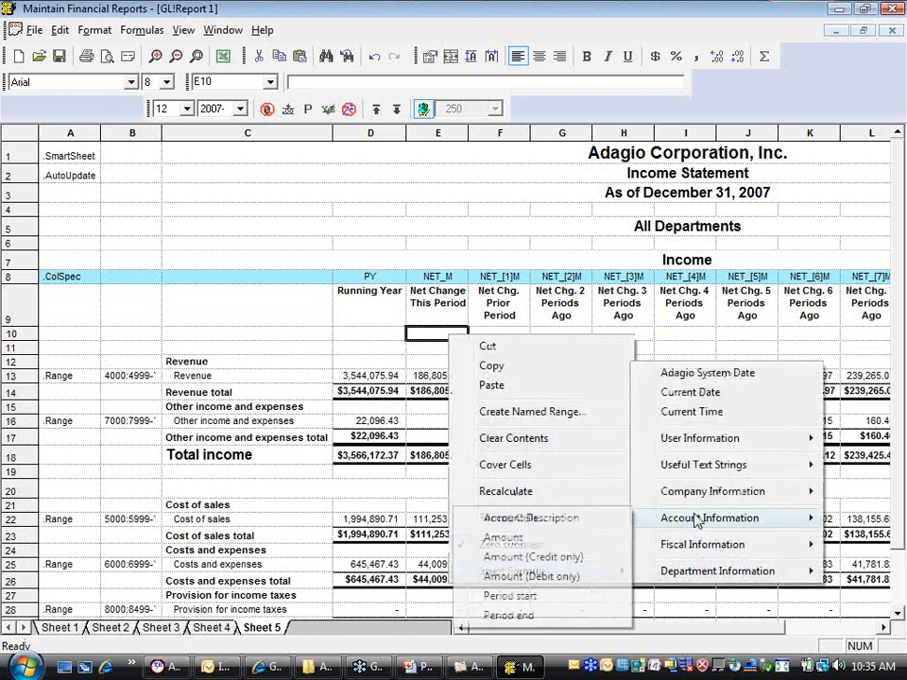
{"action": "left_click", "coordinate": [514, 598]}
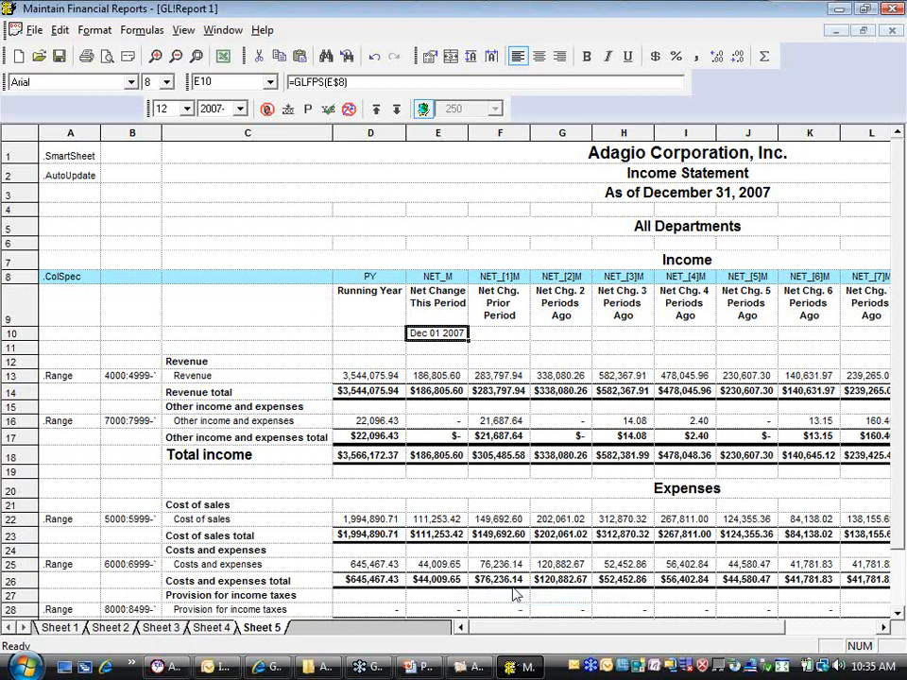
Insert the Period end account information formula in cell E11, below the period start date
{"action": "left_click", "coordinate": [431, 350]}
{"action": "right_click", "coordinate": [432, 354]}
{"action": "mouse_move", "coordinate": [516, 586]}
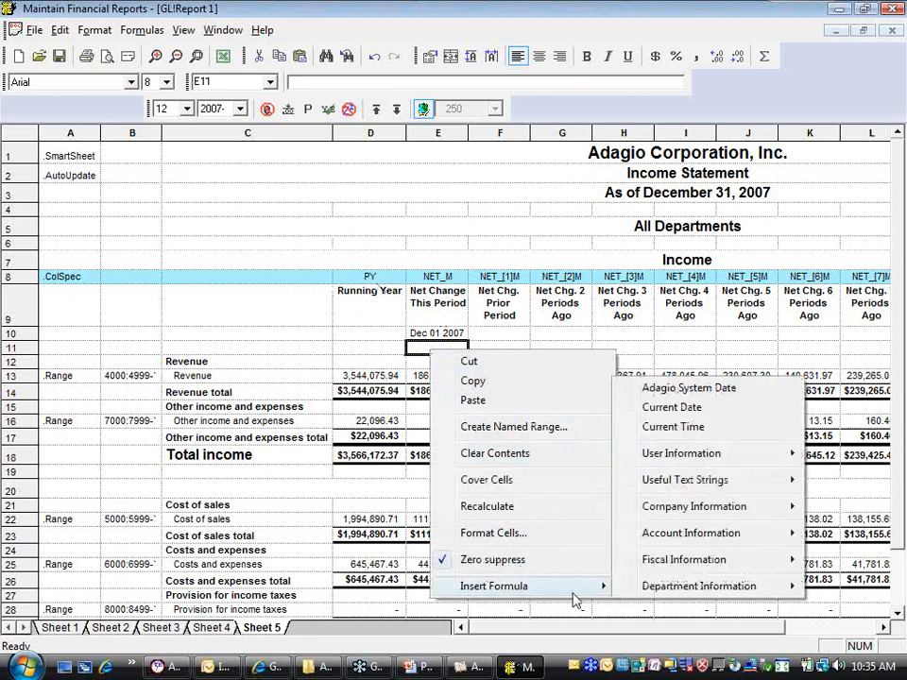
{"action": "mouse_move", "coordinate": [692, 532]}
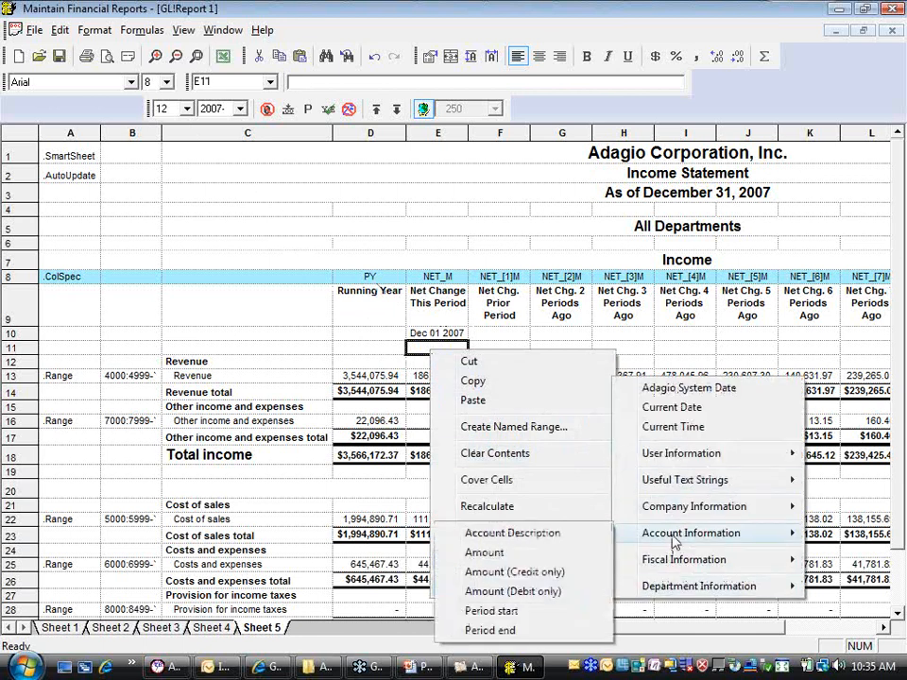
{"action": "left_click", "coordinate": [528, 631]}
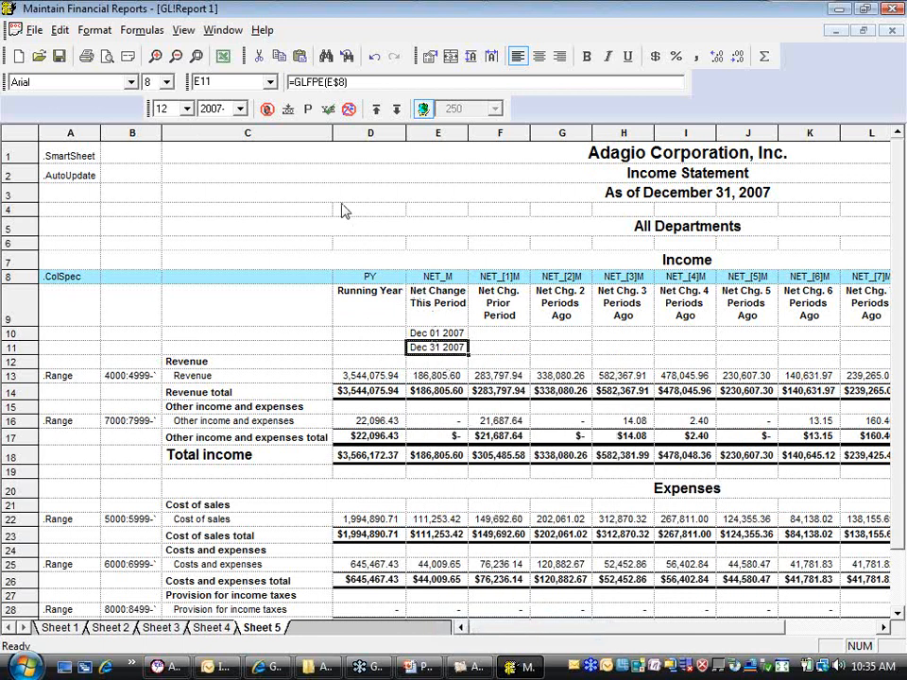
Copy the period start and end formulas in E10:E11 into D10:D11 under the Running Year heading
{"action": "left_click", "coordinate": [422, 336]}
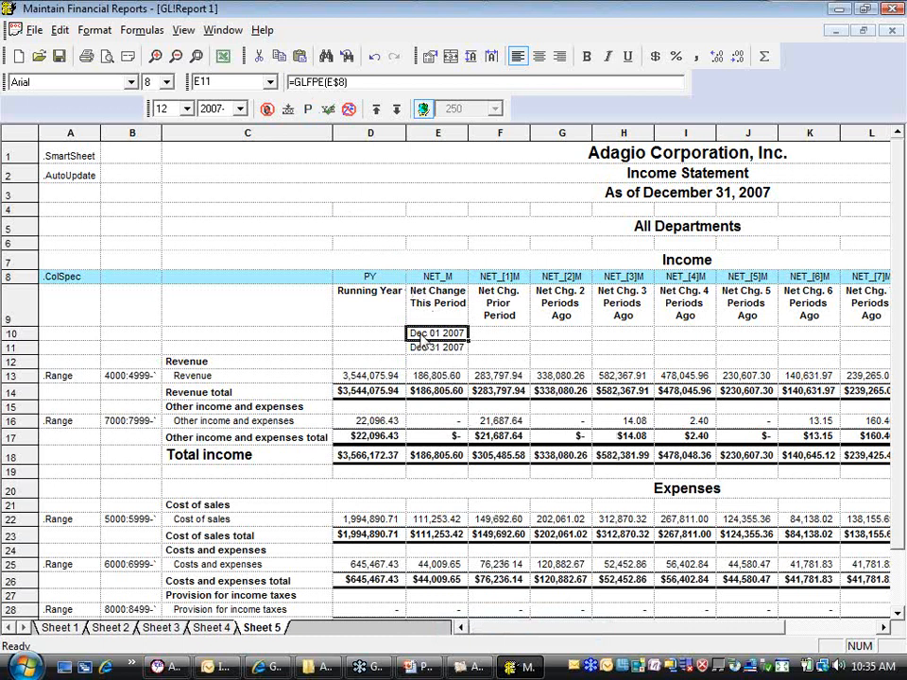
{"action": "left_click", "coordinate": [434, 348], "text": "shift"}
{"action": "right_click", "coordinate": [462, 354]}
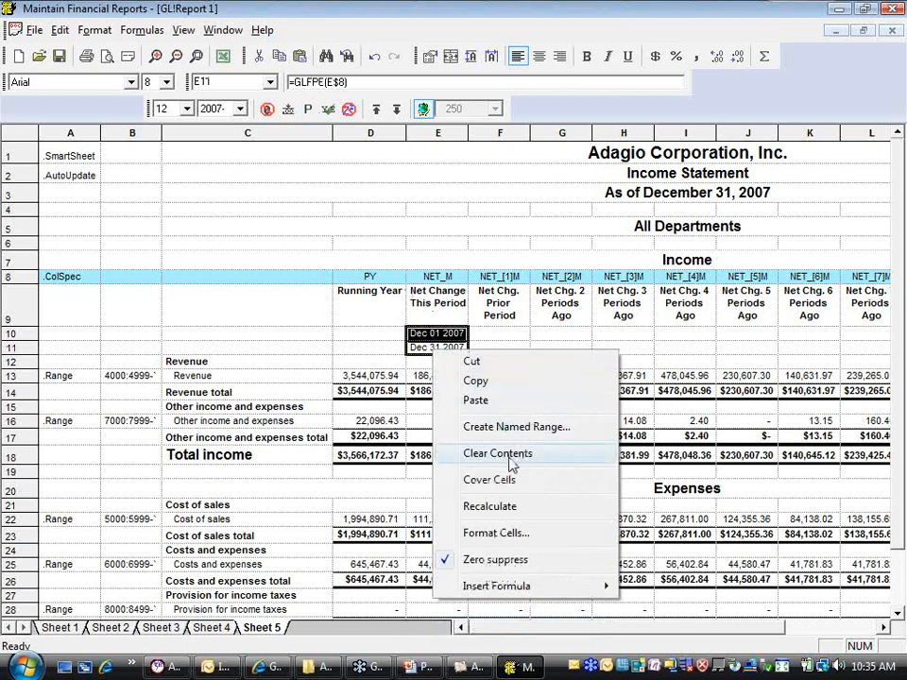
{"action": "left_click", "coordinate": [472, 381]}
{"action": "left_click_drag", "start_coordinate": [364, 336], "coordinate": [359, 348]}
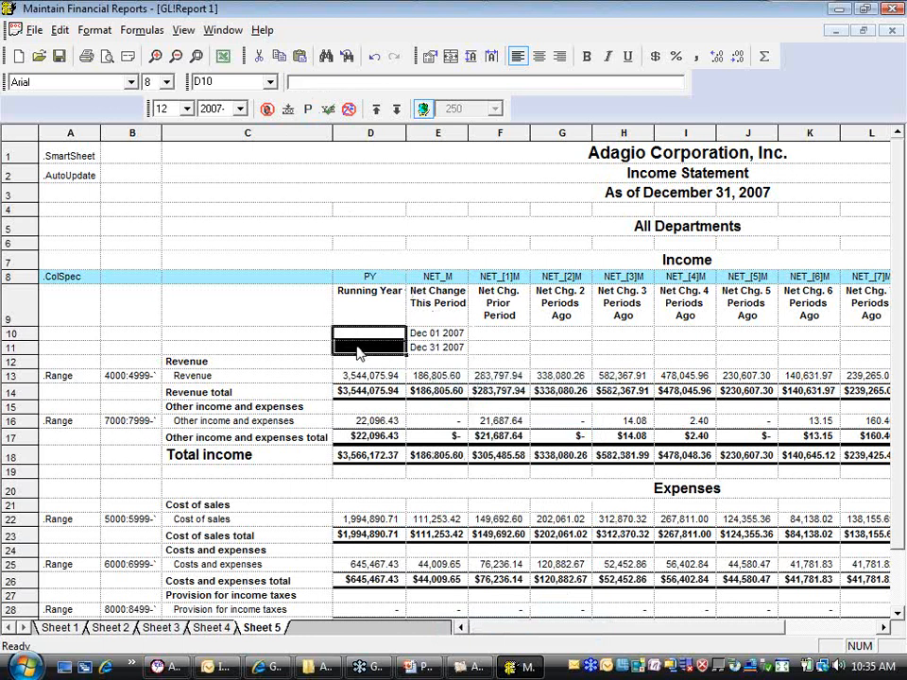
{"action": "right_click", "coordinate": [357, 348]}
{"action": "left_click", "coordinate": [400, 396]}
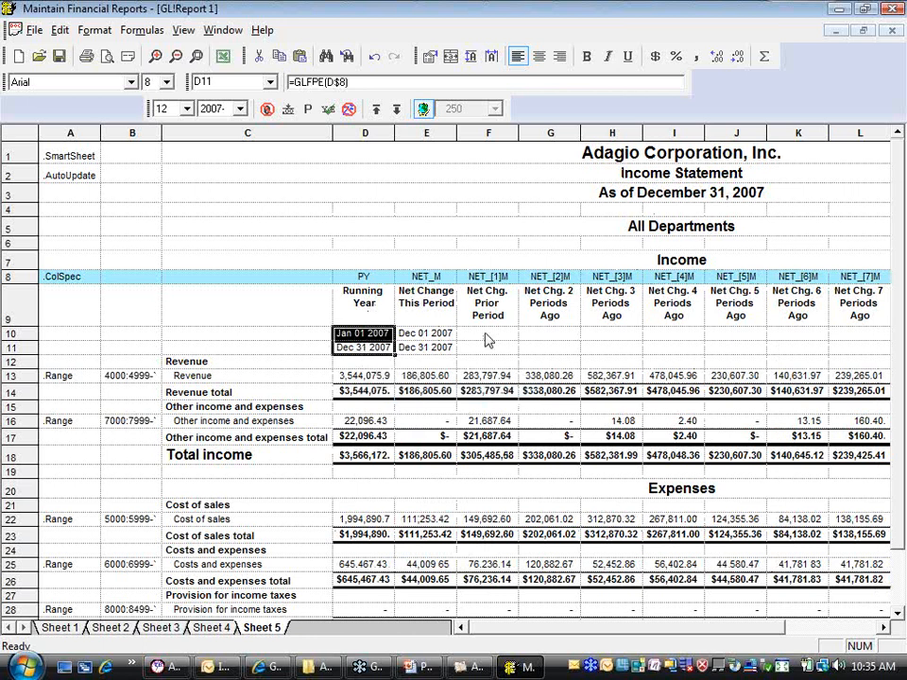
Paste the copied period start and end formulas into F10:Q11, under all the prior-period net change headings
{"action": "left_click_drag", "start_coordinate": [488, 340], "coordinate": [798, 357]}
{"action": "right_click", "coordinate": [798, 357]}
{"action": "left_click", "coordinate": [651, 507]}
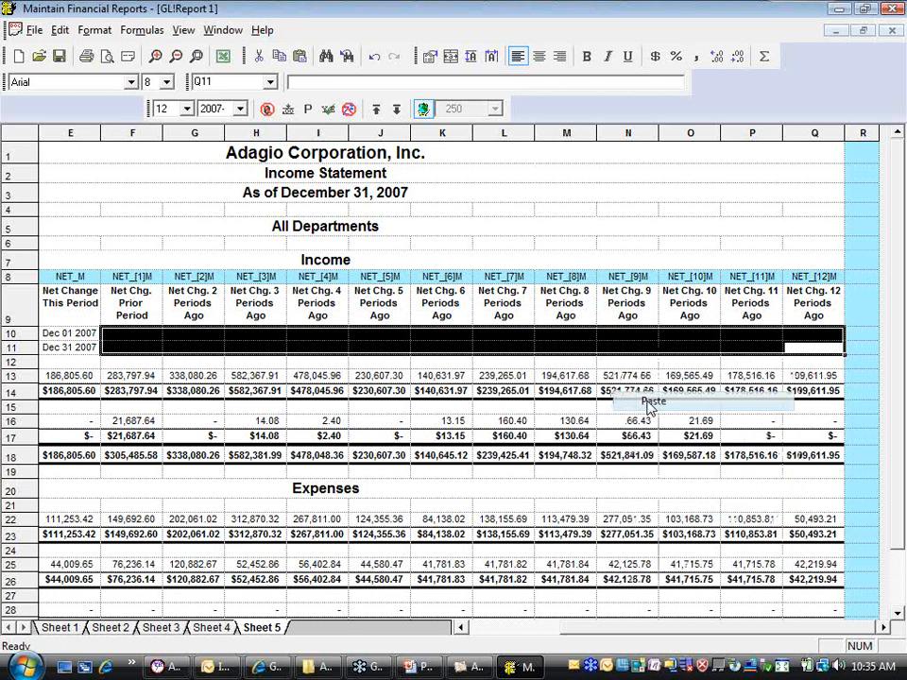
{"action": "left_click_drag", "start_coordinate": [616, 629], "coordinate": [515, 627]}
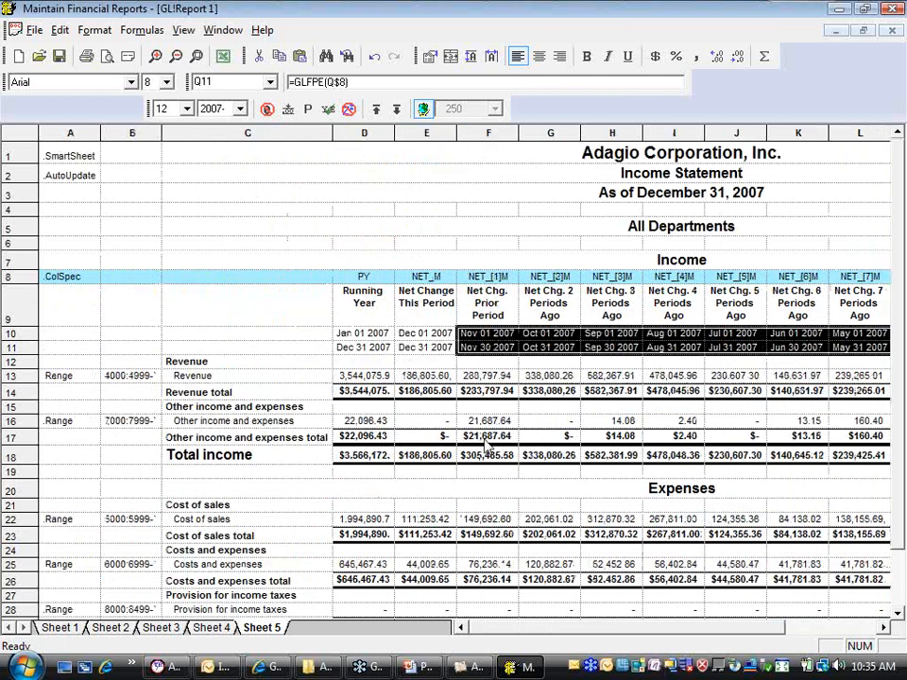
Step the fiscal period back through 11, 10 and 7 to 5 and forward again to 12, examining the period date headings
{"action": "left_click", "coordinate": [422, 246]}
{"action": "left_click", "coordinate": [186, 108]}
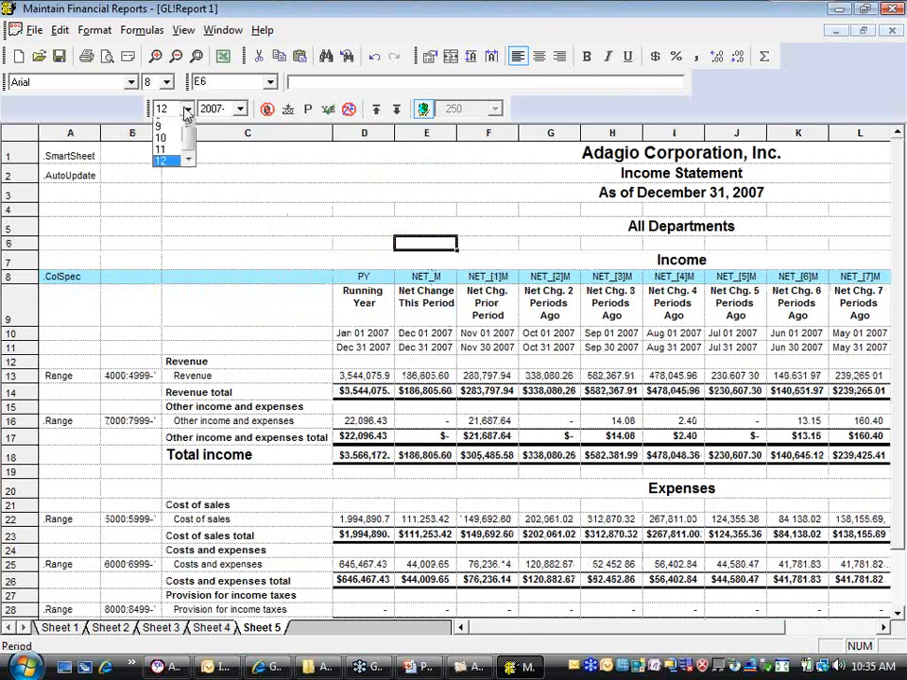
{"action": "left_click", "coordinate": [161, 205]}
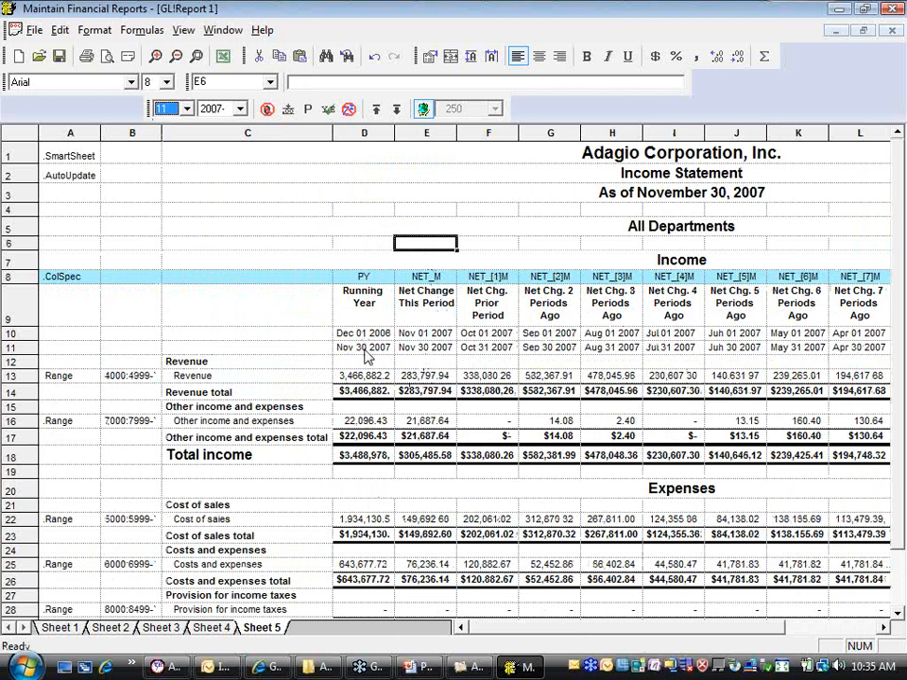
{"action": "scroll", "coordinate": [177, 108], "scroll_direction": "up", "scroll_amount": 1}
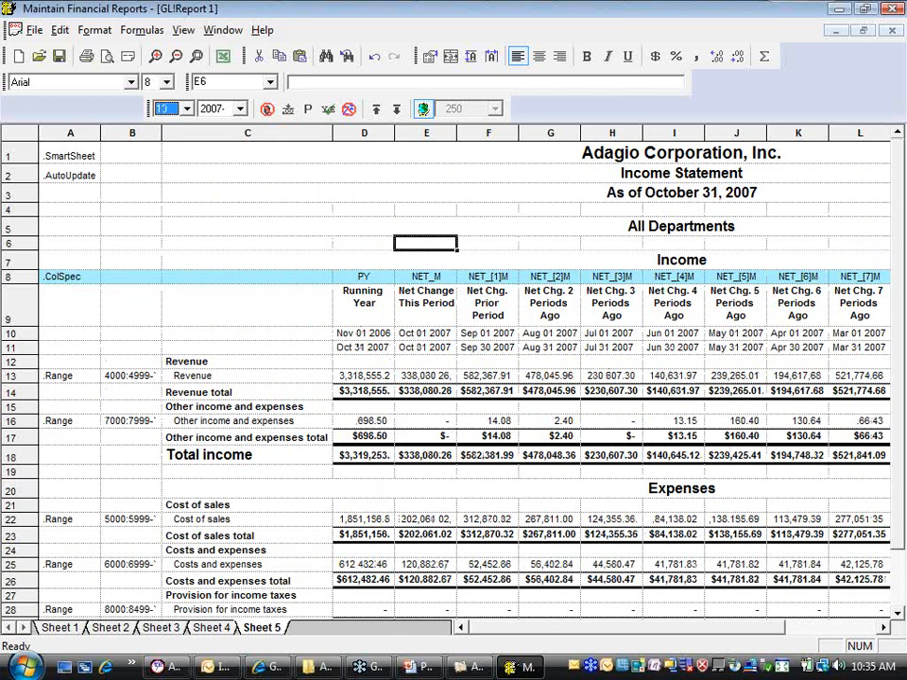
{"action": "scroll", "coordinate": [170, 109], "scroll_direction": "up", "scroll_amount": 3}
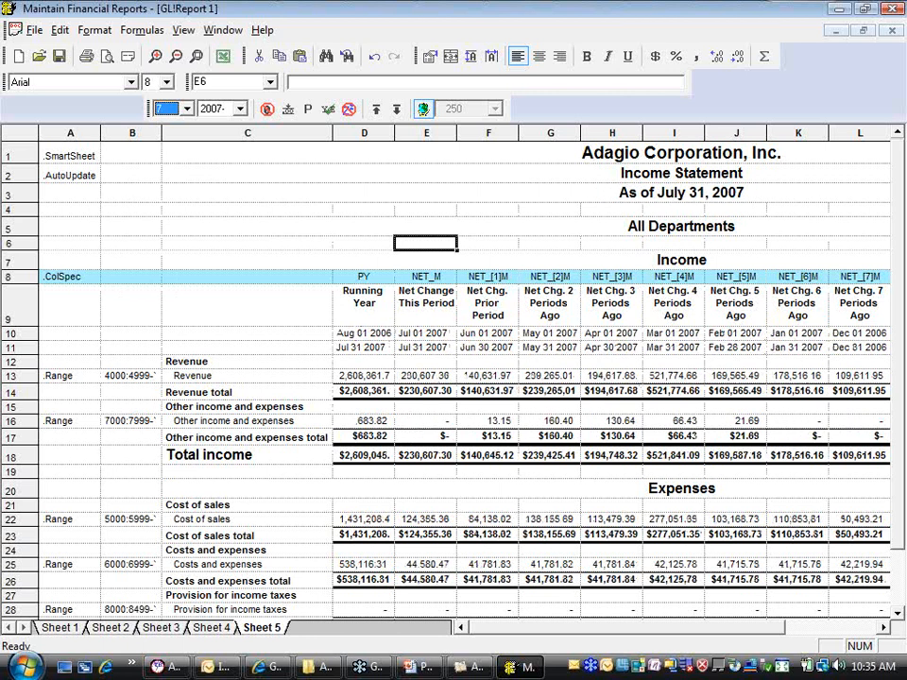
{"action": "scroll", "coordinate": [170, 109], "scroll_direction": "up", "scroll_amount": 2}
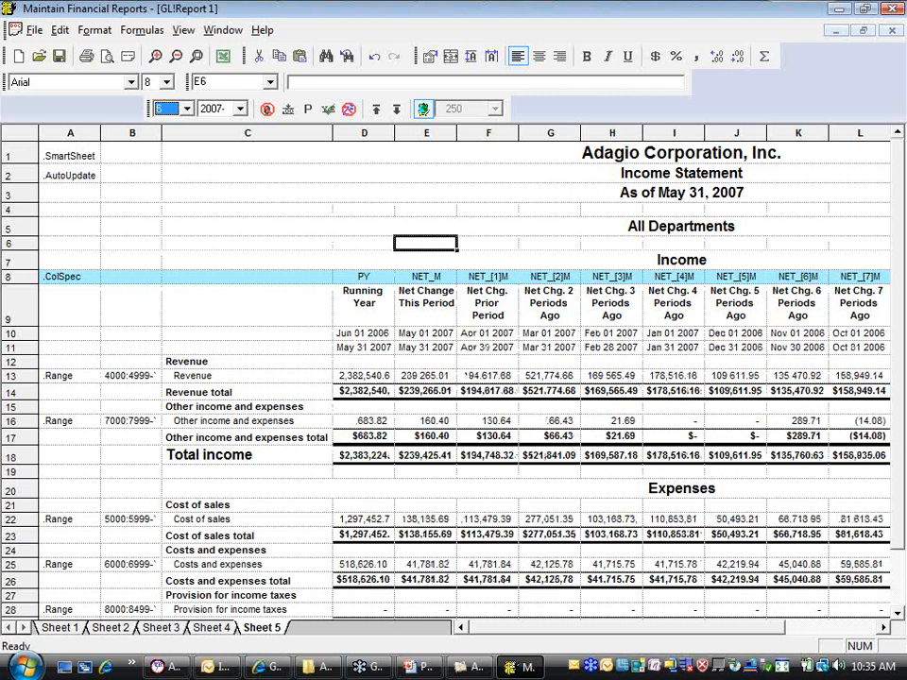
{"action": "scroll", "coordinate": [170, 108], "scroll_direction": "down", "scroll_amount": 4}
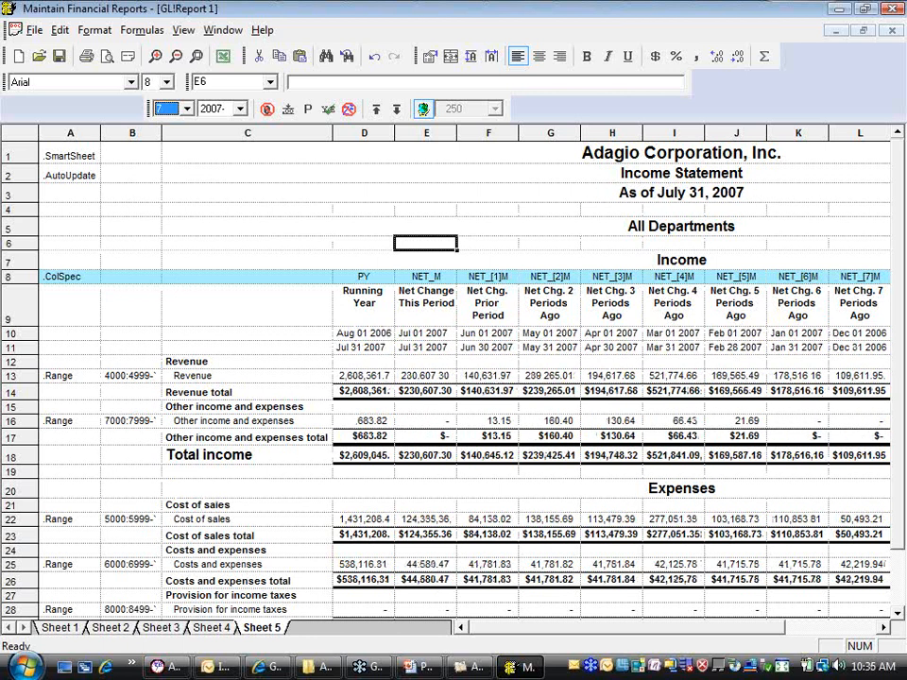
{"action": "scroll", "coordinate": [170, 109], "scroll_direction": "down", "scroll_amount": 3}
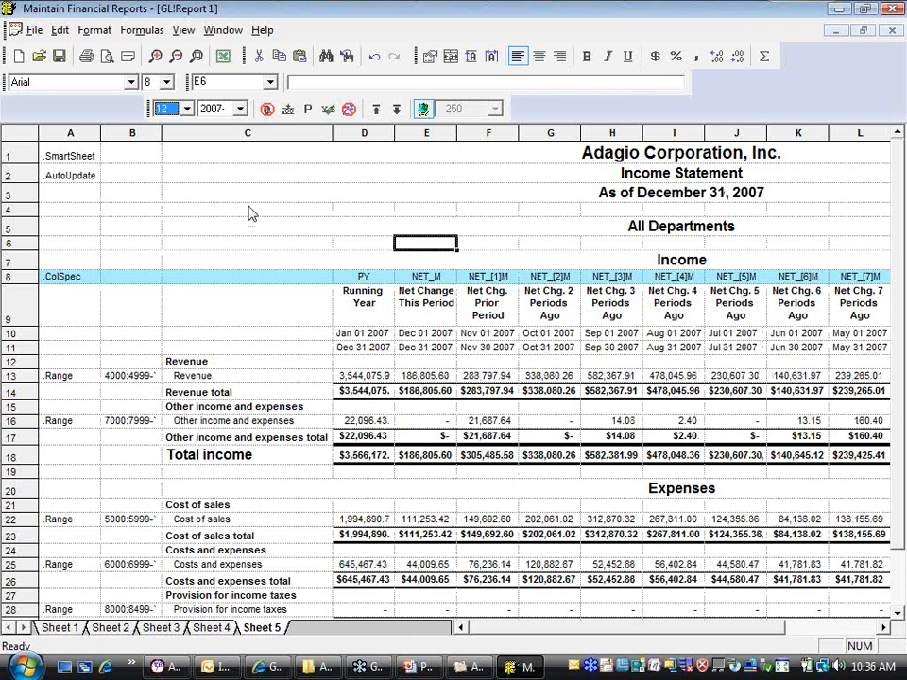
Check the formulas in E10 and E11, and try replacing the cell reference in E11's period end formula with "NET_M"
{"action": "left_click", "coordinate": [426, 332]}
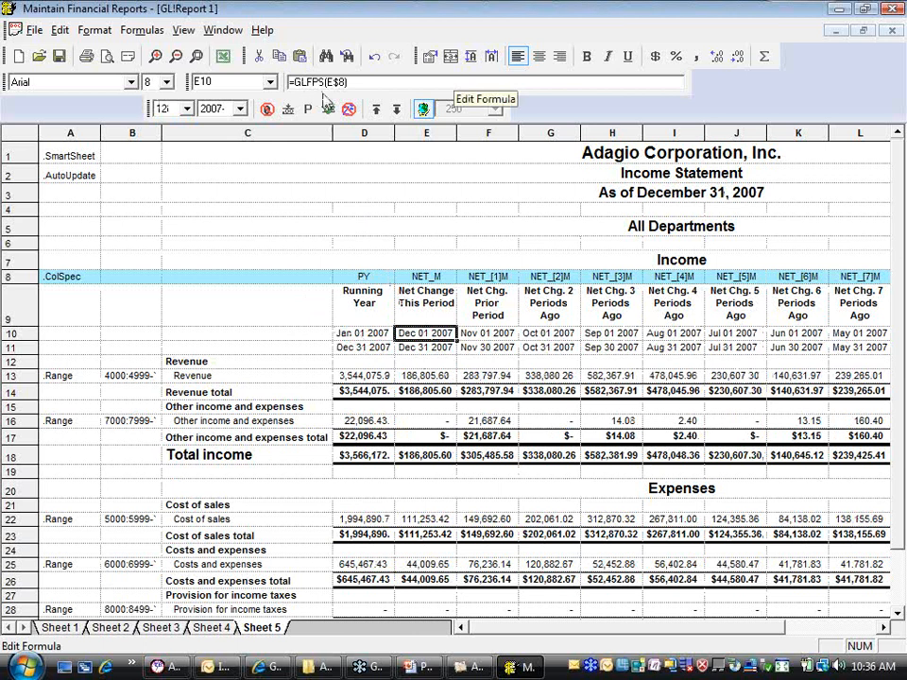
{"action": "key", "text": "Down"}
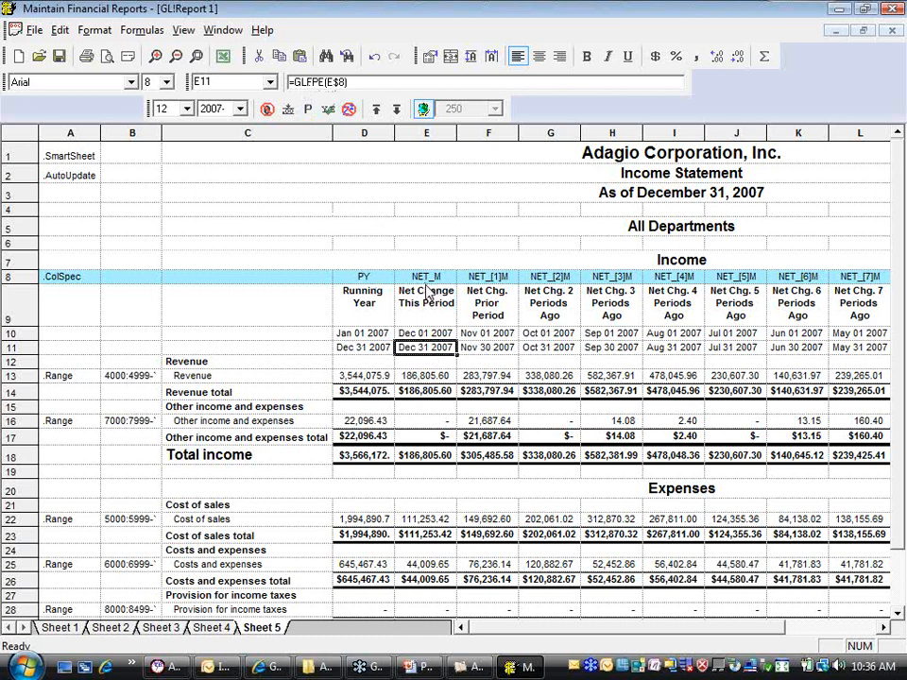
{"action": "double_click", "coordinate": [337, 82]}
{"action": "left_click_drag", "start_coordinate": [337, 82], "coordinate": [346, 77]}
{"action": "left_click", "coordinate": [347, 78]}
{"action": "type", "text": "r"}
{"action": "key", "text": "BackSpace"}
{"action": "key", "text": "BackSpace"}
{"action": "key", "text": "BackSpace"}
{"action": "type", "text": "\"NET_M\""}
{"action": "key", "text": "BackSpace"}
{"action": "key", "text": "BackSpace"}
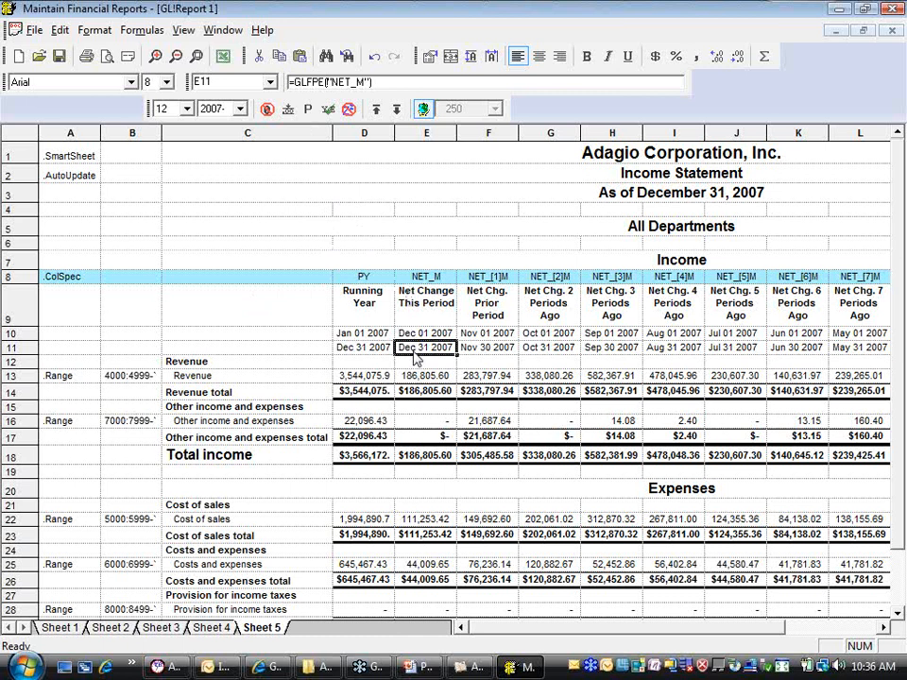
{"action": "left_click", "coordinate": [417, 243]}
{"action": "left_click", "coordinate": [419, 347]}
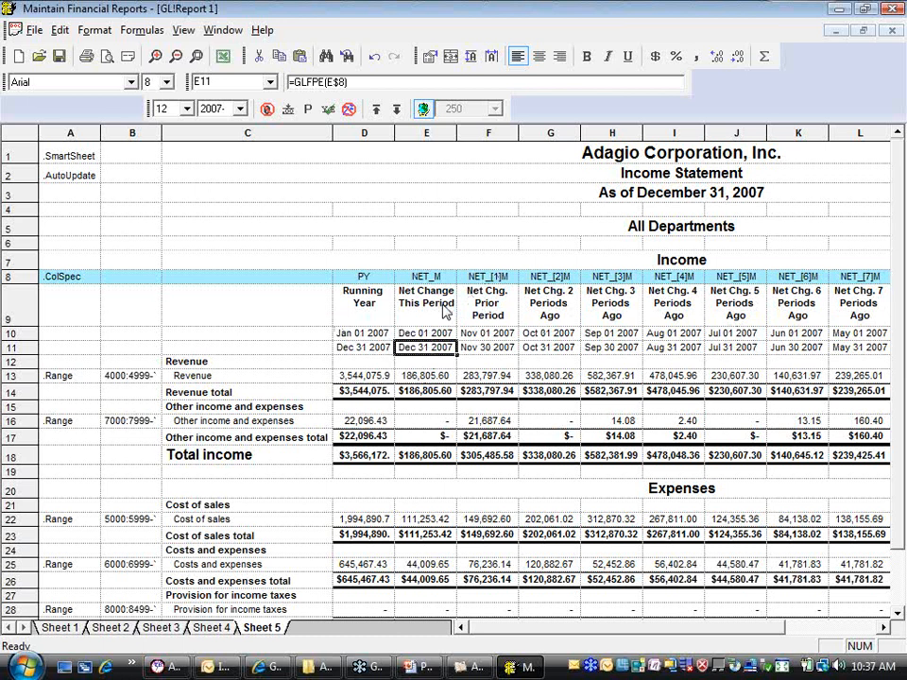
Move the Net Change This Period column to the end of the period columns and the 12 Periods Ago column to column E
{"action": "left_click_drag", "start_coordinate": [621, 631], "coordinate": [668, 641]}
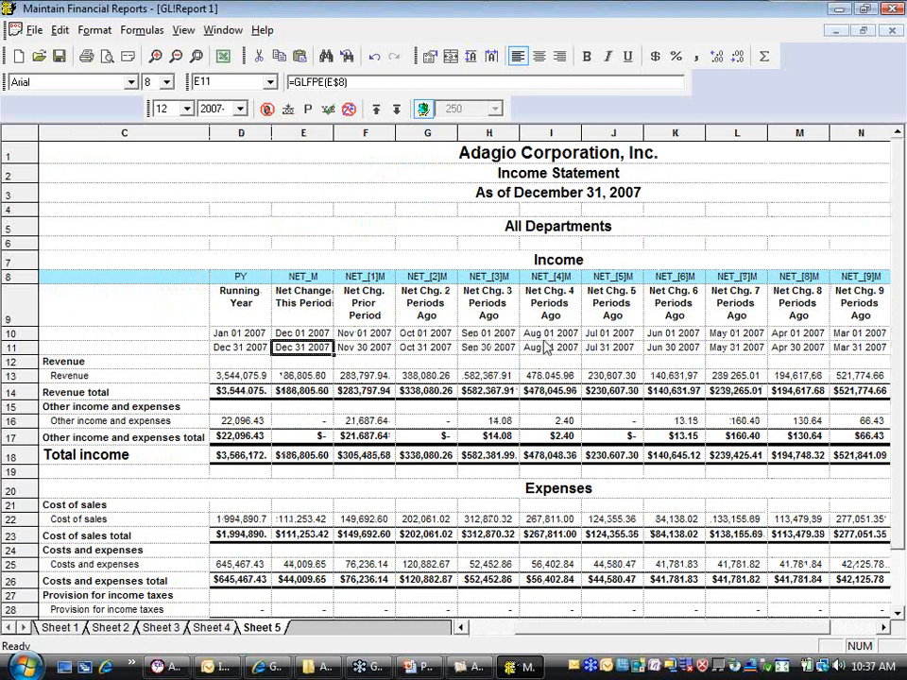
{"action": "left_click", "coordinate": [303, 134]}
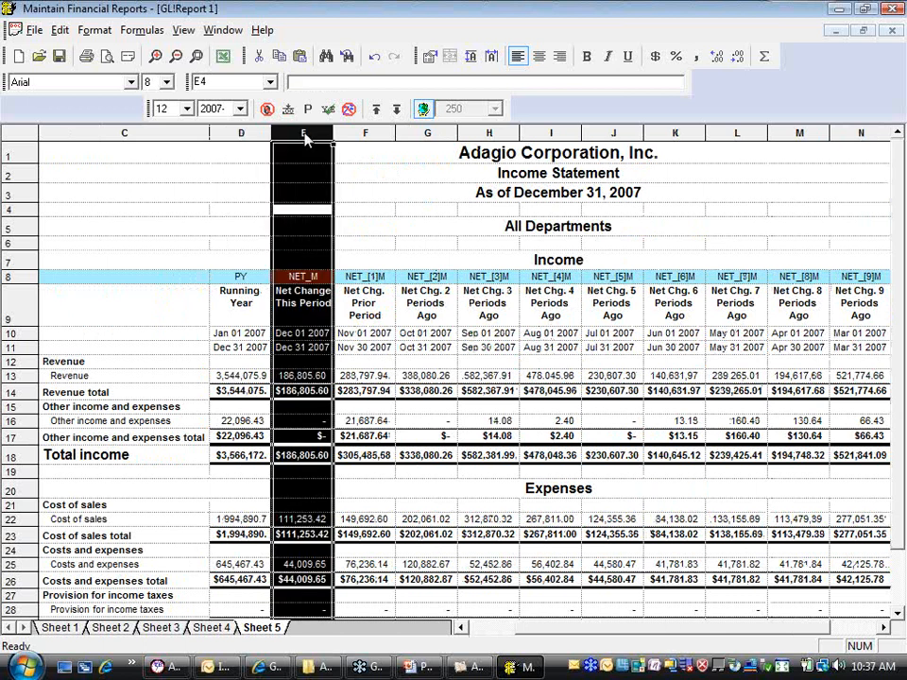
{"action": "left_click_drag", "start_coordinate": [304, 134], "coordinate": [861, 265]}
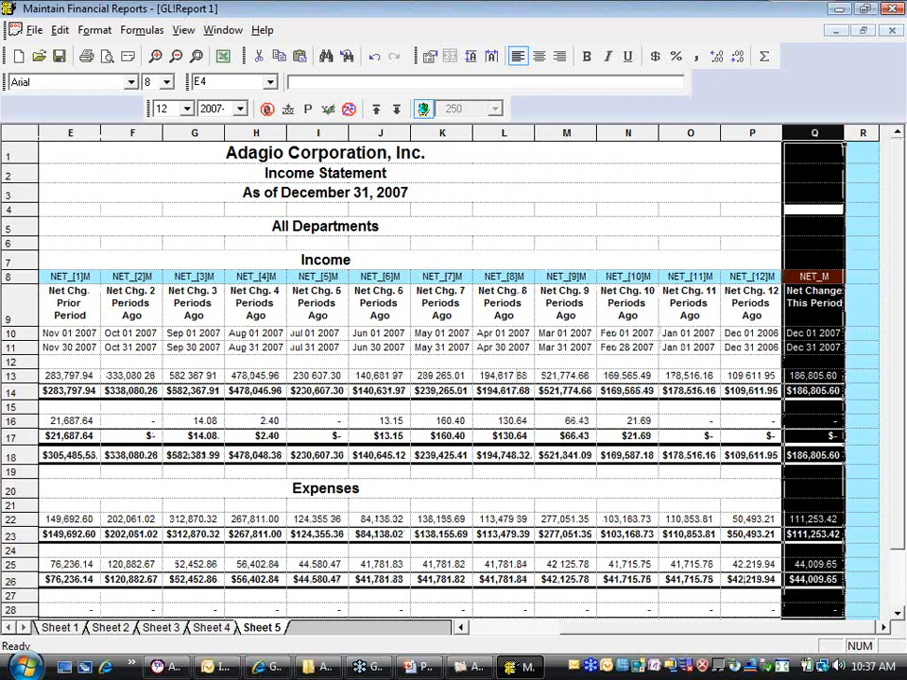
{"action": "left_click", "coordinate": [756, 134]}
{"action": "left_click_drag", "start_coordinate": [756, 134], "coordinate": [419, 168]}
Move the Prior Period column just before Net Change This Period and the 11 Periods Ago column just after 12 Periods Ago
{"action": "left_click", "coordinate": [480, 133]}
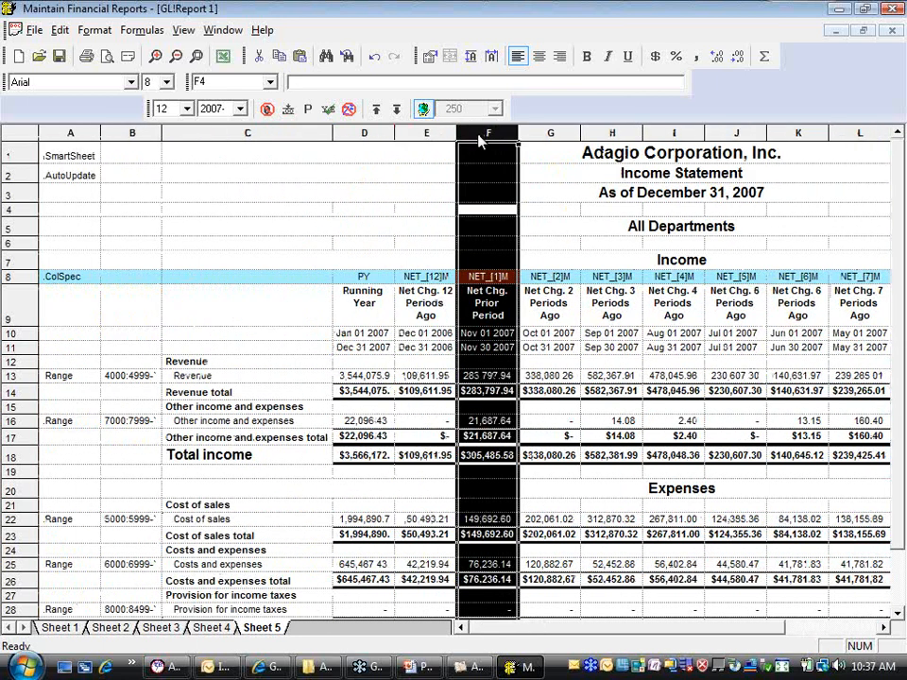
{"action": "left_click_drag", "start_coordinate": [480, 136], "coordinate": [809, 156]}
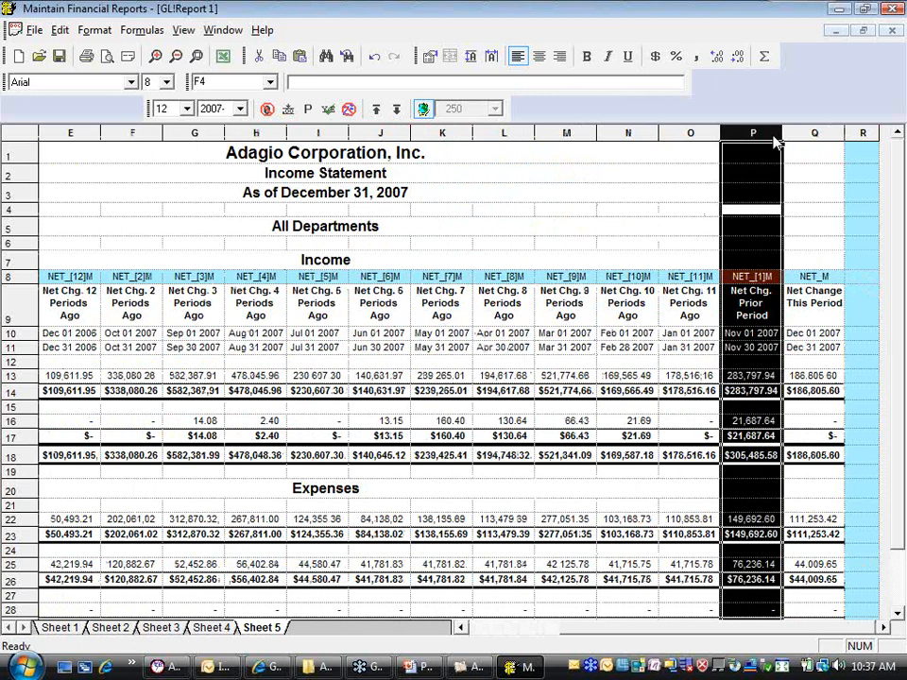
{"action": "left_click", "coordinate": [690, 137]}
{"action": "left_click_drag", "start_coordinate": [690, 137], "coordinate": [117, 176]}
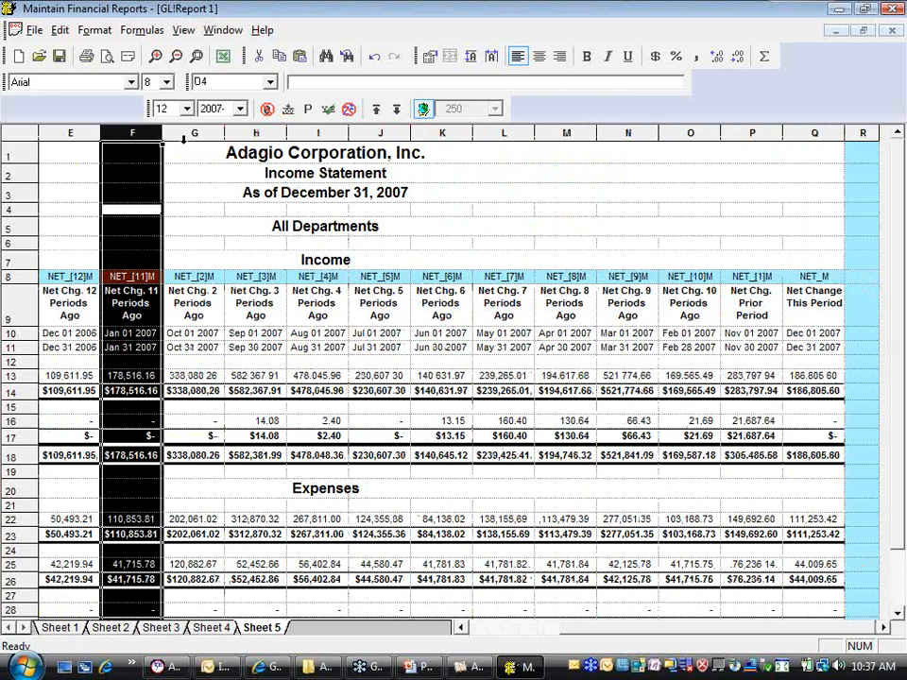
Move the 2 Periods Ago column just before Prior Period and the 10 Periods Ago column just after 11 Periods Ago
{"action": "left_click", "coordinate": [193, 135]}
{"action": "left_click_drag", "start_coordinate": [224, 148], "coordinate": [763, 157]}
{"action": "left_click", "coordinate": [628, 137]}
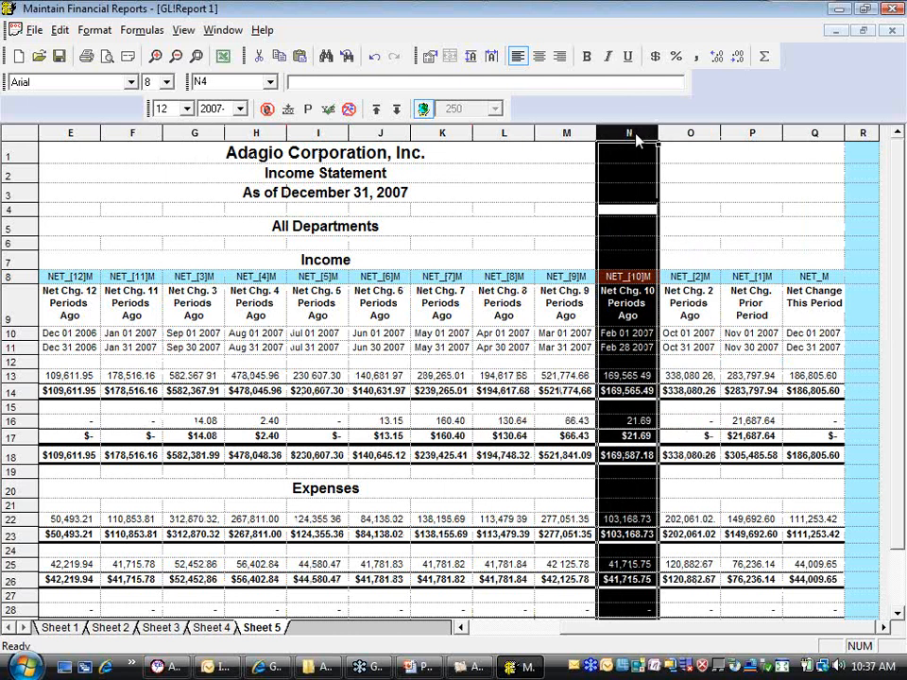
{"action": "left_click_drag", "start_coordinate": [628, 137], "coordinate": [661, 138]}
Move the 3 Periods Ago column just before 2 Periods Ago and the 9 Periods Ago column just after 10 Periods Ago
{"action": "left_click", "coordinate": [256, 132]}
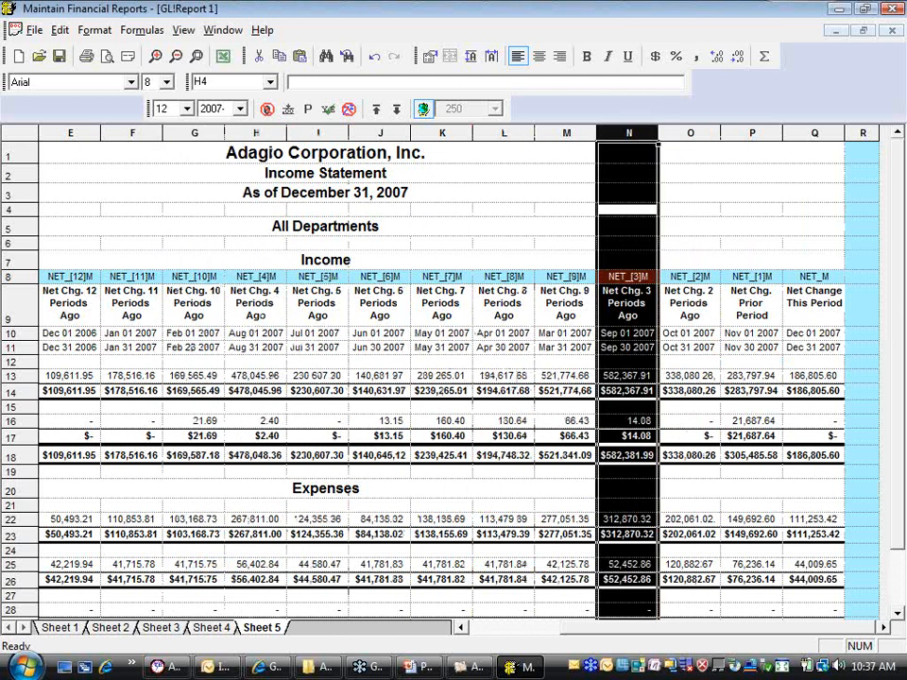
{"action": "left_click", "coordinate": [565, 133]}
{"action": "left_click_drag", "start_coordinate": [566, 133], "coordinate": [245, 149]}
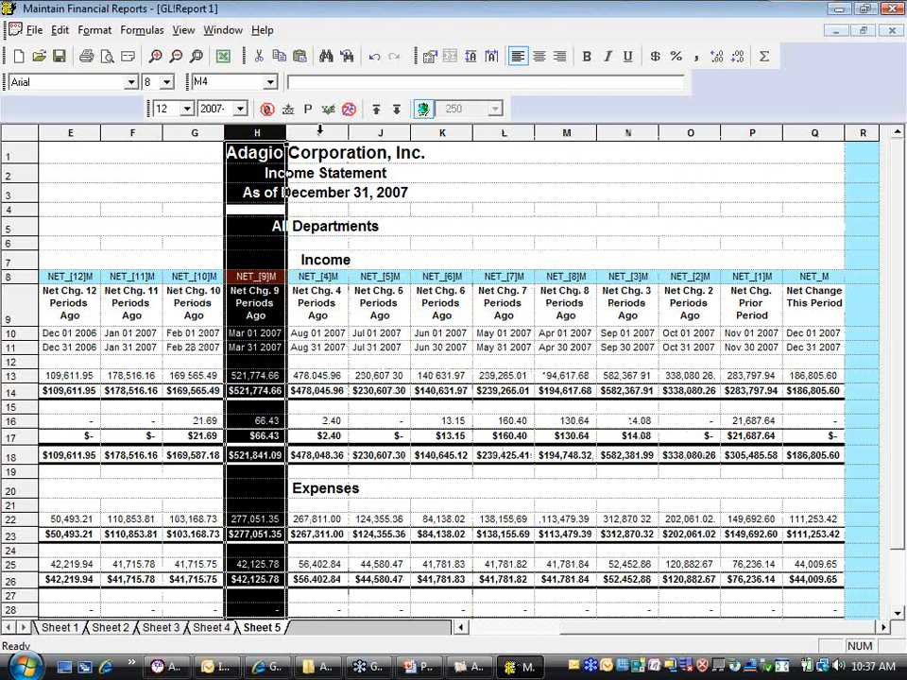
Move the 4 Periods Ago column just before 3 Periods Ago and the 8 Periods Ago column just after 9 Periods Ago
{"action": "left_click", "coordinate": [319, 132]}
{"action": "left_click_drag", "start_coordinate": [319, 132], "coordinate": [573, 132]}
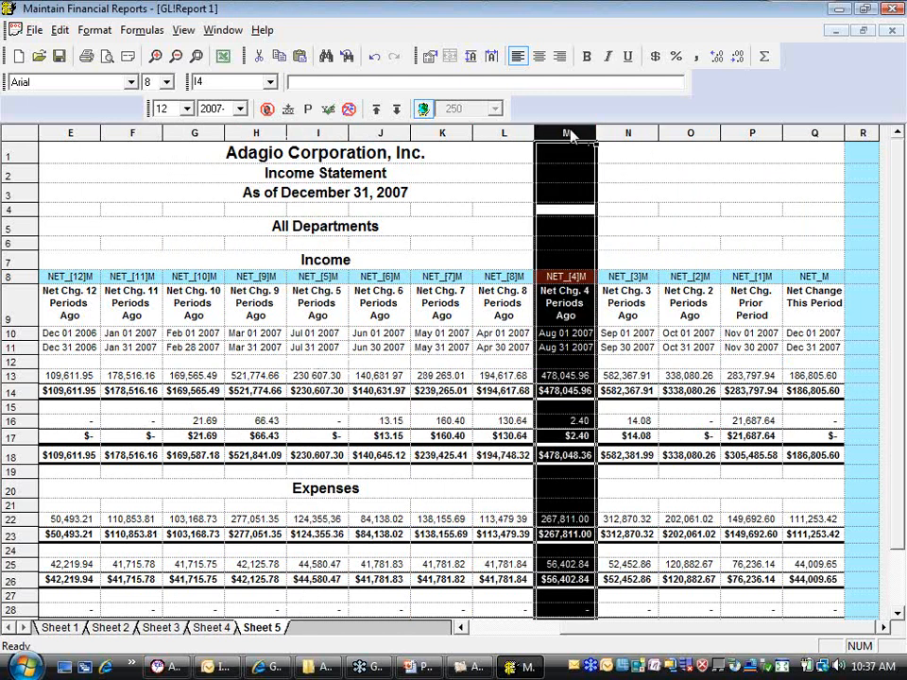
{"action": "left_click", "coordinate": [503, 132]}
{"action": "left_click_drag", "start_coordinate": [503, 132], "coordinate": [288, 151]}
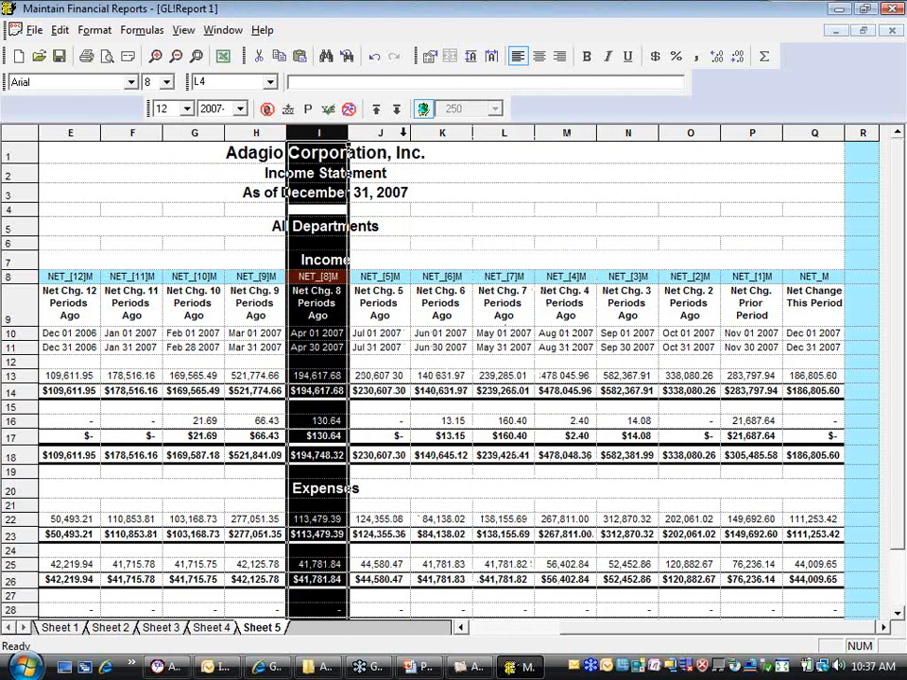
Move the 5 Periods Ago column just before 4 Periods Ago and the 7 Periods Ago column just after 8 Periods Ago
{"action": "left_click", "coordinate": [403, 132]}
{"action": "left_click_drag", "start_coordinate": [404, 132], "coordinate": [535, 142]}
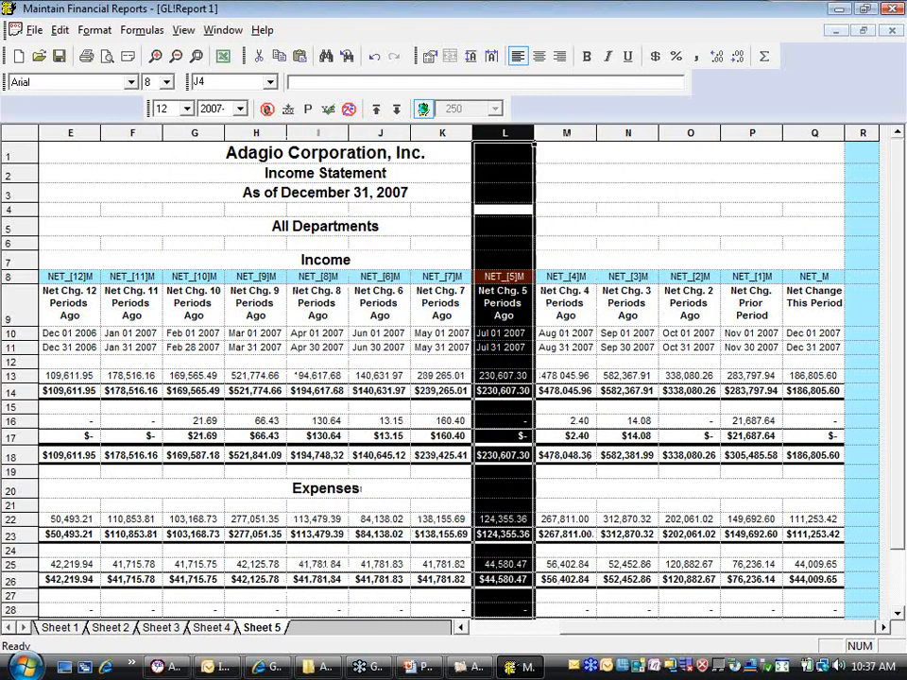
{"action": "left_click", "coordinate": [464, 133]}
{"action": "left_click_drag", "start_coordinate": [464, 132], "coordinate": [347, 106]}
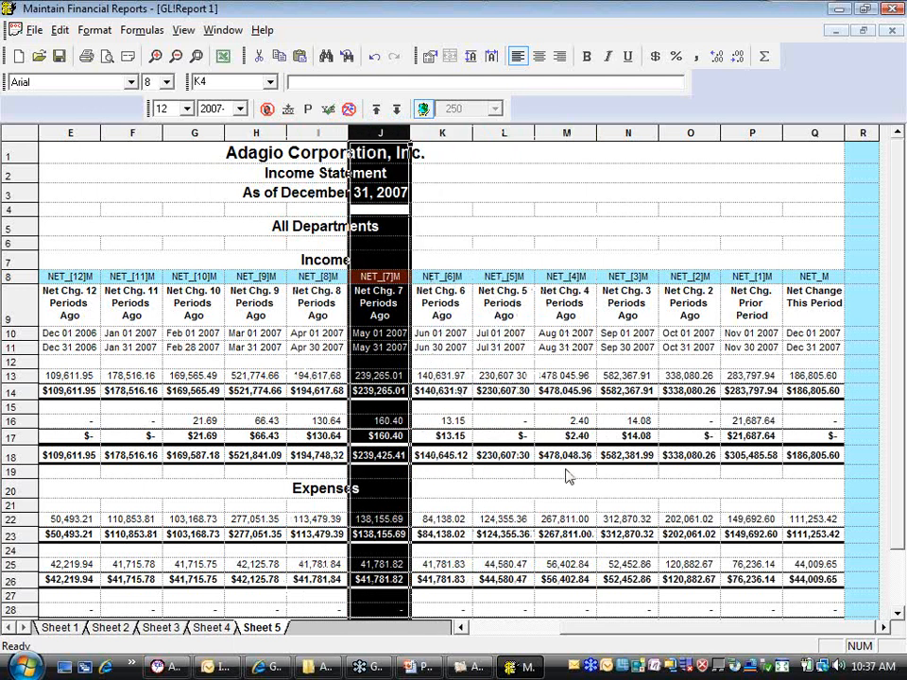
Review the reordered rolling-period columns and the income statements on Sheet 2 and Sheet 3
{"action": "left_click_drag", "start_coordinate": [641, 631], "coordinate": [570, 634]}
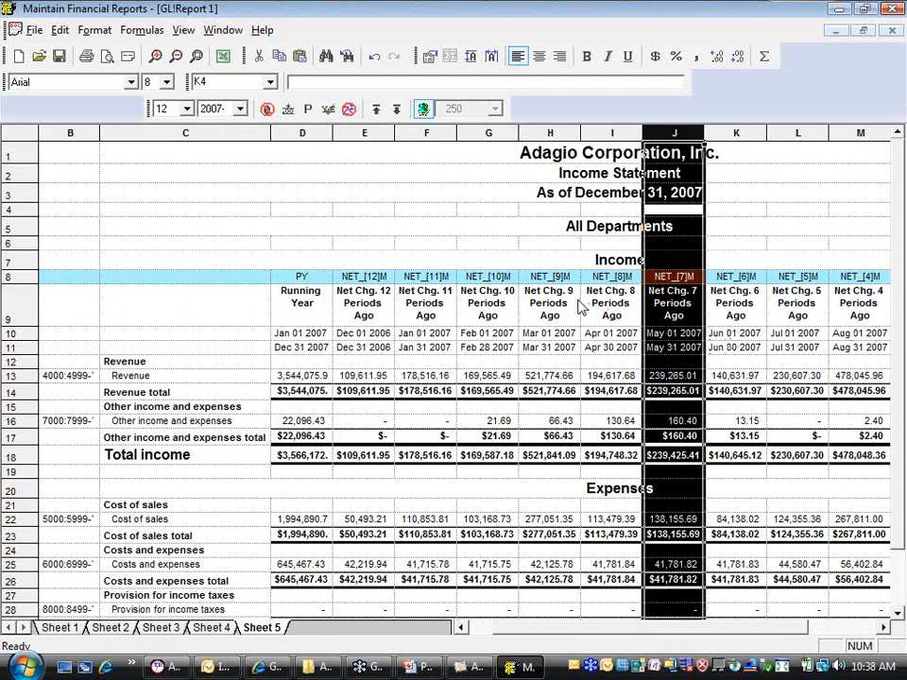
{"action": "mouse_move", "coordinate": [580, 633]}
{"action": "left_mouse_down"}
{"action": "mouse_move", "coordinate": [669, 640]}
{"action": "mouse_move", "coordinate": [598, 636]}
{"action": "left_mouse_up"}
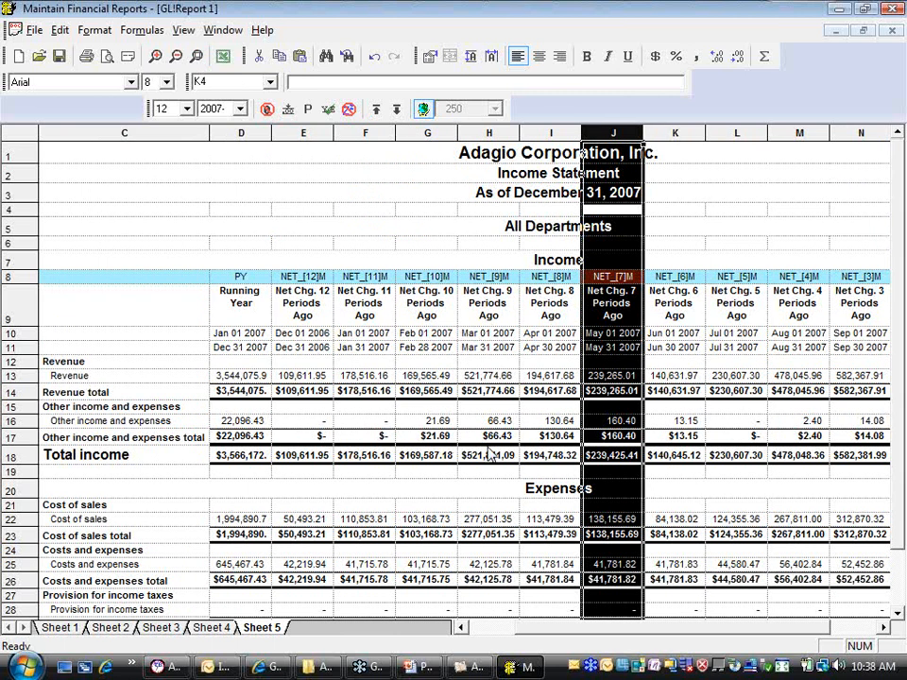
{"action": "left_click", "coordinate": [108, 629]}
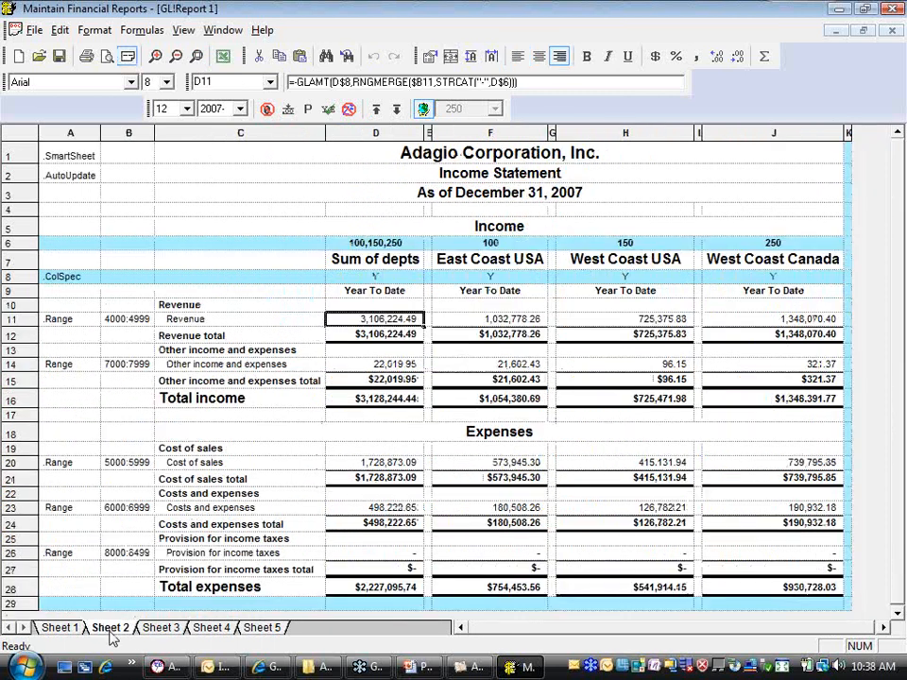
{"action": "left_click", "coordinate": [160, 628]}
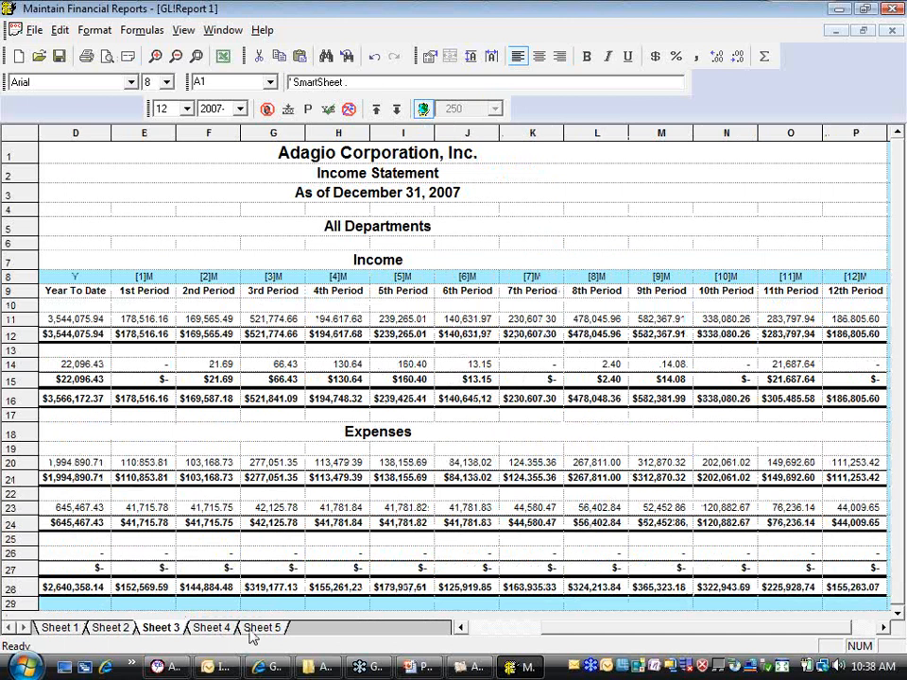
Insert a blank worksheet after Sheet 5
{"action": "left_click", "coordinate": [183, 30]}
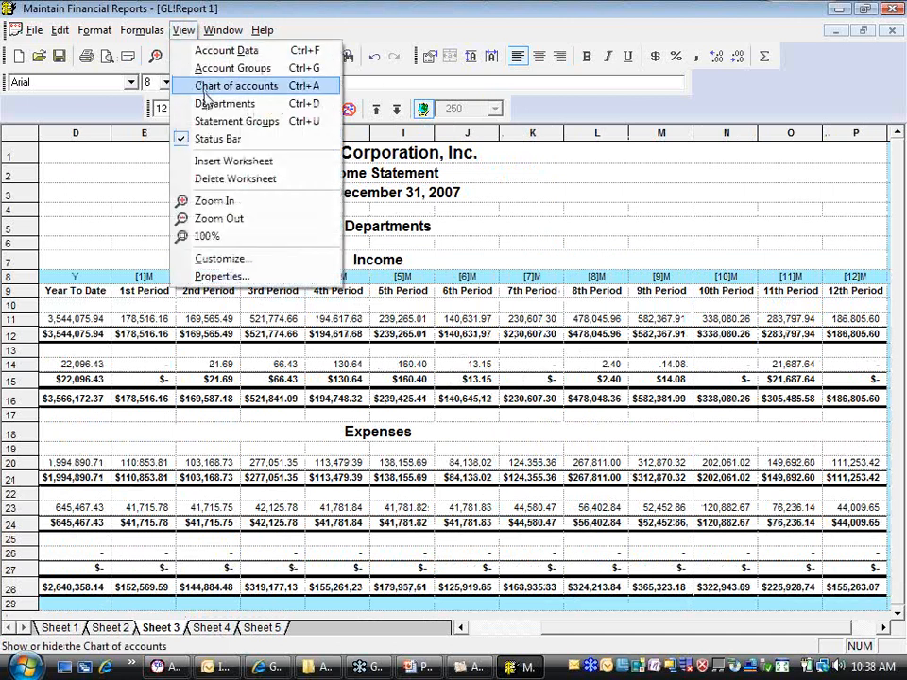
{"action": "left_click", "coordinate": [222, 161]}
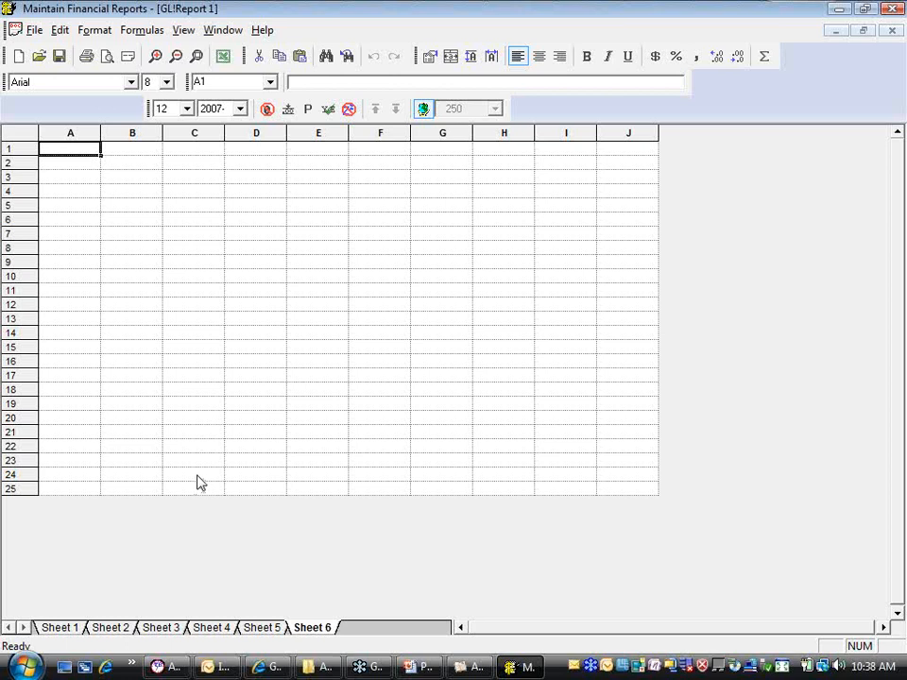
Examine the column specification row on Sheet 1 and the current-year net change symbols in the account data fields
{"action": "left_click", "coordinate": [68, 629]}
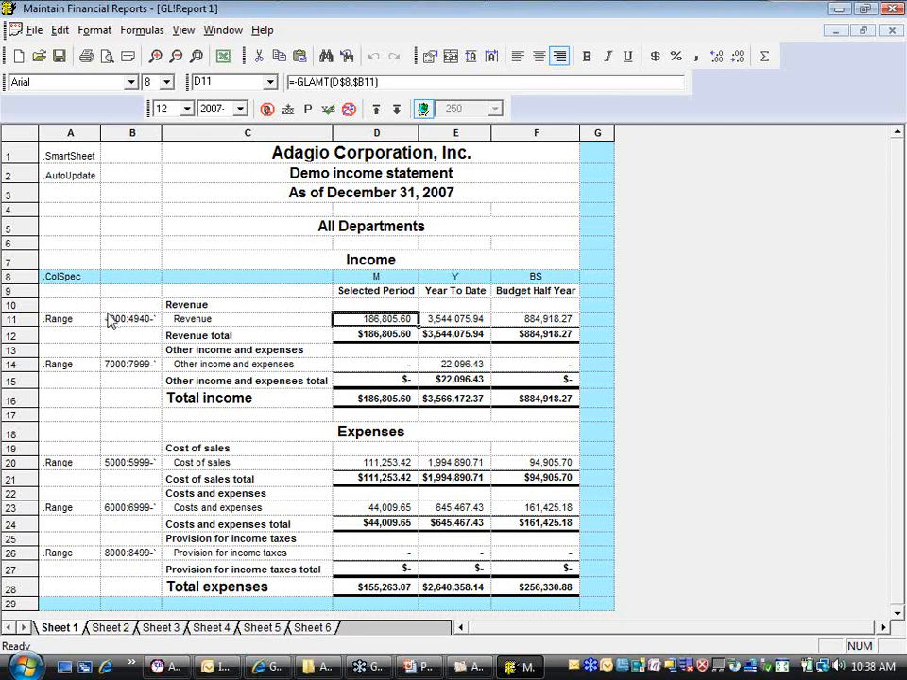
{"action": "left_click", "coordinate": [22, 277]}
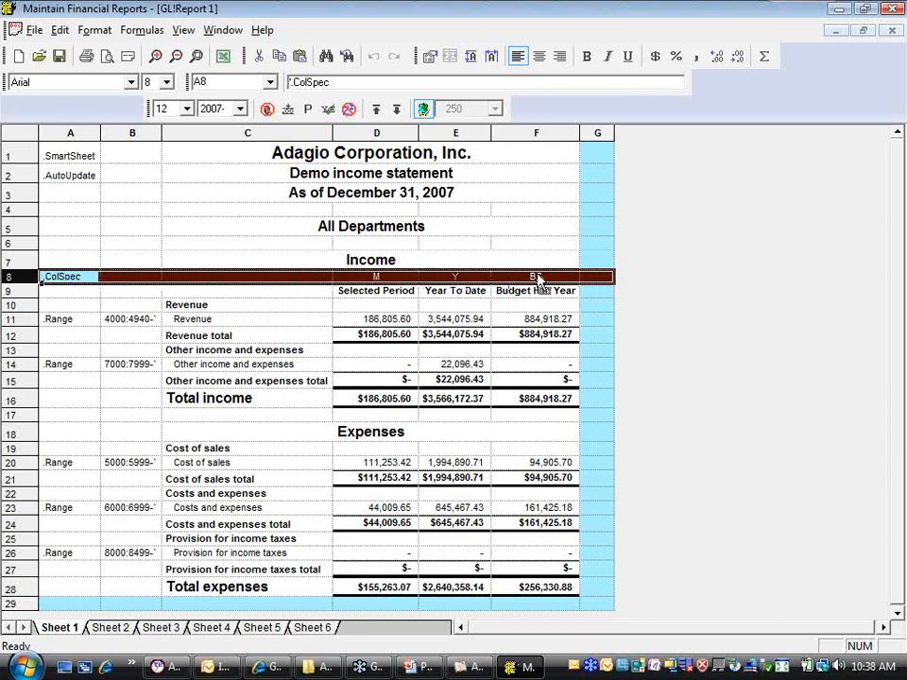
{"action": "left_click", "coordinate": [472, 246]}
{"action": "left_click", "coordinate": [185, 31]}
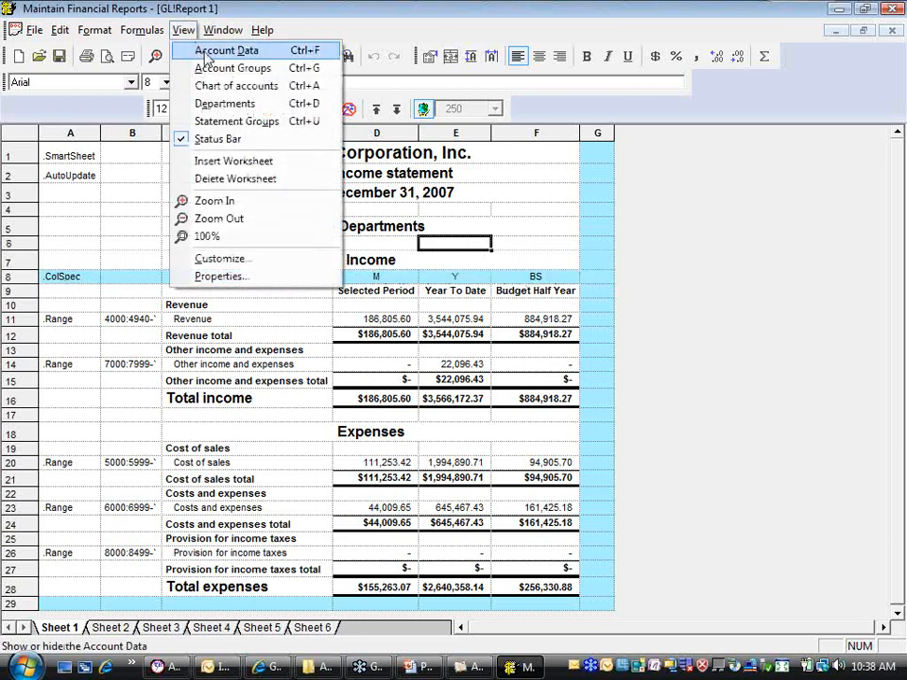
{"action": "left_click", "coordinate": [206, 55]}
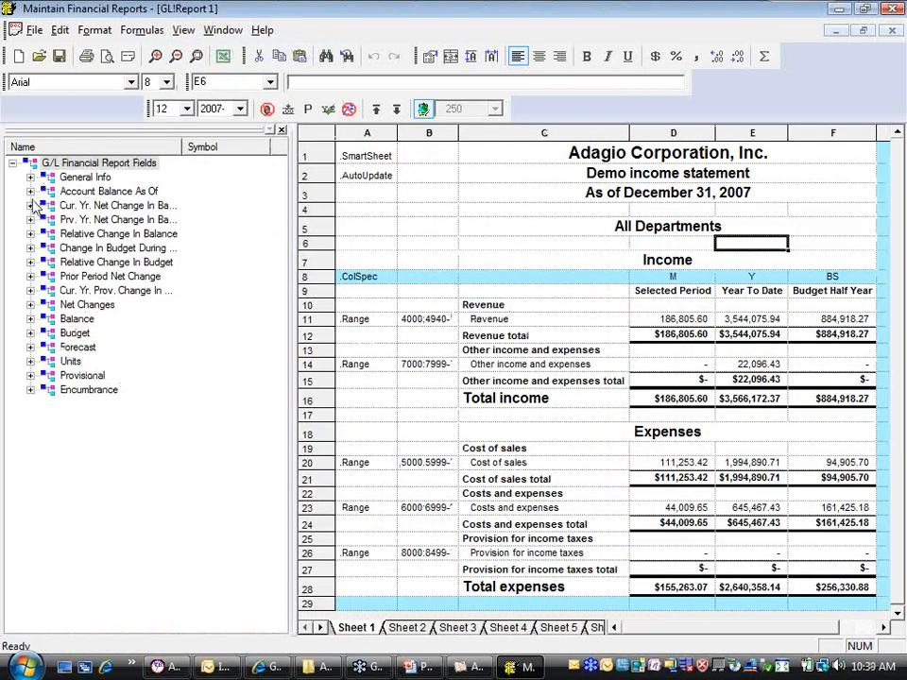
{"action": "left_click", "coordinate": [30, 205]}
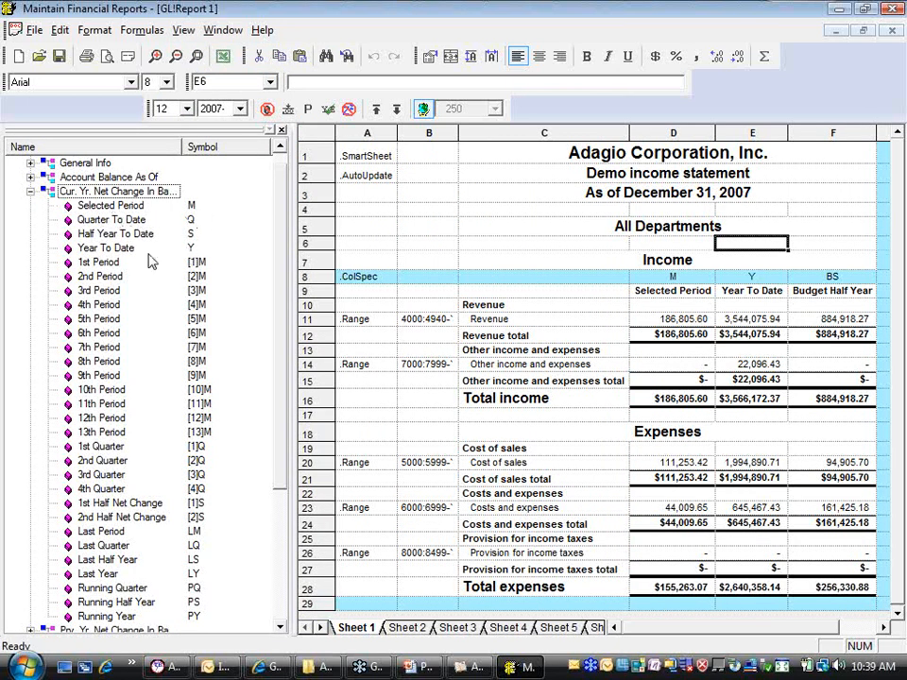
{"action": "left_click", "coordinate": [281, 130]}
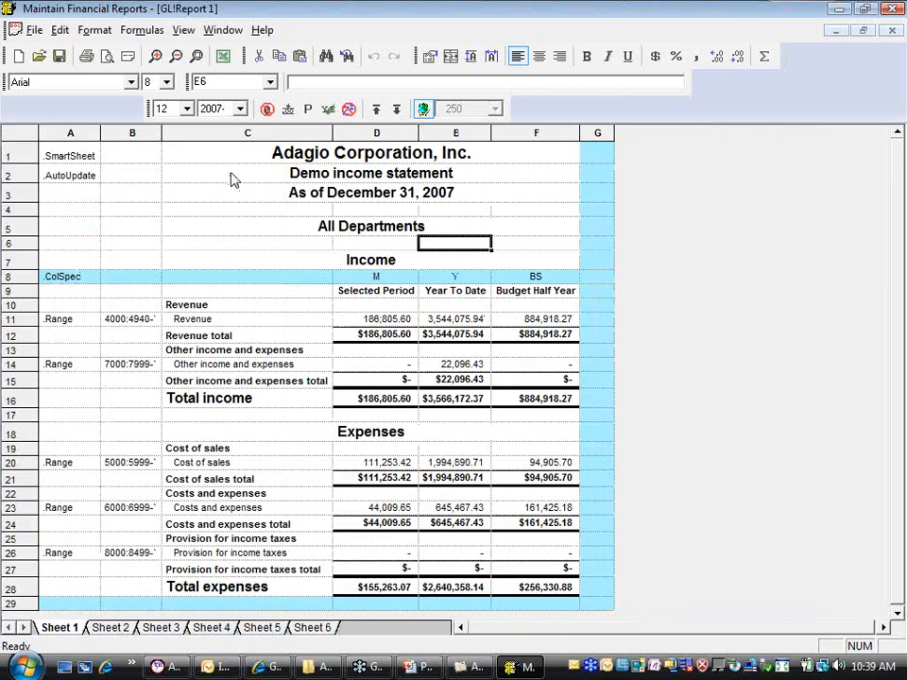
Check the print-hiding option of column specification row 8 and preview the printed income statement on Sheet 1
{"action": "left_click", "coordinate": [22, 276]}
{"action": "right_click", "coordinate": [23, 276]}
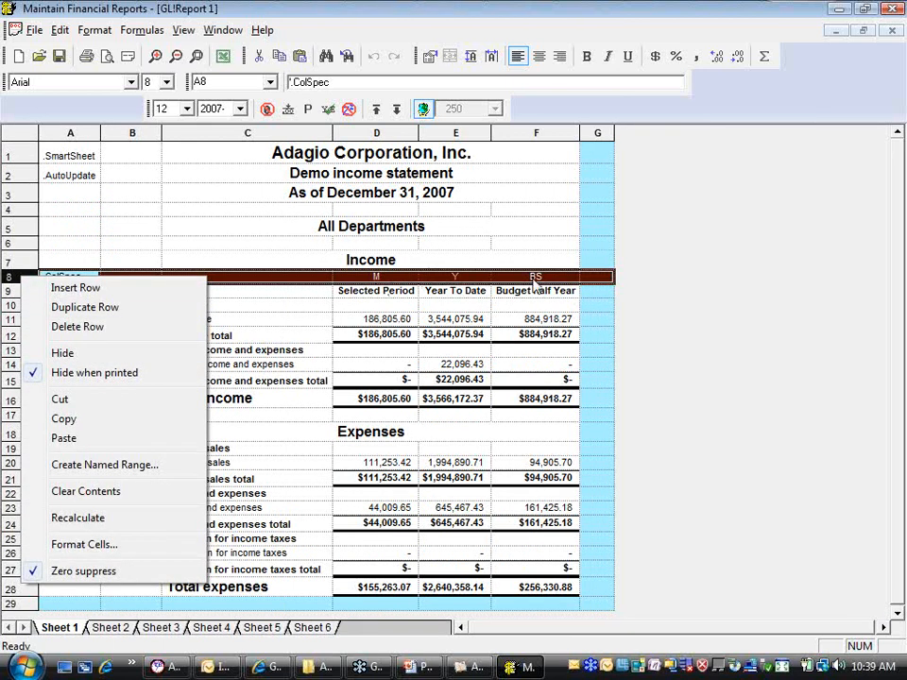
{"action": "left_click", "coordinate": [131, 260]}
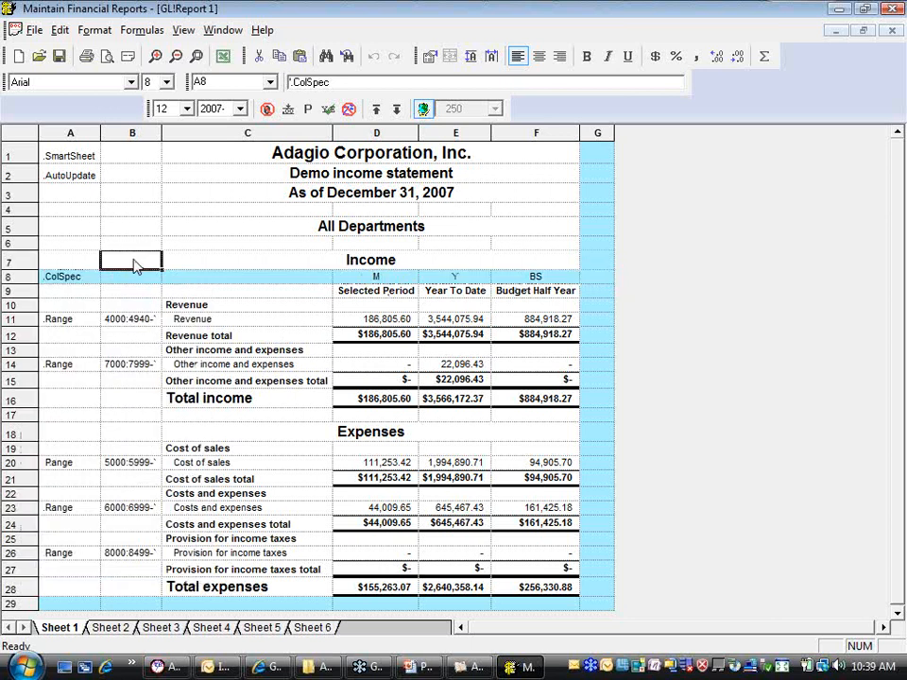
{"action": "left_click", "coordinate": [105, 58]}
{"action": "left_click", "coordinate": [605, 236]}
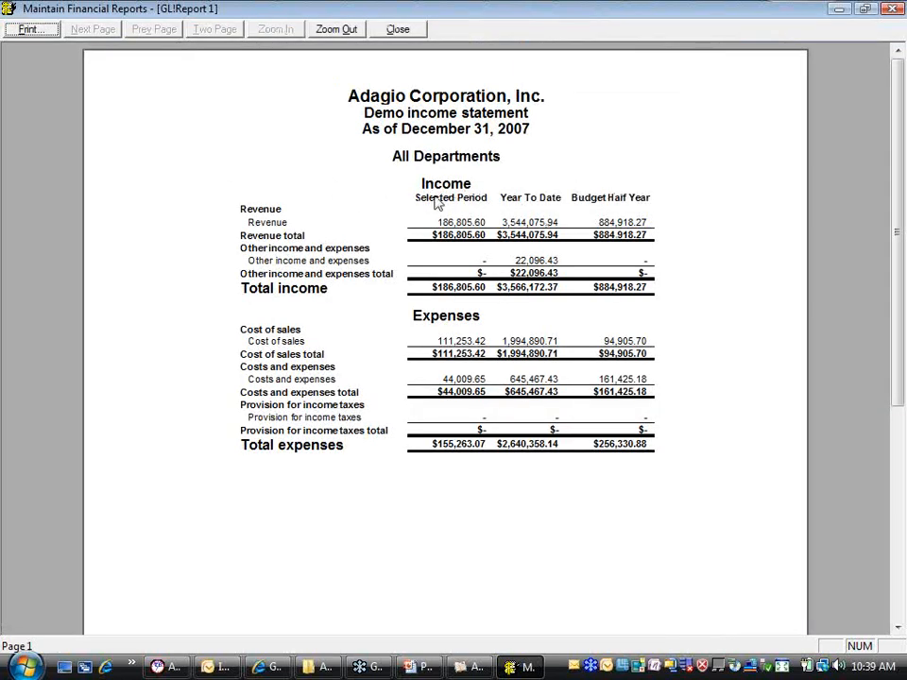
{"action": "left_click", "coordinate": [404, 33]}
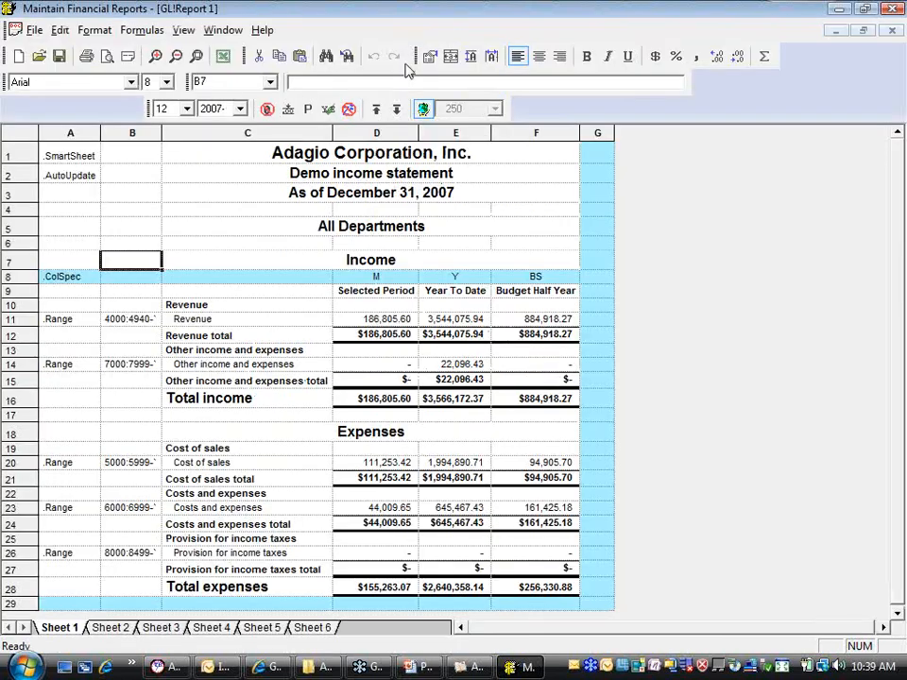
Expand the Sheet 1 ranges into individual accounts to inspect the detail, and collapse them back to range rows
{"action": "left_click", "coordinate": [347, 109]}
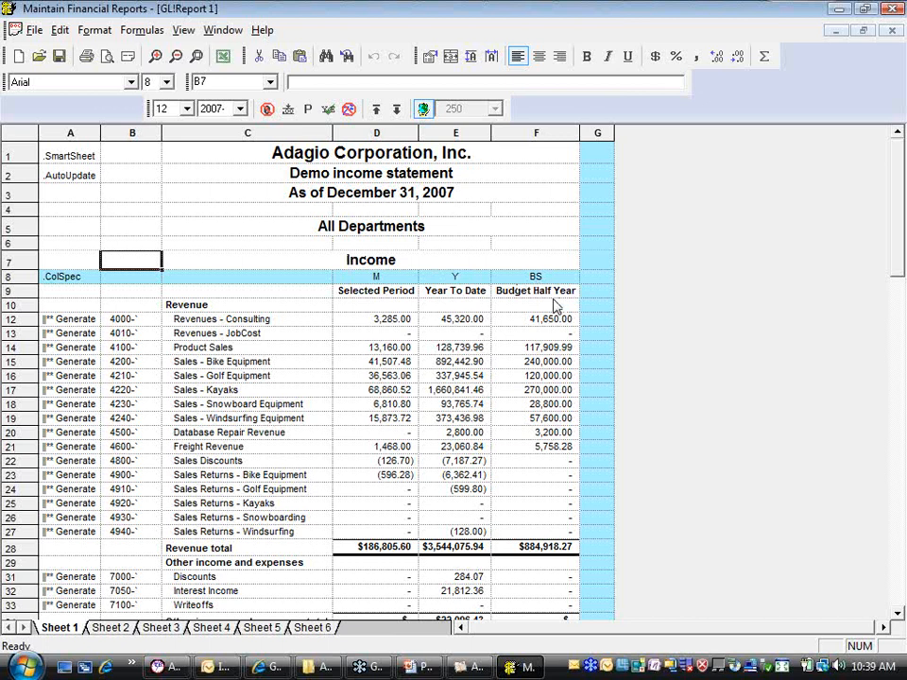
{"action": "left_click", "coordinate": [376, 108]}
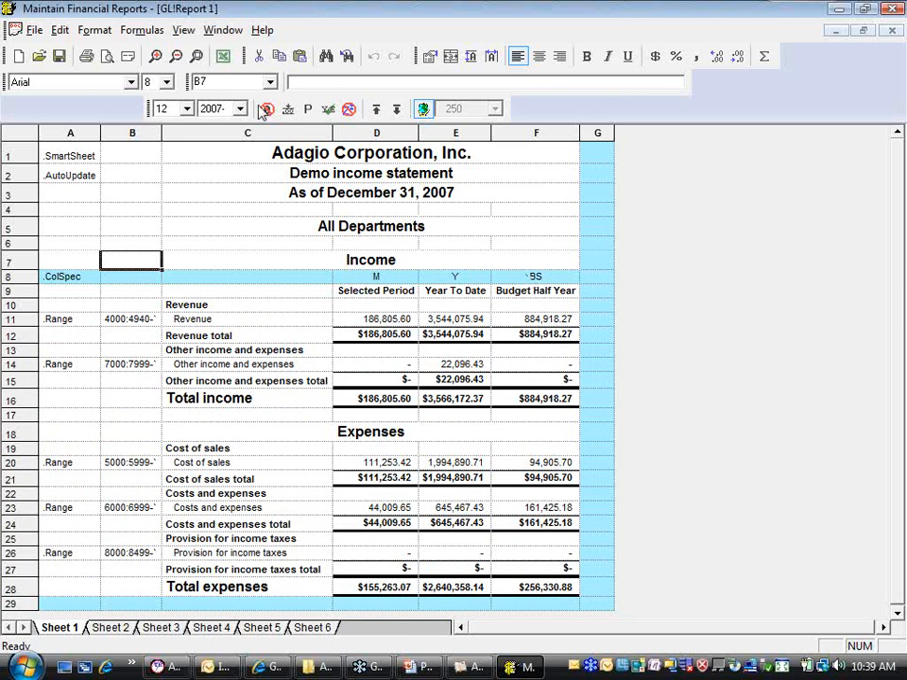
Look up the Relative Change In Budget symbols and set the Budget Half Year column's specification in F8 to BY
{"action": "left_click", "coordinate": [183, 31]}
{"action": "left_click", "coordinate": [220, 52]}
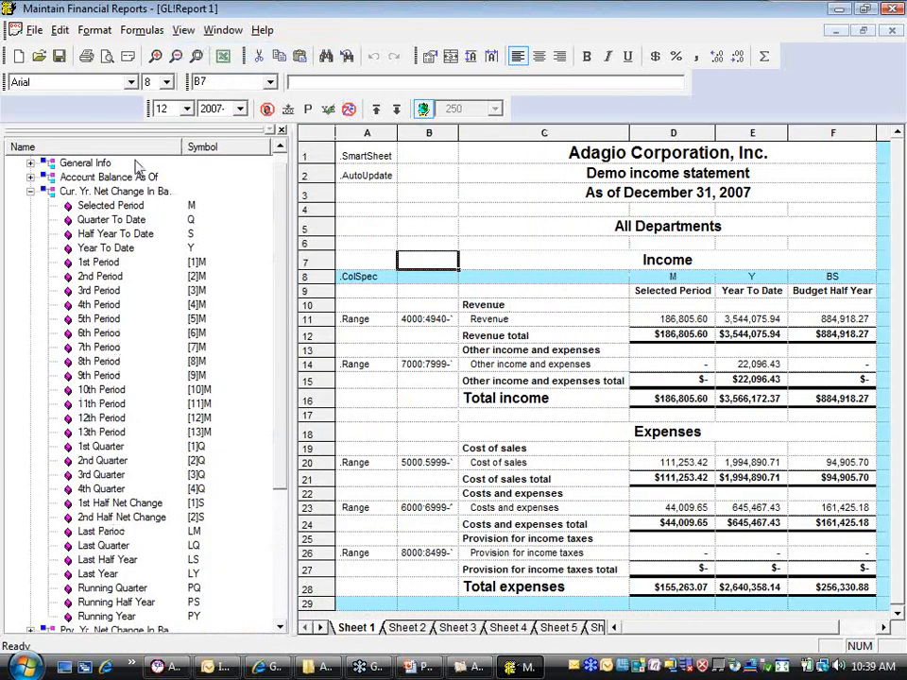
{"action": "left_click", "coordinate": [31, 191]}
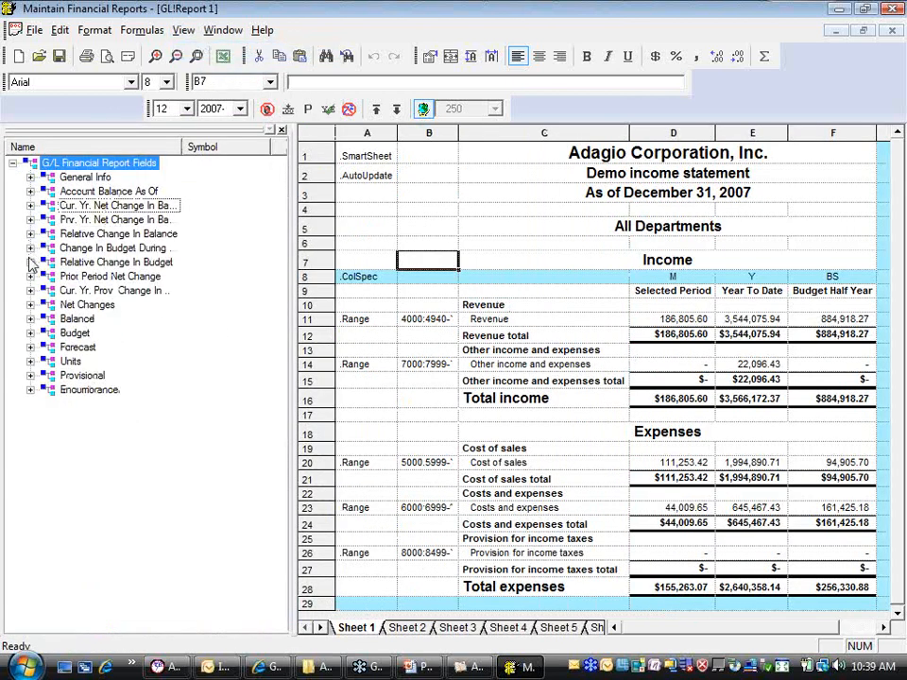
{"action": "left_click", "coordinate": [31, 262]}
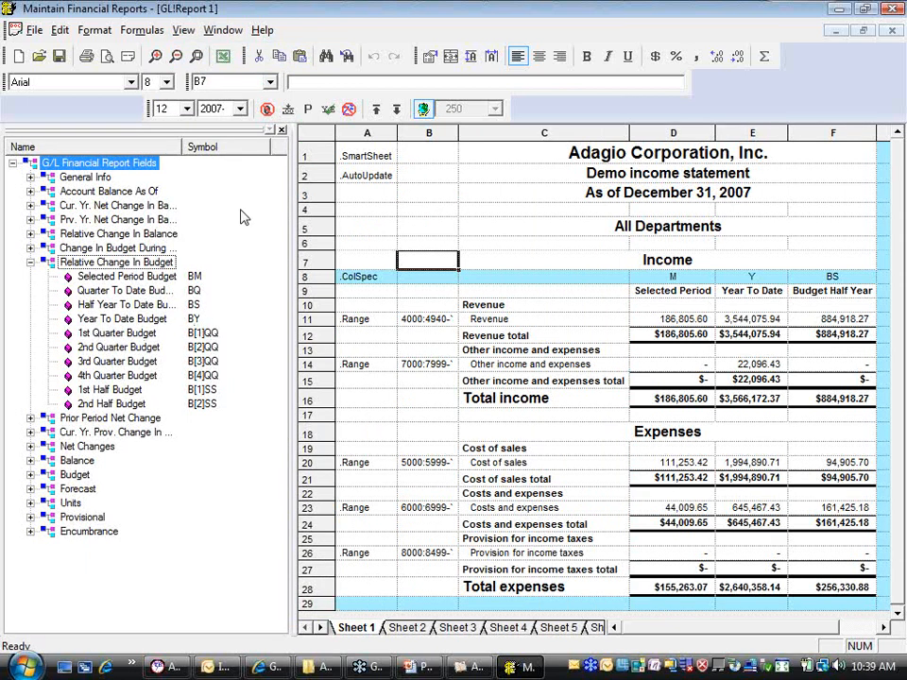
{"action": "left_click", "coordinate": [282, 129]}
{"action": "left_click", "coordinate": [518, 279]}
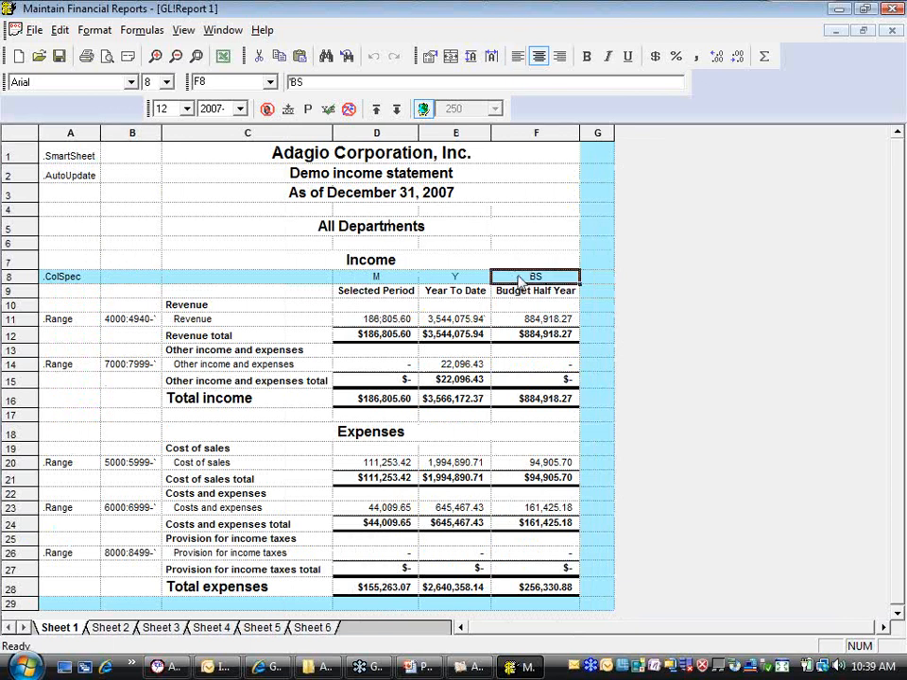
{"action": "type", "text": "BY"}
{"action": "key", "text": "Return"}
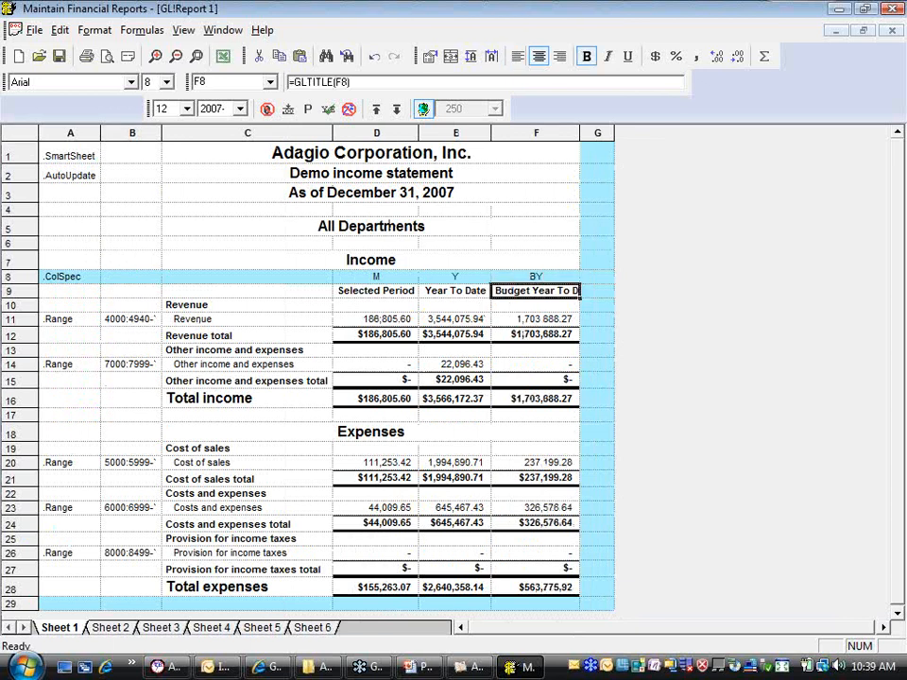
Increase the height of heading row 9 to fit two-line titles and narrow budget column F slightly
{"action": "double_click", "coordinate": [21, 297]}
{"action": "left_click", "coordinate": [544, 331]}
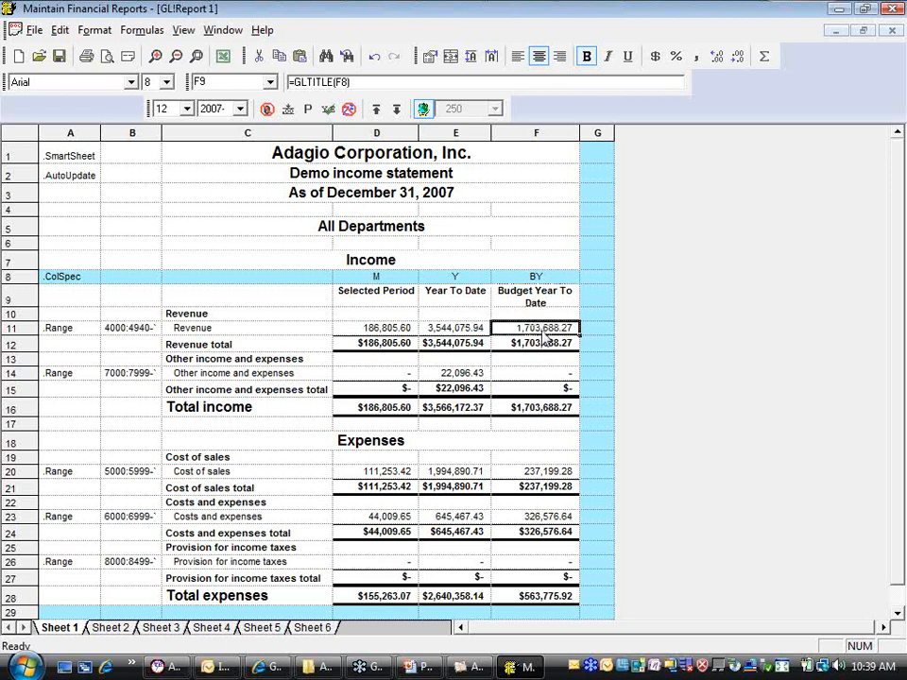
{"action": "left_click_drag", "start_coordinate": [11, 306], "coordinate": [14, 314]}
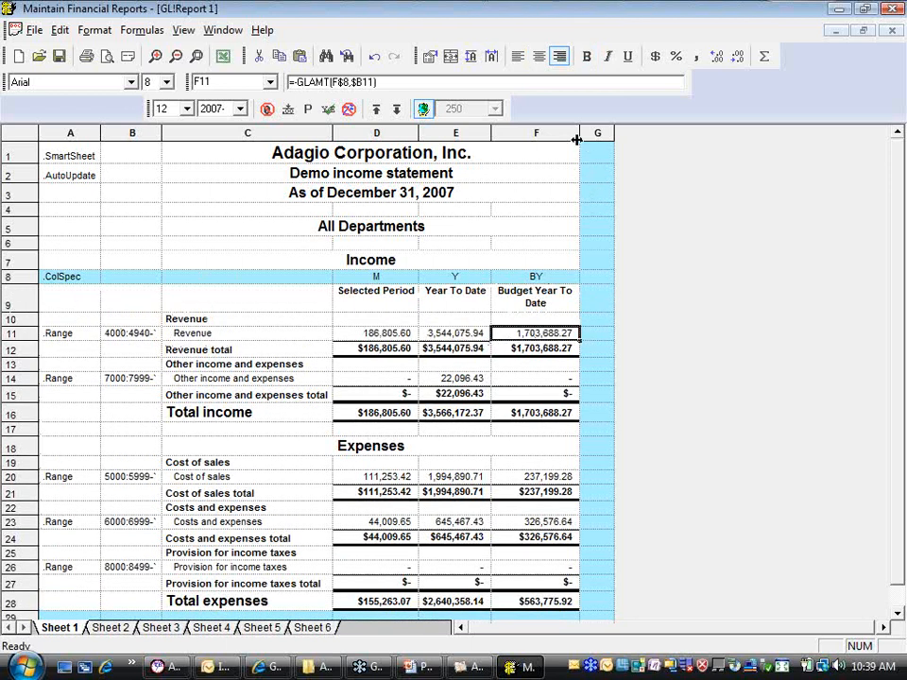
{"action": "left_click_drag", "start_coordinate": [578, 139], "coordinate": [564, 139]}
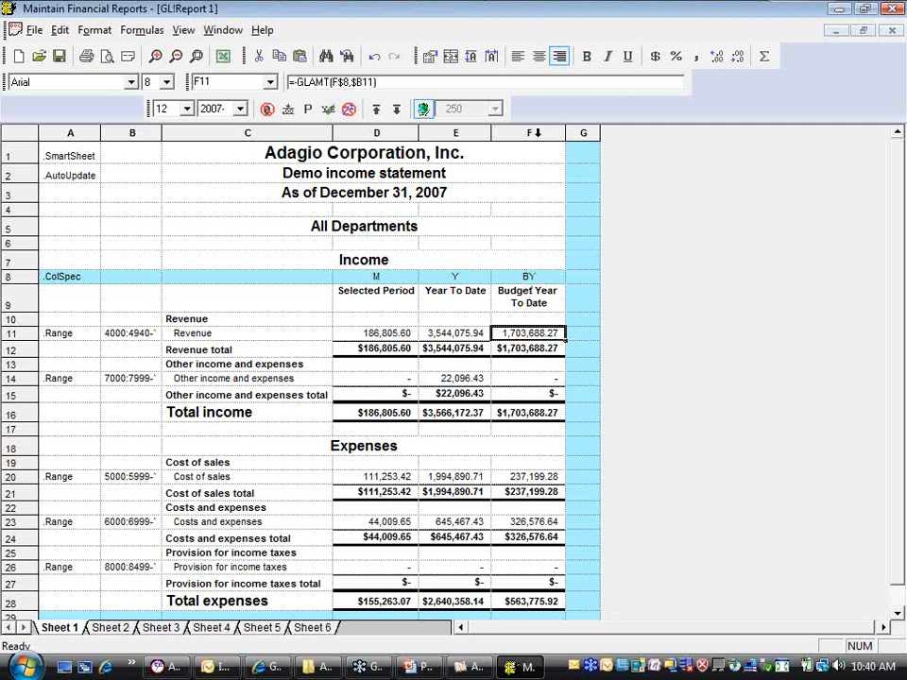
Duplicate the Budget Year To Date column and set the copy's column specification in G8 to LYY
{"action": "left_click", "coordinate": [536, 134]}
{"action": "right_click", "coordinate": [538, 134]}
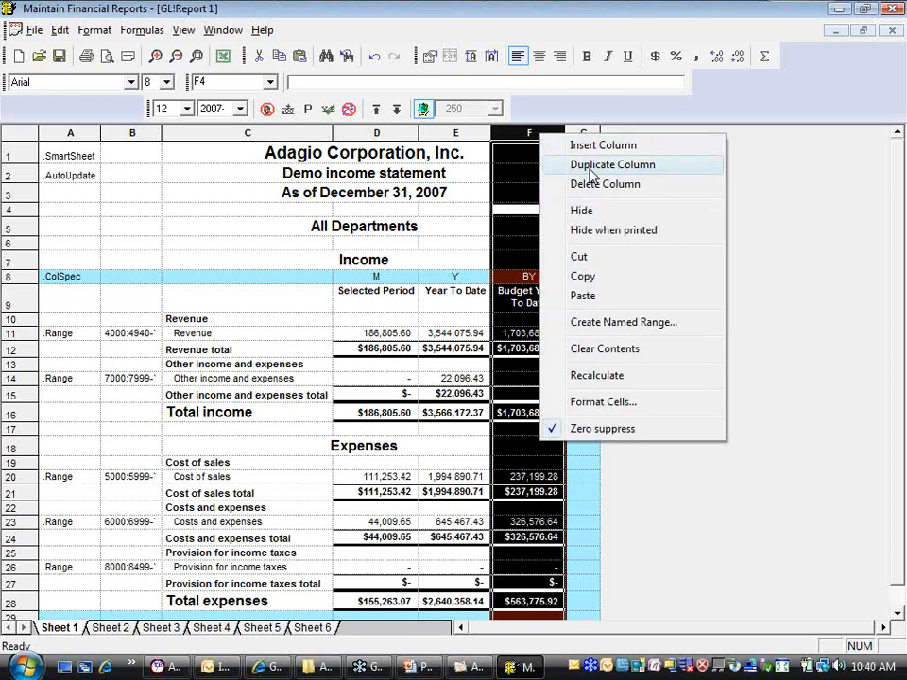
{"action": "left_click", "coordinate": [592, 173]}
{"action": "left_click", "coordinate": [603, 279]}
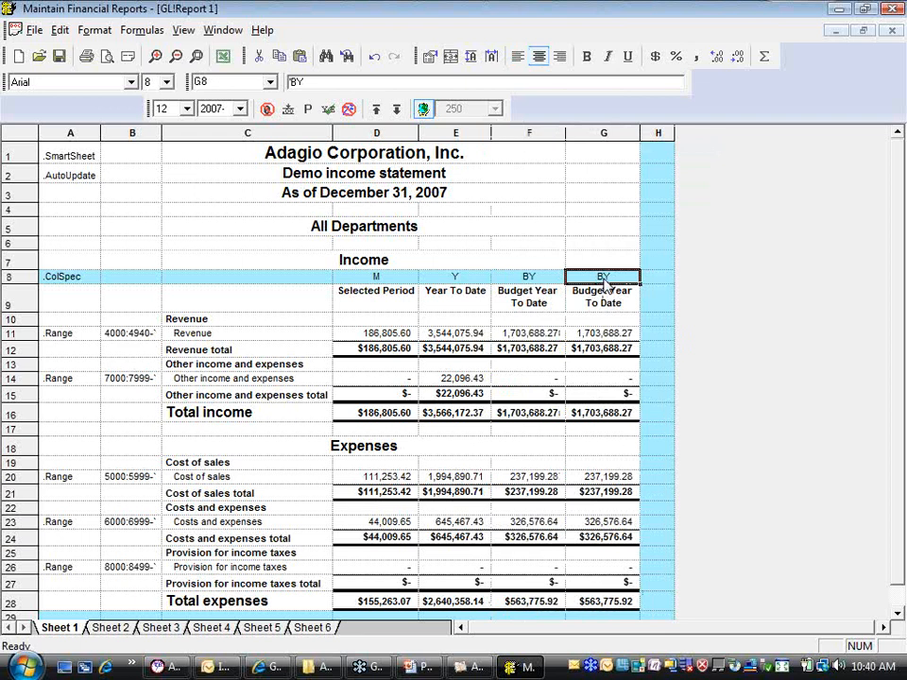
{"action": "type", "text": "LYY"}
{"action": "key", "text": "Return"}
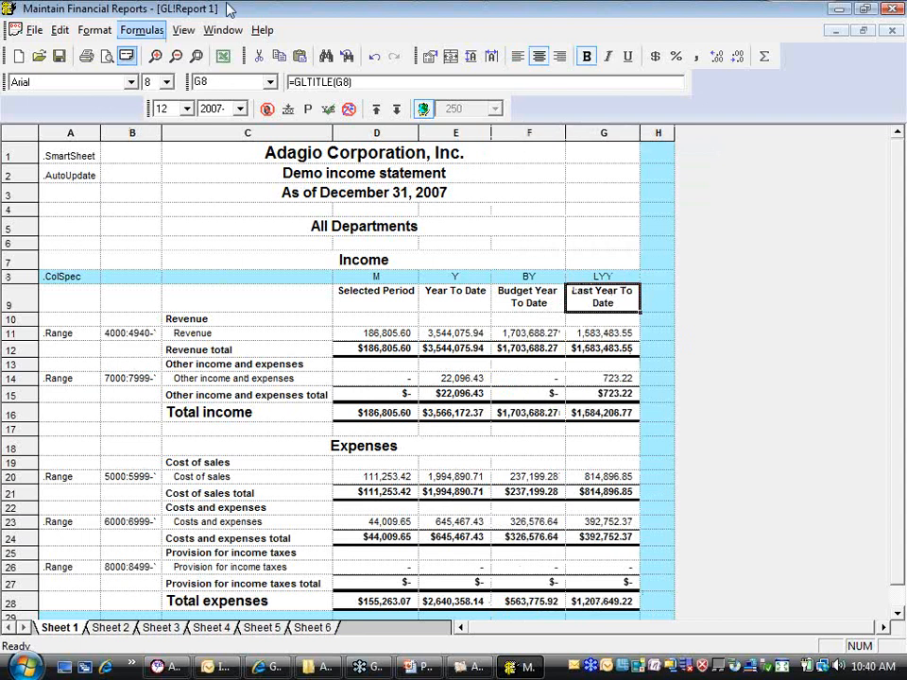
Move the Last Year To Date column in front of the Budget Year To Date column
{"action": "left_click", "coordinate": [600, 133]}
{"action": "left_click_drag", "start_coordinate": [617, 137], "coordinate": [503, 163]}
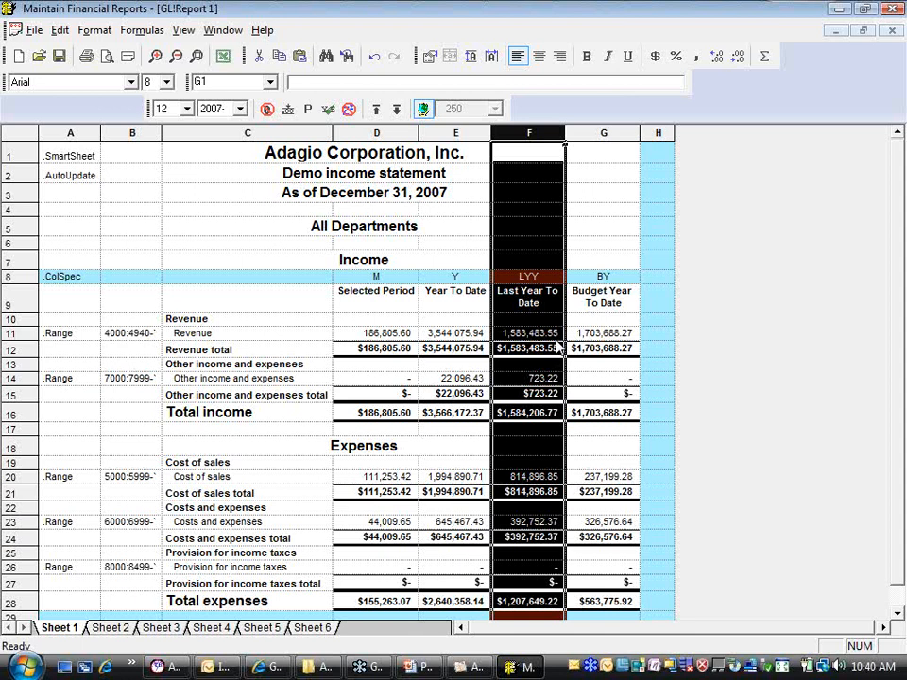
{"action": "left_click", "coordinate": [573, 323]}
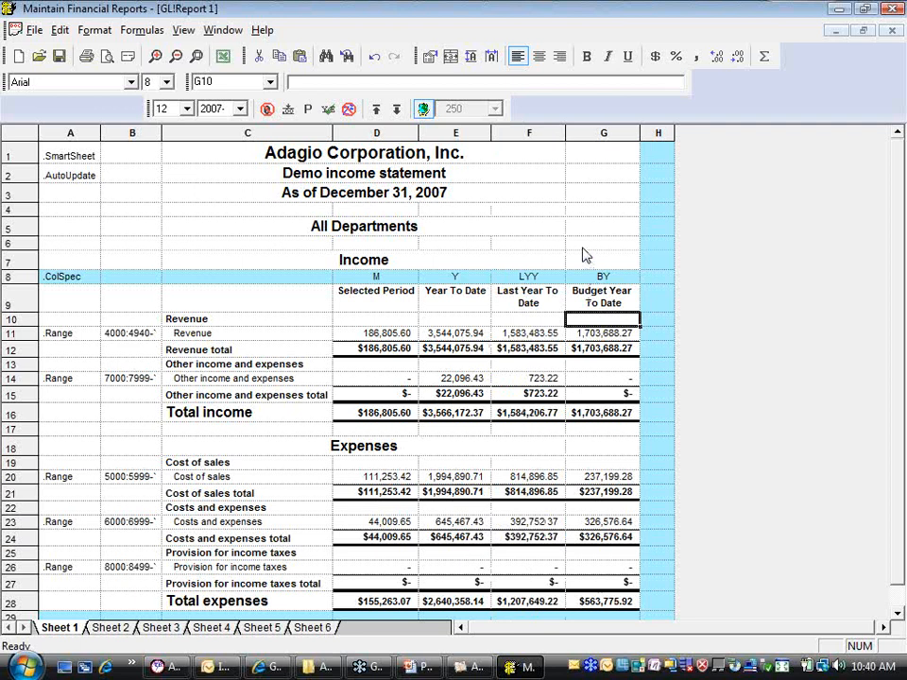
{"action": "right_click", "coordinate": [596, 134]}
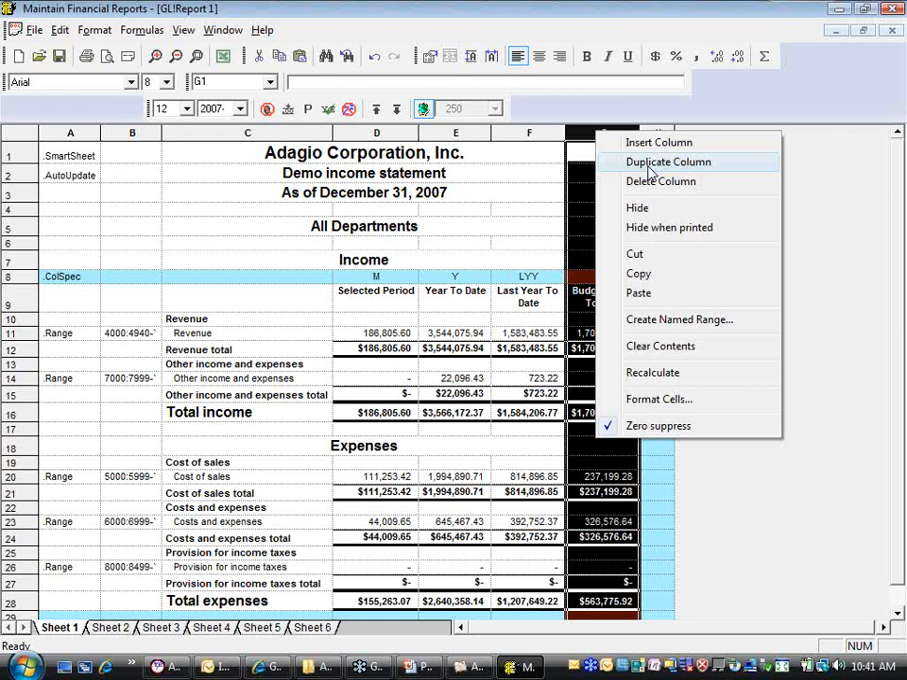
{"action": "left_click", "coordinate": [546, 133]}
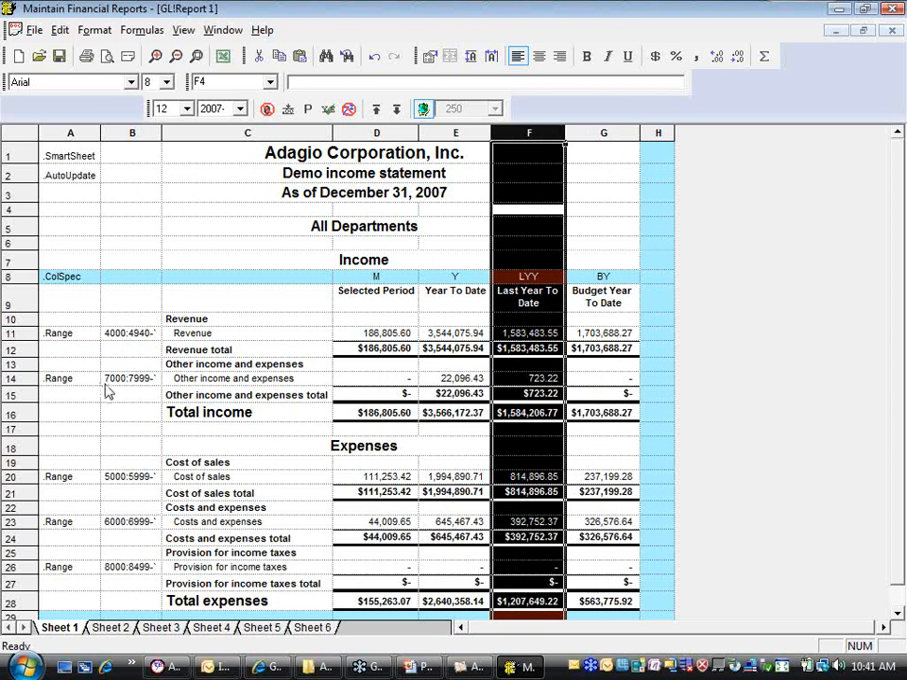
Expand the ranges to review account details with the last-year and budget columns, and collapse them back to range rows
{"action": "left_click", "coordinate": [395, 108]}
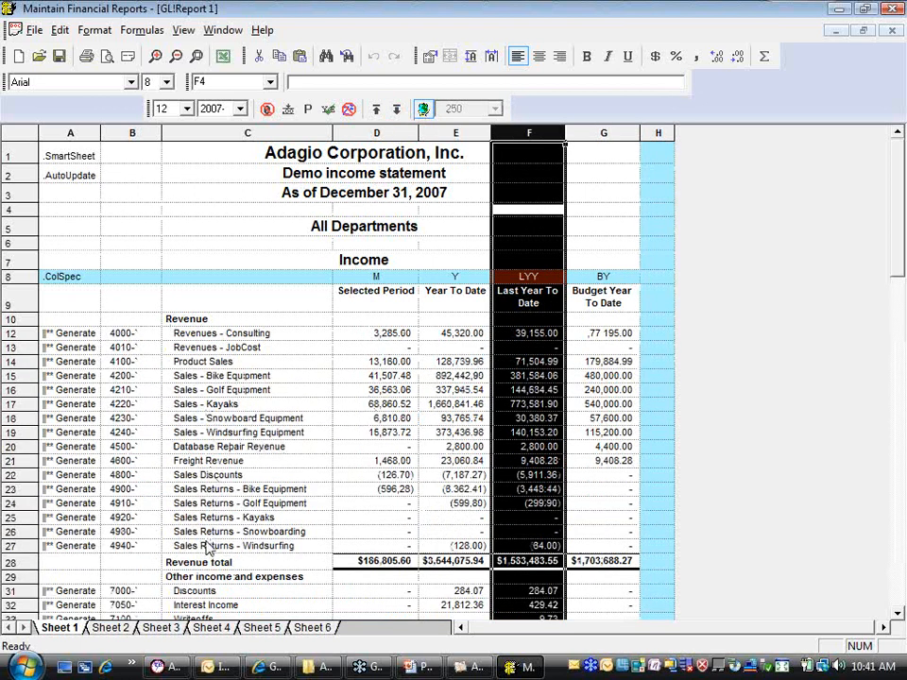
{"action": "left_click", "coordinate": [200, 475]}
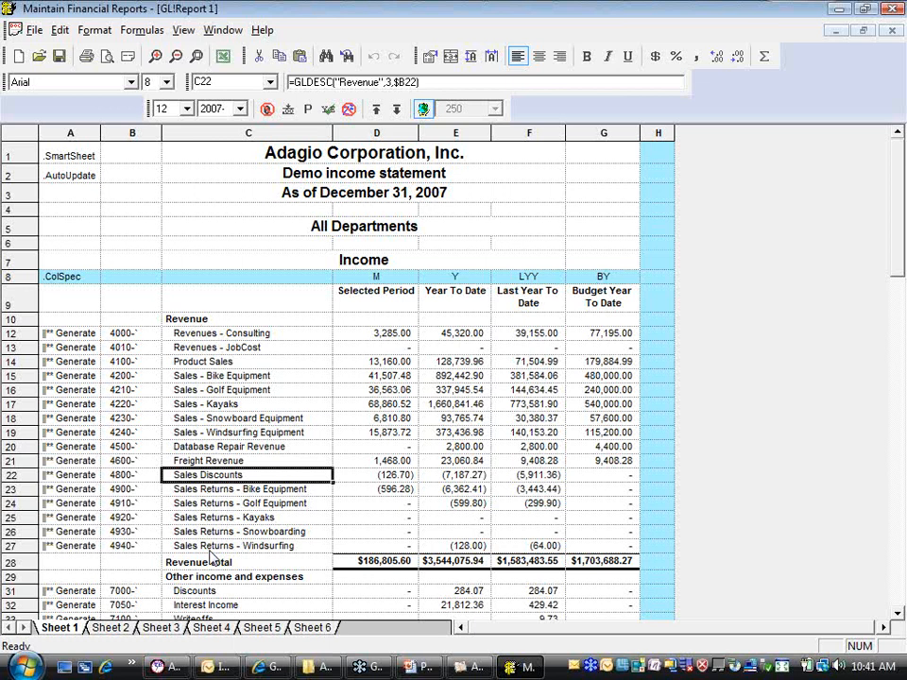
{"action": "left_click", "coordinate": [376, 109]}
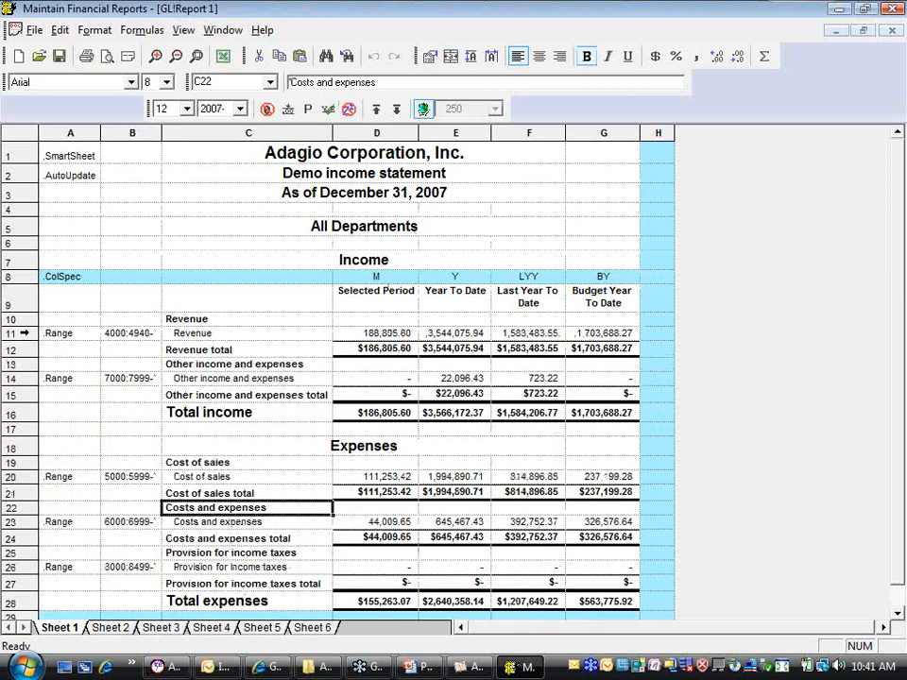
Duplicate the Revenue range row 11 and set the account range in B11 to 4000:4899
{"action": "left_click", "coordinate": [25, 332]}
{"action": "right_click", "coordinate": [24, 332]}
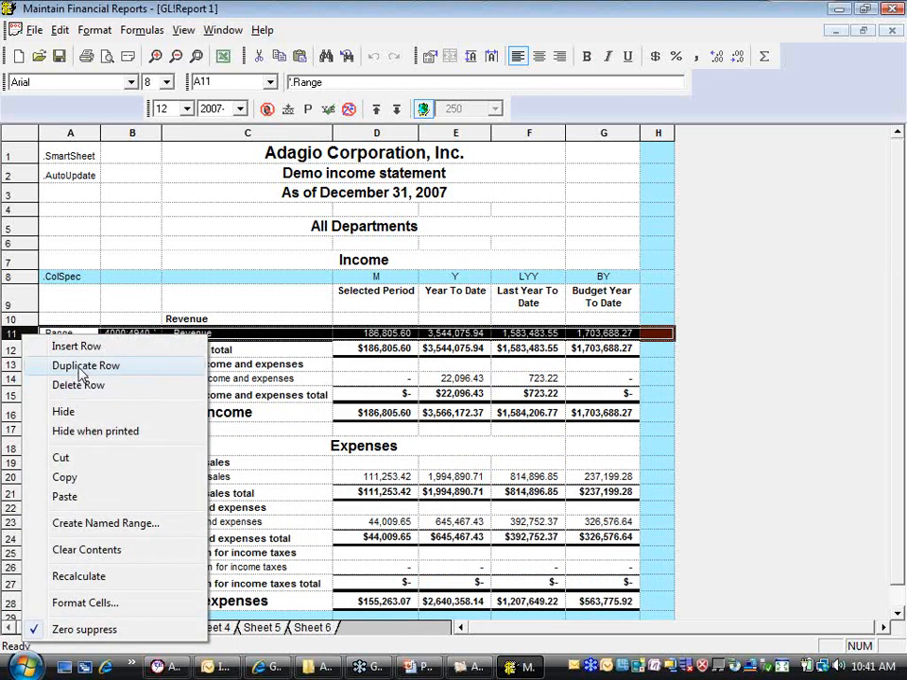
{"action": "left_click", "coordinate": [83, 374]}
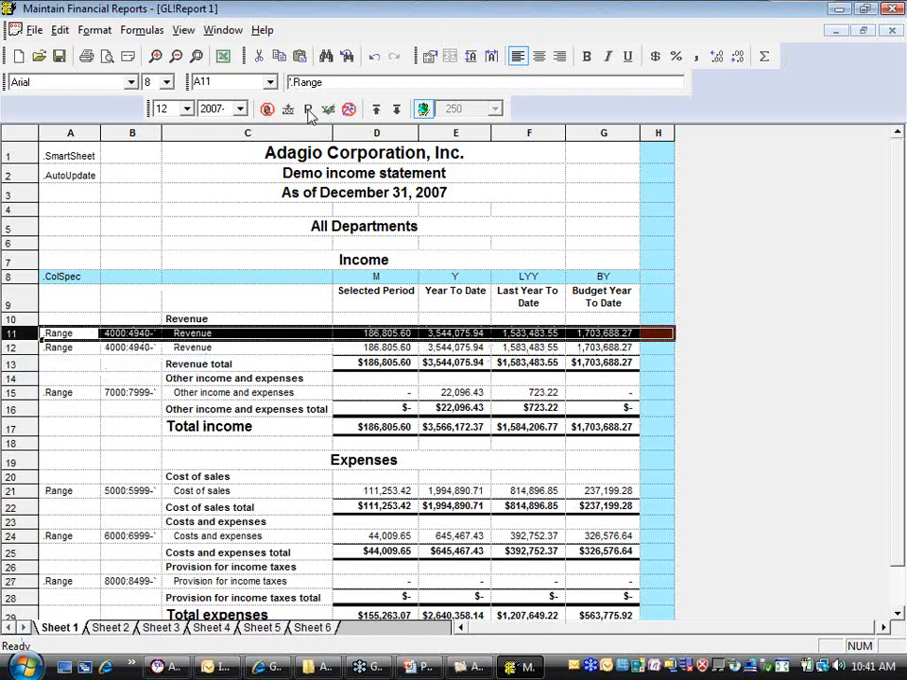
{"action": "left_click", "coordinate": [129, 336]}
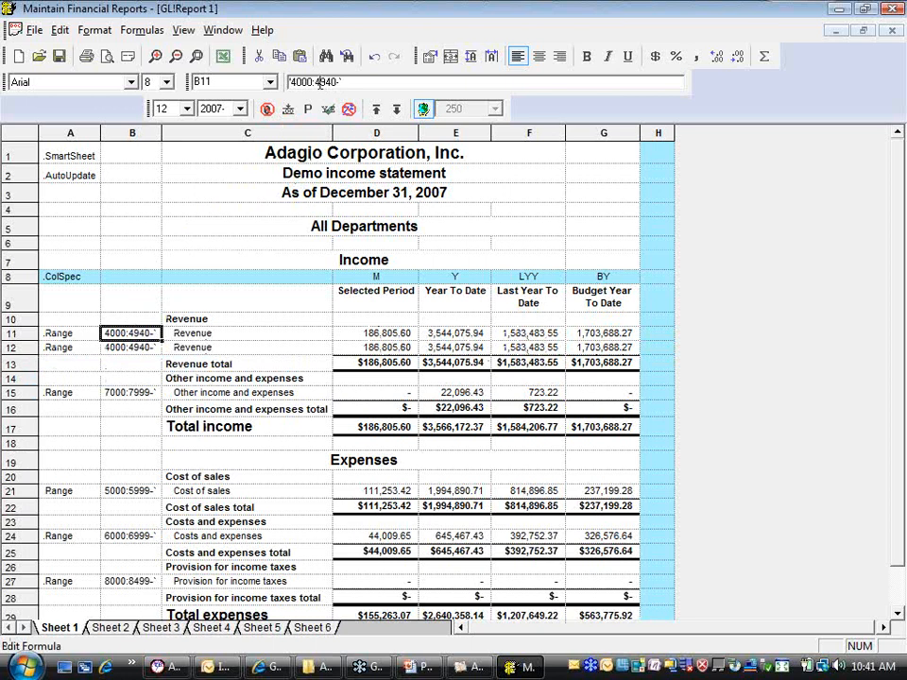
{"action": "left_click_drag", "start_coordinate": [320, 84], "coordinate": [337, 82]}
{"action": "type", "text": "899"}
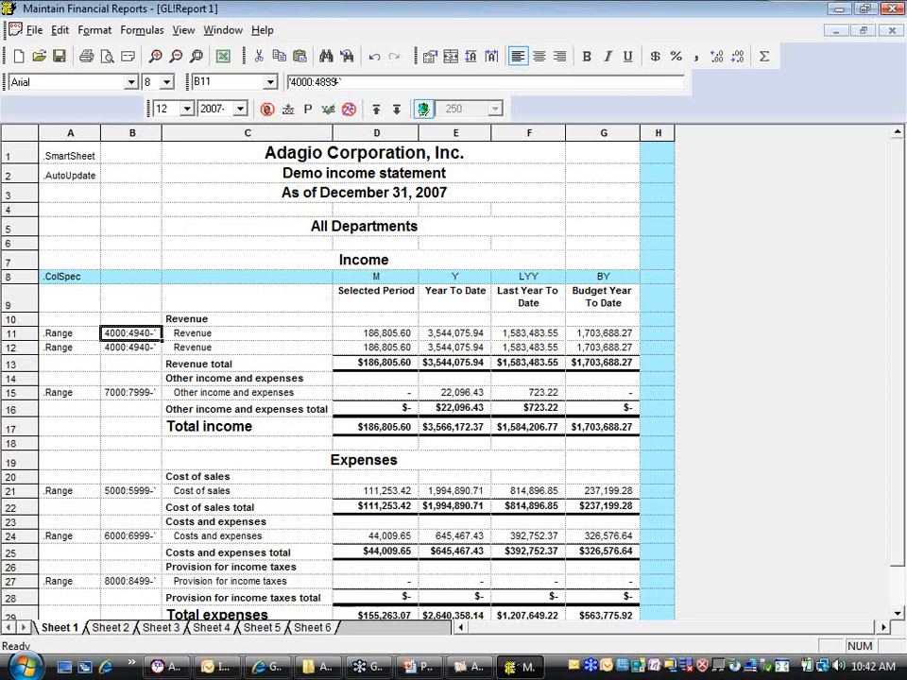
{"action": "key", "text": "Return"}
Set the account range of the duplicated Revenue row in B12 to 4900:4999 and collapse the ranges
{"action": "key", "text": "Down"}
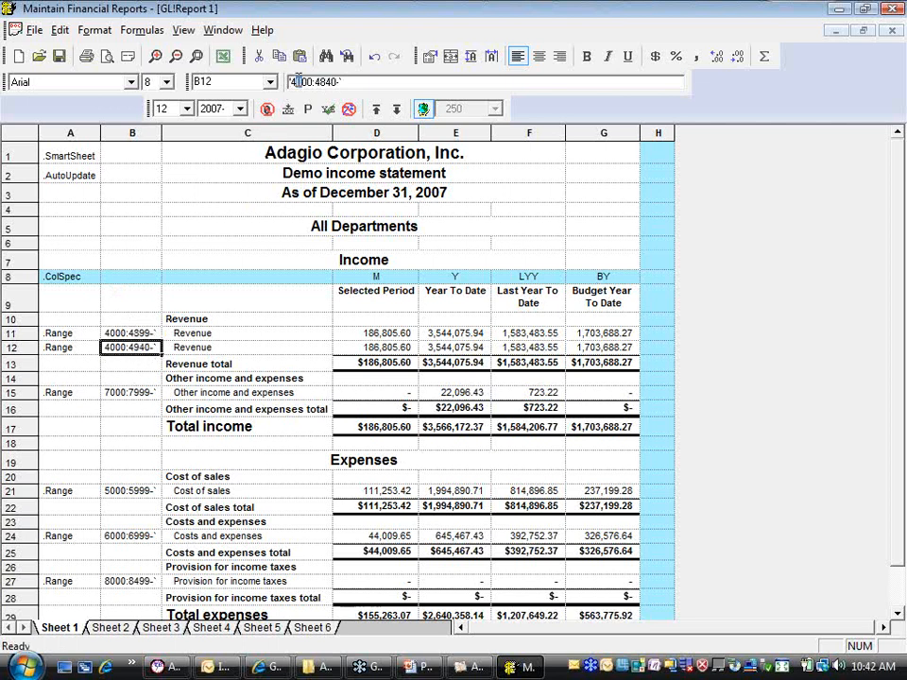
{"action": "type", "text": "9"}
{"action": "left_click_drag", "start_coordinate": [326, 82], "coordinate": [334, 81]}
{"action": "type", "text": "99"}
{"action": "key", "text": "Return"}
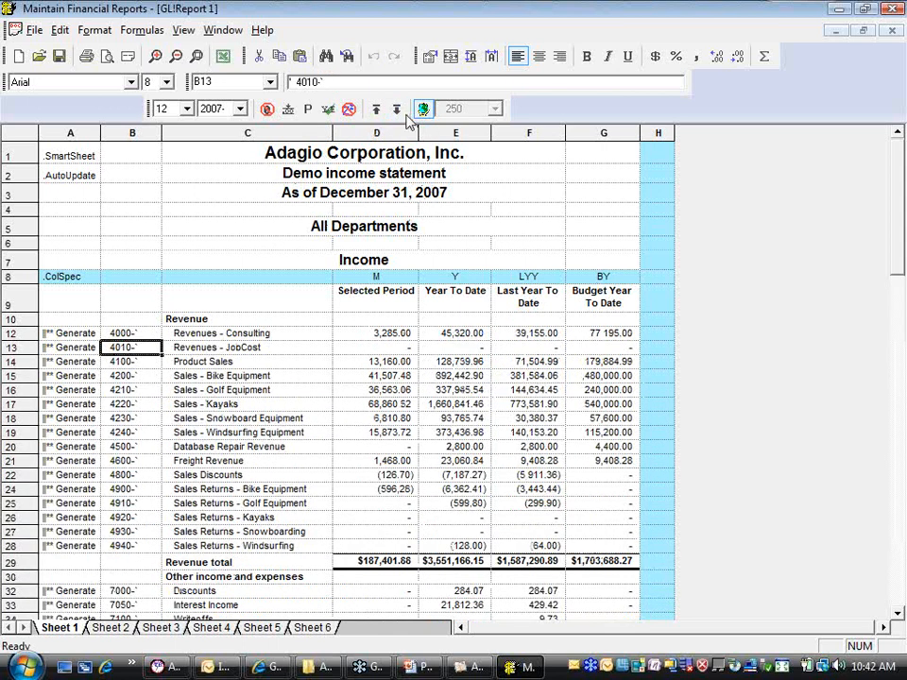
{"action": "left_click", "coordinate": [376, 108]}
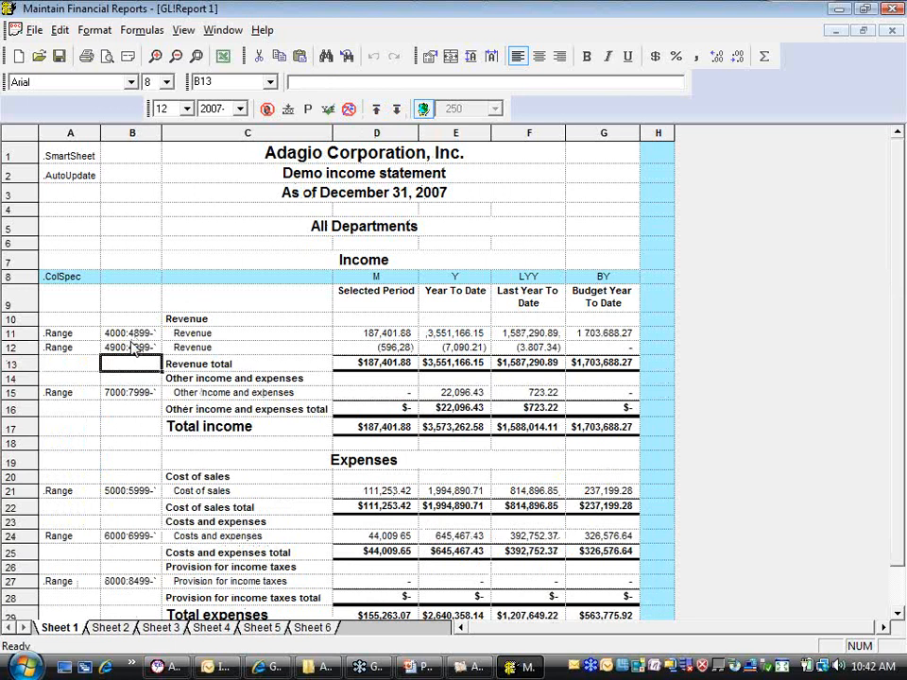
Clear the .Range directive from A12 and replace the description formula in C12 with Sales Returns
{"action": "left_click", "coordinate": [52, 347]}
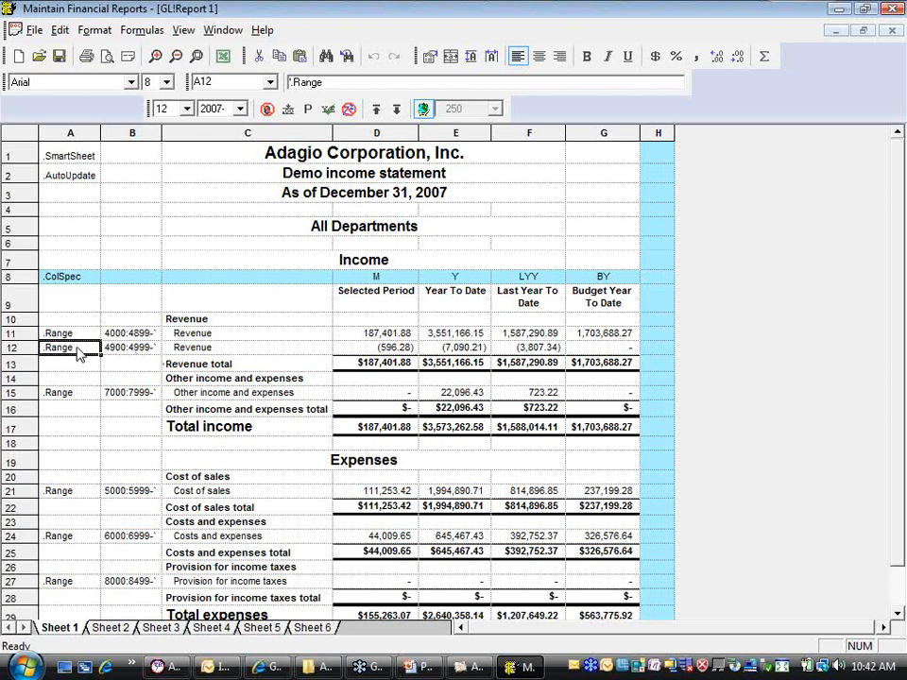
{"action": "key", "text": "Delete"}
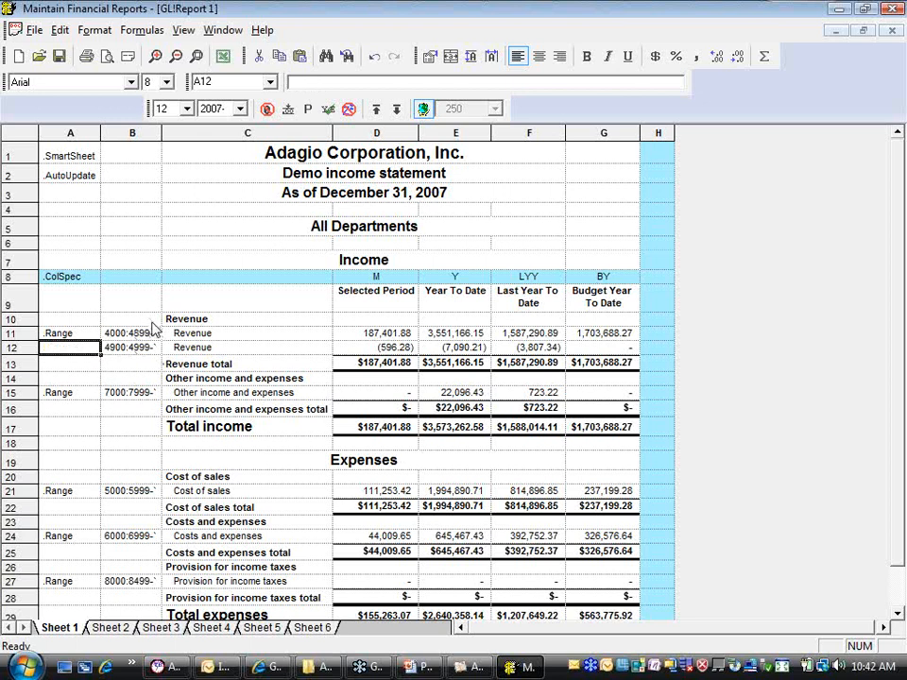
{"action": "left_click", "coordinate": [193, 349]}
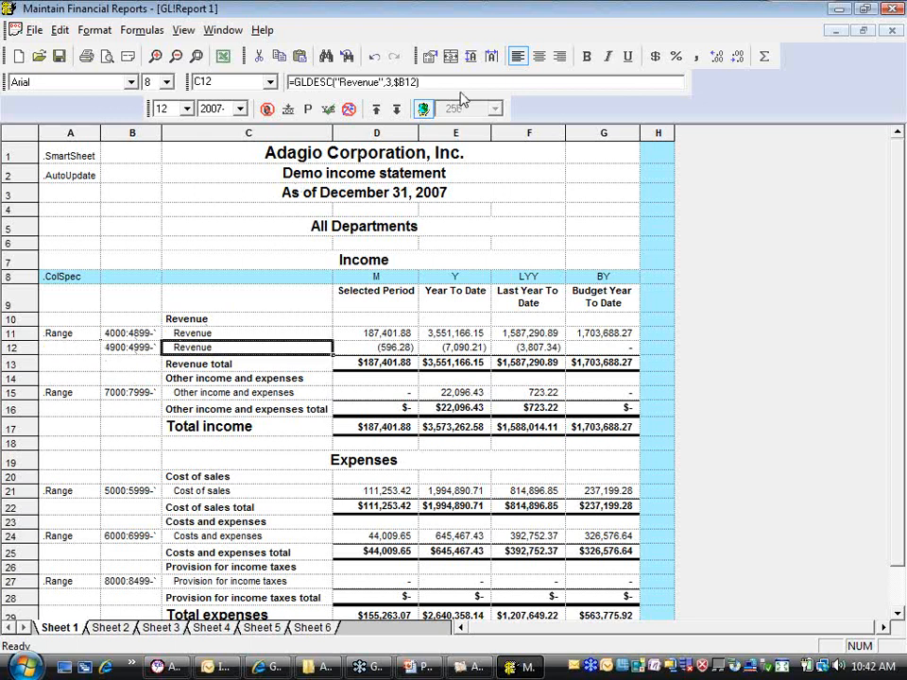
{"action": "left_click_drag", "start_coordinate": [288, 83], "coordinate": [418, 82]}
{"action": "type", "text": "Sales"}
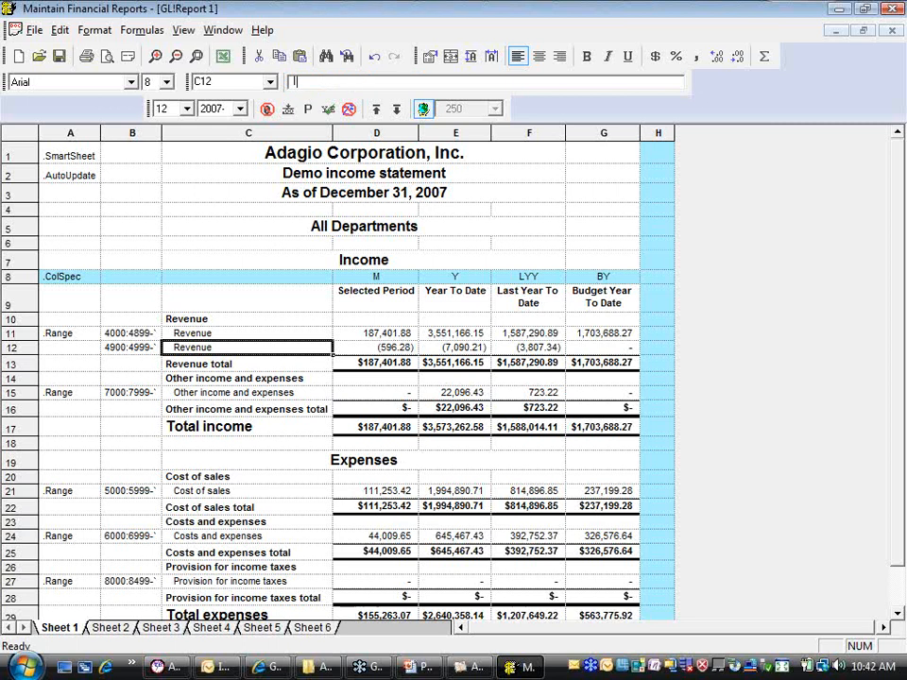
{"action": "type", "text": " Returns"}
{"action": "key", "text": "Return"}
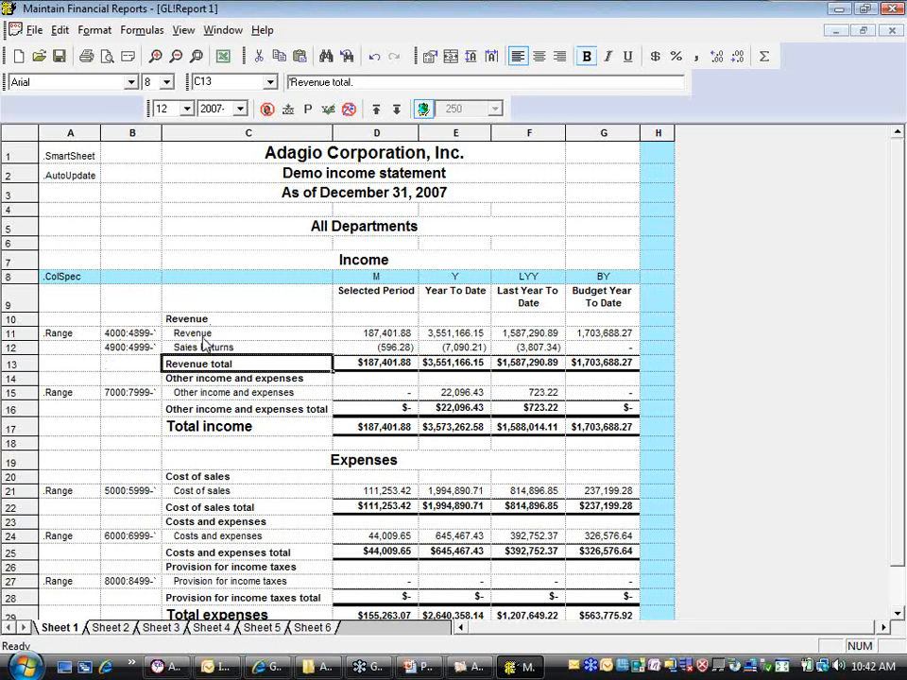
Expand and collapse the ranges to check the detail, and change the Revenue total formula in D13 to =SUM(D11,D12)
{"action": "left_click", "coordinate": [395, 110]}
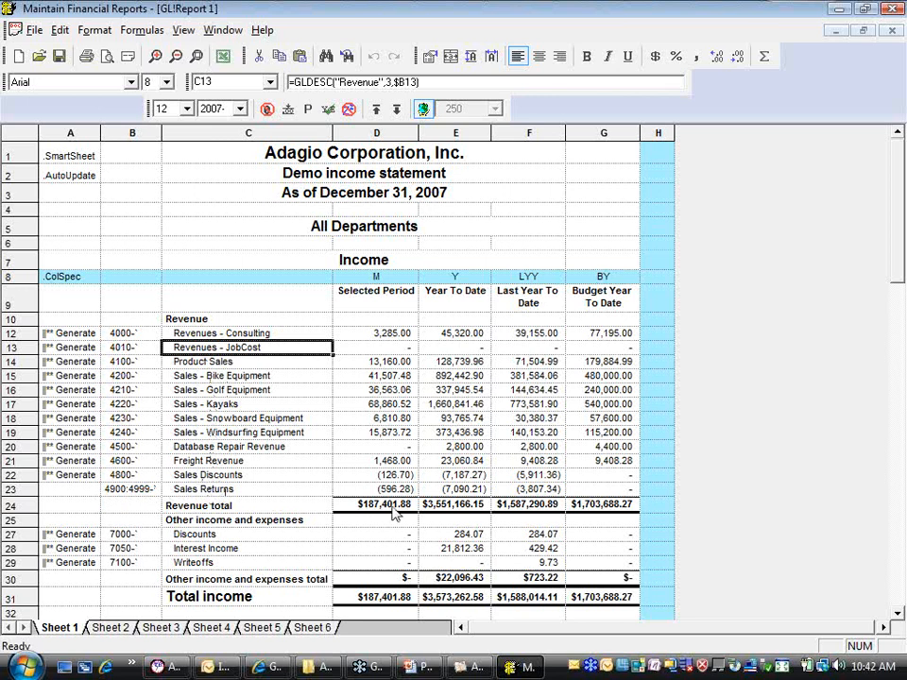
{"action": "left_click", "coordinate": [376, 109]}
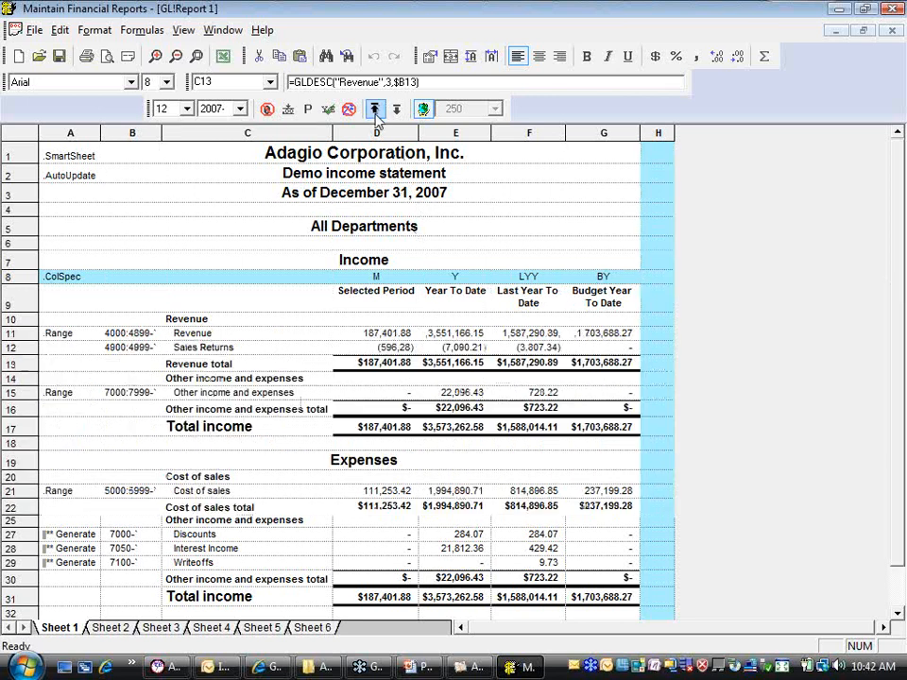
{"action": "left_click", "coordinate": [358, 368]}
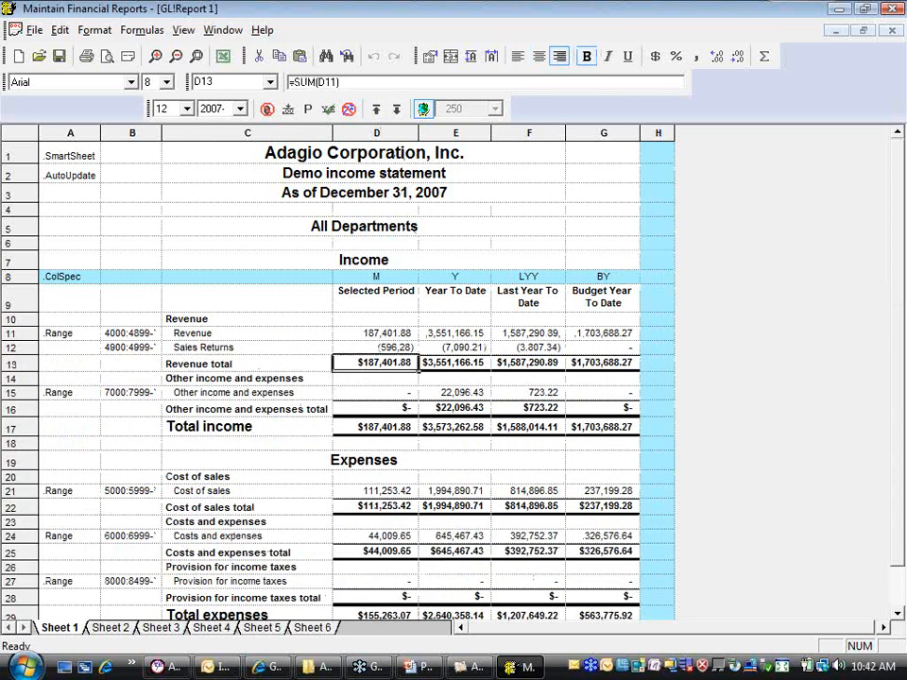
{"action": "left_click", "coordinate": [339, 82]}
{"action": "type", "text": ",D12"}
{"action": "key", "text": "Return"}
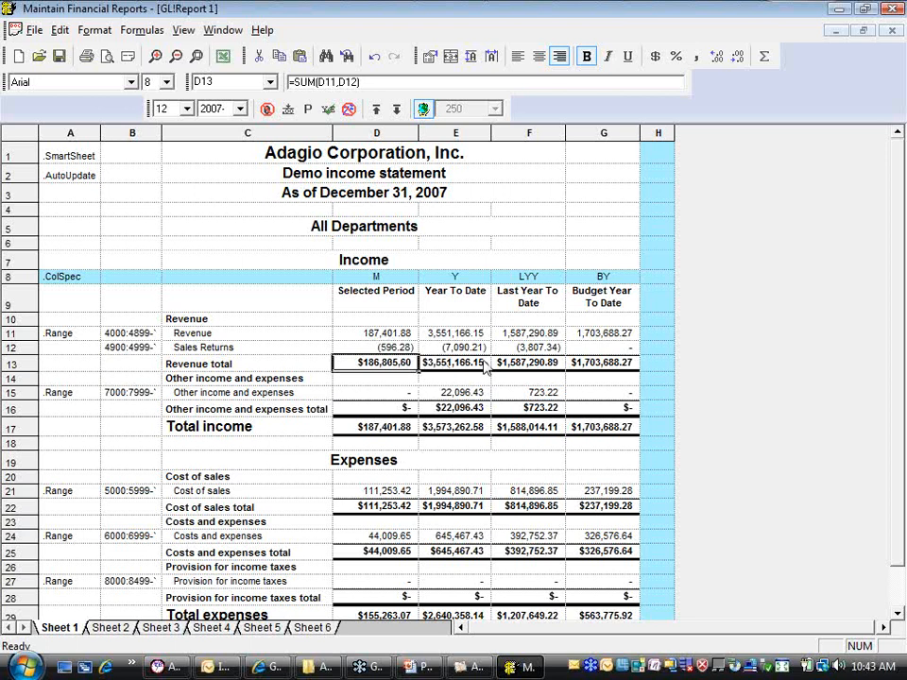
Copy the Revenue total formula from D13 into E13:G13
{"action": "right_click", "coordinate": [402, 367]}
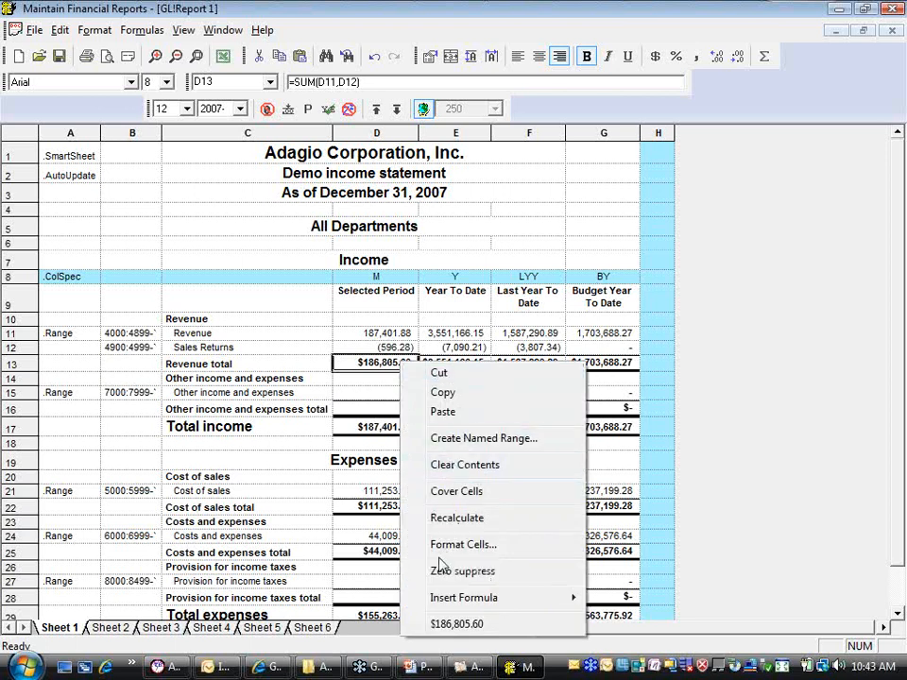
{"action": "left_click", "coordinate": [453, 397]}
{"action": "left_click_drag", "start_coordinate": [449, 367], "coordinate": [597, 368]}
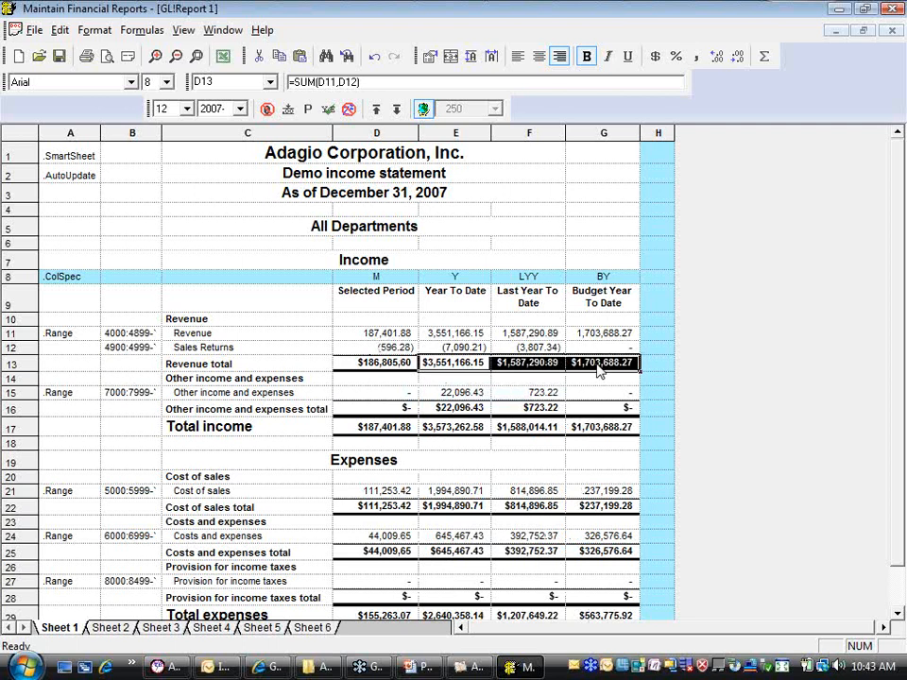
{"action": "key", "text": "ctrl+v"}
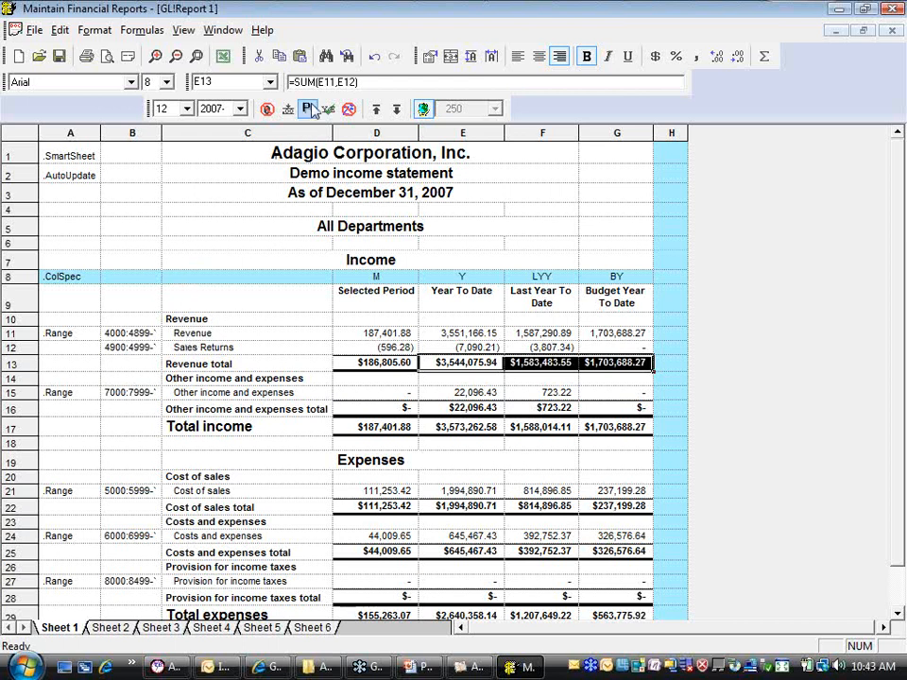
Undo the two Revenue total formula changes in row 13 and delete the Sales Returns row 12
{"action": "left_click", "coordinate": [375, 59]}
{"action": "left_click", "coordinate": [374, 59]}
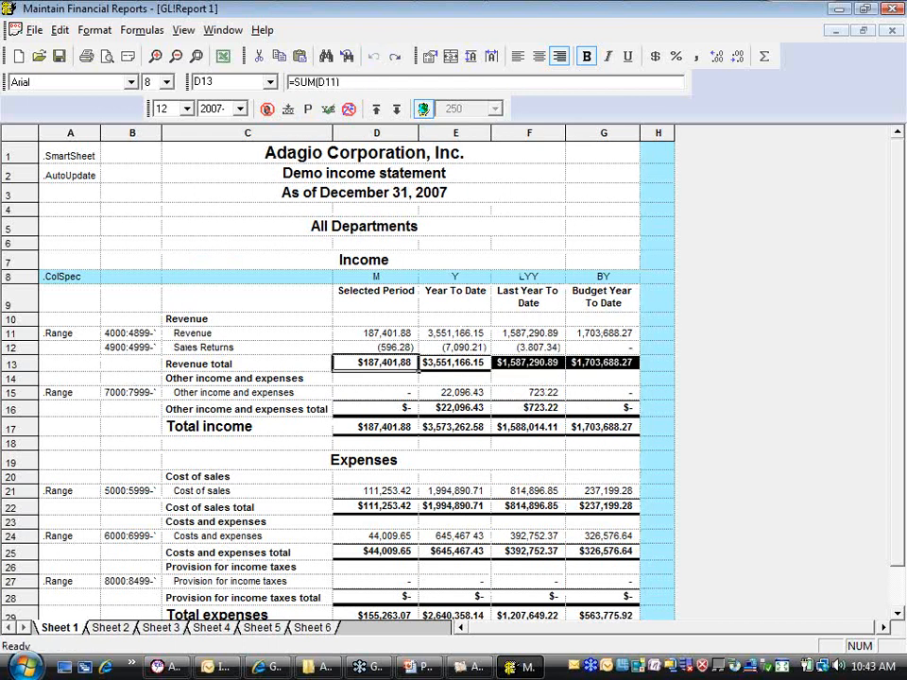
{"action": "left_click", "coordinate": [268, 335]}
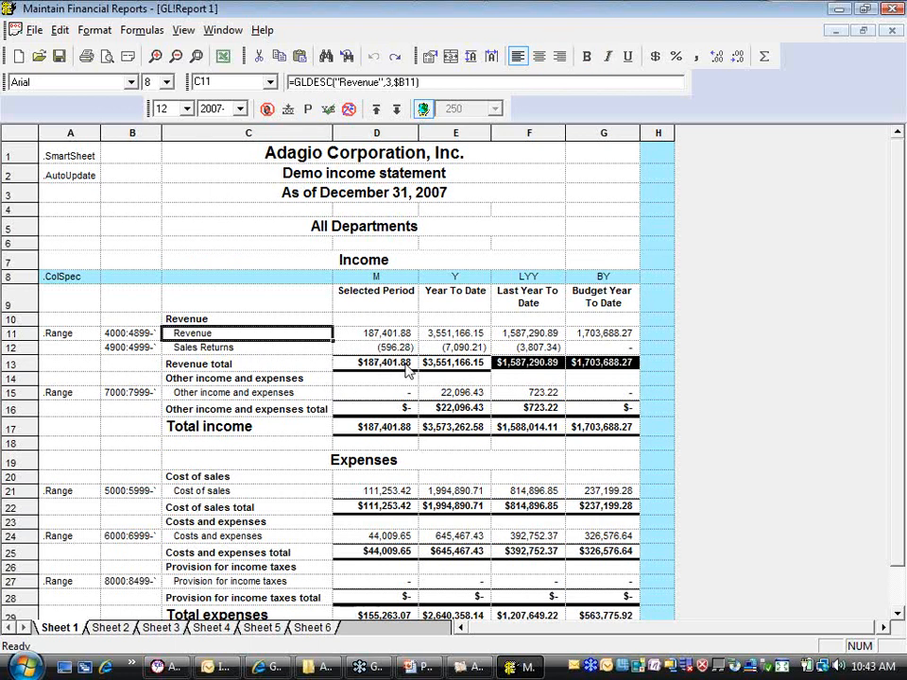
{"action": "left_click", "coordinate": [369, 380]}
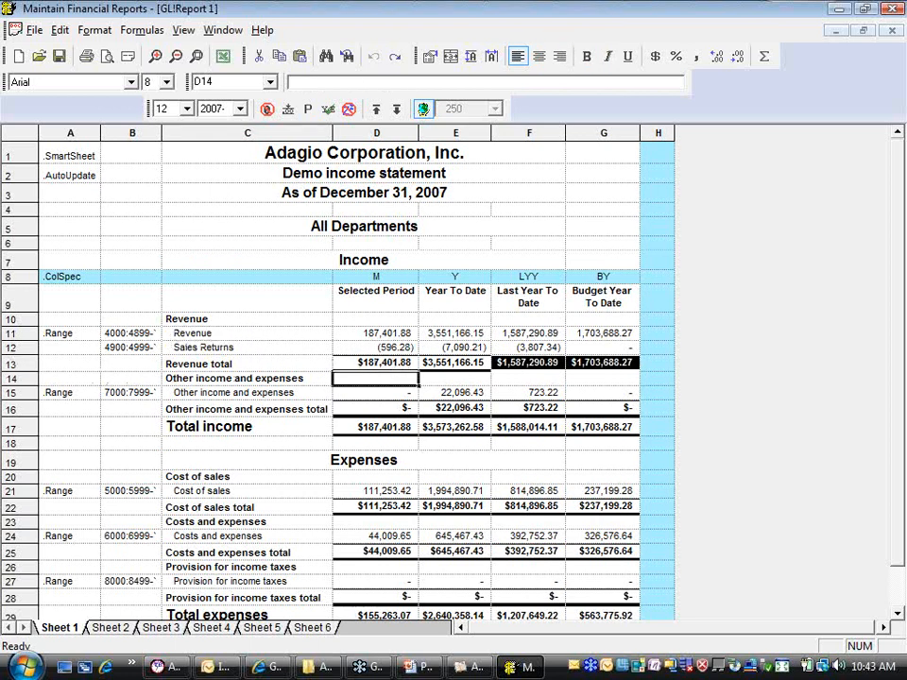
{"action": "left_click", "coordinate": [17, 347]}
{"action": "right_click", "coordinate": [17, 348]}
{"action": "left_click", "coordinate": [72, 94]}
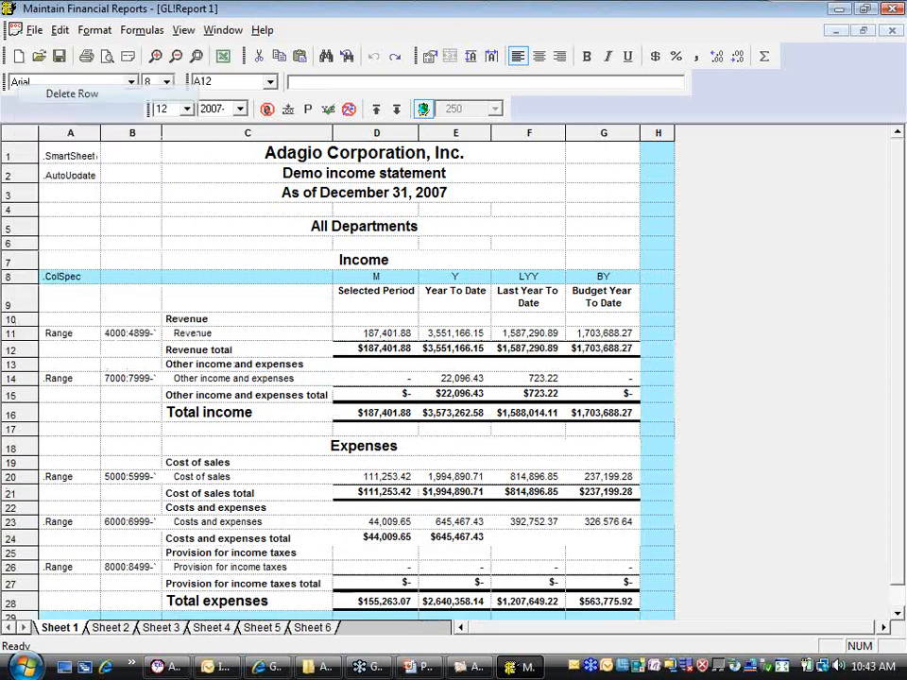
Set the Revenue row's account range in B11 to 4000:4999
{"action": "left_click", "coordinate": [123, 337]}
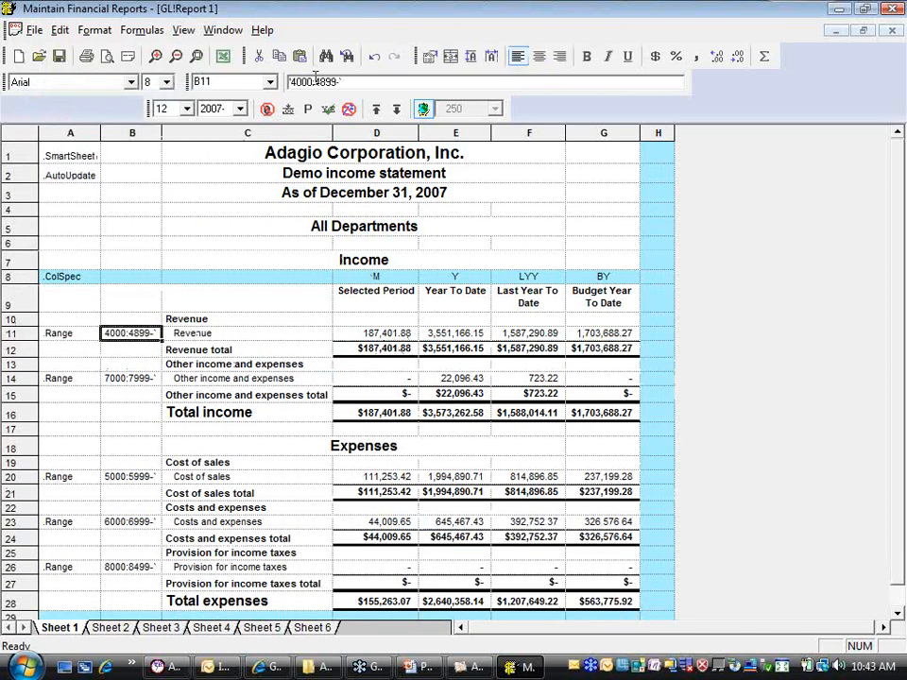
{"action": "type", "text": "9"}
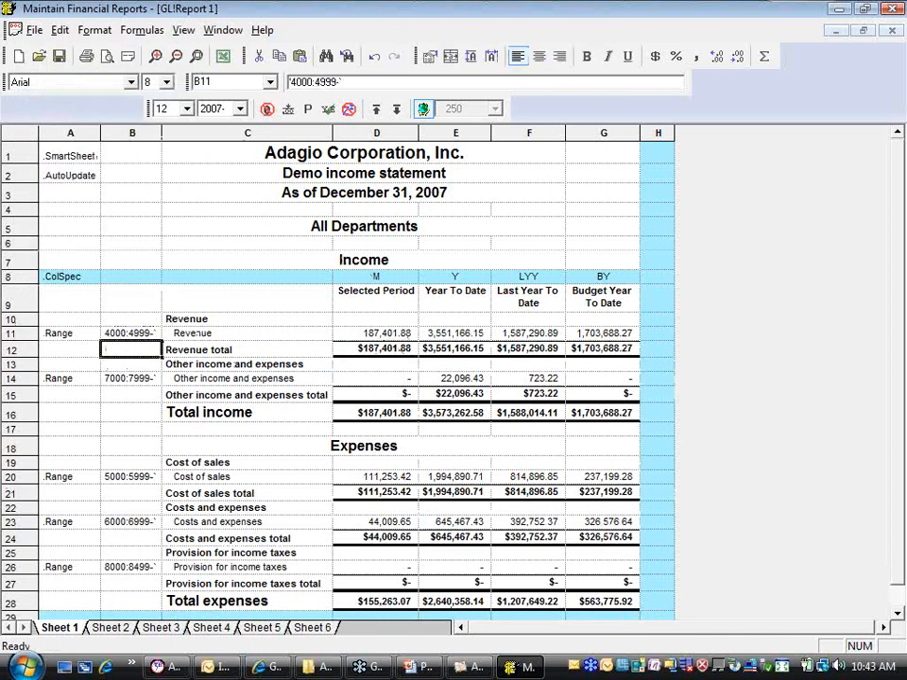
{"action": "key", "text": "Return"}
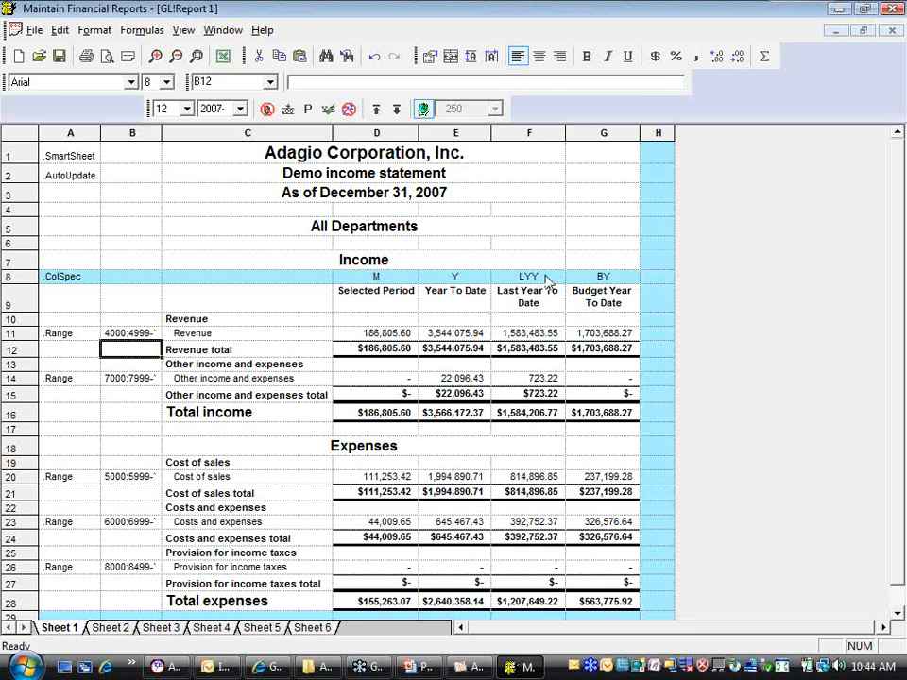
Open the help contents, widen the help window, and look at the Text Function Definitions topic before returning to the contents
{"action": "left_click", "coordinate": [262, 31]}
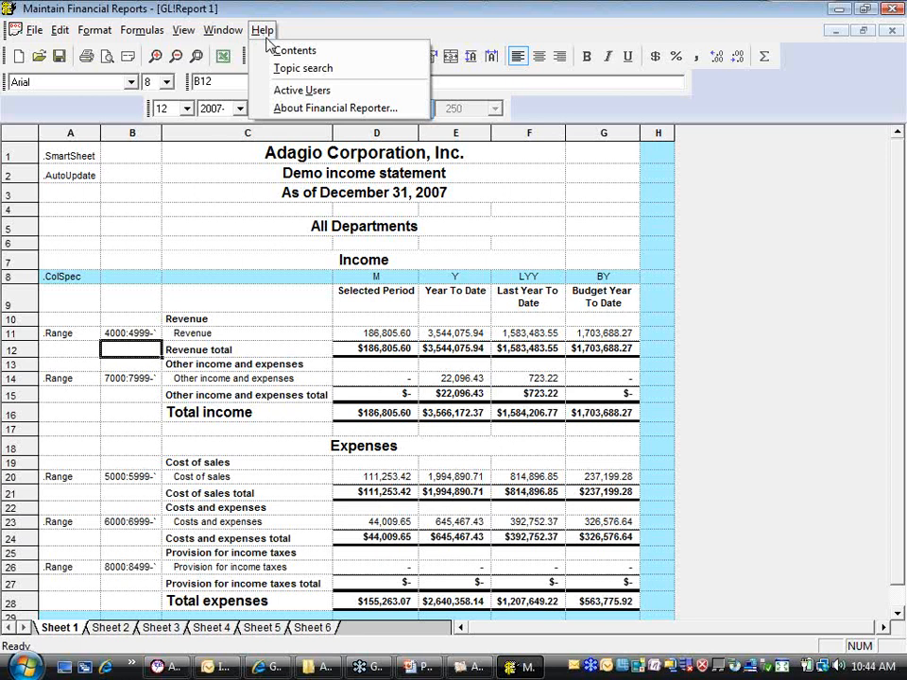
{"action": "left_click", "coordinate": [278, 51]}
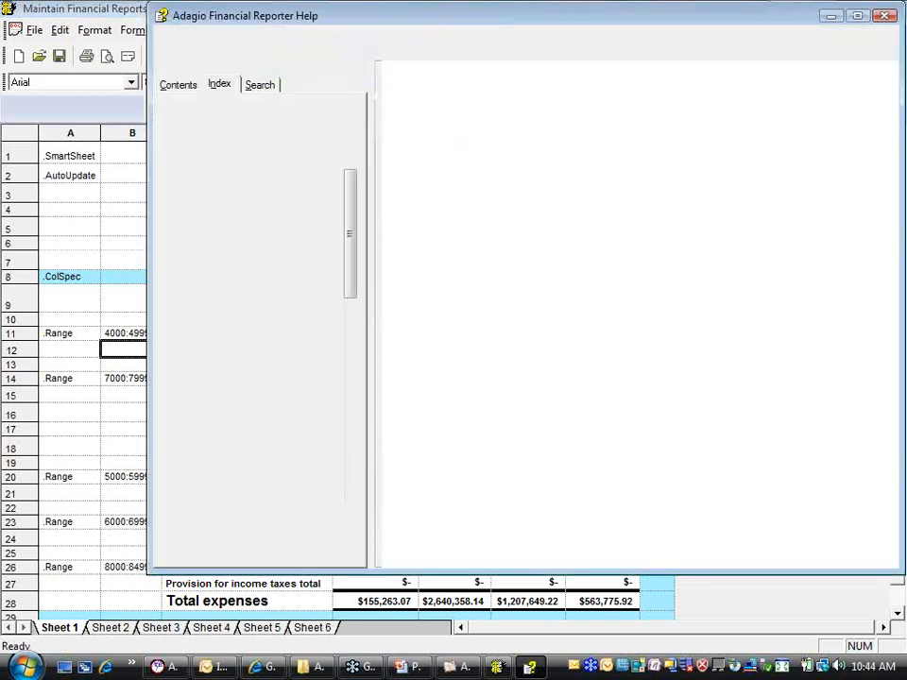
{"action": "left_click_drag", "start_coordinate": [680, 18], "coordinate": [586, 29]}
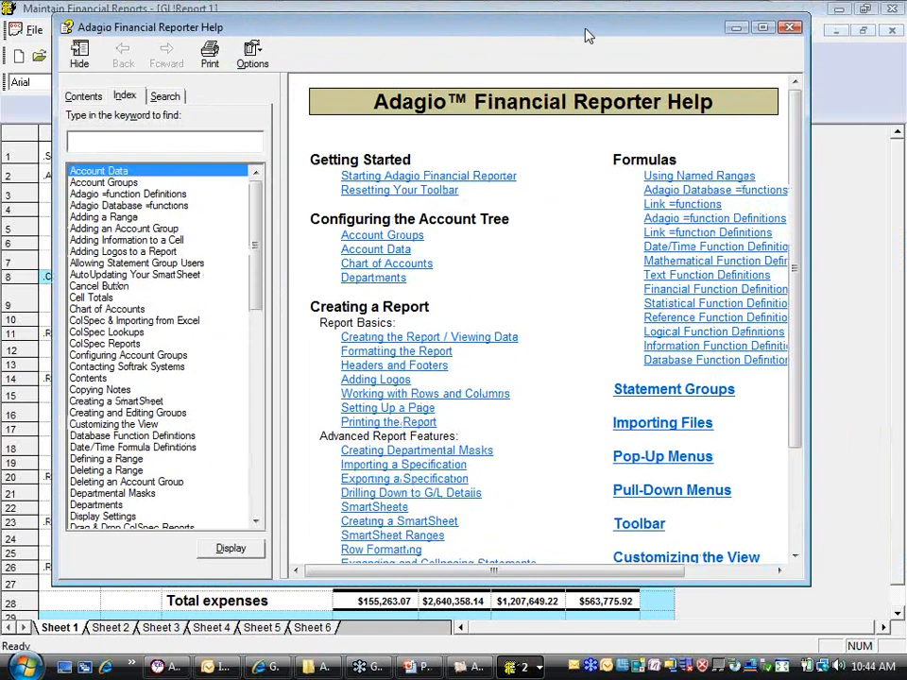
{"action": "left_click_drag", "start_coordinate": [806, 242], "coordinate": [859, 236]}
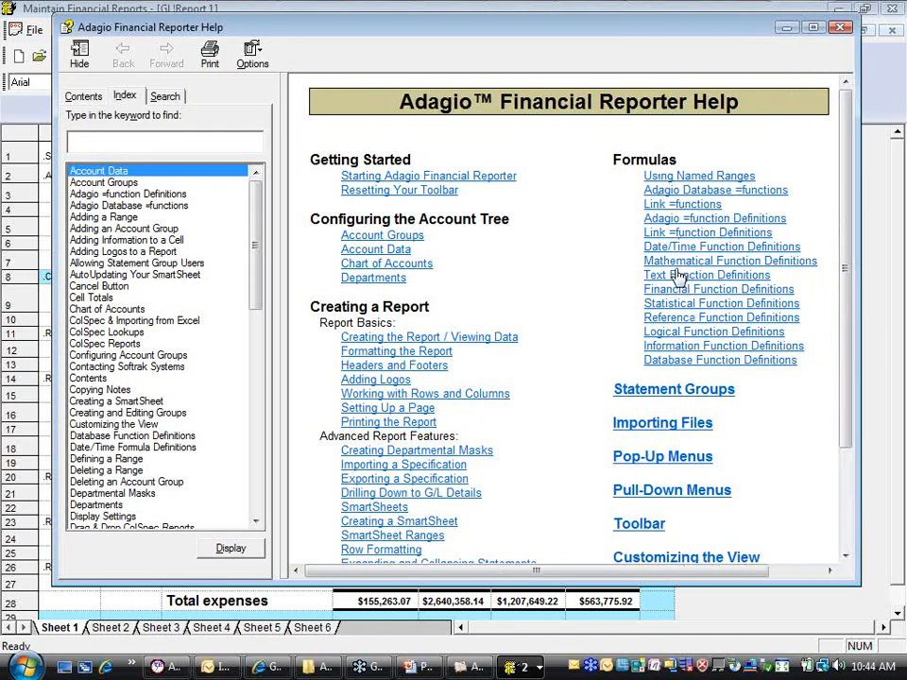
{"action": "left_click", "coordinate": [677, 274]}
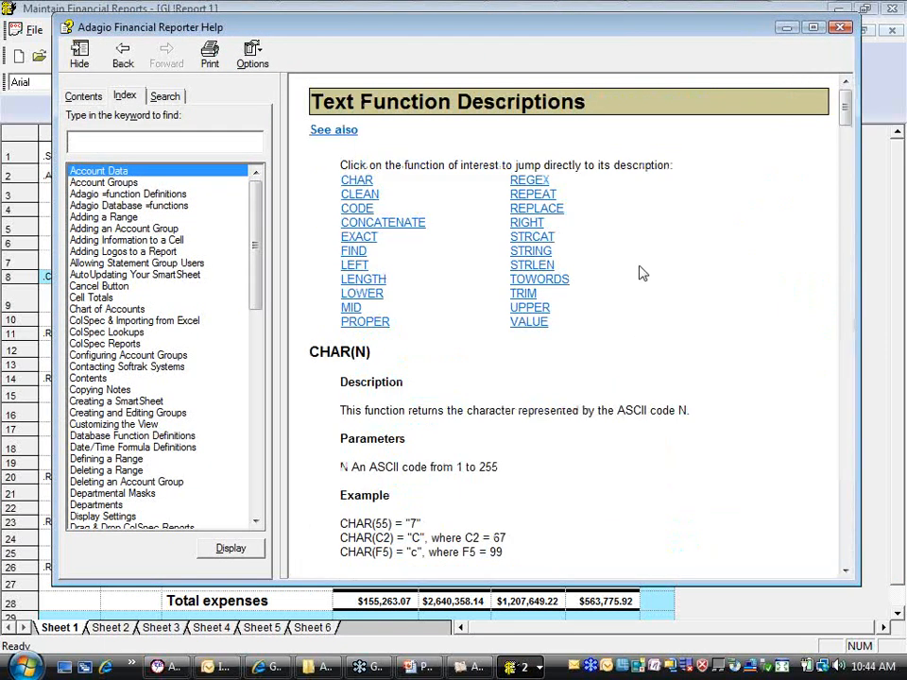
{"action": "left_click", "coordinate": [123, 59]}
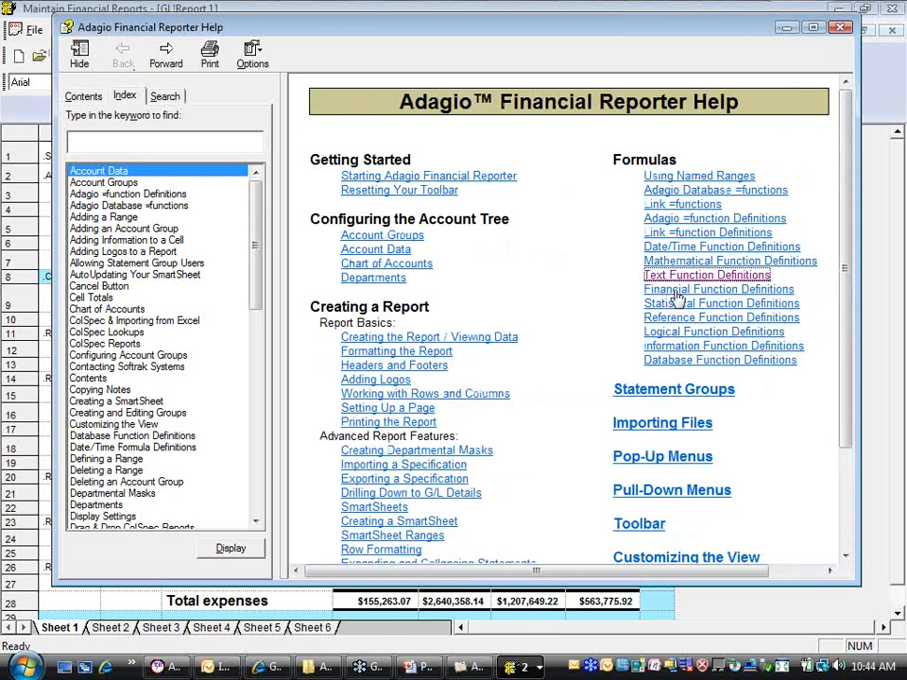
Open the Mathematical Function Definitions help topic and read through the function descriptions
{"action": "left_click", "coordinate": [699, 260]}
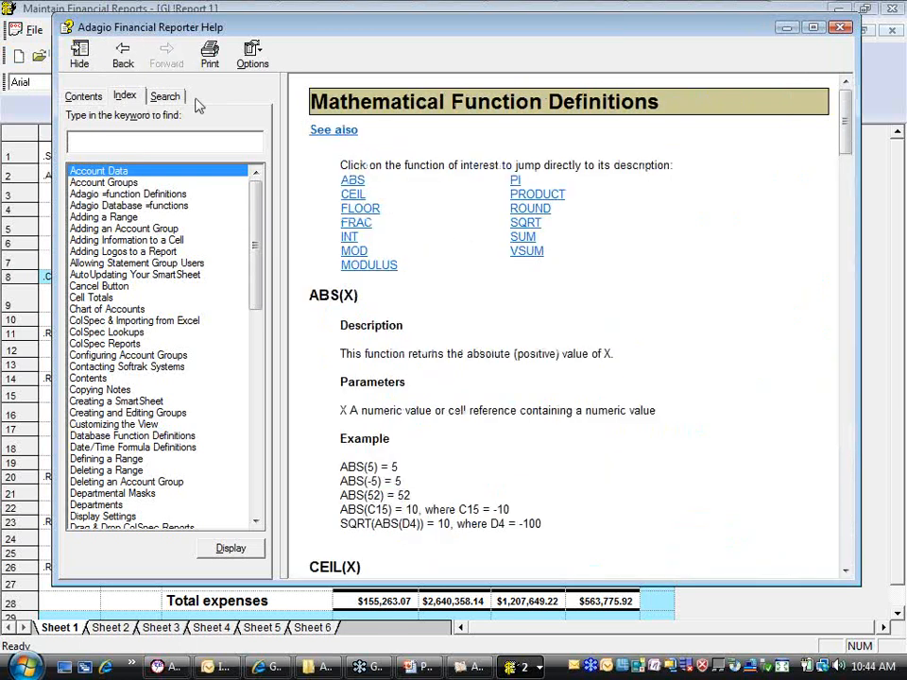
{"action": "scroll", "coordinate": [835, 177], "scroll_direction": "down", "scroll_amount": 5}
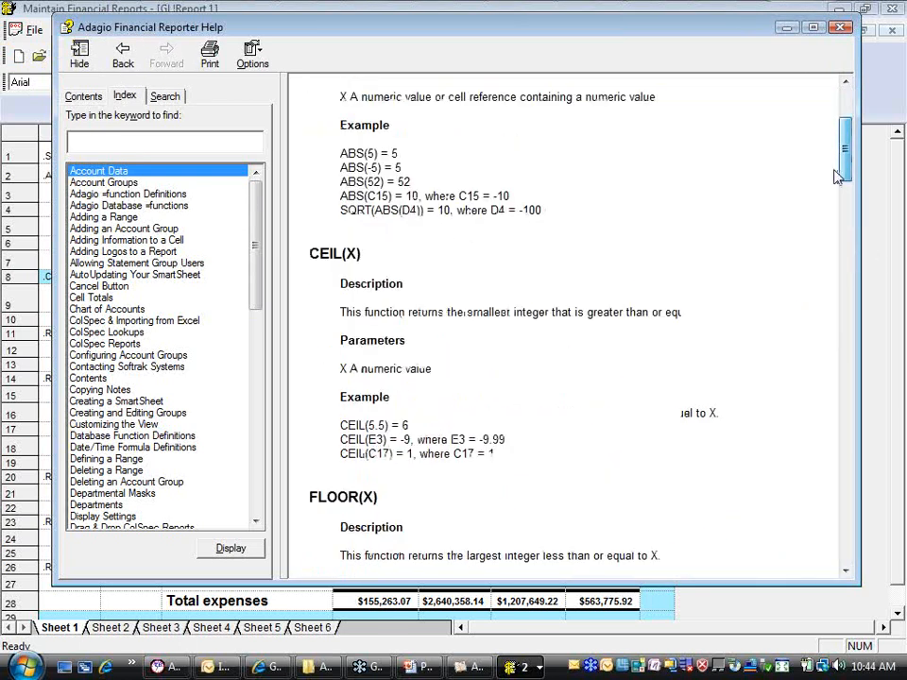
{"action": "scroll", "coordinate": [835, 177], "scroll_direction": "down", "scroll_amount": 8}
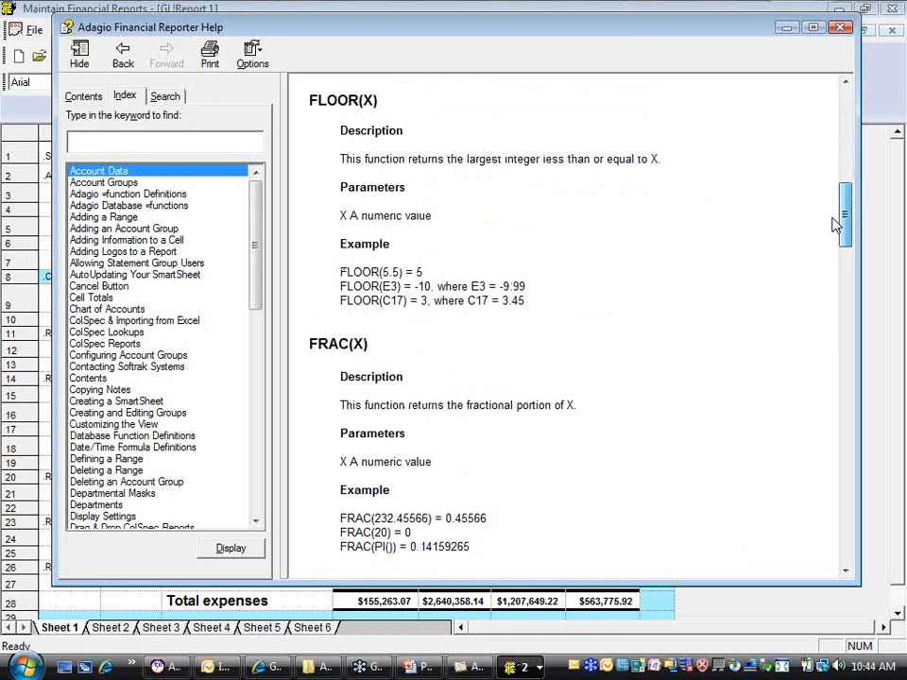
Close the help window and duplicate the Last Year To Date column F
{"action": "left_click", "coordinate": [840, 26]}
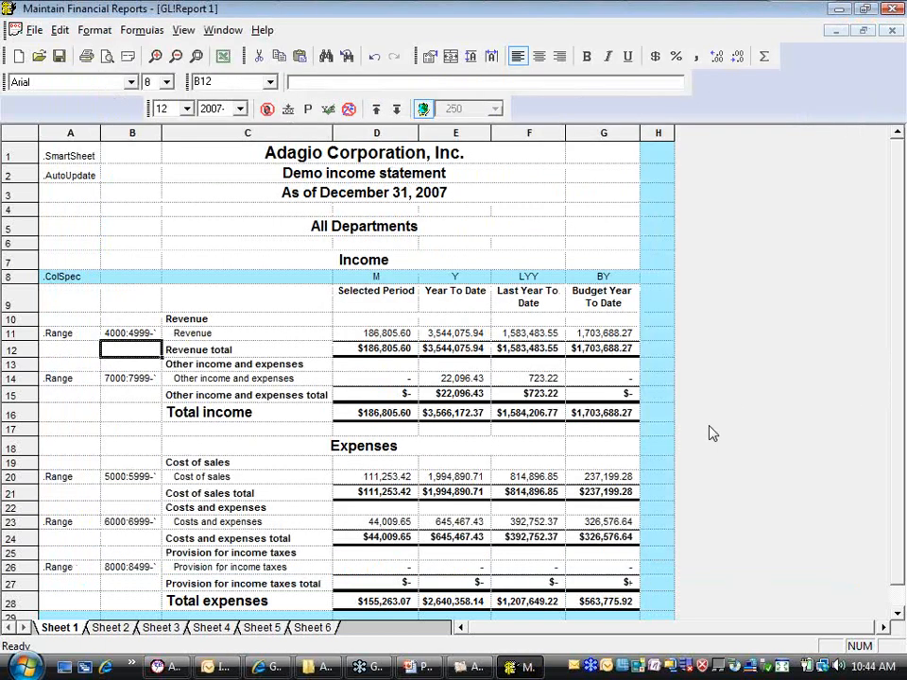
{"action": "left_click", "coordinate": [452, 334]}
{"action": "left_click", "coordinate": [525, 334]}
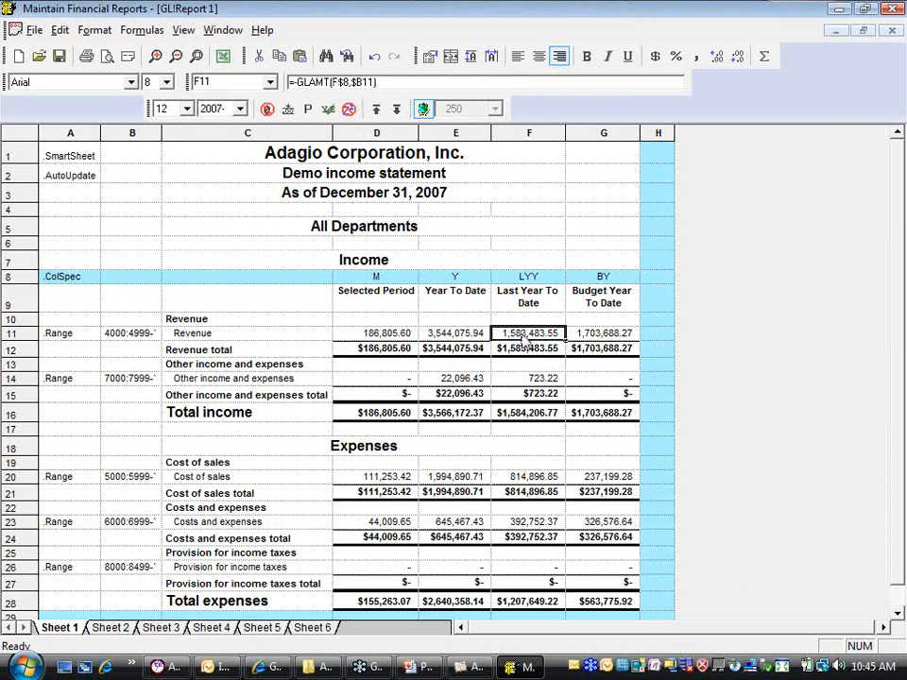
{"action": "left_click", "coordinate": [529, 133]}
{"action": "right_click", "coordinate": [530, 135]}
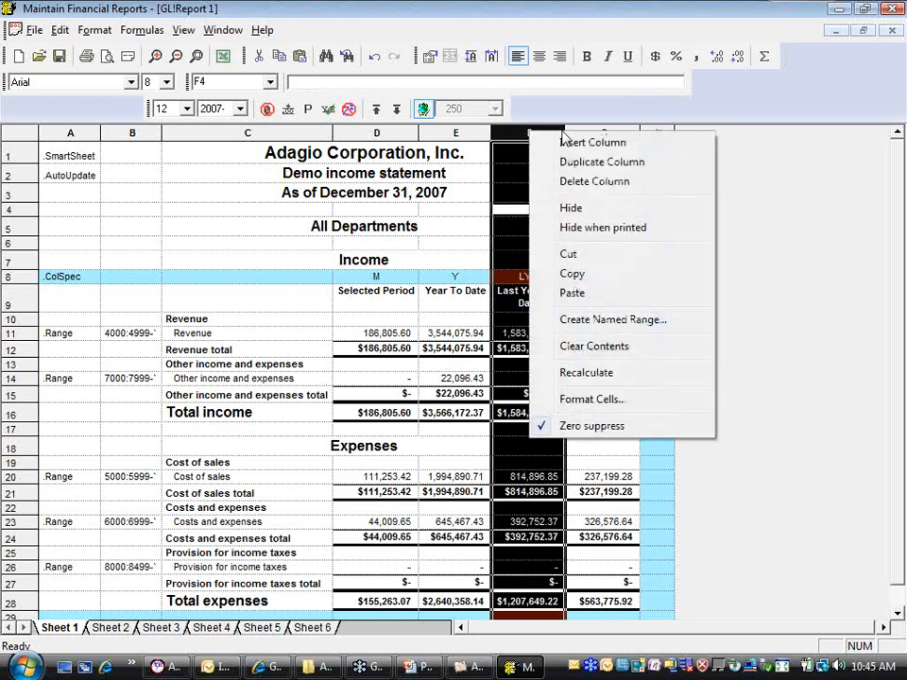
{"action": "left_click", "coordinate": [616, 163]}
Set the Revenue row's formula in G11 to =E11-F11 and check it by expanding and collapsing the SmartSheet
{"action": "left_click", "coordinate": [597, 336]}
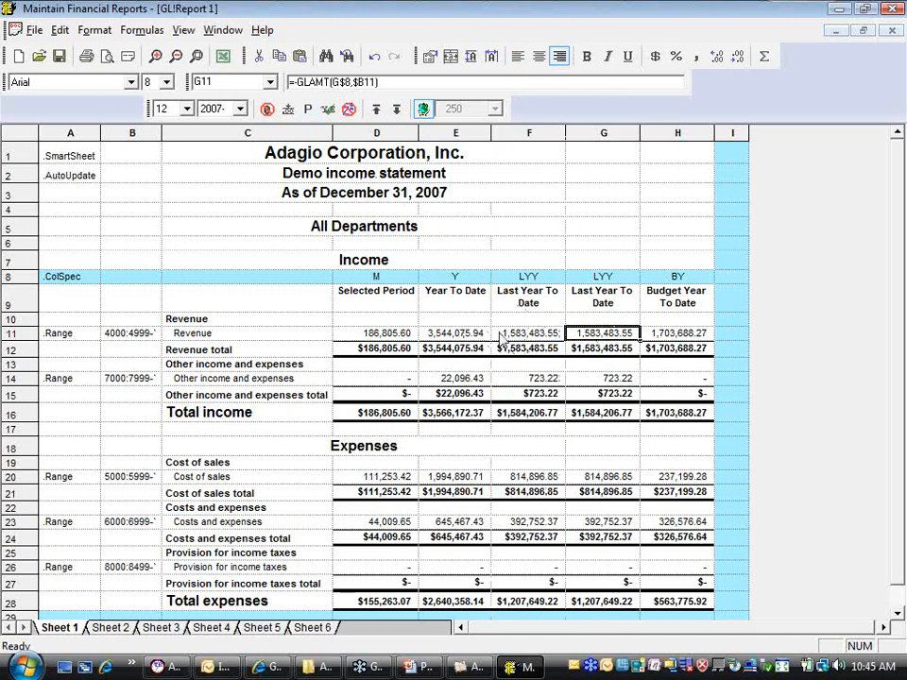
{"action": "left_click_drag", "start_coordinate": [383, 82], "coordinate": [130, 85]}
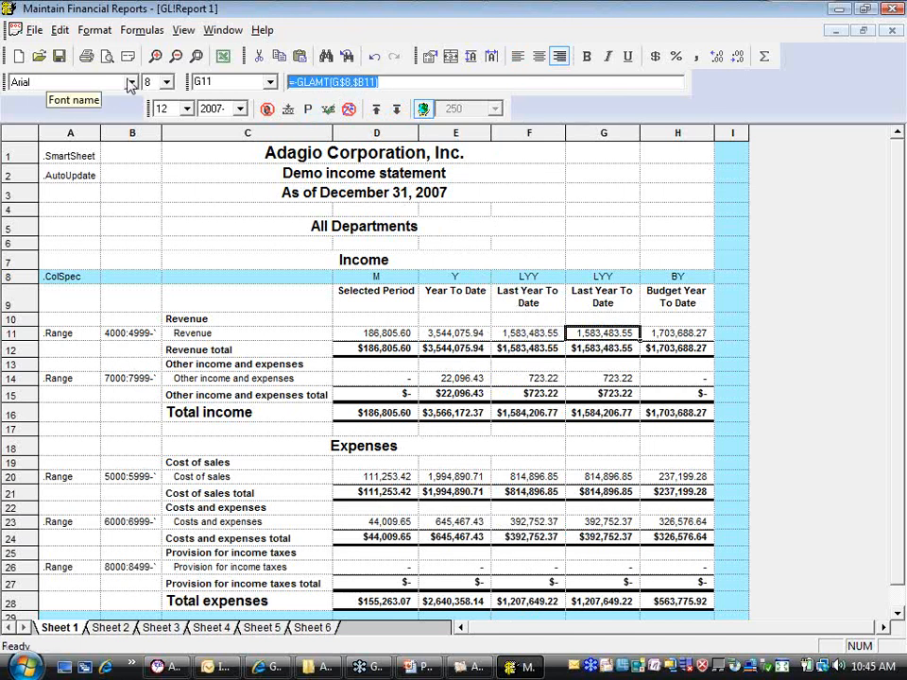
{"action": "type", "text": "=E11"}
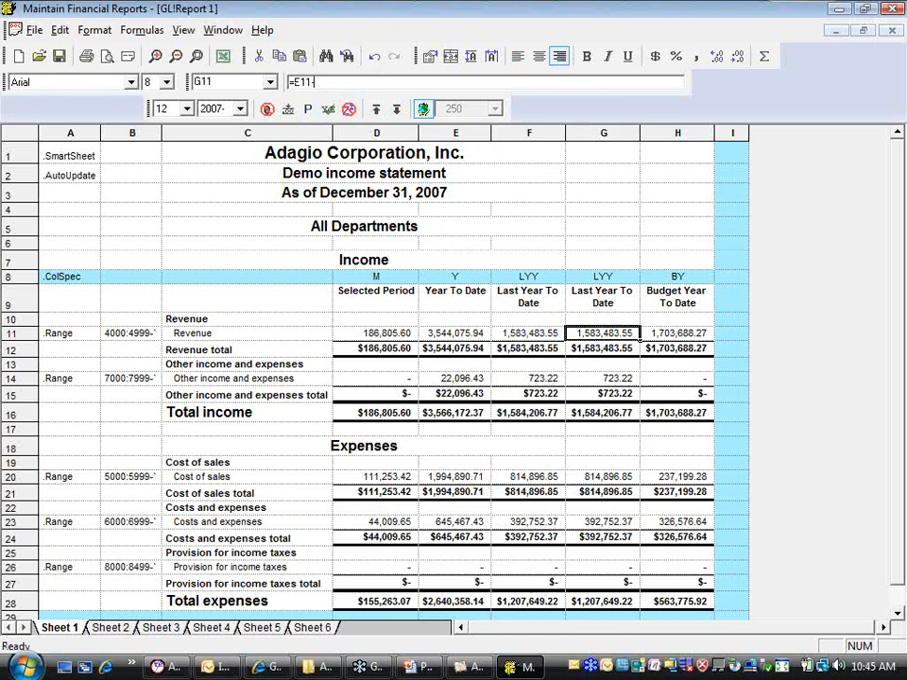
{"action": "type", "text": "-F11"}
{"action": "key", "text": "Return"}
{"action": "key", "text": "Down"}
{"action": "key", "text": "Up"}
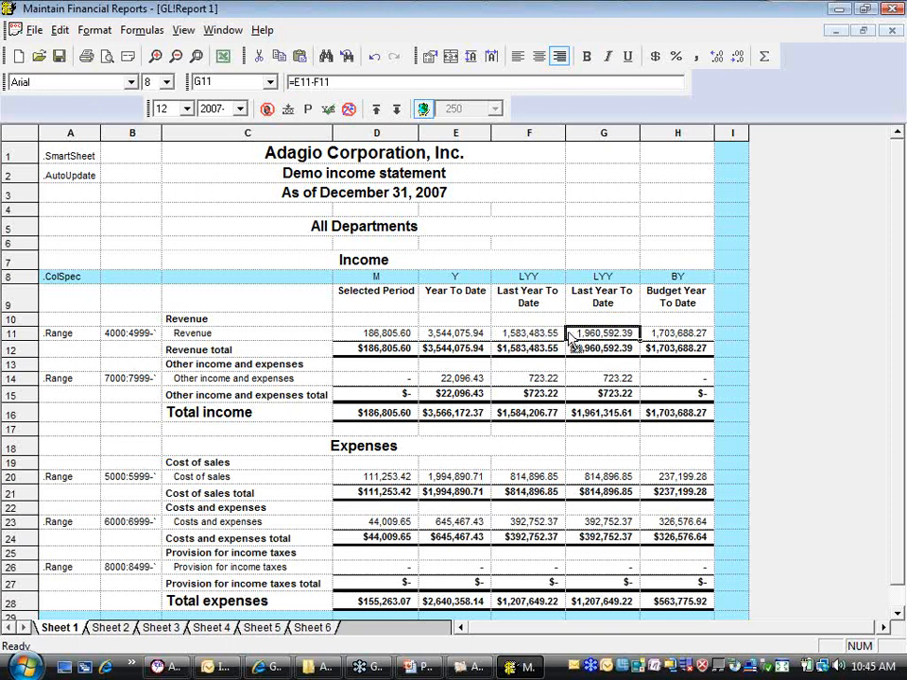
{"action": "left_click", "coordinate": [395, 109]}
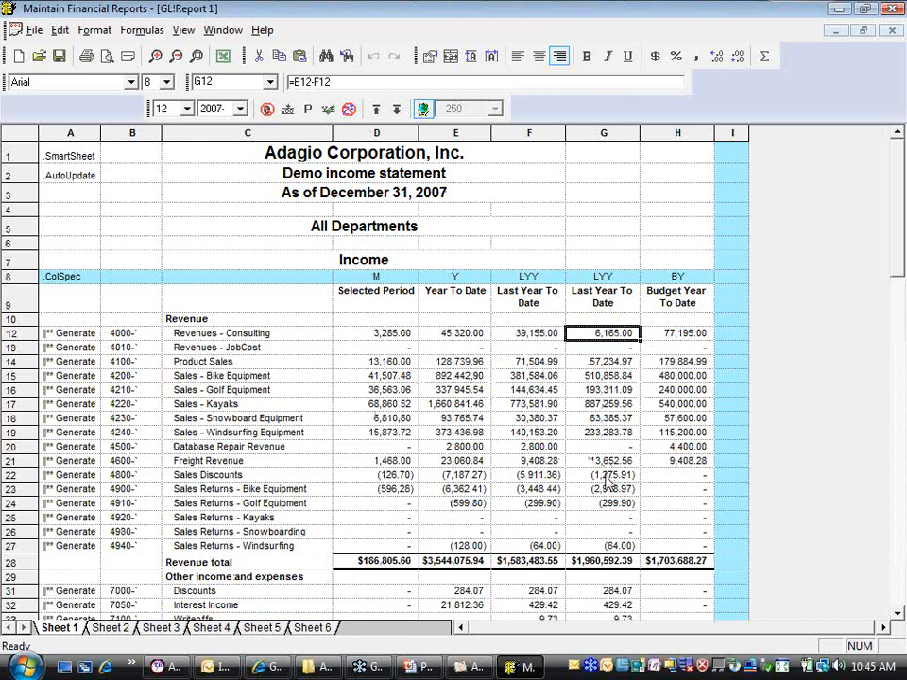
{"action": "left_click", "coordinate": [376, 110]}
Head column G Variance with no column specification in G8, and preview the SmartSheet expanded before collapsing it
{"action": "left_click", "coordinate": [590, 300]}
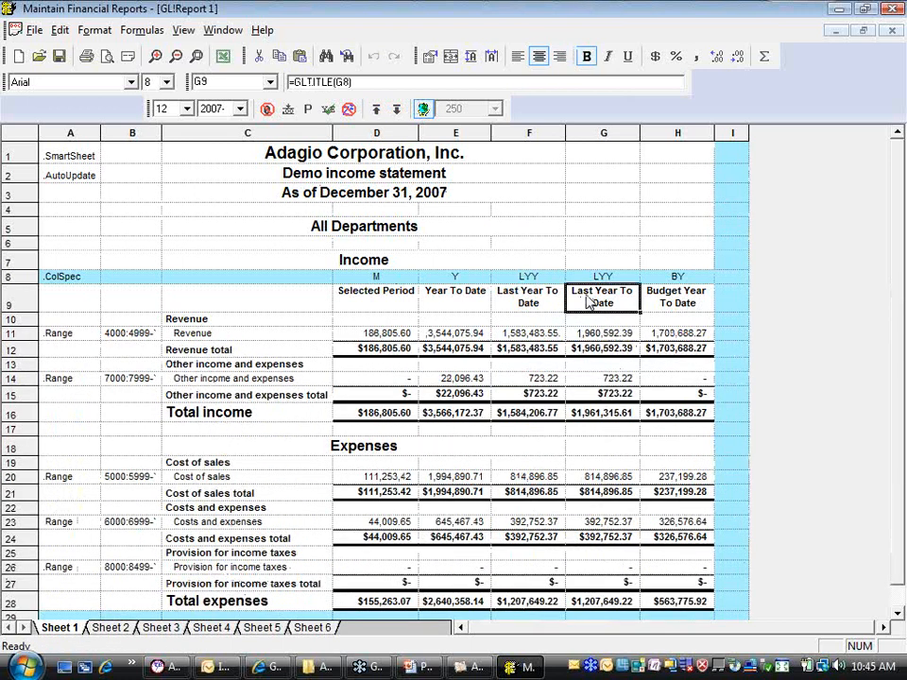
{"action": "type", "text": "Variance"}
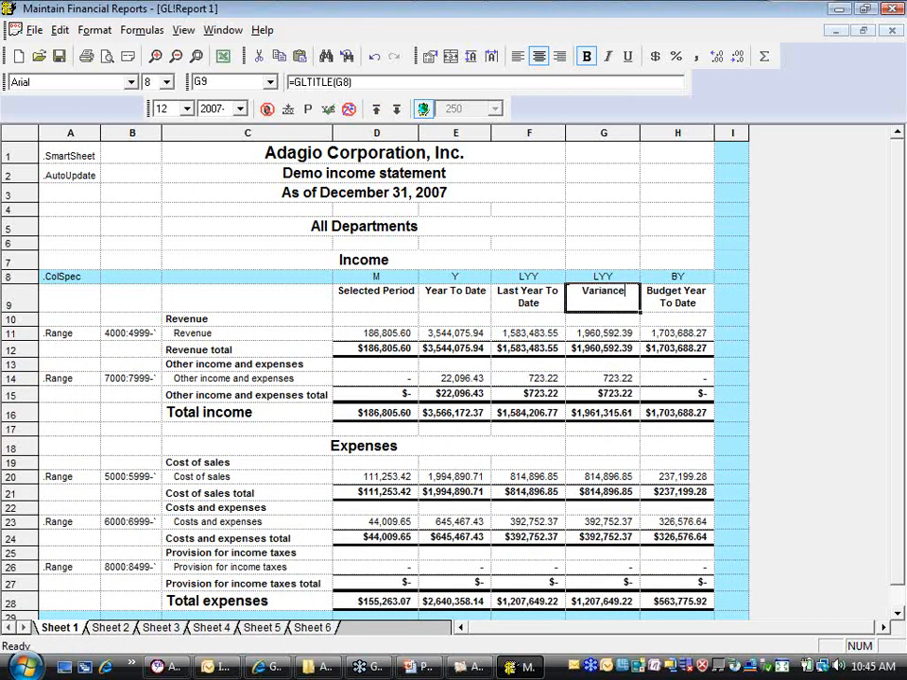
{"action": "key", "text": "Return"}
{"action": "left_click", "coordinate": [594, 278]}
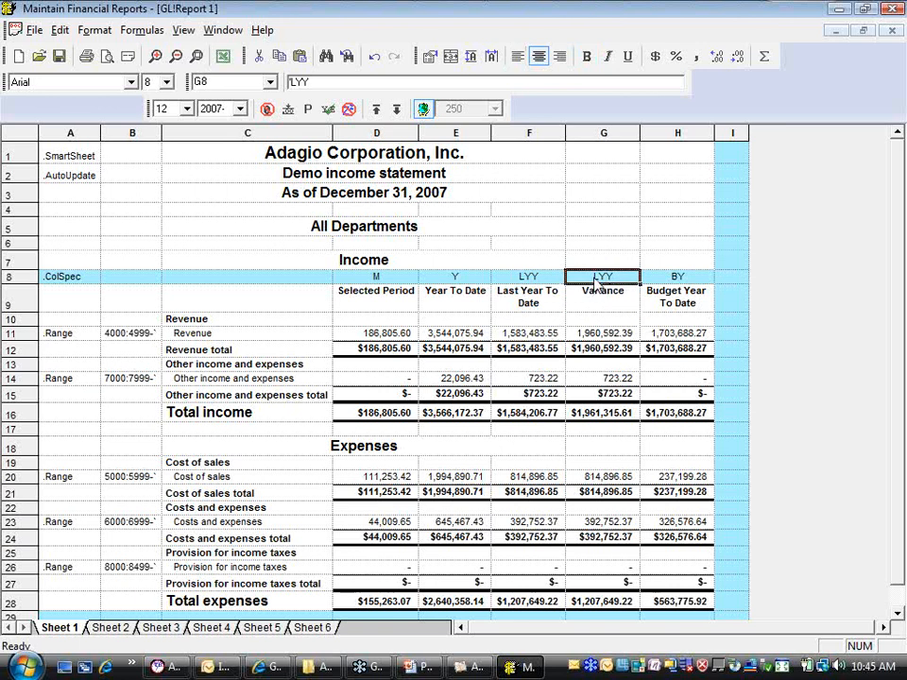
{"action": "key", "text": "Delete"}
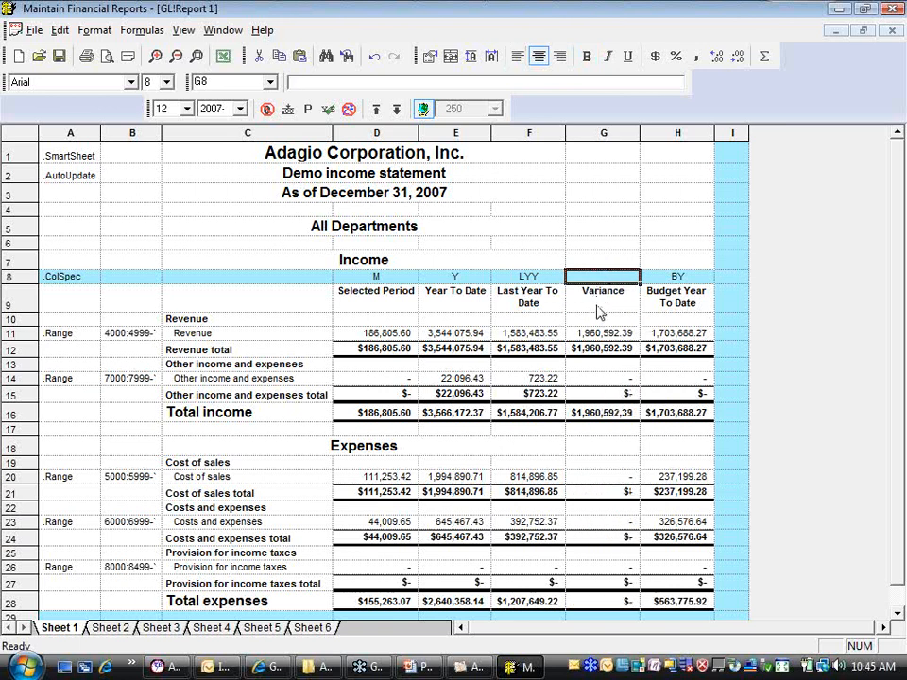
{"action": "left_click", "coordinate": [396, 109]}
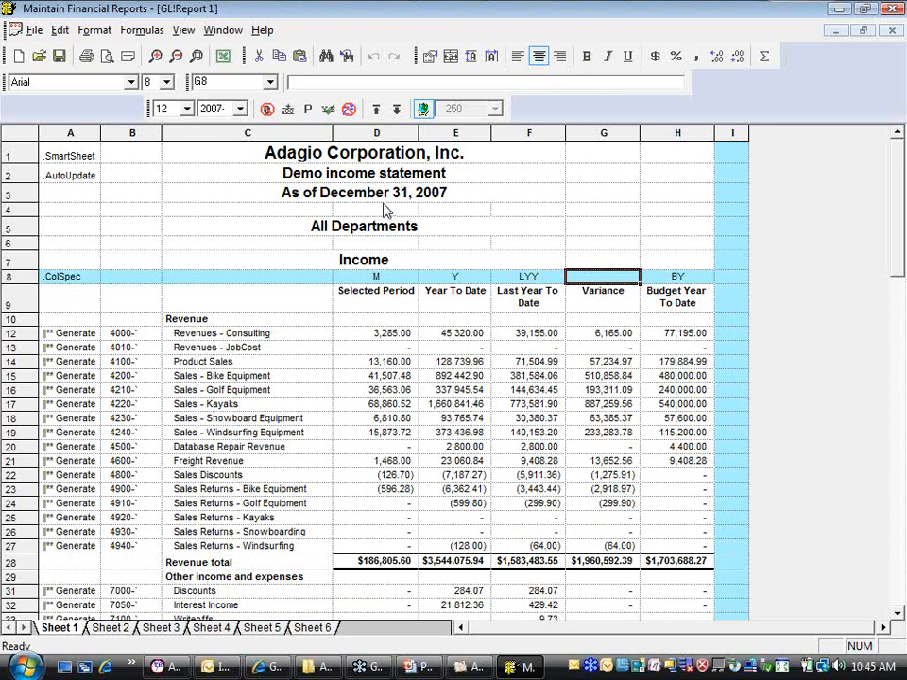
{"action": "left_click", "coordinate": [376, 110]}
Copy the variance formula from G11 into the other range rows at G14, G20, G23 and G26
{"action": "left_click", "coordinate": [606, 335]}
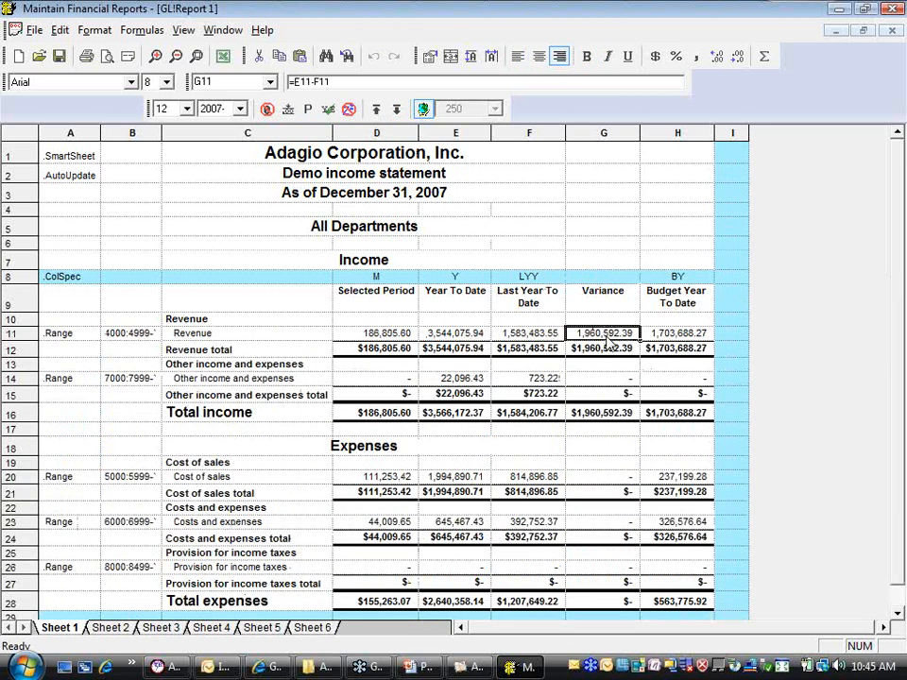
{"action": "right_click", "coordinate": [607, 338]}
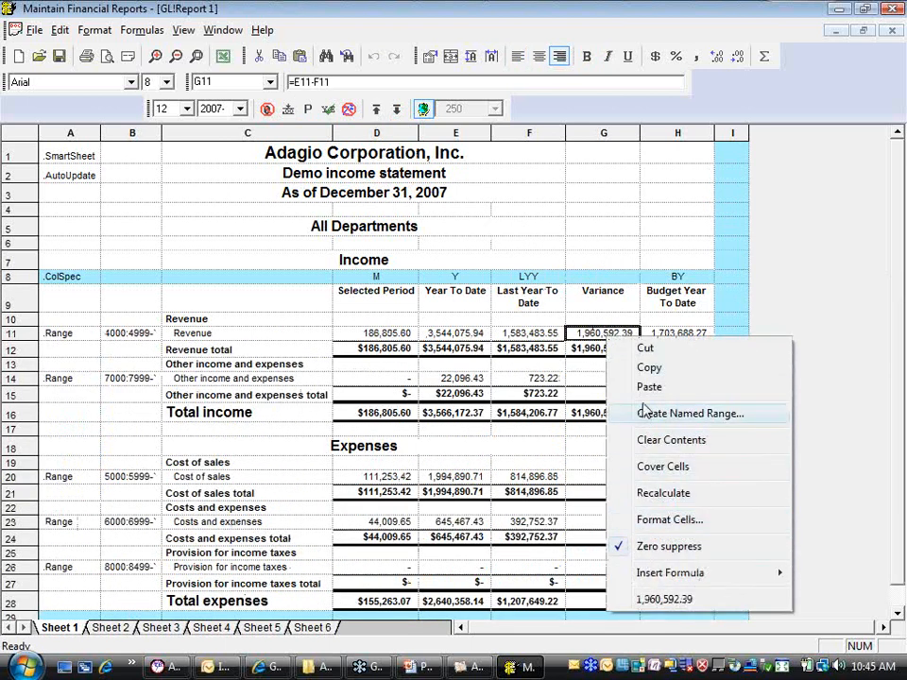
{"action": "left_click", "coordinate": [636, 369]}
{"action": "left_click", "coordinate": [609, 378]}
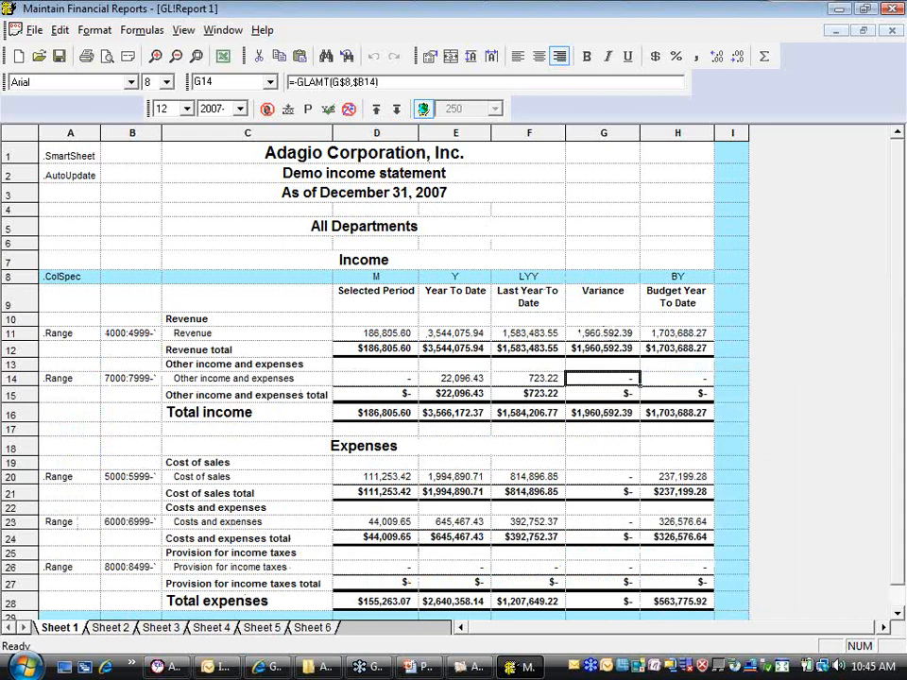
{"action": "key", "text": "ctrl+v"}
{"action": "left_click", "coordinate": [609, 477]}
{"action": "key", "text": "ctrl+v"}
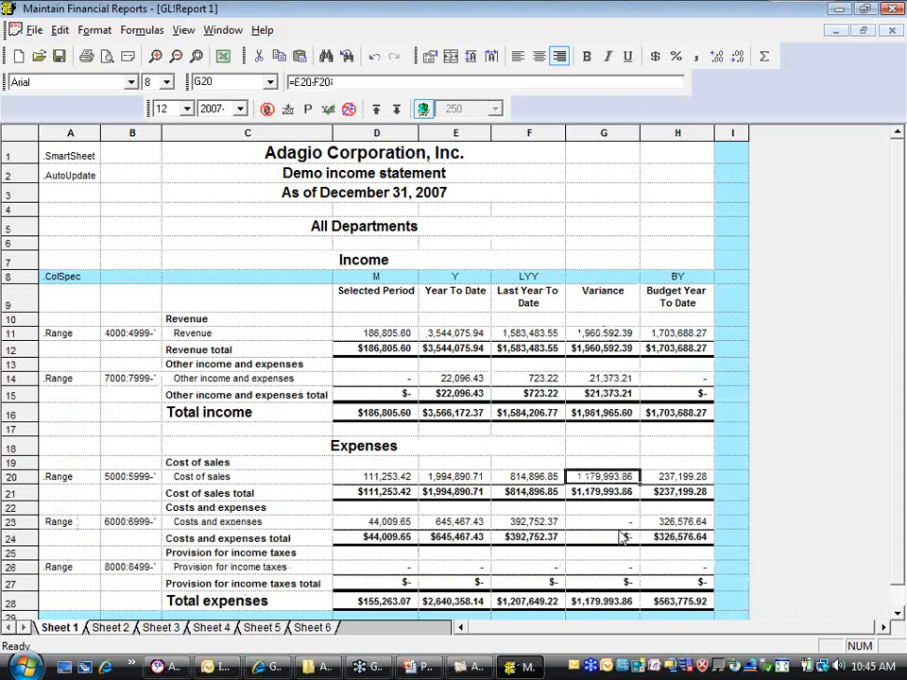
{"action": "left_click", "coordinate": [608, 522]}
{"action": "key", "text": "ctrl+v"}
{"action": "left_click", "coordinate": [607, 567]}
{"action": "key", "text": "ctrl+v"}
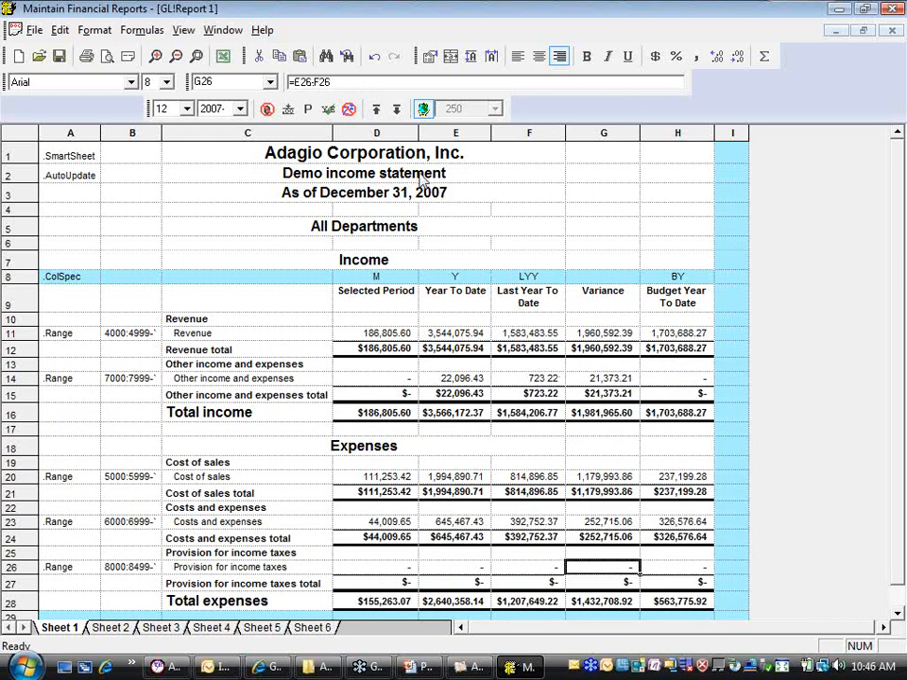
Switch the SmartSheet between expanded and collapsed to compare the Variance and Year To Date formulas in account detail and summary
{"action": "left_click", "coordinate": [378, 109]}
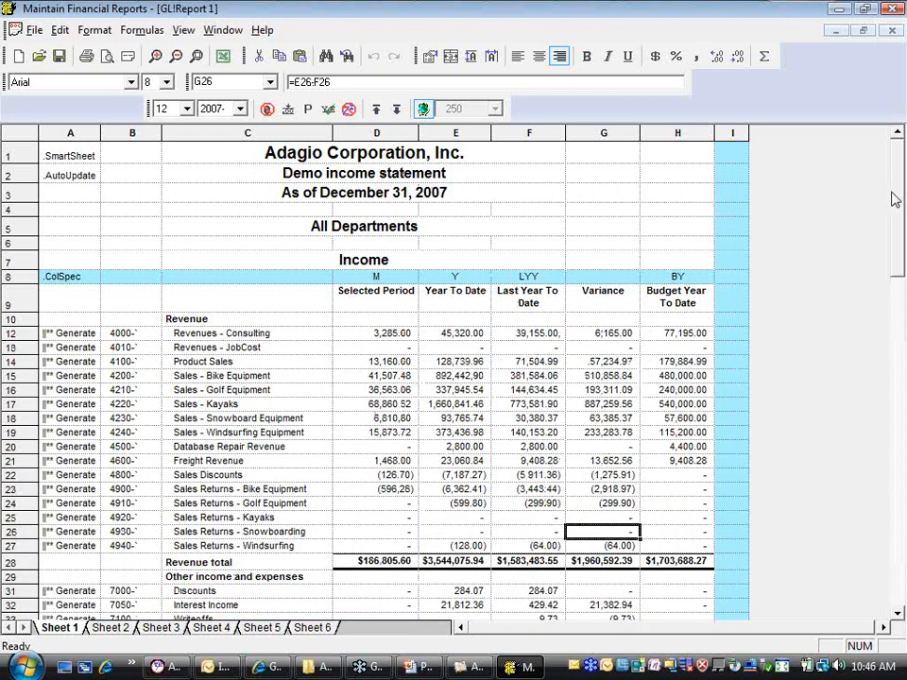
{"action": "scroll", "coordinate": [902, 244], "scroll_direction": "down", "scroll_amount": 2}
{"action": "left_click_drag", "start_coordinate": [902, 244], "coordinate": [896, 124]}
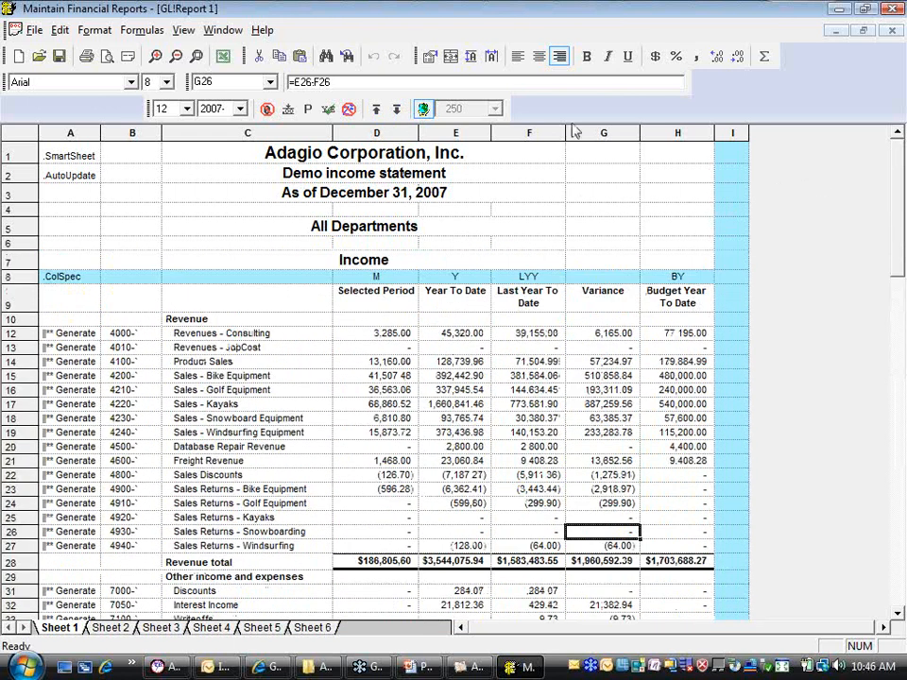
{"action": "left_click", "coordinate": [375, 108]}
{"action": "left_click", "coordinate": [595, 332]}
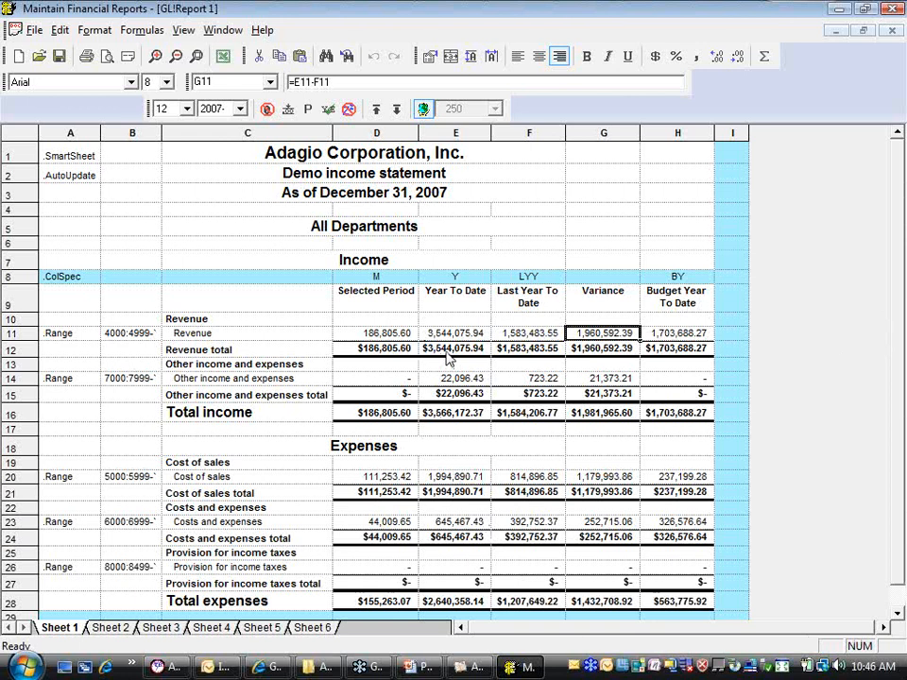
{"action": "left_click", "coordinate": [396, 109]}
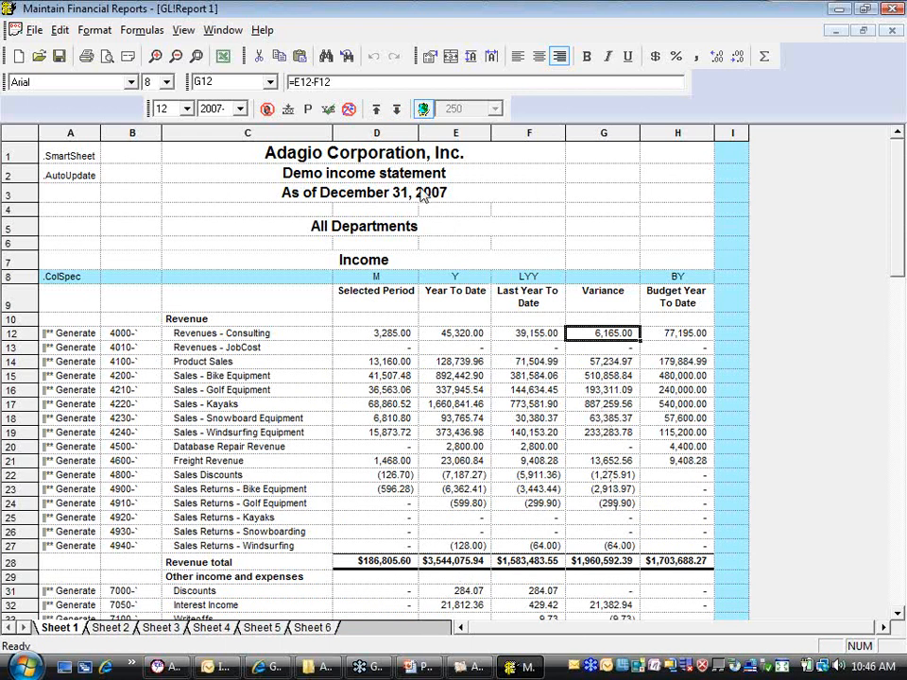
{"action": "left_click", "coordinate": [375, 109]}
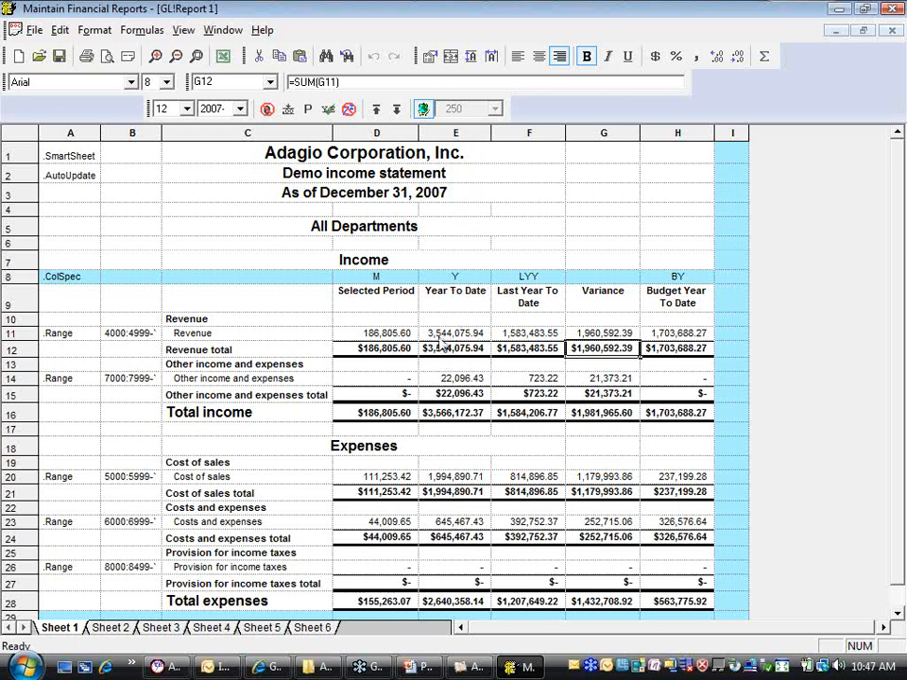
{"action": "left_click", "coordinate": [395, 111]}
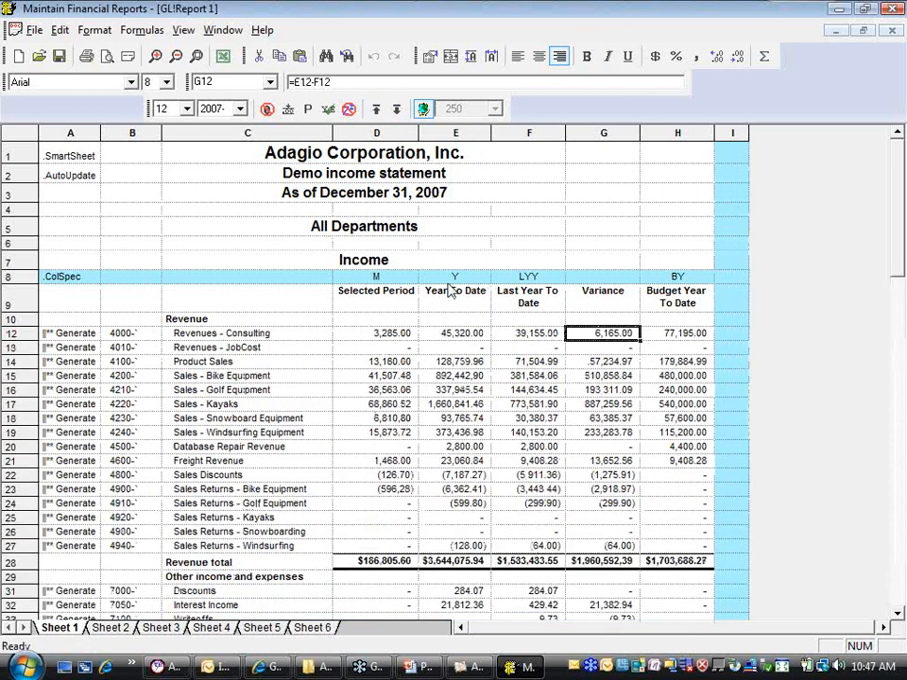
{"action": "left_click", "coordinate": [460, 338]}
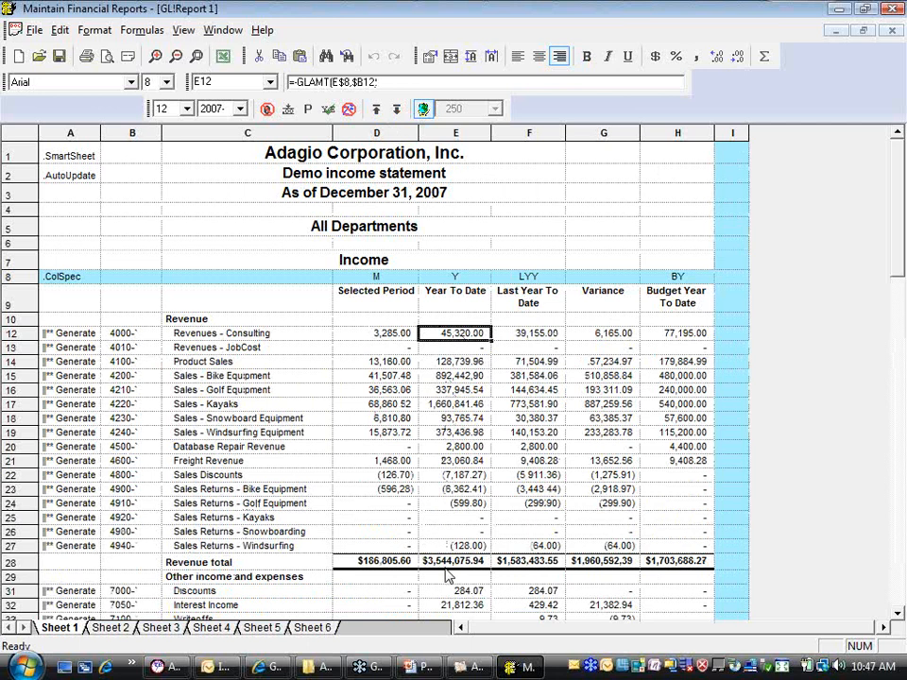
{"action": "left_click", "coordinate": [397, 109]}
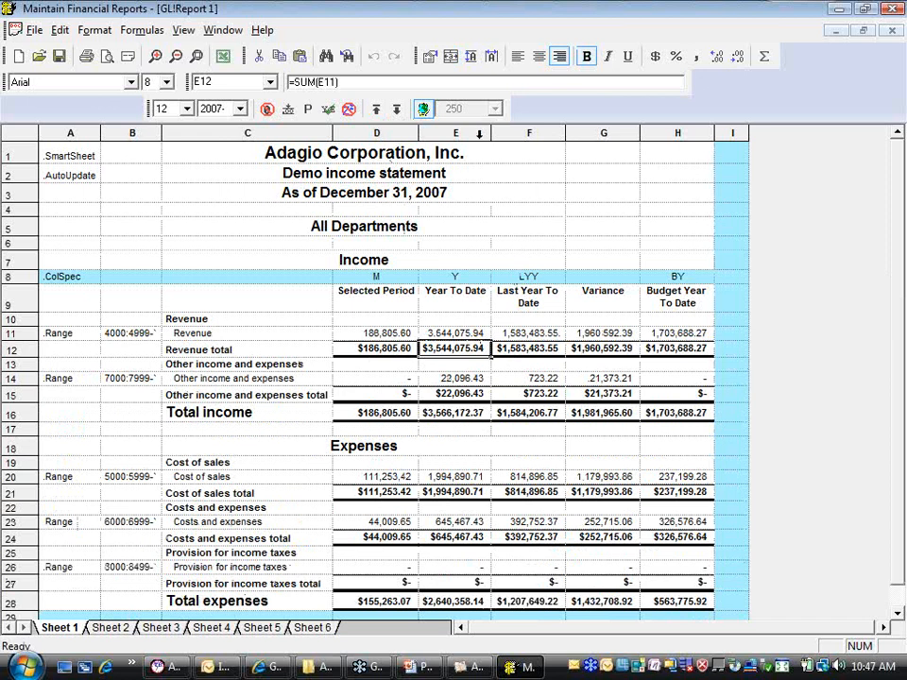
Duplicate the Year To Date column E and set the Revenue formula in F11 of the copy to =E11/E12
{"action": "right_click", "coordinate": [459, 137]}
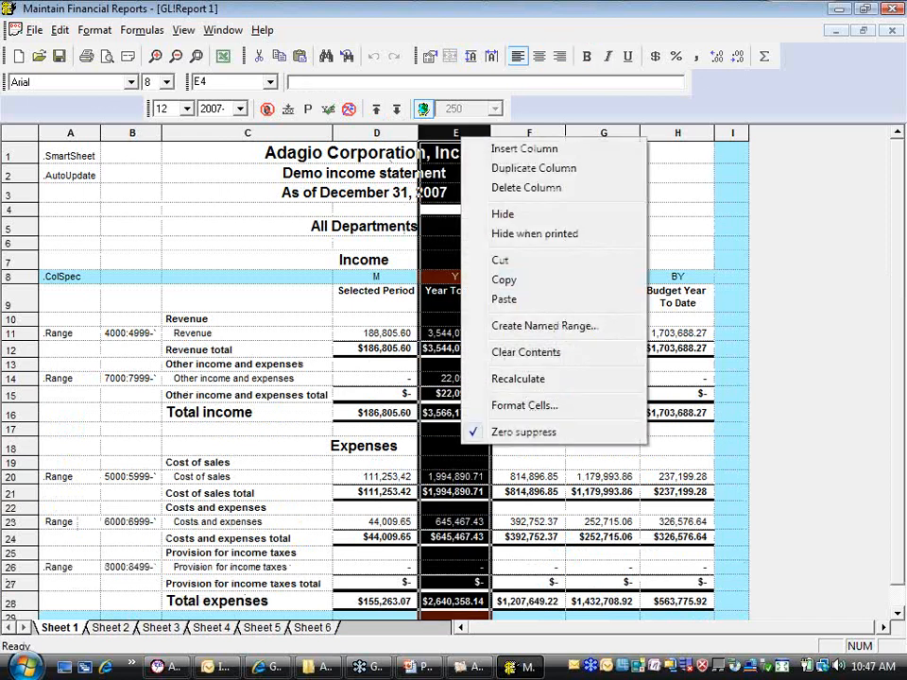
{"action": "left_click", "coordinate": [506, 170]}
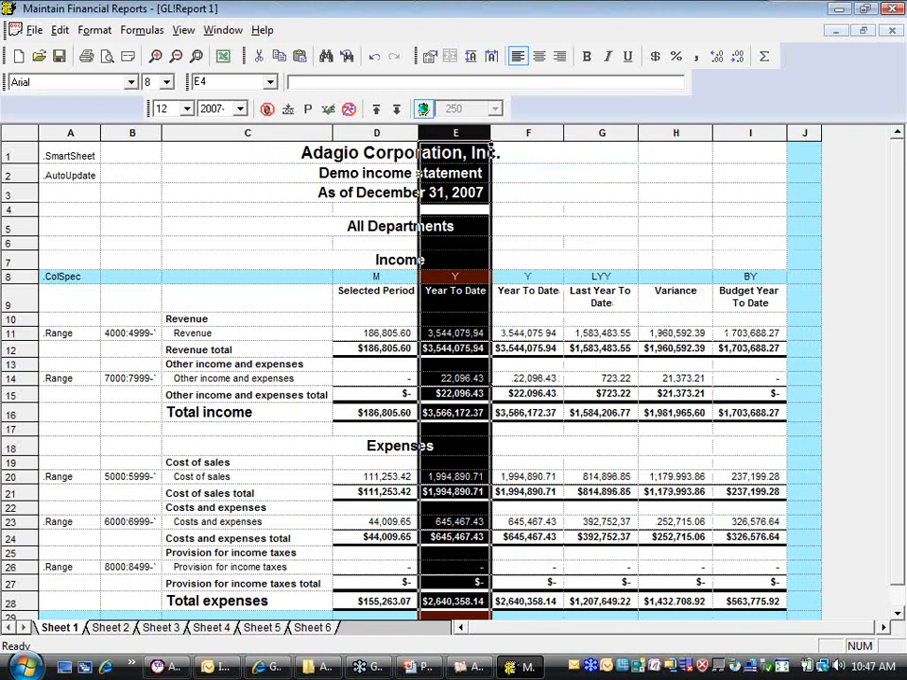
{"action": "left_click", "coordinate": [525, 335]}
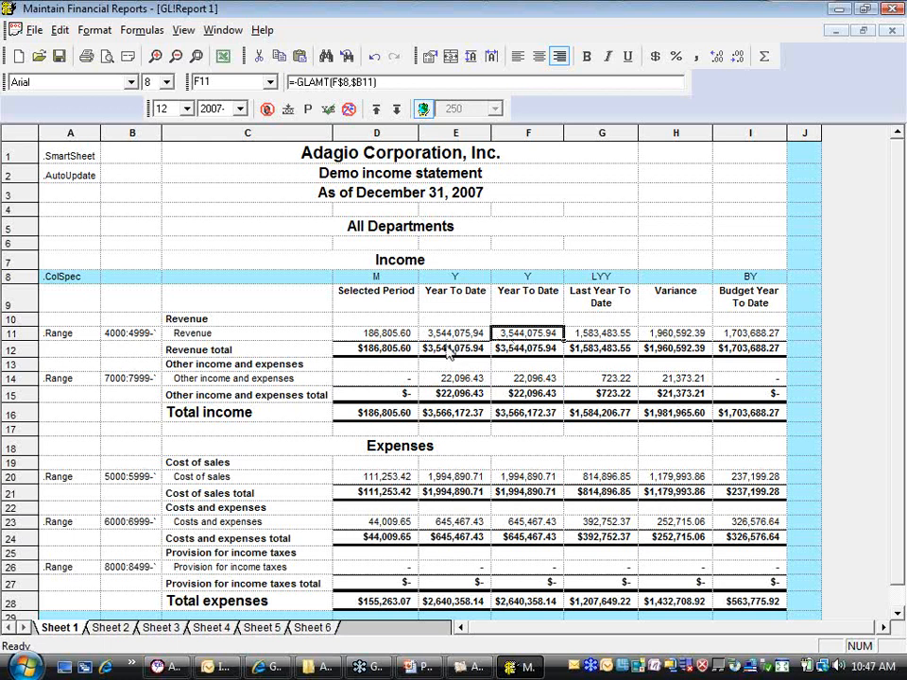
{"action": "left_click", "coordinate": [378, 82]}
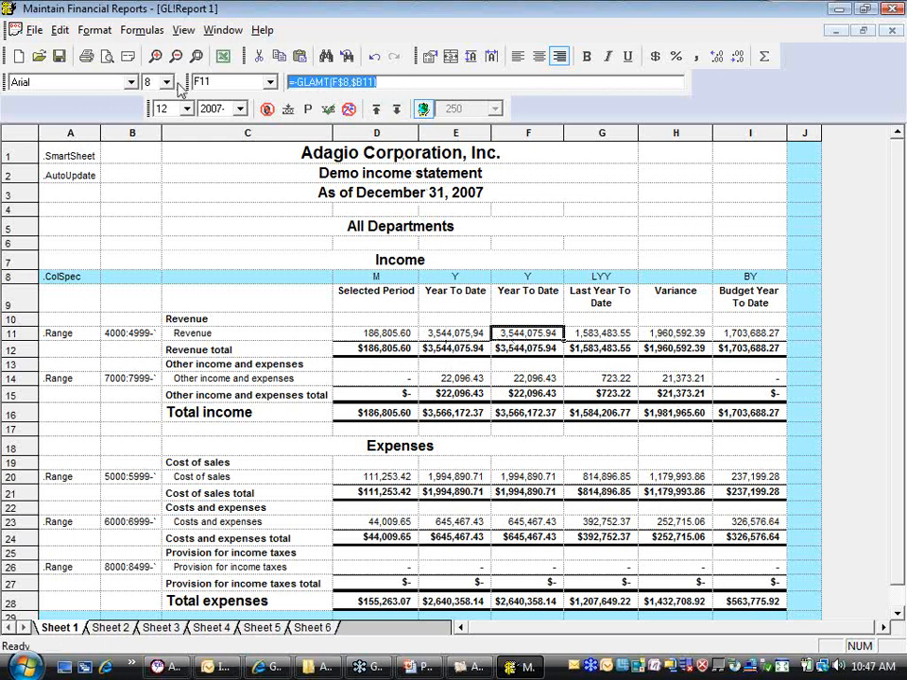
{"action": "type", "text": "=E11/E12"}
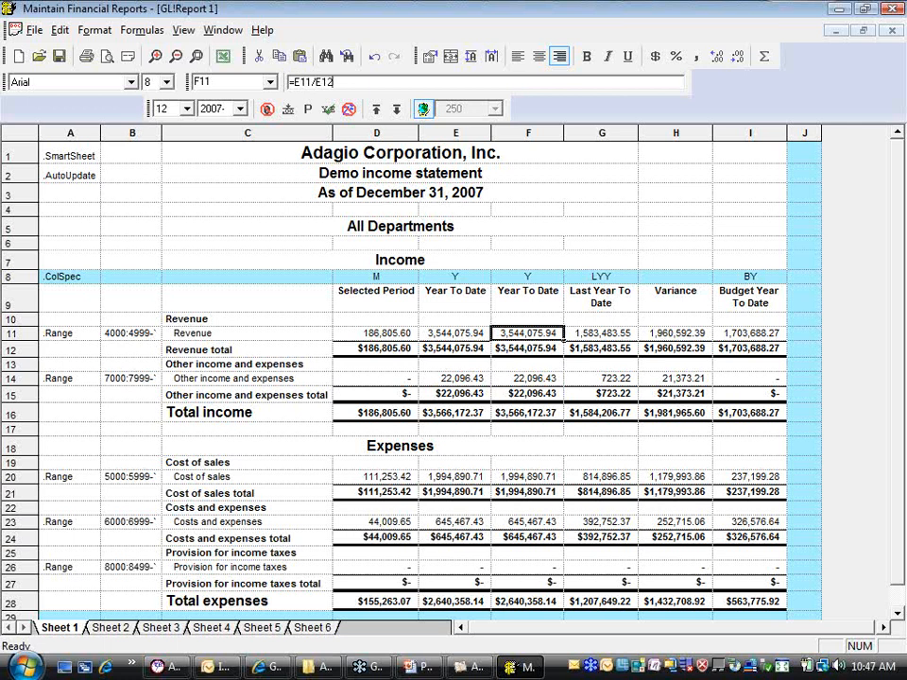
{"action": "key", "text": "Return"}
Format F11 and the Revenue total in F12 as percentages, and expand the SmartSheet to account detail
{"action": "left_click", "coordinate": [675, 57]}
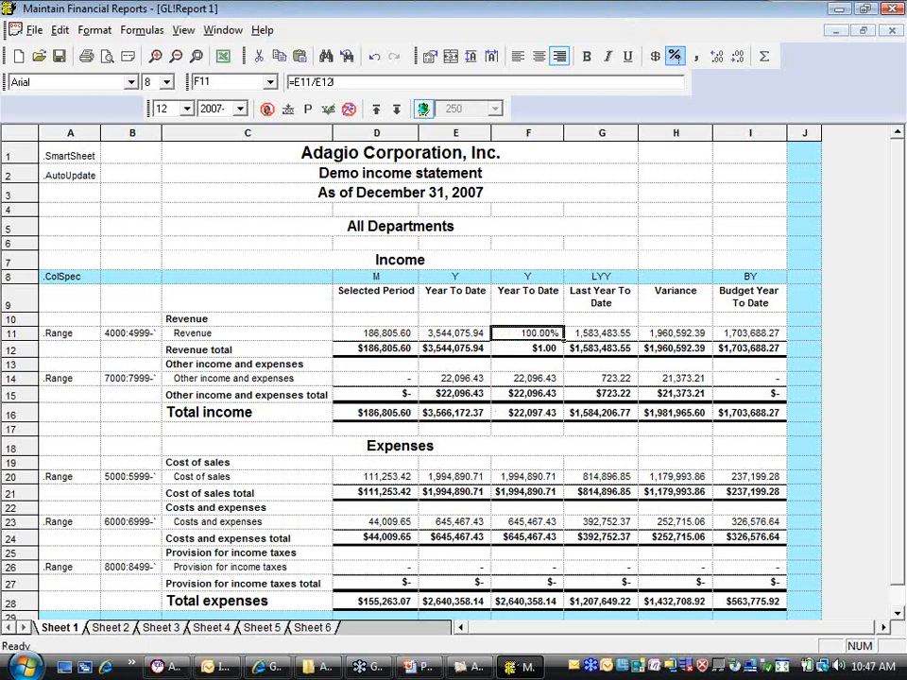
{"action": "left_click", "coordinate": [536, 349]}
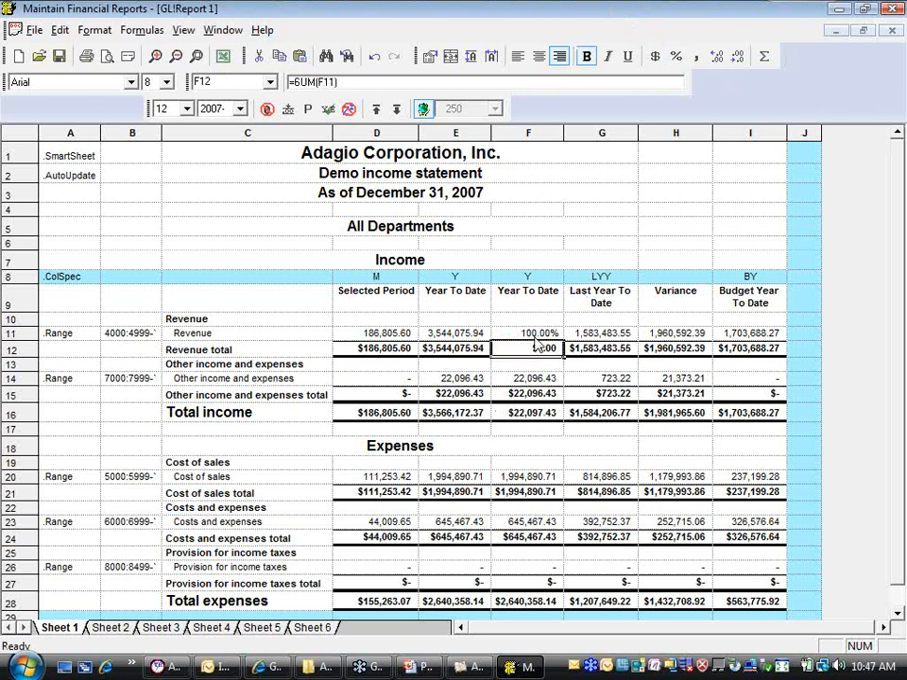
{"action": "left_click", "coordinate": [683, 58]}
{"action": "left_click", "coordinate": [631, 246]}
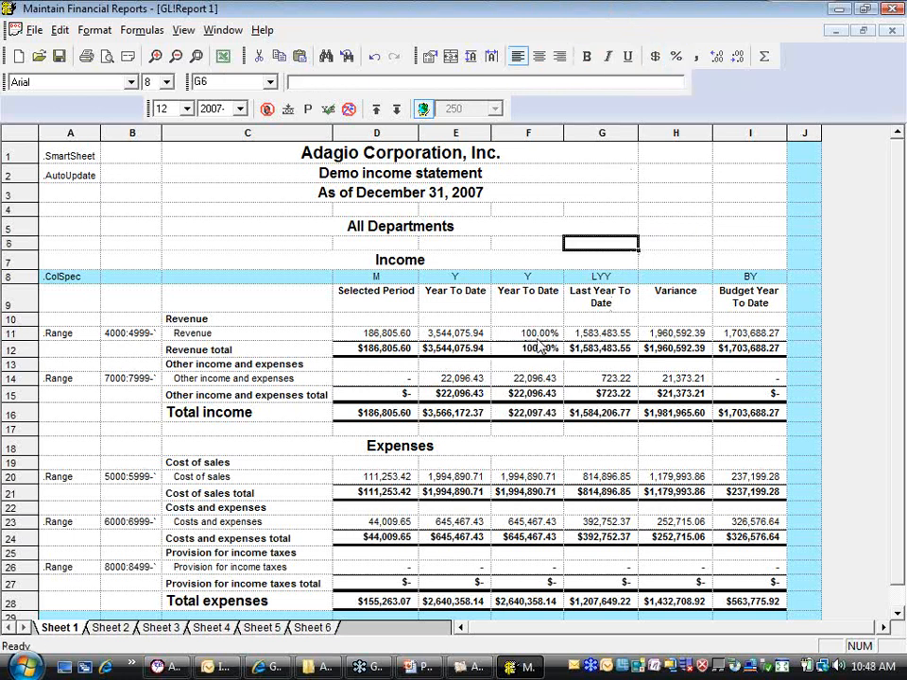
{"action": "left_click", "coordinate": [396, 110]}
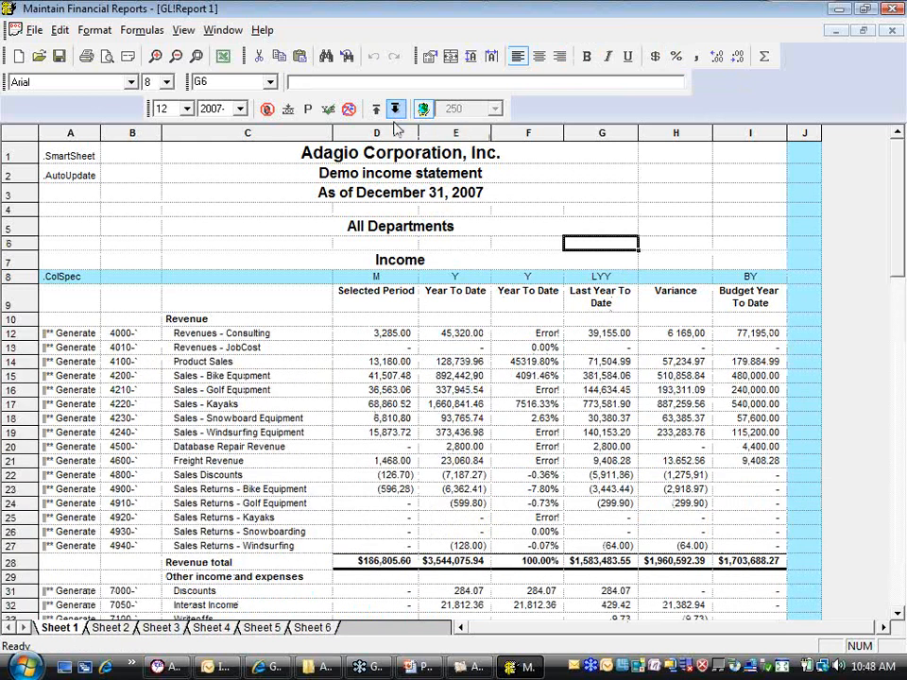
Examine the percentage formulas in F12, F14 and down to F20 in the expanded Revenue accounts
{"action": "left_click", "coordinate": [529, 336]}
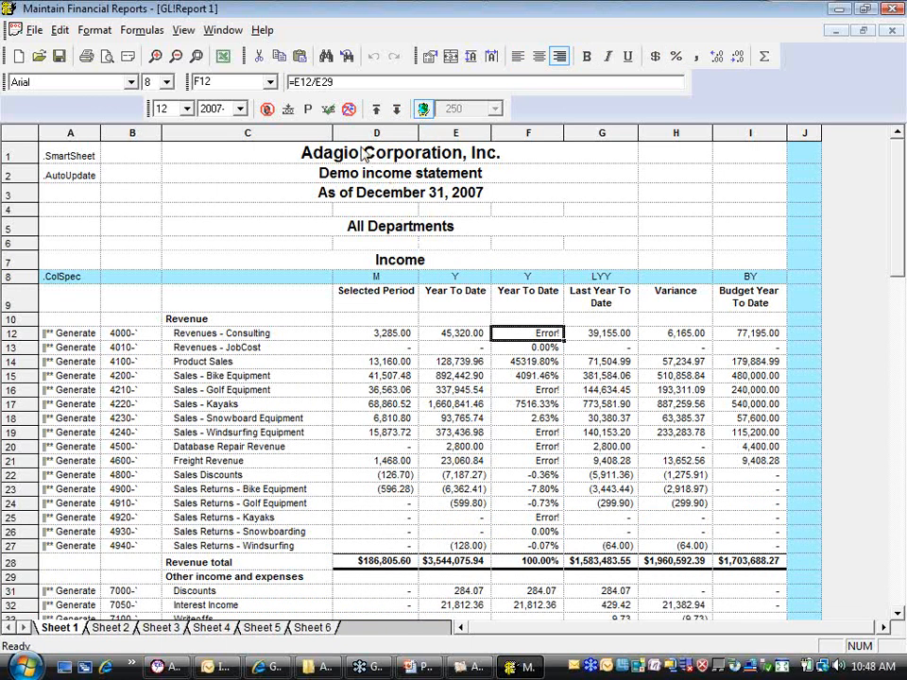
{"action": "left_click", "coordinate": [321, 83]}
{"action": "left_click", "coordinate": [539, 363]}
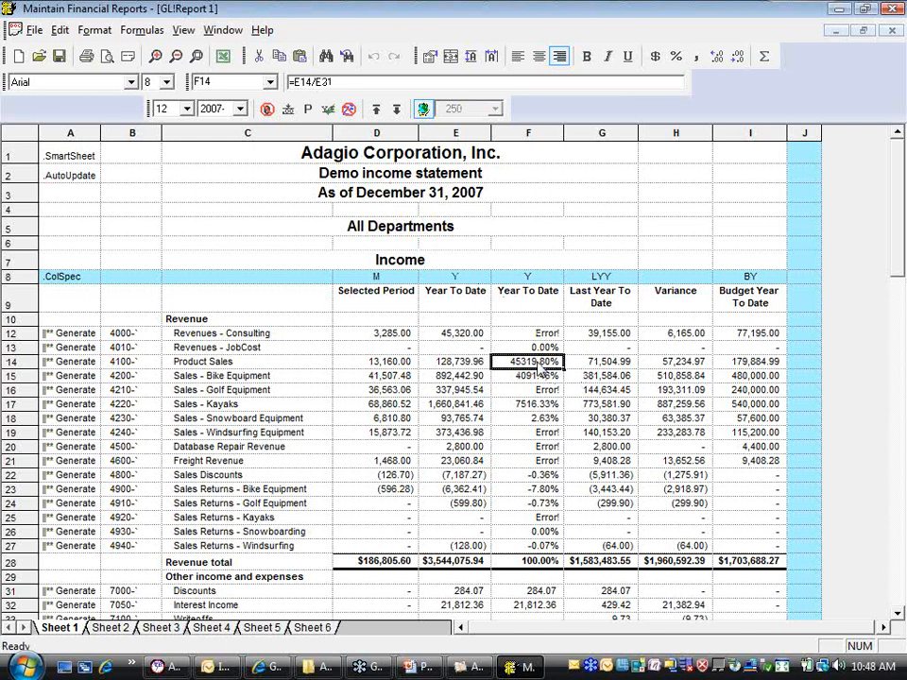
{"action": "key", "text": "Down"}
{"action": "key", "text": "Down"}
{"action": "key", "text": "Down"}
{"action": "key", "text": "Down"}
{"action": "key", "text": "Down"}
{"action": "key", "text": "Down"}
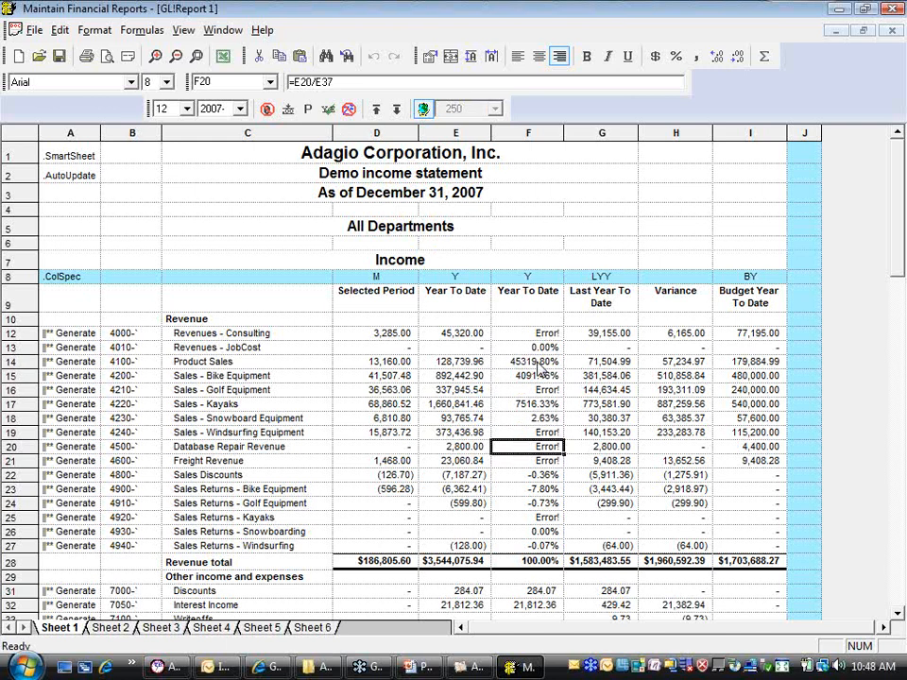
Collapse the SmartSheet and make the divisor row absolute in F11 so the Revenue formula reads =E11/E$12
{"action": "left_click", "coordinate": [375, 108]}
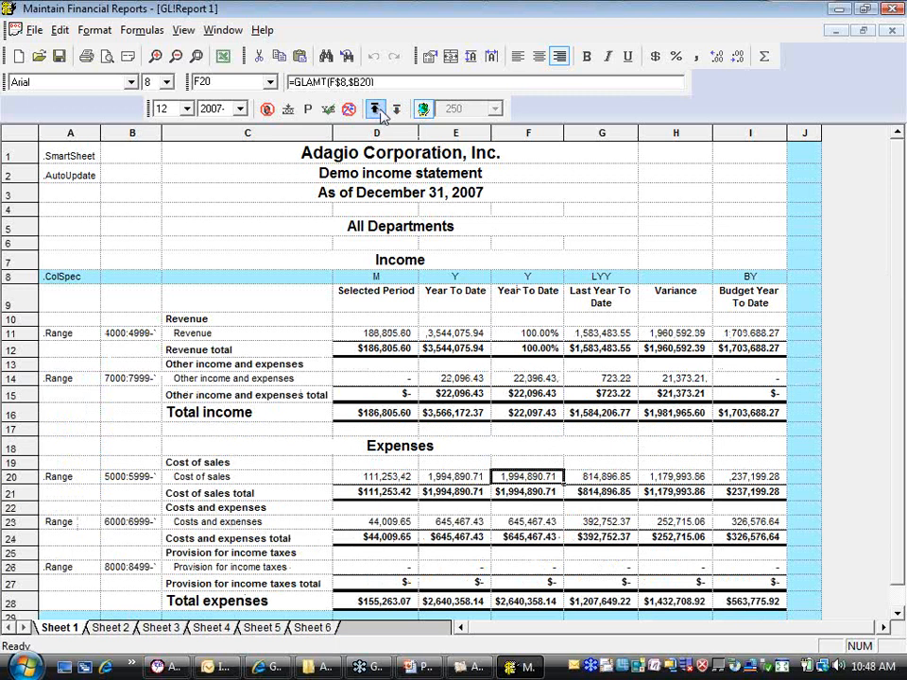
{"action": "left_click", "coordinate": [543, 335]}
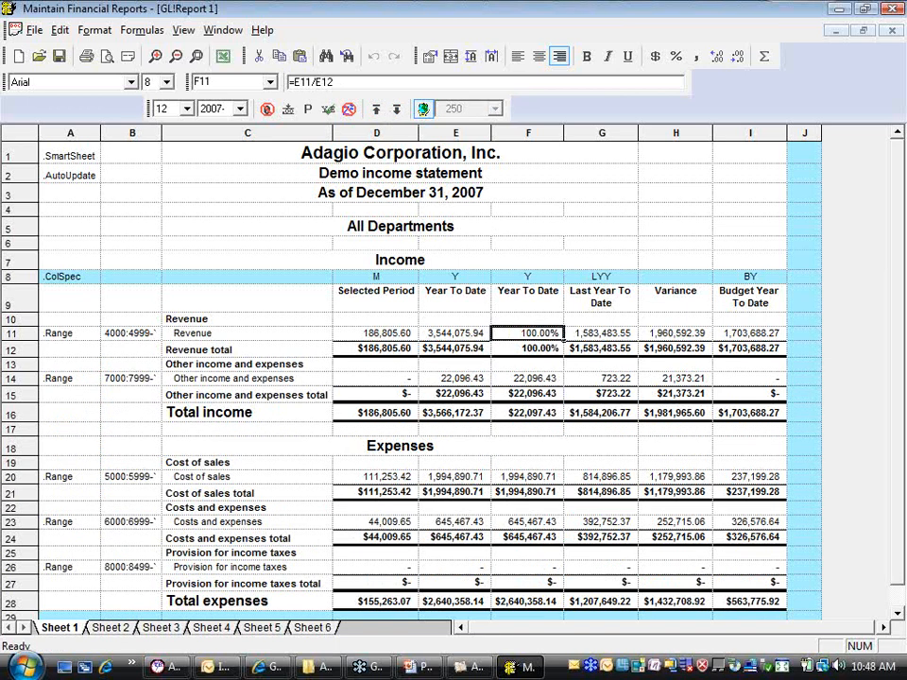
{"action": "left_click", "coordinate": [327, 82]}
{"action": "type", "text": "$"}
{"action": "left_click", "coordinate": [326, 83]}
Expand the SmartSheet to account detail and check the divisor in the Revenue percentage formulas from F12 through F24
{"action": "left_click", "coordinate": [395, 110]}
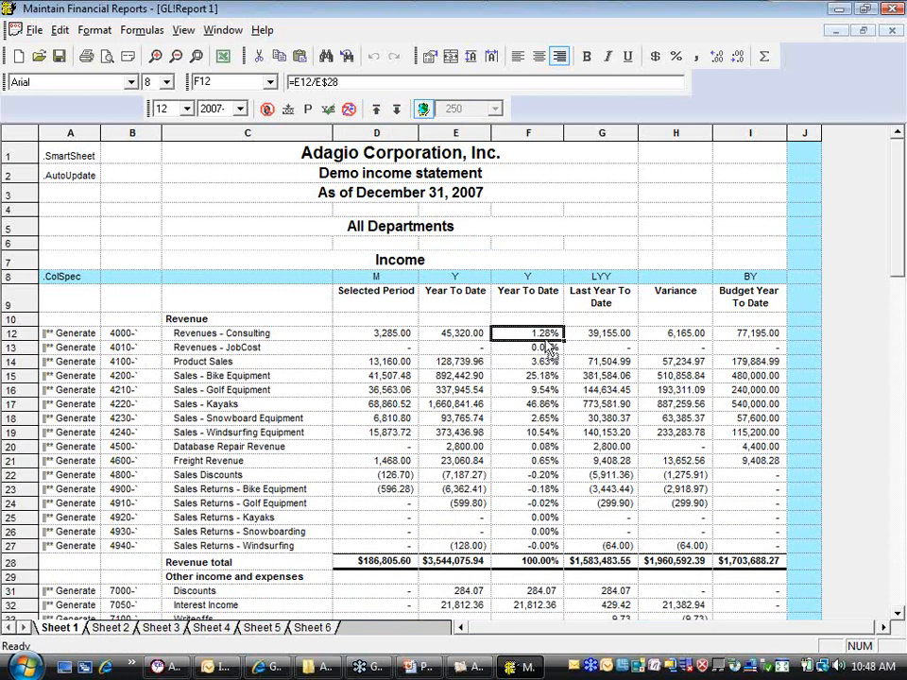
{"action": "left_click", "coordinate": [335, 86]}
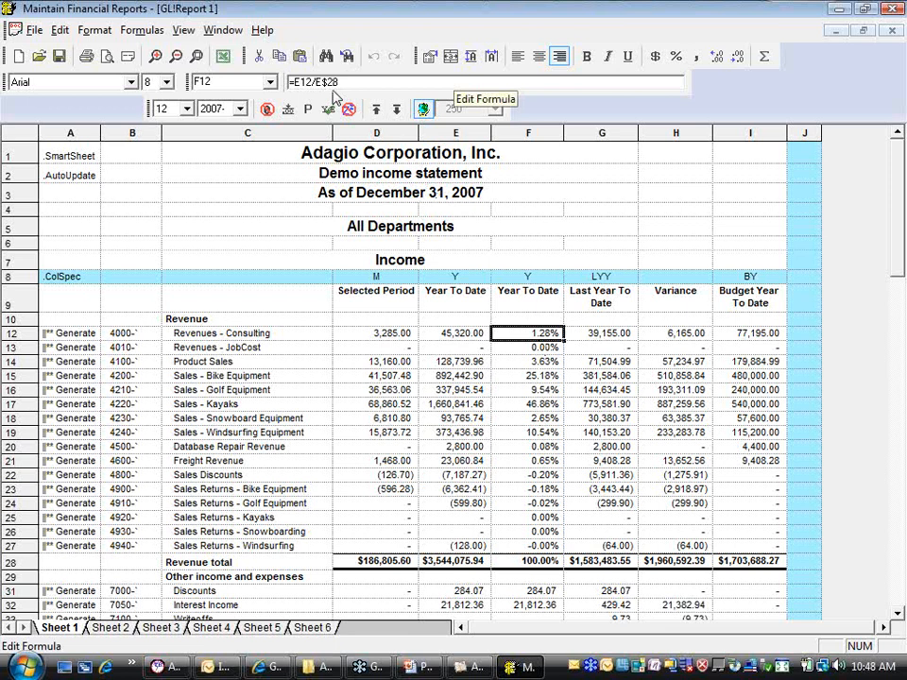
{"action": "key", "text": "Down"}
{"action": "key", "text": "Down"}
{"action": "key", "text": "Down"}
{"action": "key", "text": "Down"}
{"action": "key", "text": "Down"}
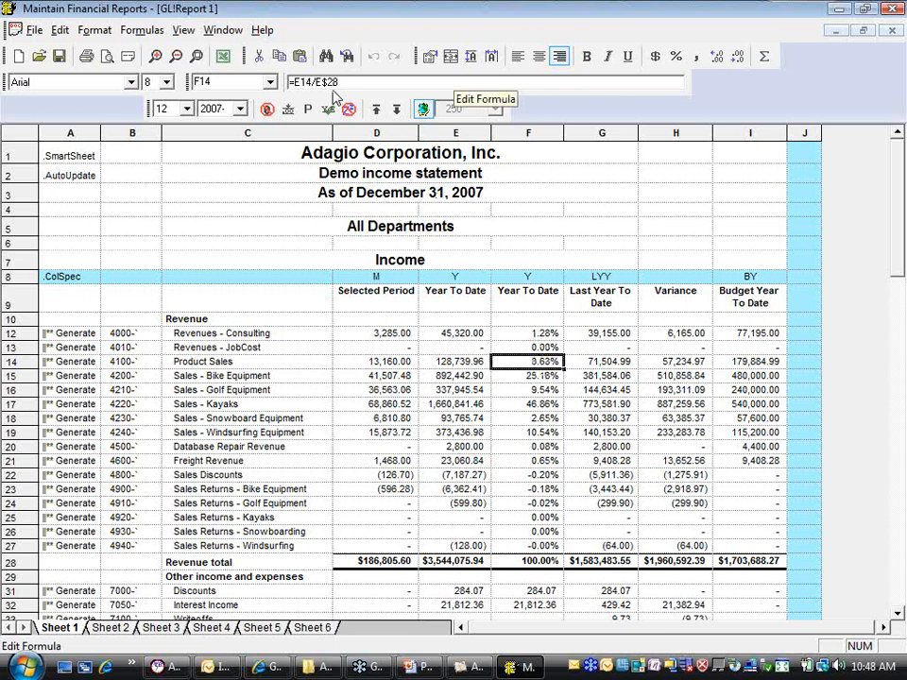
{"action": "key", "text": "Down"}
{"action": "key", "text": "Down"}
{"action": "key", "text": "Down"}
{"action": "key", "text": "Down"}
{"action": "key", "text": "Down"}
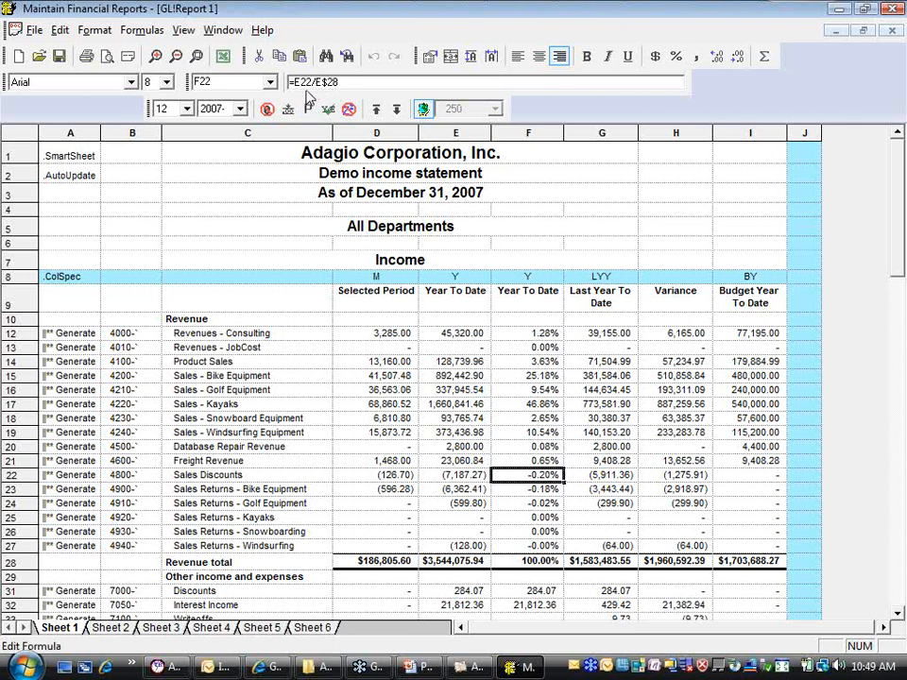
{"action": "key", "text": "Down"}
{"action": "key", "text": "Down"}
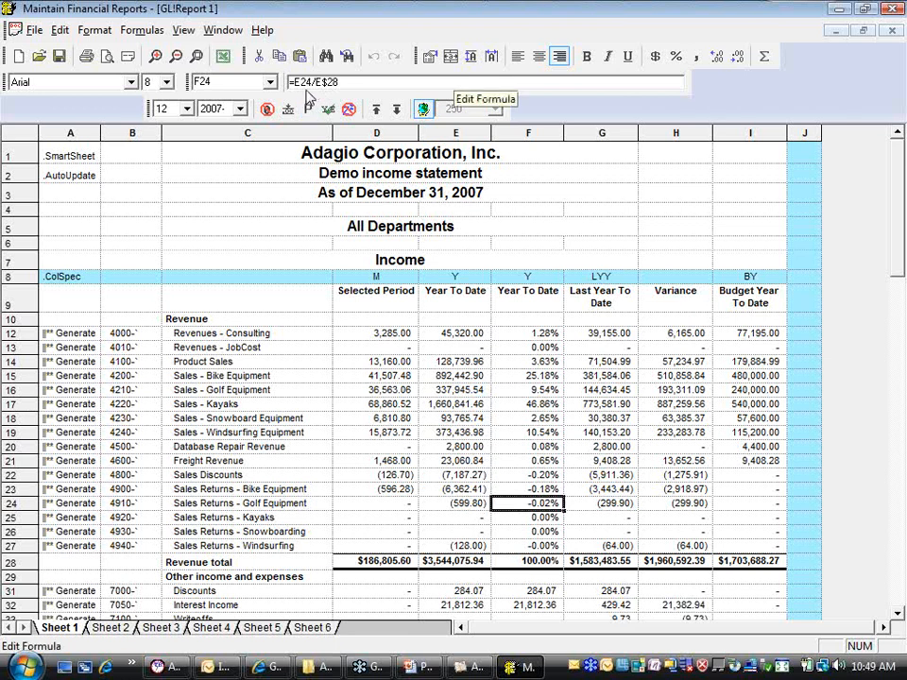
Collapse the SmartSheet, copy F11 into the Other income and expenses row at F14 and change its formula to =E14/E$15
{"action": "left_click", "coordinate": [375, 108]}
{"action": "left_click", "coordinate": [522, 335]}
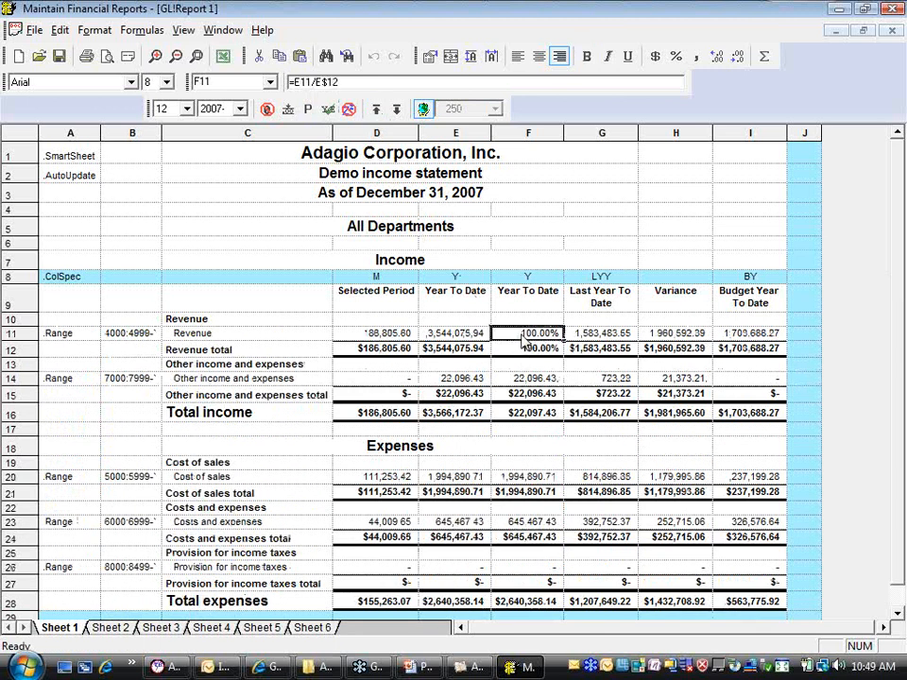
{"action": "right_click", "coordinate": [524, 336]}
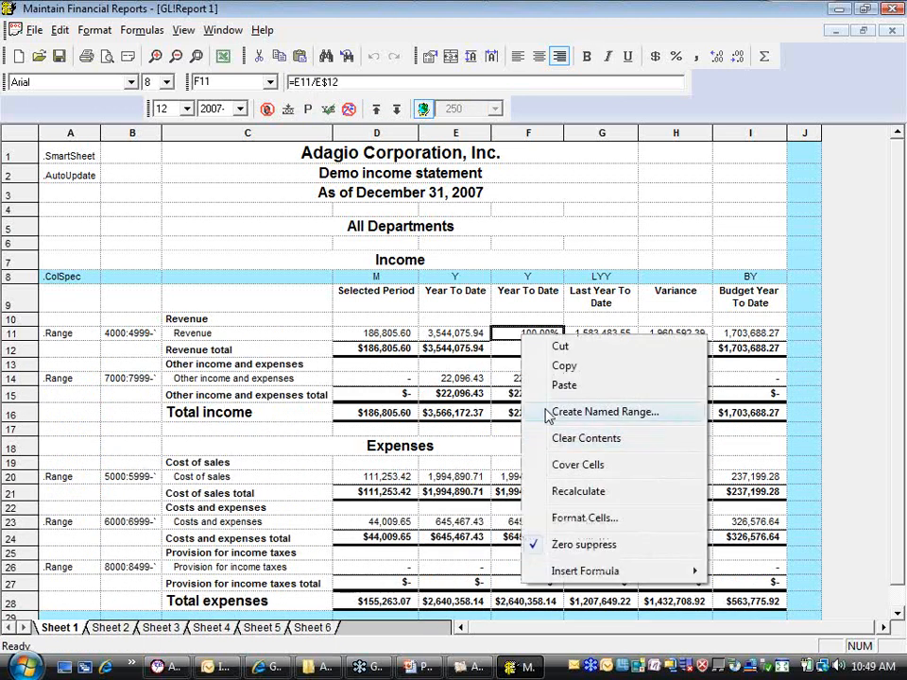
{"action": "left_click", "coordinate": [561, 368]}
{"action": "left_click", "coordinate": [529, 379]}
{"action": "right_click", "coordinate": [542, 380]}
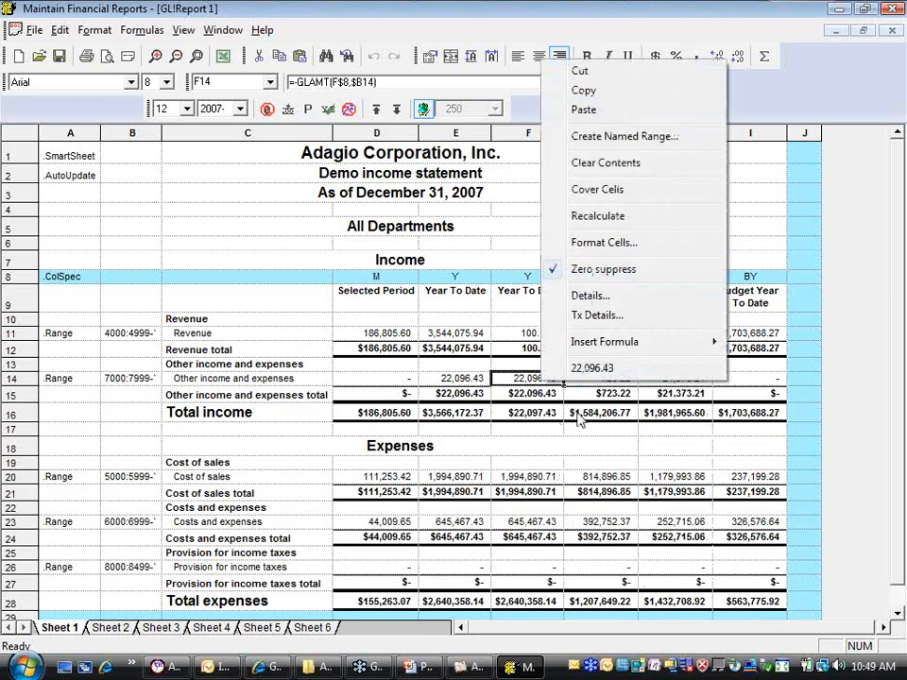
{"action": "left_click", "coordinate": [606, 111]}
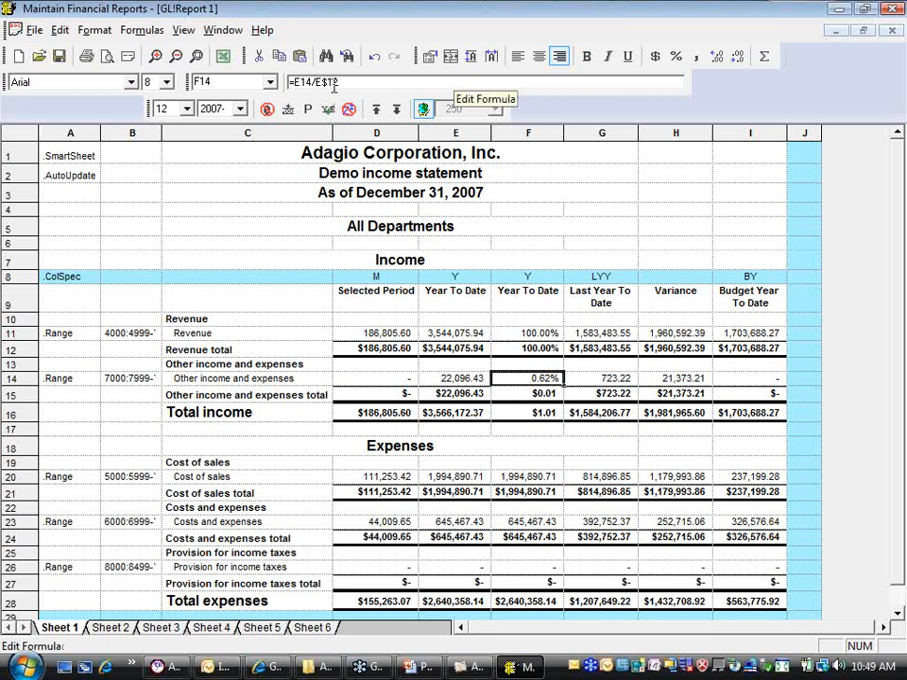
{"action": "left_click_drag", "start_coordinate": [330, 83], "coordinate": [336, 83]}
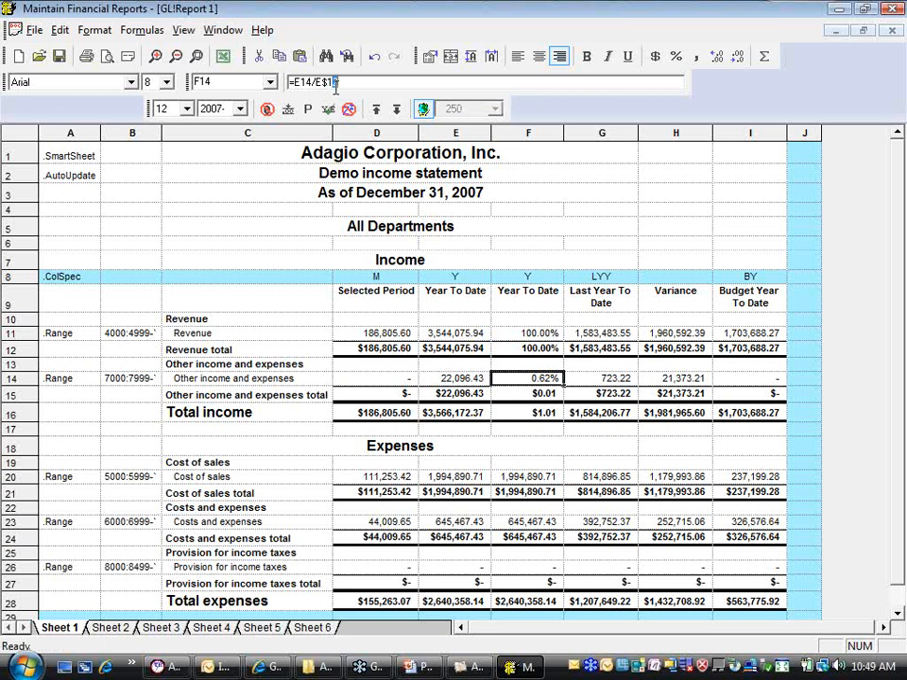
{"action": "type", "text": "5"}
{"action": "key", "text": "Return"}
Paste the percentage formula into the Cost of sales row at F20 and change it to =E20/E$21
{"action": "left_click", "coordinate": [520, 479]}
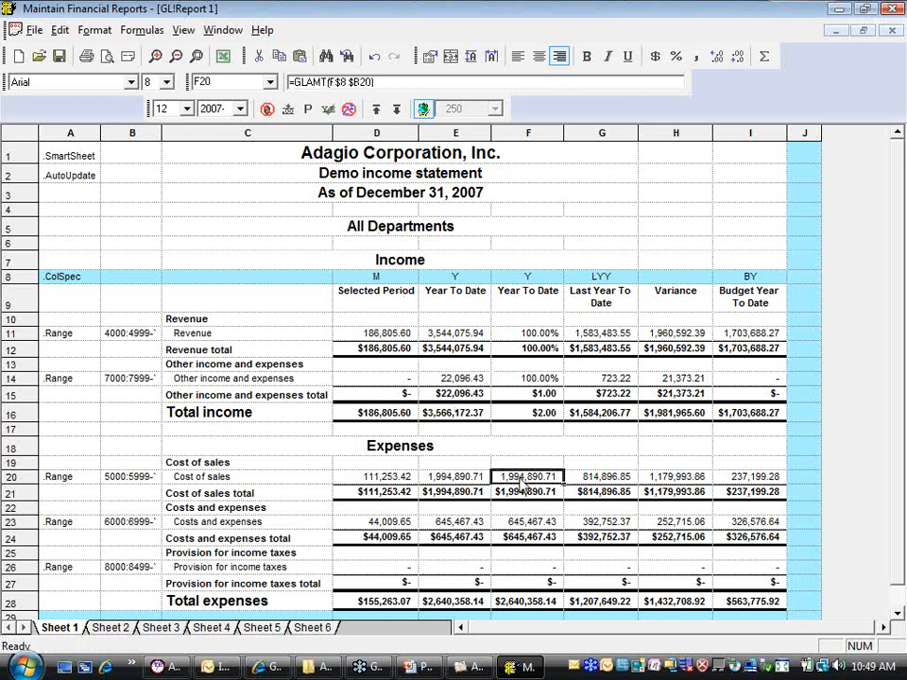
{"action": "type", "text": "=E20/E$12"}
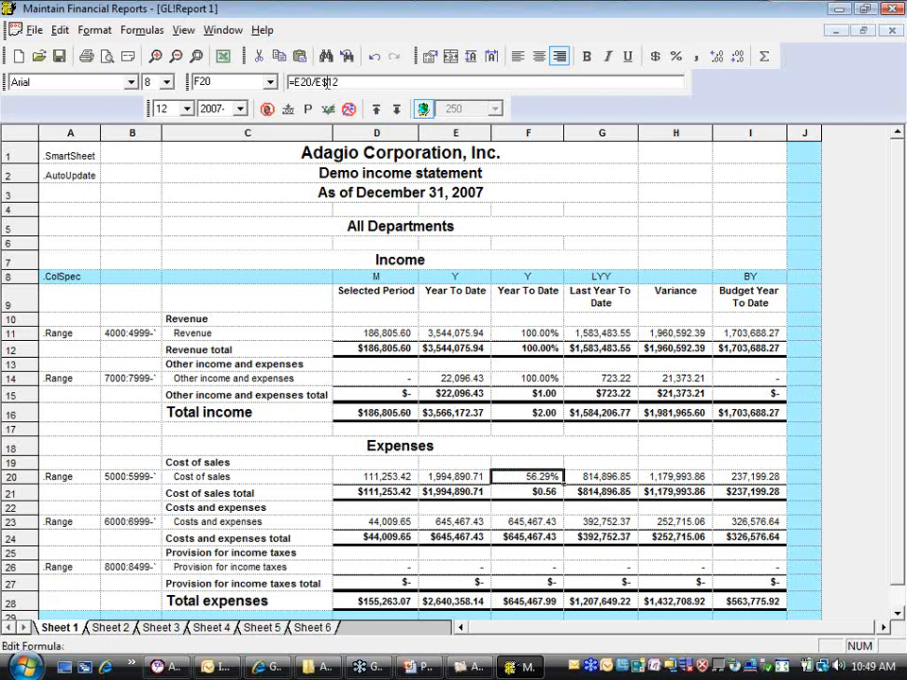
{"action": "left_click_drag", "start_coordinate": [328, 82], "coordinate": [340, 82]}
{"action": "type", "text": "21"}
{"action": "key", "text": "Return"}
Paste the percentage formula into the Costs and expenses row at F23 and change it to =E23/E$24
{"action": "key", "text": "Down"}
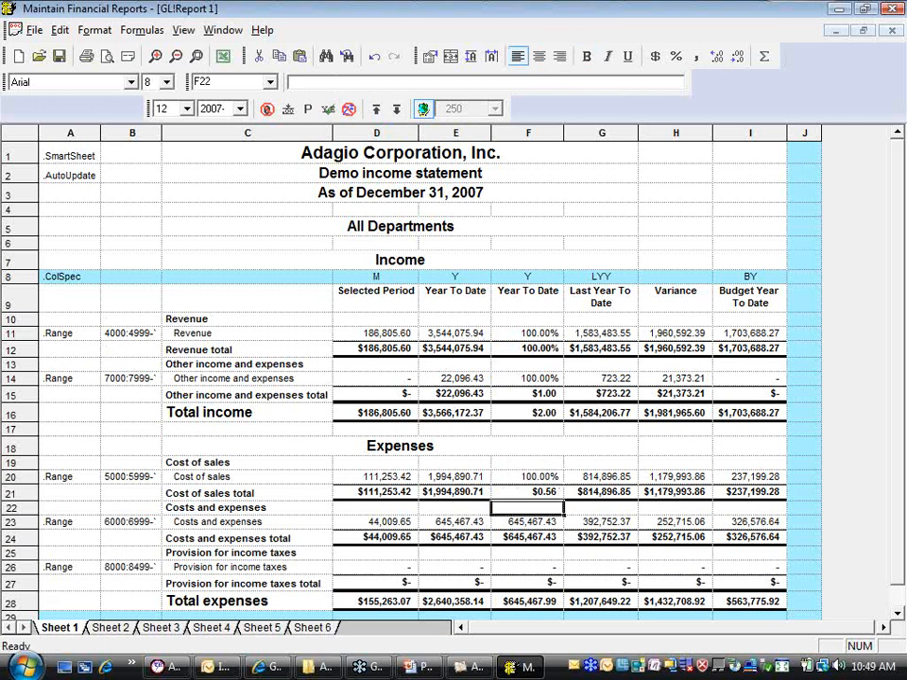
{"action": "key", "text": "Down"}
{"action": "key", "text": "ctrl+v"}
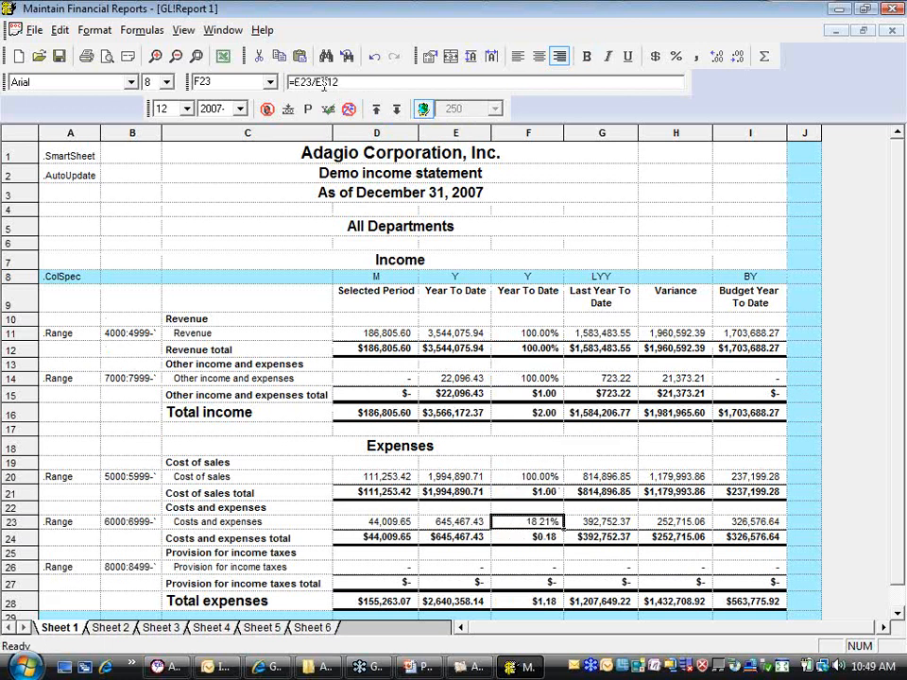
{"action": "left_click_drag", "start_coordinate": [326, 83], "coordinate": [337, 82]}
{"action": "type", "text": "24"}
{"action": "key", "text": "Return"}
Paste the percentage formula into the Provision for income taxes row at F26 and change it to =E26/E$27
{"action": "key", "text": "Down"}
{"action": "key", "text": "Down"}
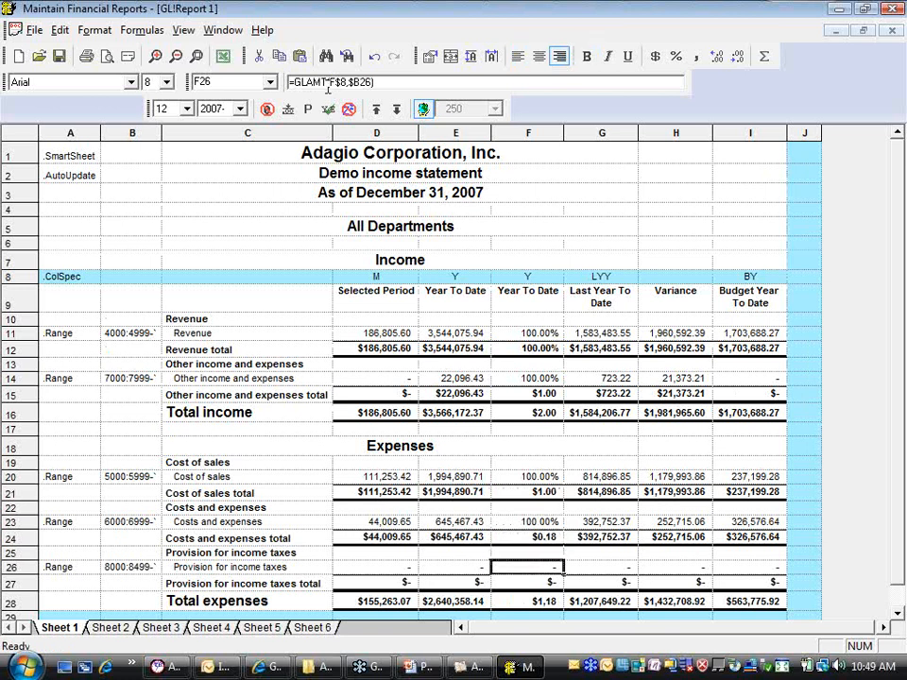
{"action": "key", "text": "ctrl+v"}
{"action": "left_click_drag", "start_coordinate": [324, 82], "coordinate": [337, 82]}
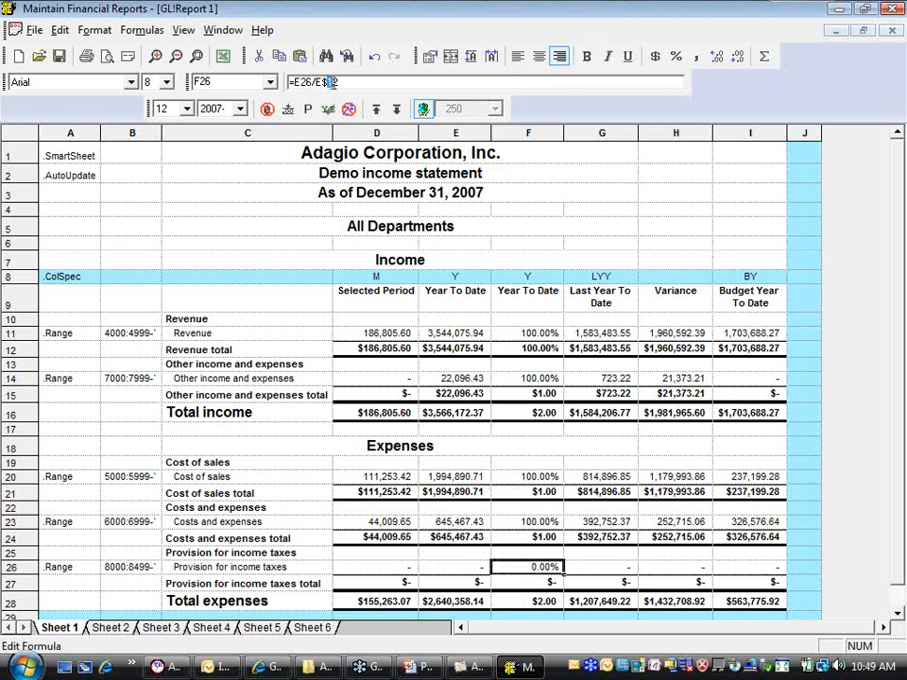
{"action": "type", "text": "27"}
{"action": "key", "text": "Return"}
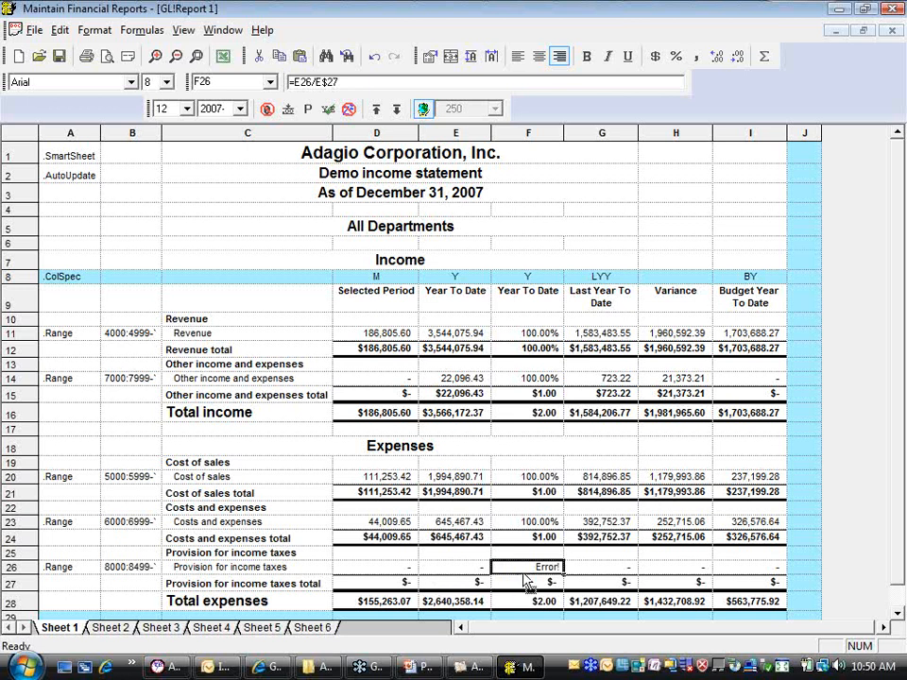
Replace the Year To Date heading in F9 with % Total
{"action": "left_click", "coordinate": [531, 298]}
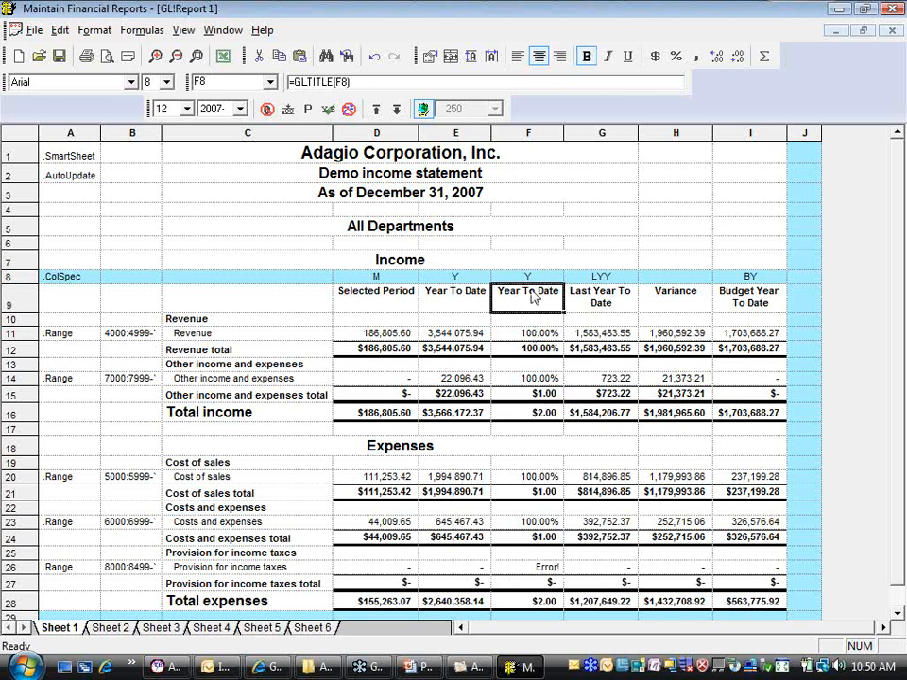
{"action": "type", "text": "5 T"}
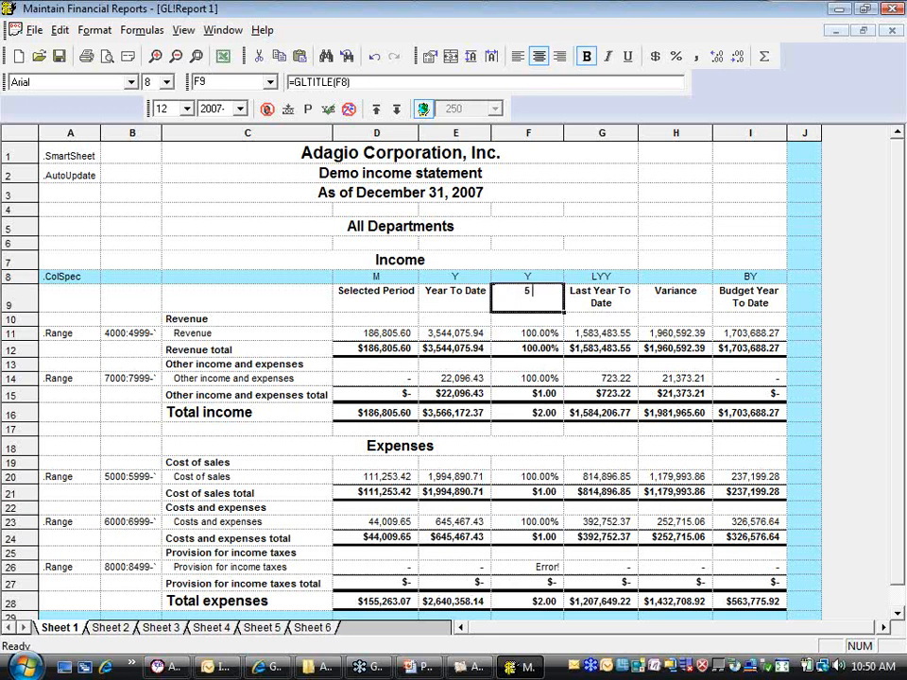
{"action": "type", "text": "o"}
{"action": "key", "text": "BackSpace"}
{"action": "key", "text": "BackSpace"}
{"action": "key", "text": "BackSpace"}
{"action": "key", "text": "BackSpace"}
{"action": "type", "text": "% Total"}
{"action": "key", "text": "Return"}
Clear the Y column specification from F8 above the % Total heading
{"action": "left_click", "coordinate": [573, 373]}
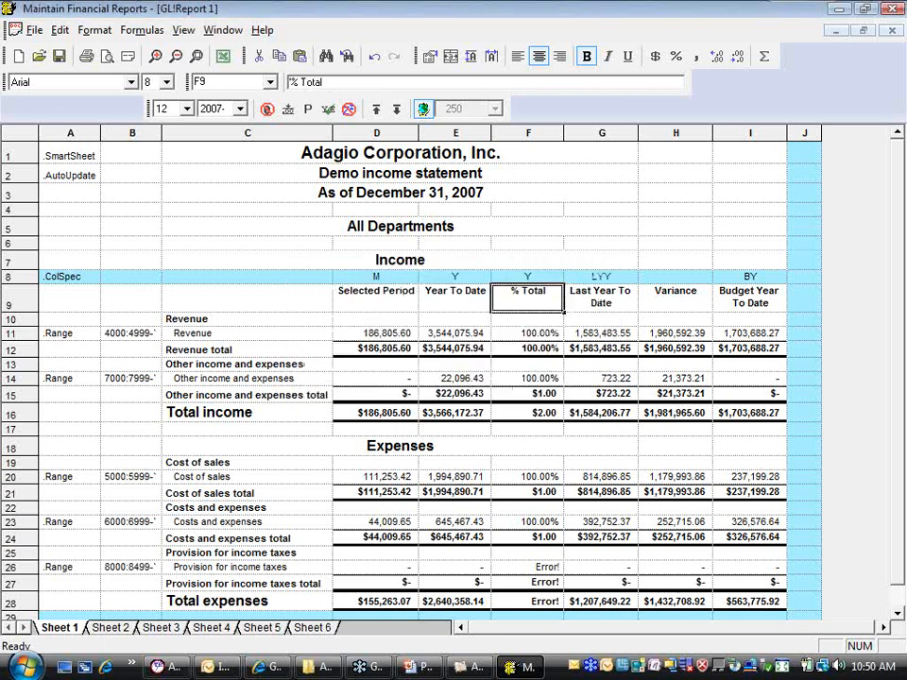
{"action": "left_click", "coordinate": [529, 277]}
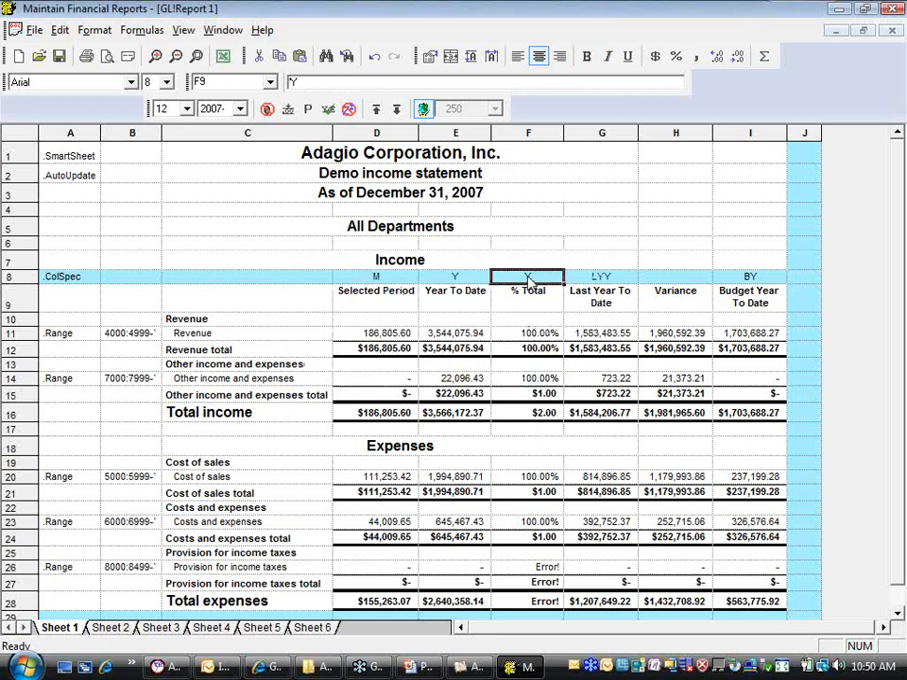
{"action": "key", "text": "Delete"}
Guard the F26 formula against division by zero by changing it to =IF(E$27!=0,E26/E$27,0)
{"action": "left_click", "coordinate": [526, 569]}
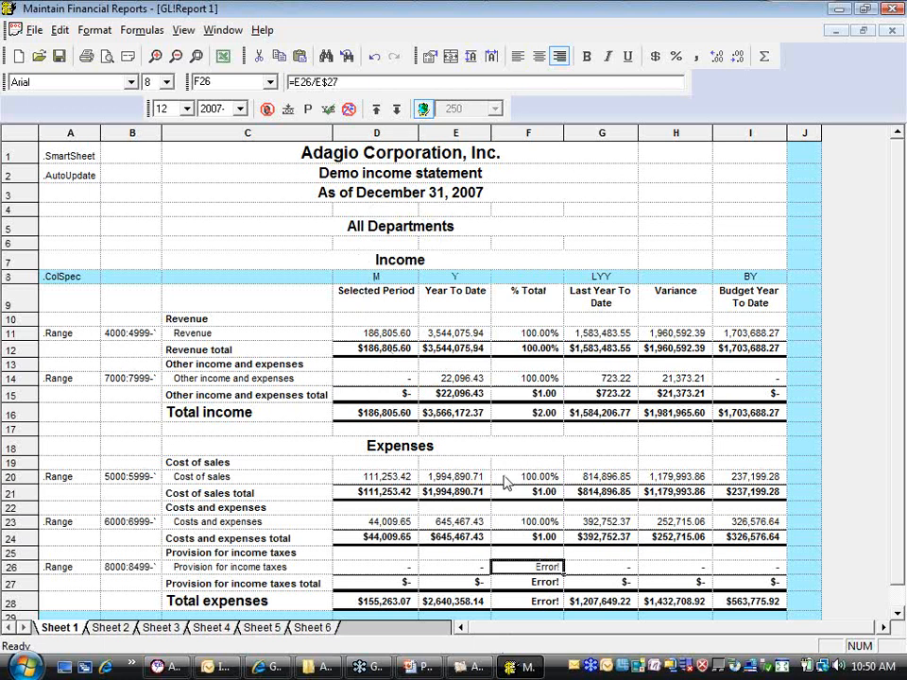
{"action": "left_click", "coordinate": [294, 82]}
{"action": "type", "text": "IF("}
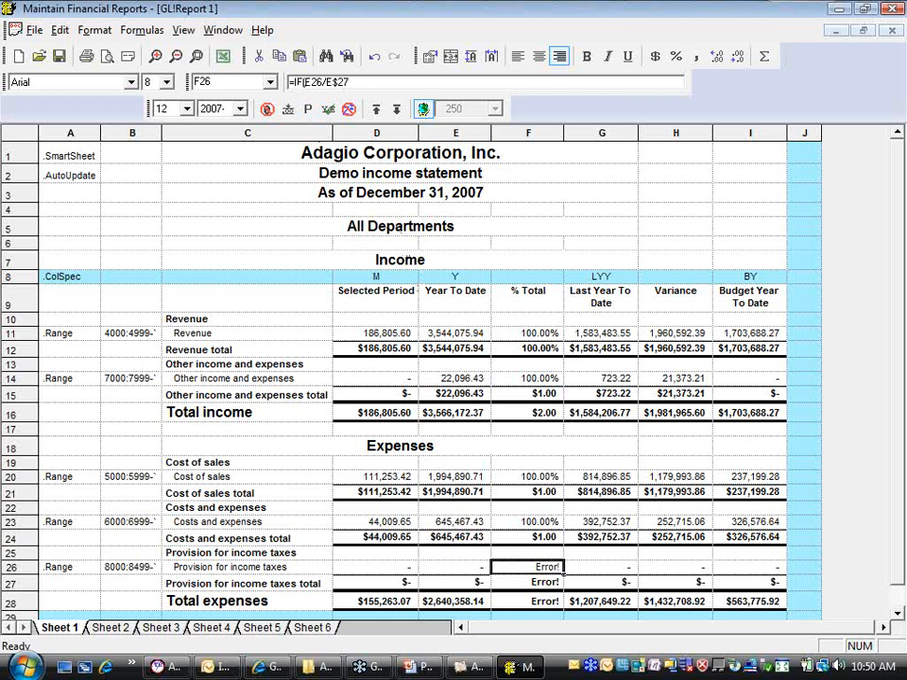
{"action": "type", "text": "E$27<>0"}
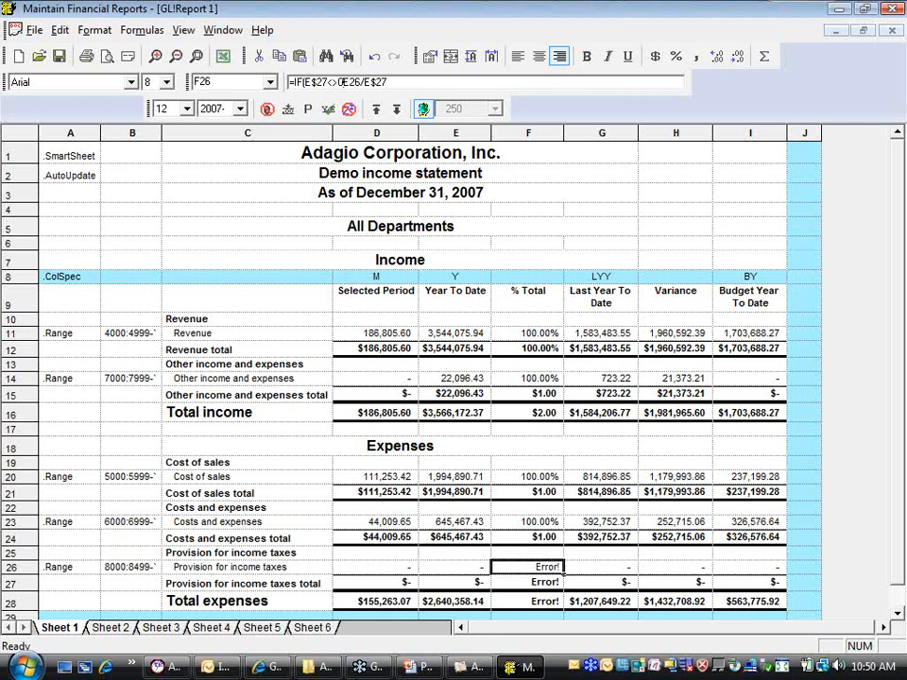
{"action": "type", "text": ","}
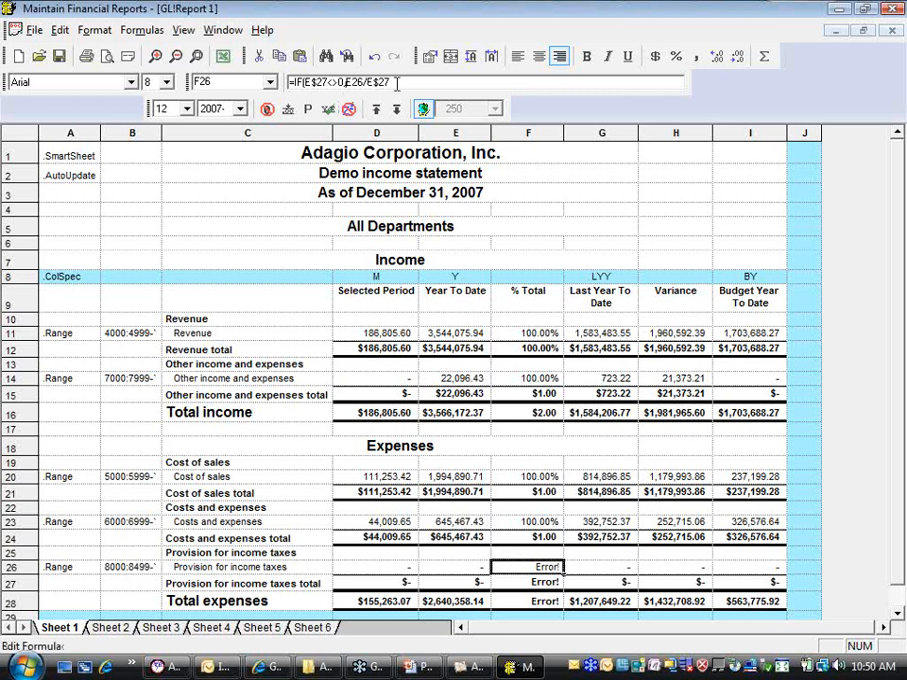
{"action": "left_click", "coordinate": [397, 83]}
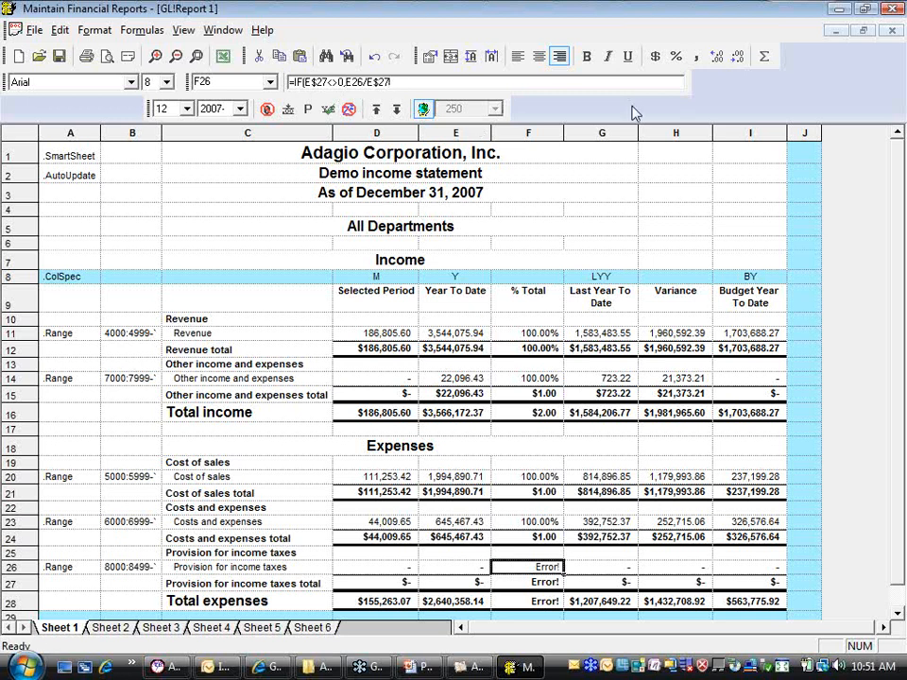
{"action": "type", "text": ")"}
{"action": "key", "text": "Return"}
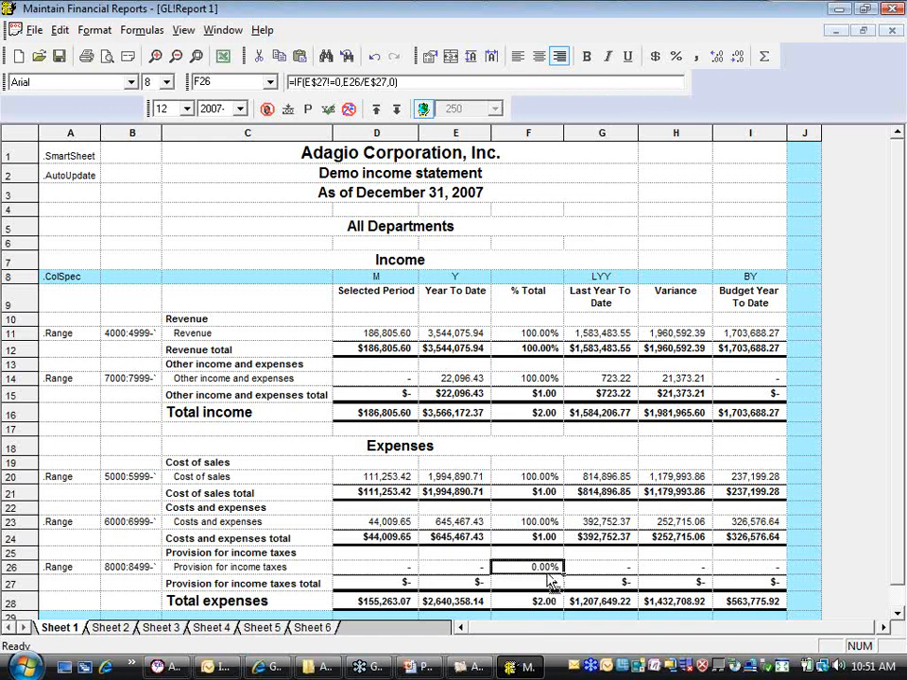
Copy the F26 formula into F23 and adapt its references to row 24, giving =IF(E$24!=0,E23/E$24,0)
{"action": "key", "text": "ctrl+c"}
{"action": "left_click", "coordinate": [534, 521]}
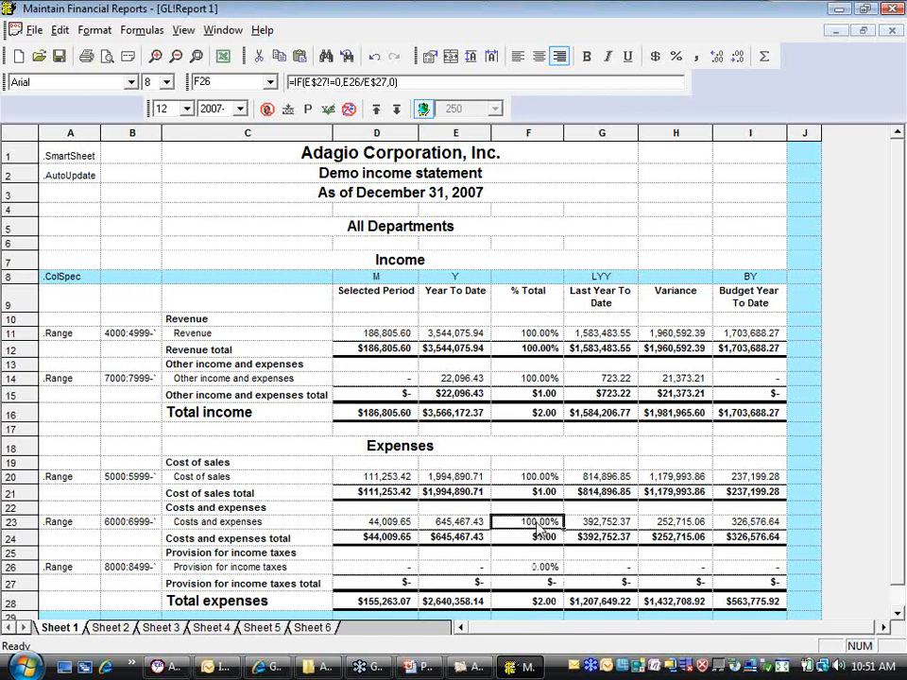
{"action": "key", "text": "ctrl+v"}
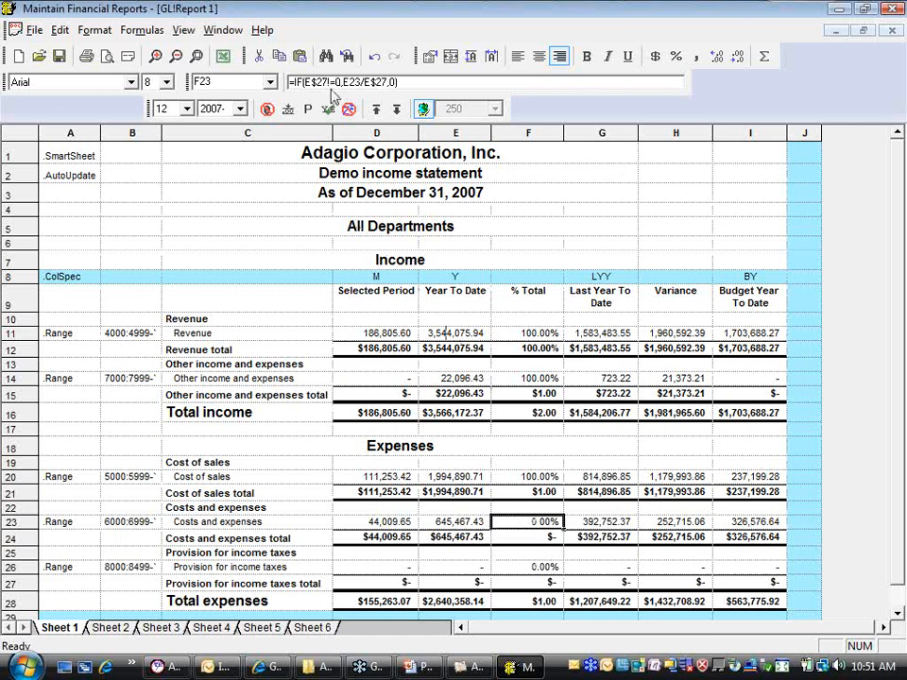
{"action": "left_click", "coordinate": [324, 82]}
{"action": "left_click_drag", "start_coordinate": [323, 83], "coordinate": [385, 83]}
{"action": "type", "text": "4"}
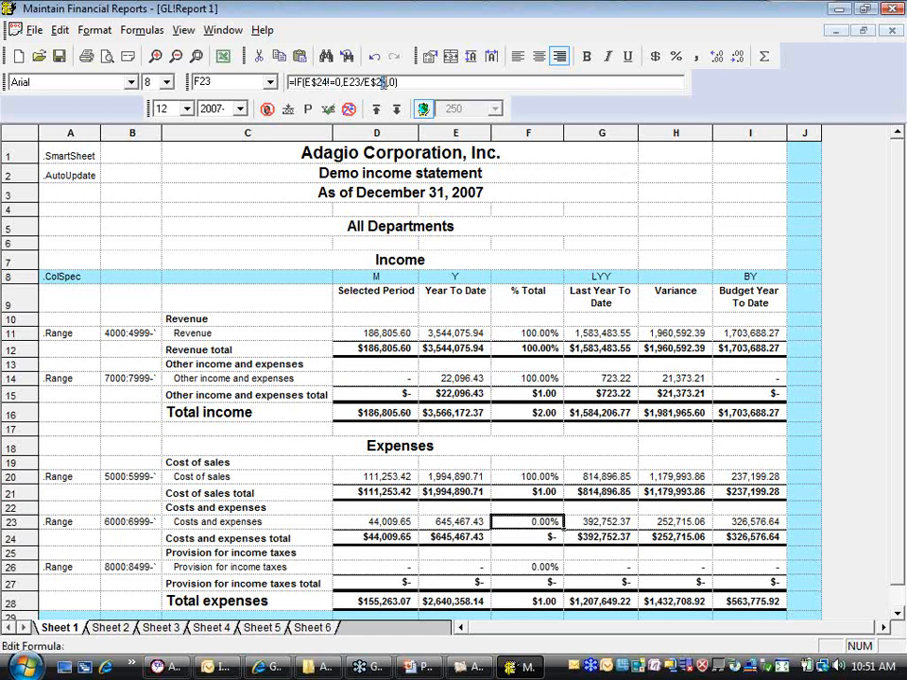
{"action": "type", "text": "4"}
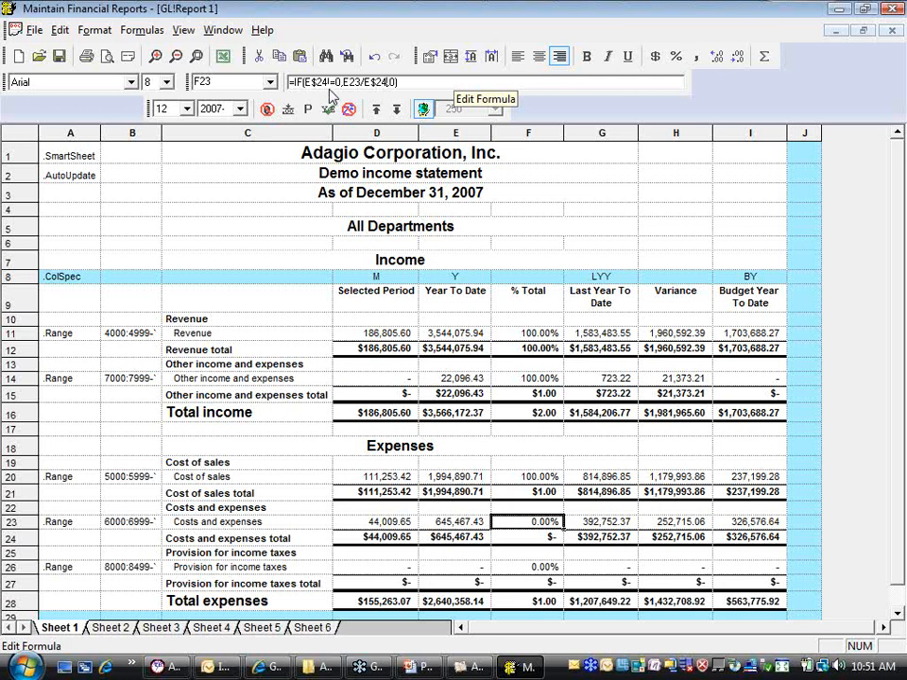
Paste the guarded percentage formula into F20 and adapt it to row 21, giving =IF(E$21!=0,E20/E$21,0)
{"action": "left_click", "coordinate": [517, 479]}
{"action": "type", "text": "=IF(E$27=0,E20/E$27,0)"}
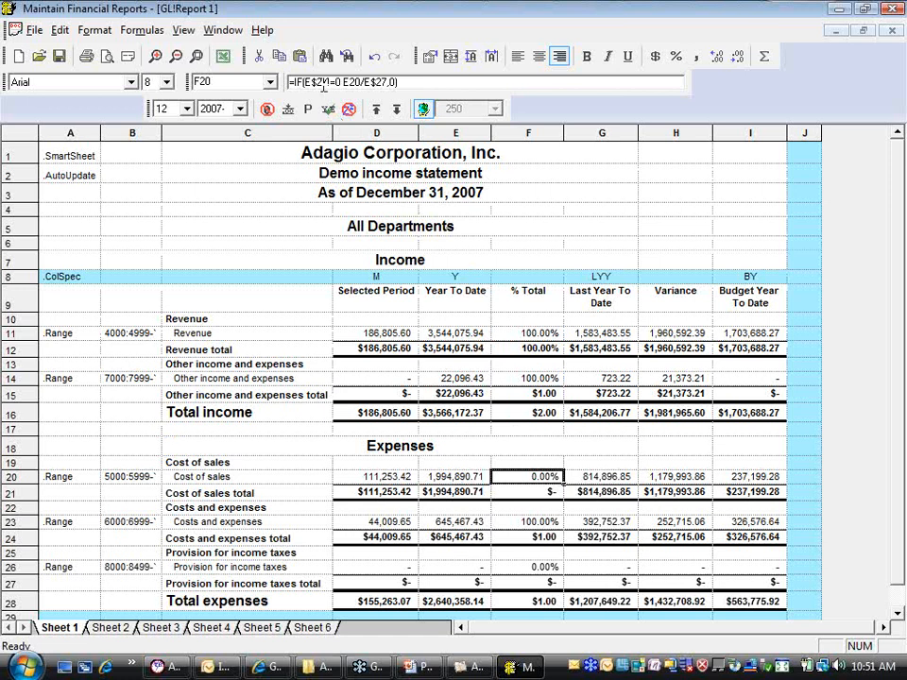
{"action": "type", "text": "1"}
{"action": "left_click_drag", "start_coordinate": [389, 83], "coordinate": [383, 83]}
{"action": "type", "text": "1"}
{"action": "key", "text": "Return"}
Paste the guarded percentage formula into F14 and change its total references to row 15, giving =IF(E$15!=0,E14/E$15,0)
{"action": "left_click", "coordinate": [526, 378]}
{"action": "key", "text": "ctrl+v"}
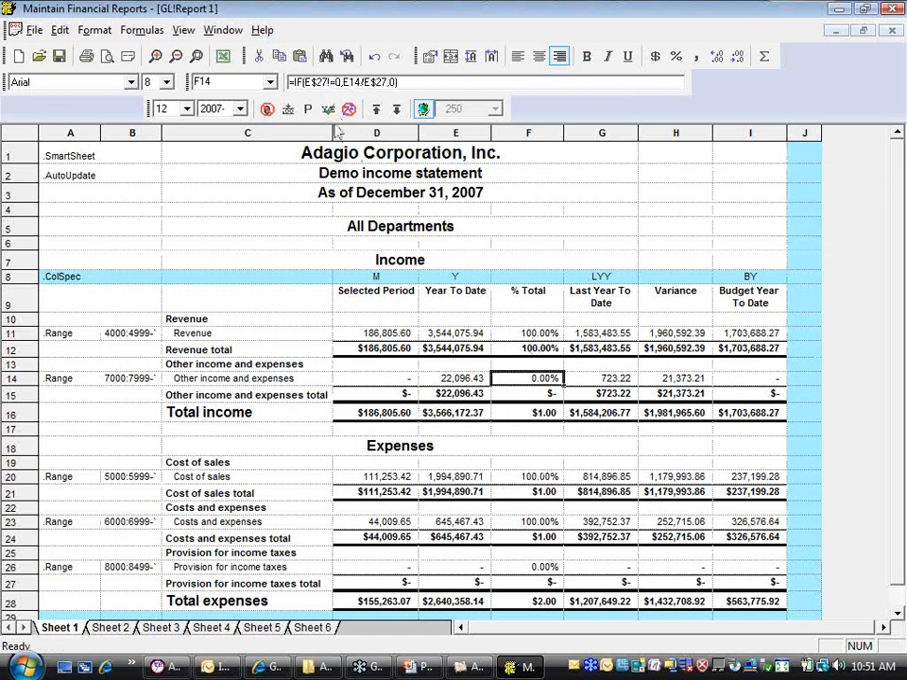
{"action": "left_click", "coordinate": [322, 82]}
{"action": "left_click_drag", "start_coordinate": [322, 82], "coordinate": [328, 83]}
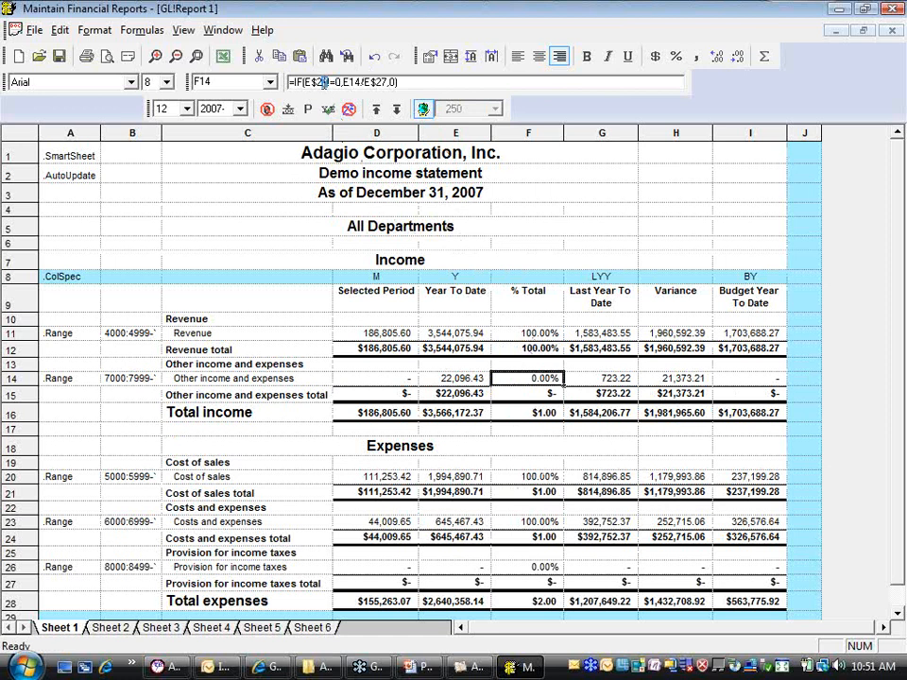
{"action": "key", "text": "BackSpace"}
{"action": "key", "text": "BackSpace"}
{"action": "type", "text": "15"}
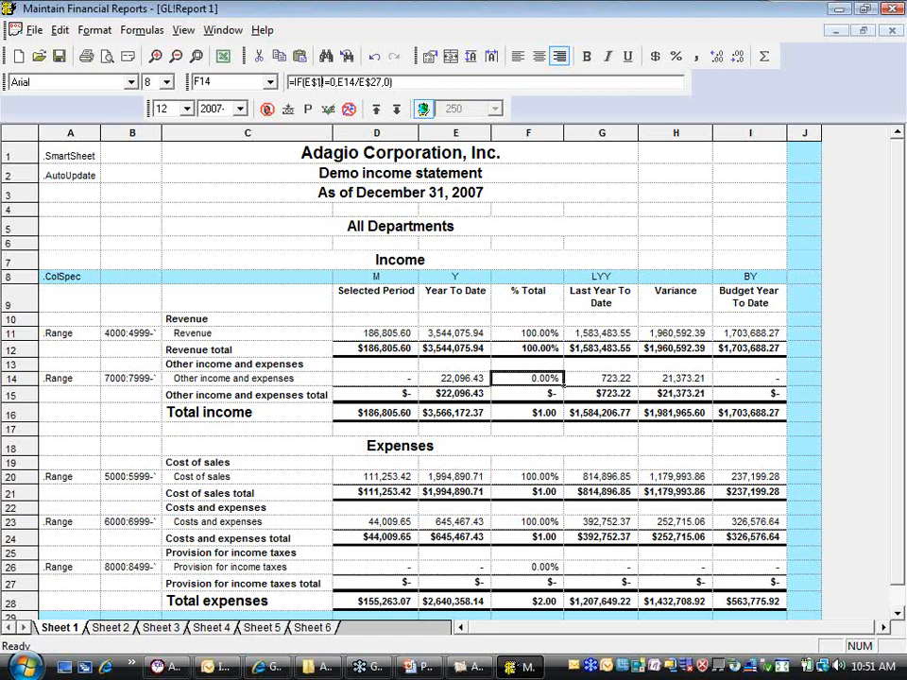
{"action": "left_click_drag", "start_coordinate": [375, 82], "coordinate": [379, 82]}
{"action": "key", "text": "Delete"}
{"action": "key", "text": "Delete"}
{"action": "type", "text": "15"}
{"action": "key", "text": "Return"}
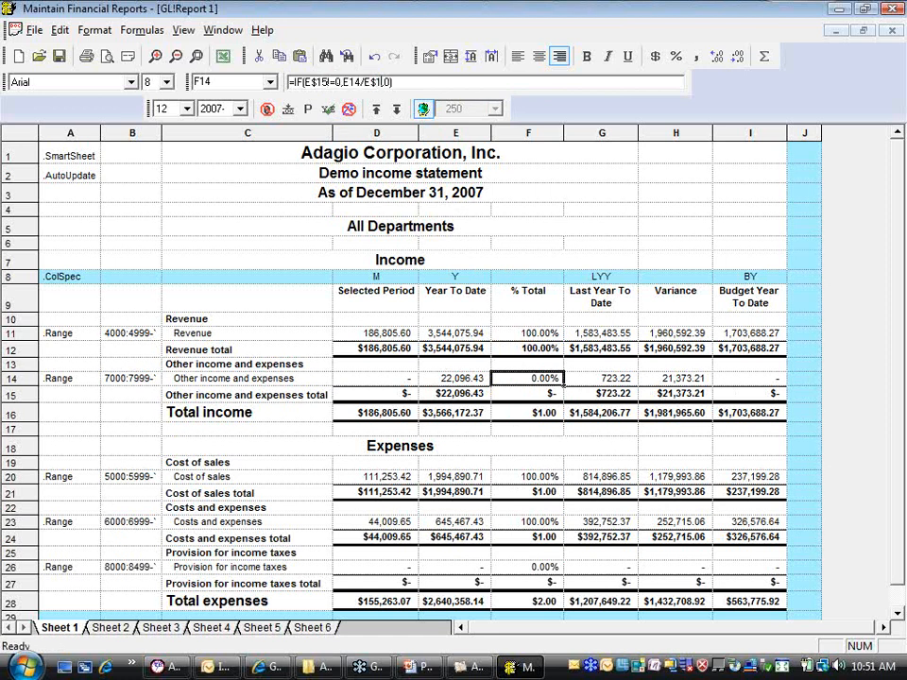
Replace the F11 formula with the guarded version pointing to the row 12 total, =IF(E$12!=0,E11/E$12,0)
{"action": "left_click", "coordinate": [519, 334]}
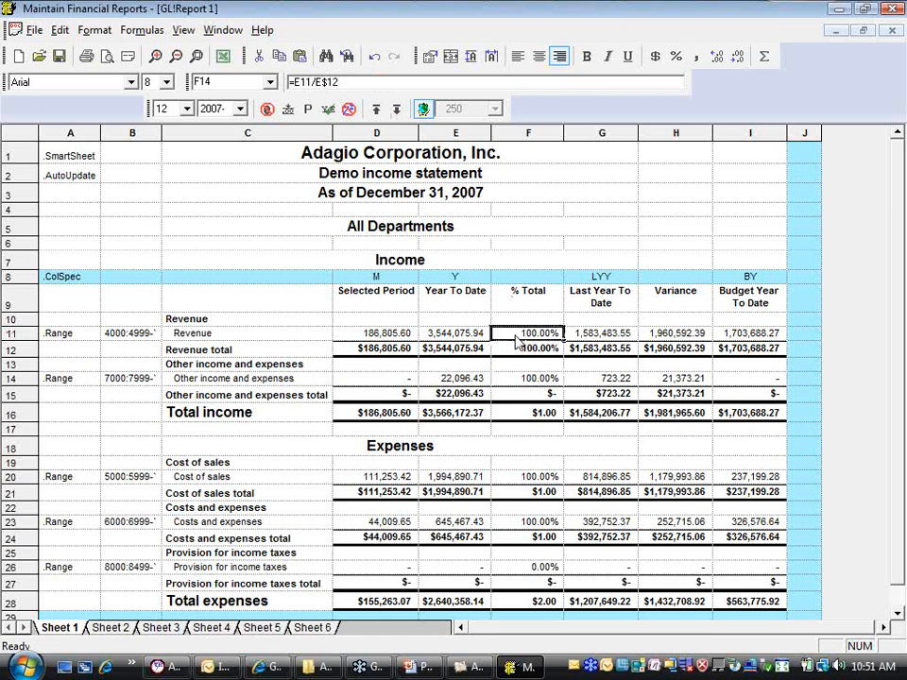
{"action": "right_click", "coordinate": [518, 336]}
{"action": "left_click", "coordinate": [558, 386]}
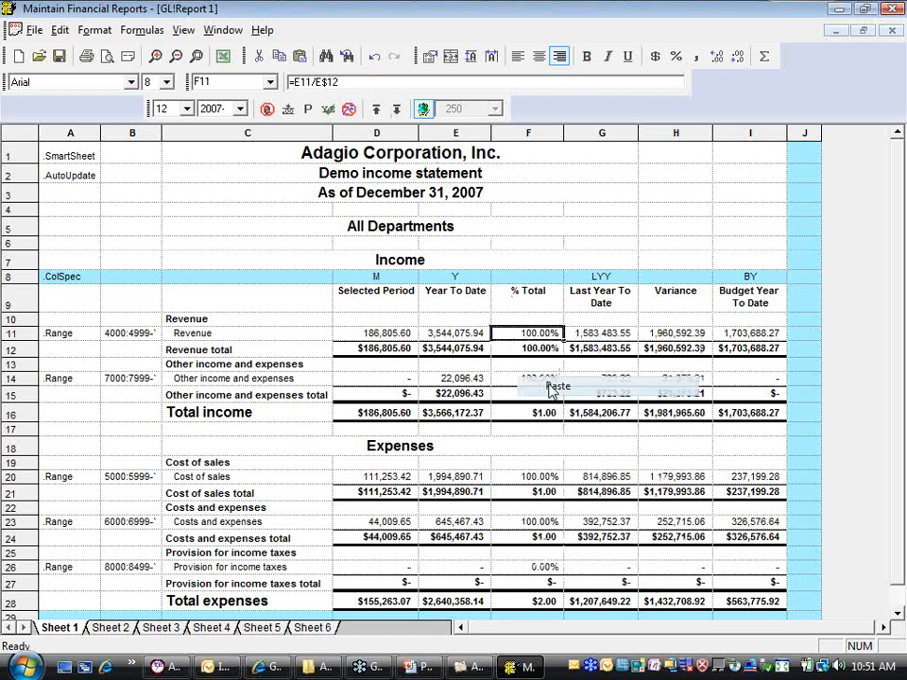
{"action": "left_click", "coordinate": [319, 83]}
{"action": "double_click", "coordinate": [319, 83]}
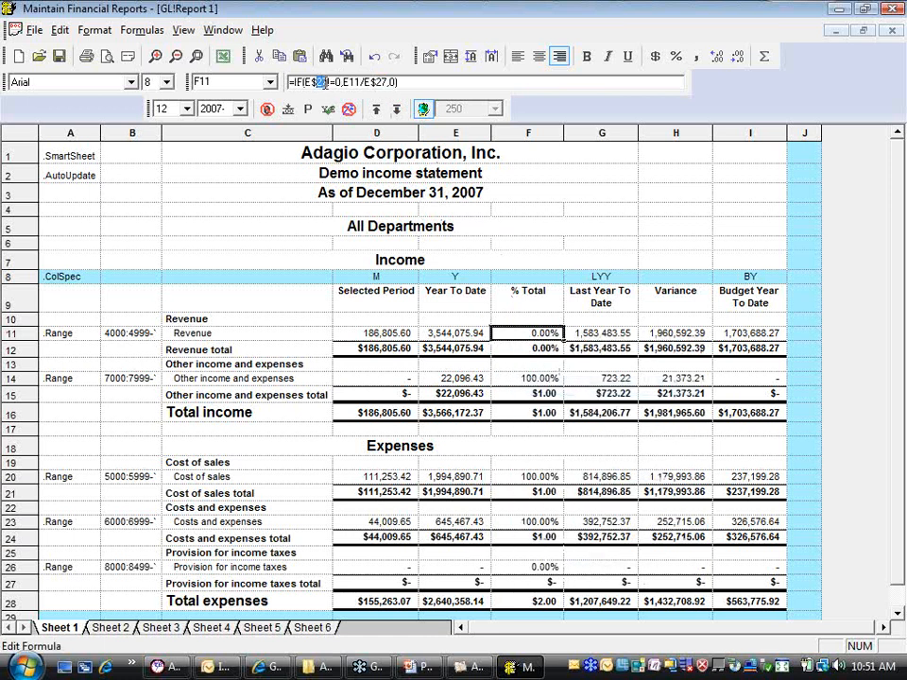
{"action": "type", "text": "12"}
{"action": "left_click_drag", "start_coordinate": [376, 83], "coordinate": [387, 83]}
{"action": "type", "text": "12"}
{"action": "key", "text": "Return"}
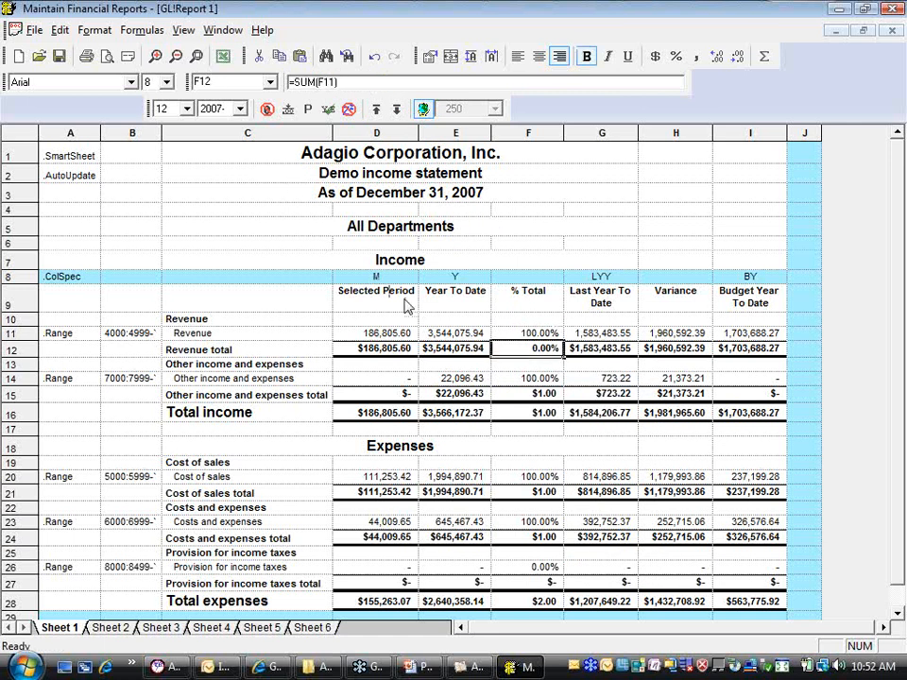
Clear the % Total cells F16 and F28 in the Total income and Total expenses rows
{"action": "left_click", "coordinate": [525, 414]}
{"action": "key", "text": "Delete"}
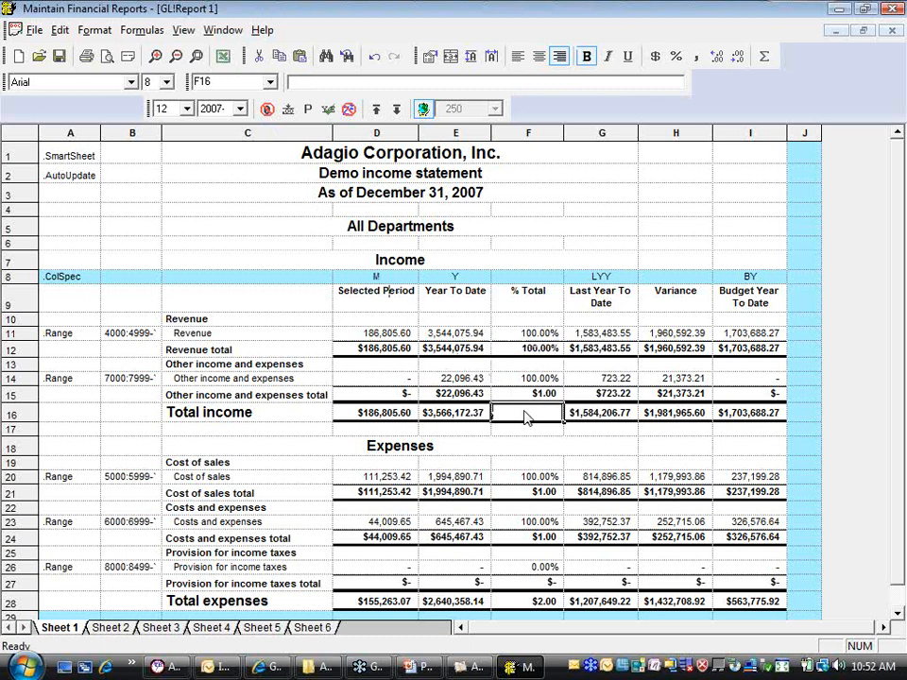
{"action": "left_click", "coordinate": [540, 600]}
{"action": "key", "text": "Delete"}
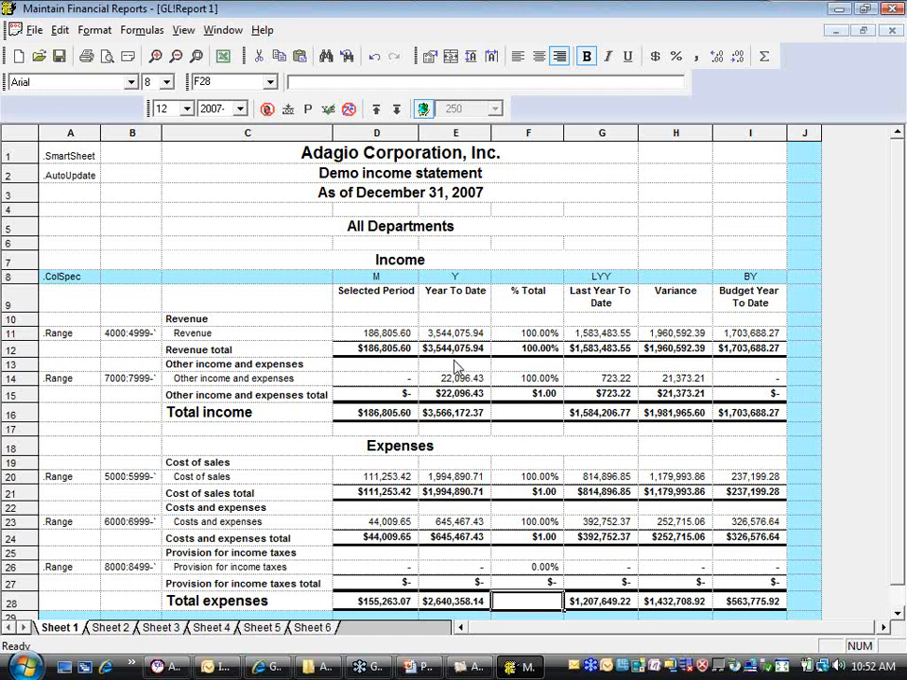
Examine the LYY specification in G8, the variance formula in H11 and its source cells E11 and G11
{"action": "left_click", "coordinate": [533, 462]}
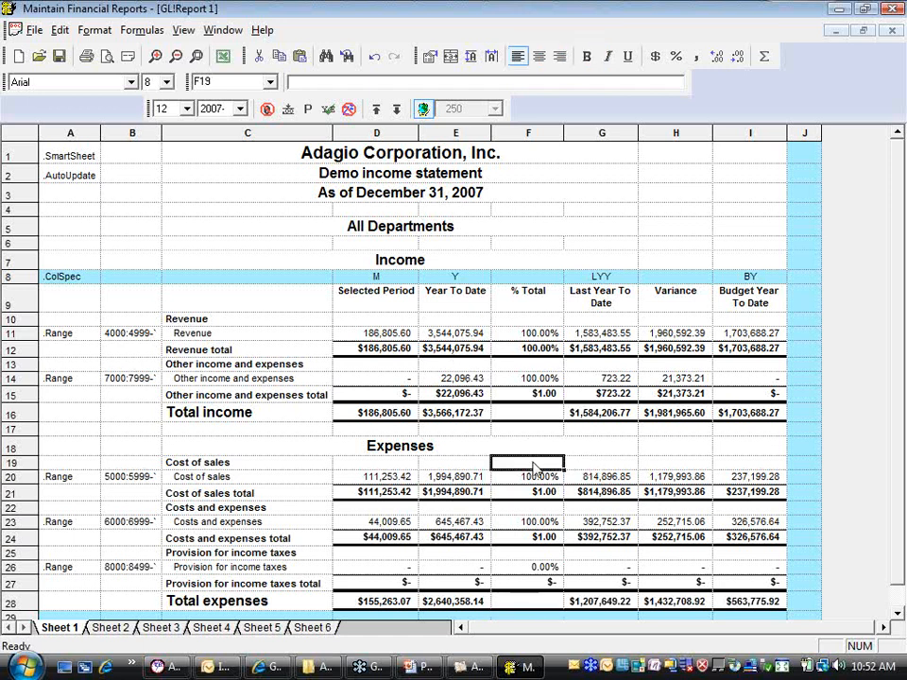
{"action": "left_click", "coordinate": [614, 278]}
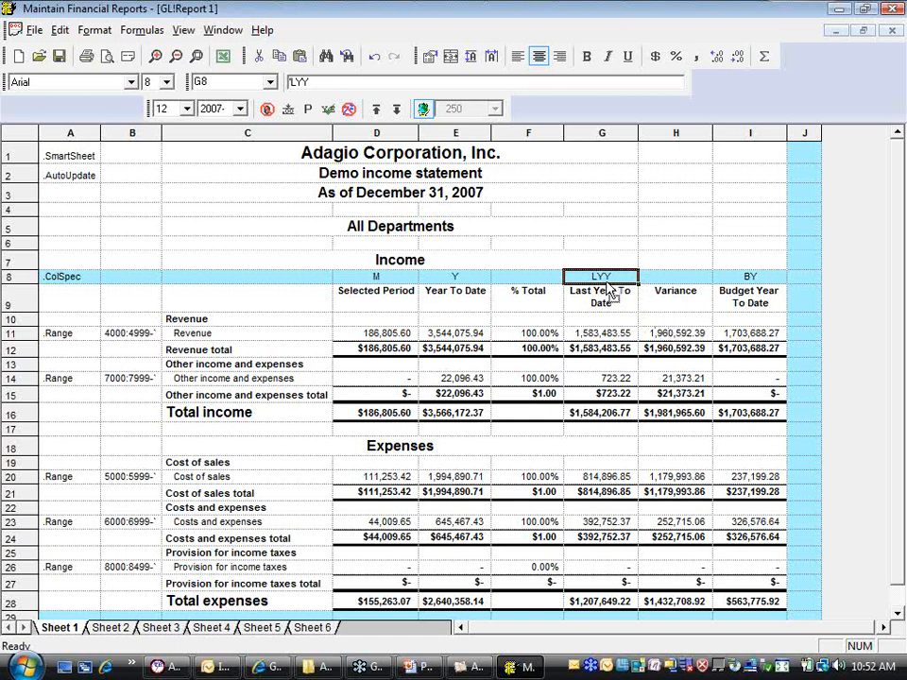
{"action": "left_click", "coordinate": [674, 336]}
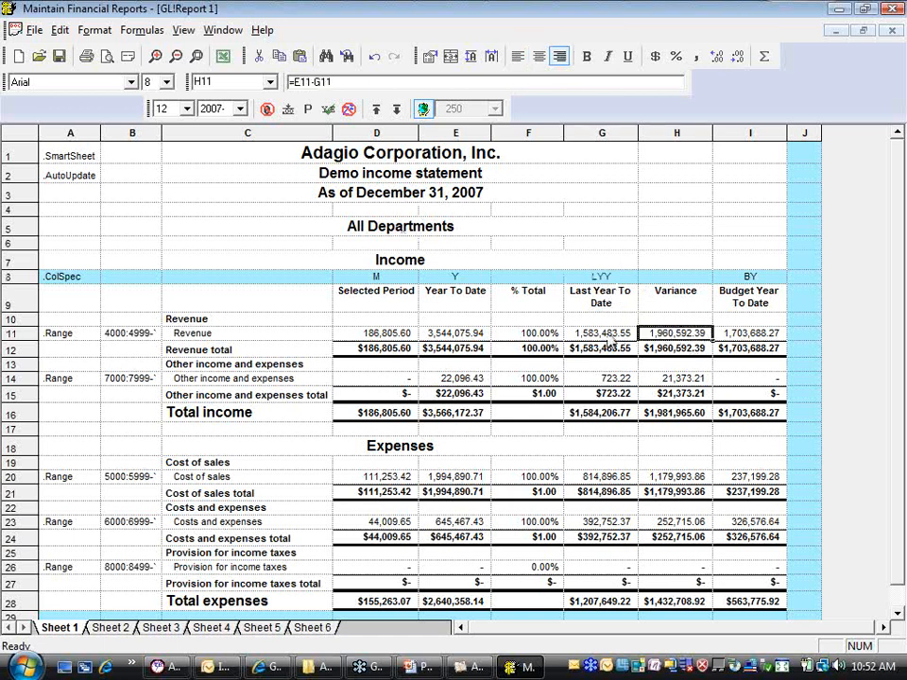
{"action": "left_click", "coordinate": [447, 337]}
{"action": "left_click", "coordinate": [595, 340]}
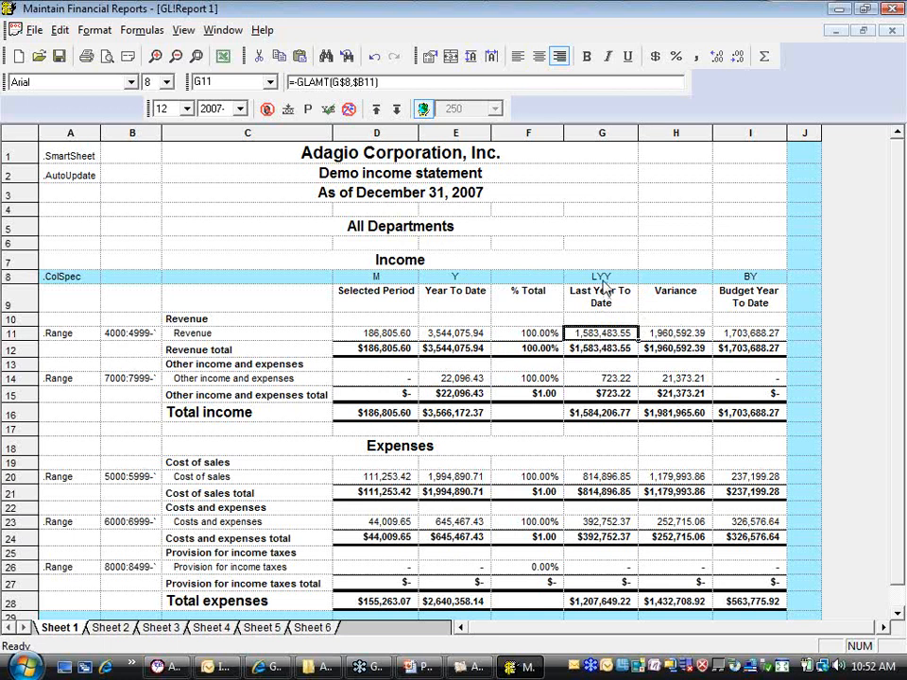
Add the Year To Date Budget field (BY) from Relative Change In Budget to the LYY specification cell G8, then hide the field list
{"action": "left_click", "coordinate": [605, 276]}
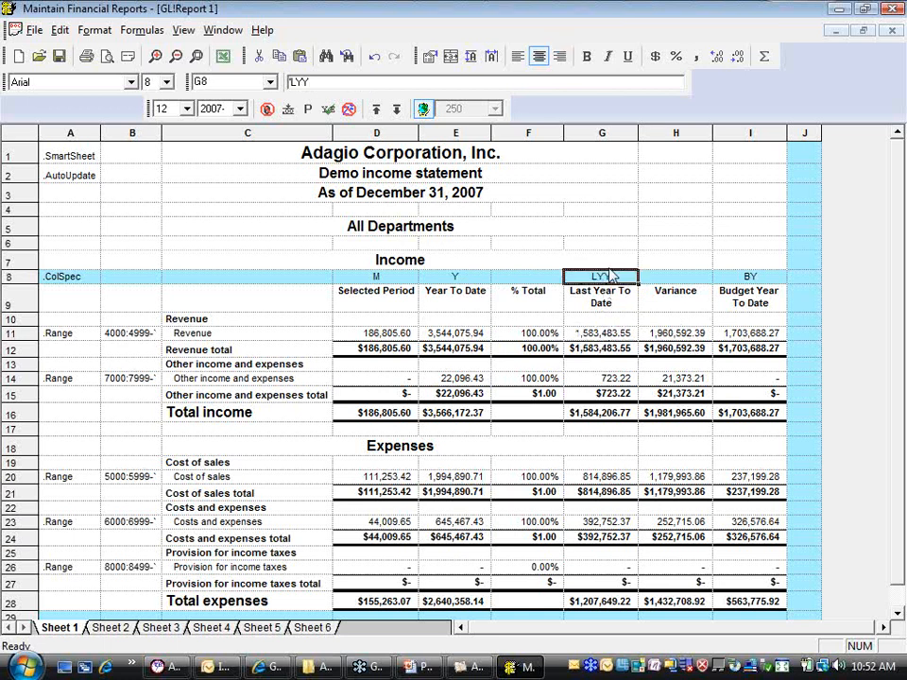
{"action": "left_click", "coordinate": [184, 30]}
{"action": "left_click", "coordinate": [210, 66]}
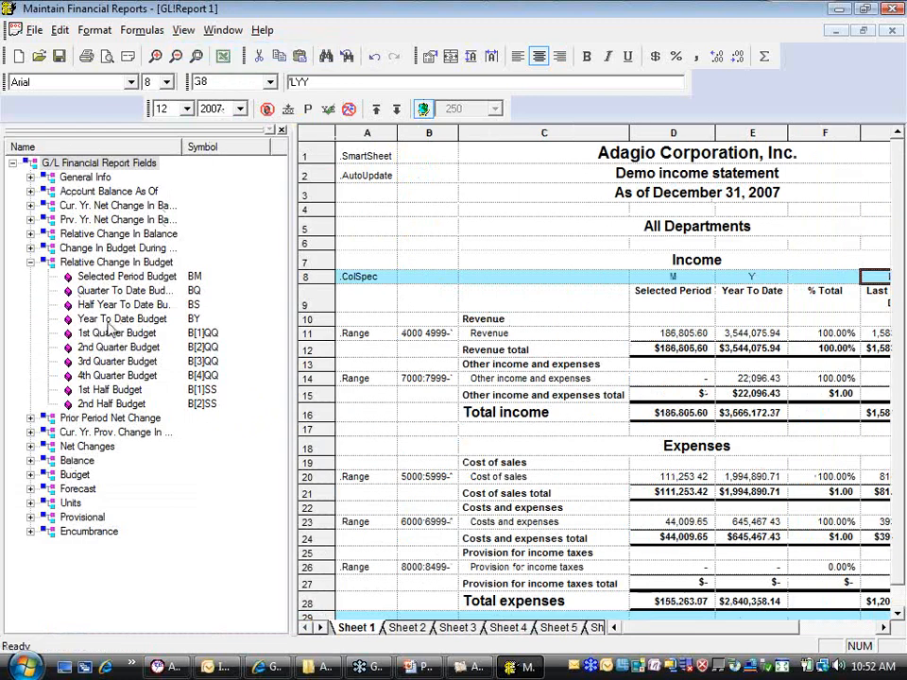
{"action": "left_click_drag", "start_coordinate": [668, 631], "coordinate": [718, 630]}
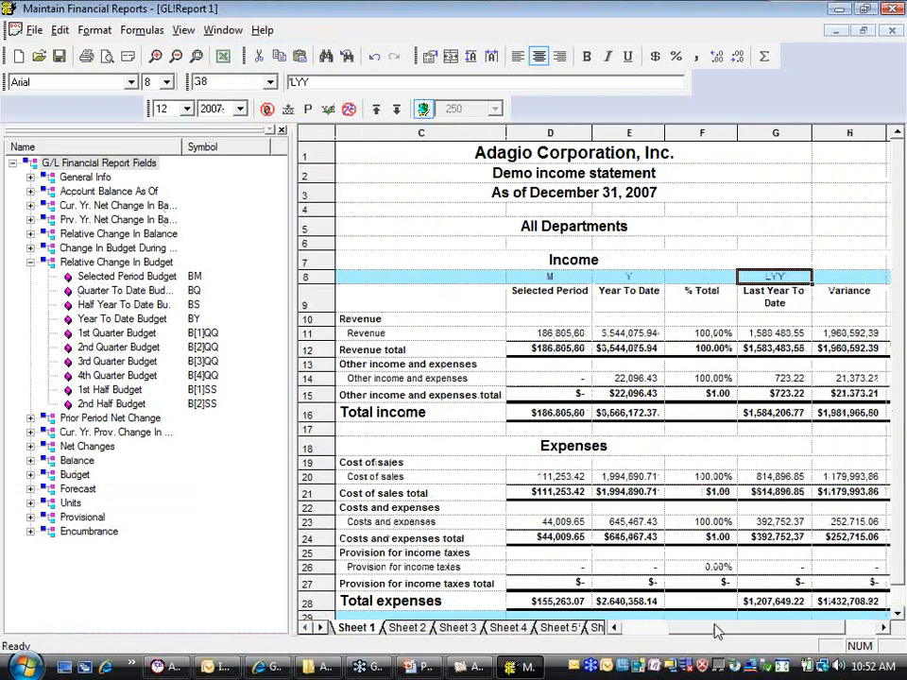
{"action": "left_click", "coordinate": [136, 320]}
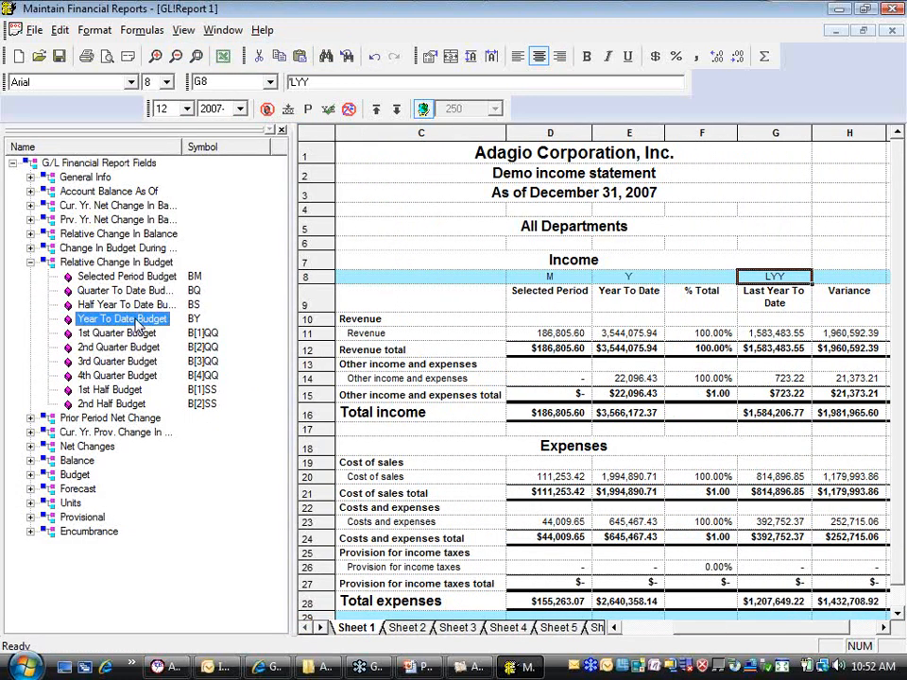
{"action": "left_click_drag", "start_coordinate": [136, 320], "coordinate": [803, 279]}
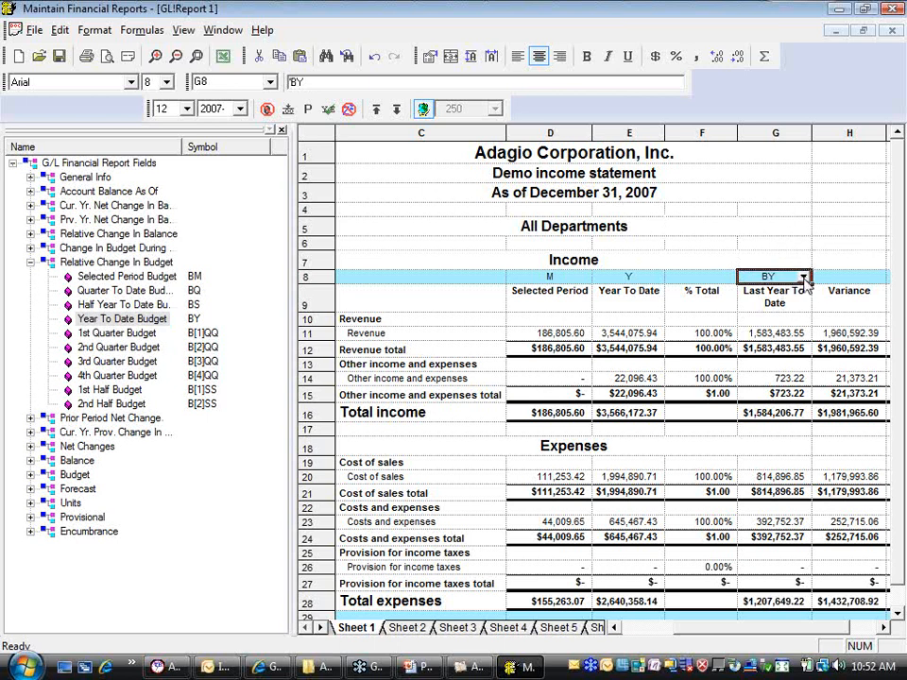
{"action": "left_click", "coordinate": [282, 130]}
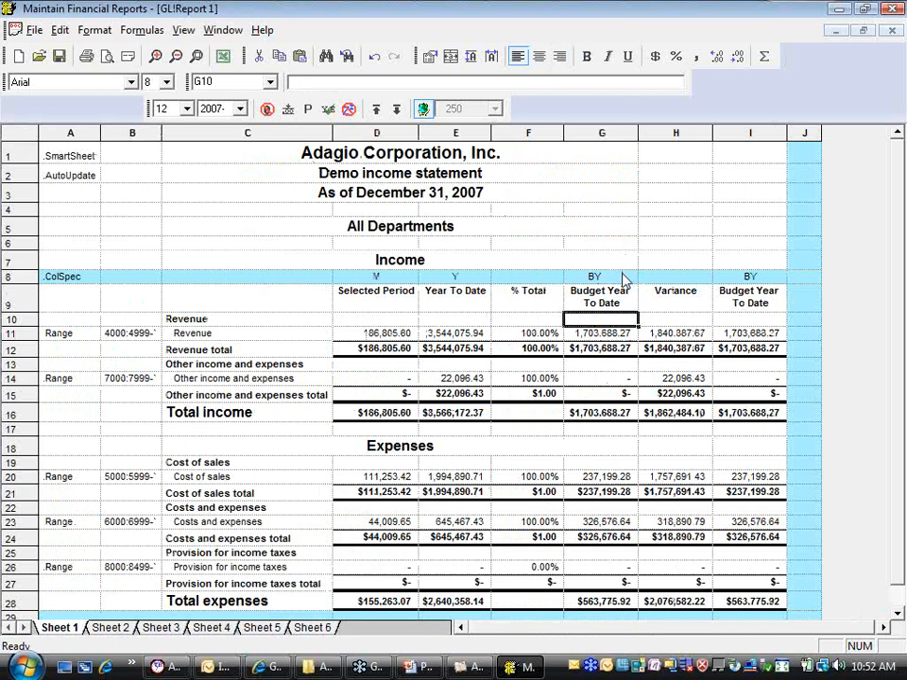
Switch the G8 column specification from budget to LYY and reselect the cell
{"action": "left_click", "coordinate": [629, 276]}
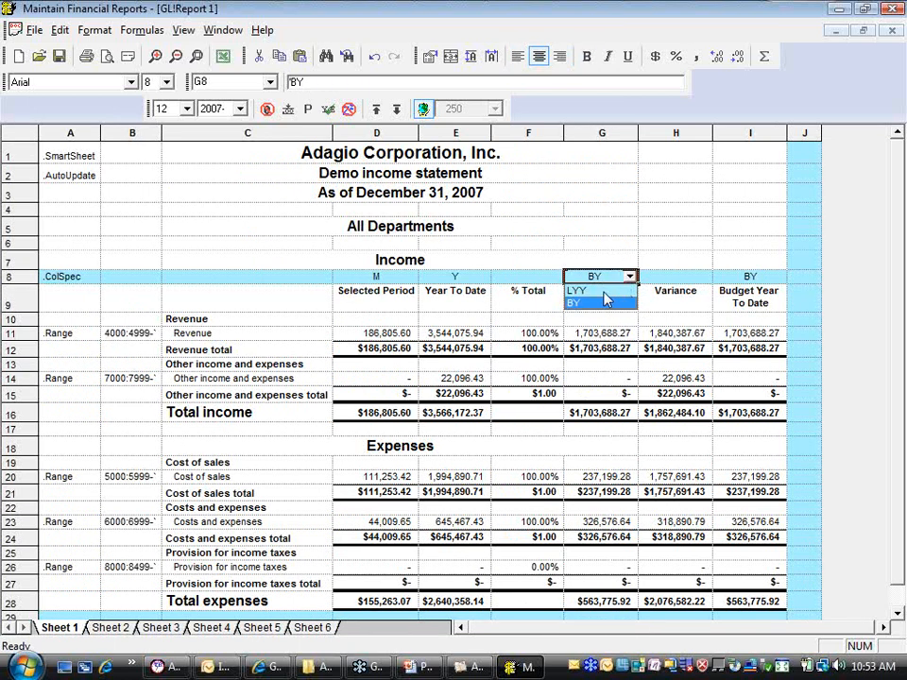
{"action": "left_click", "coordinate": [597, 291]}
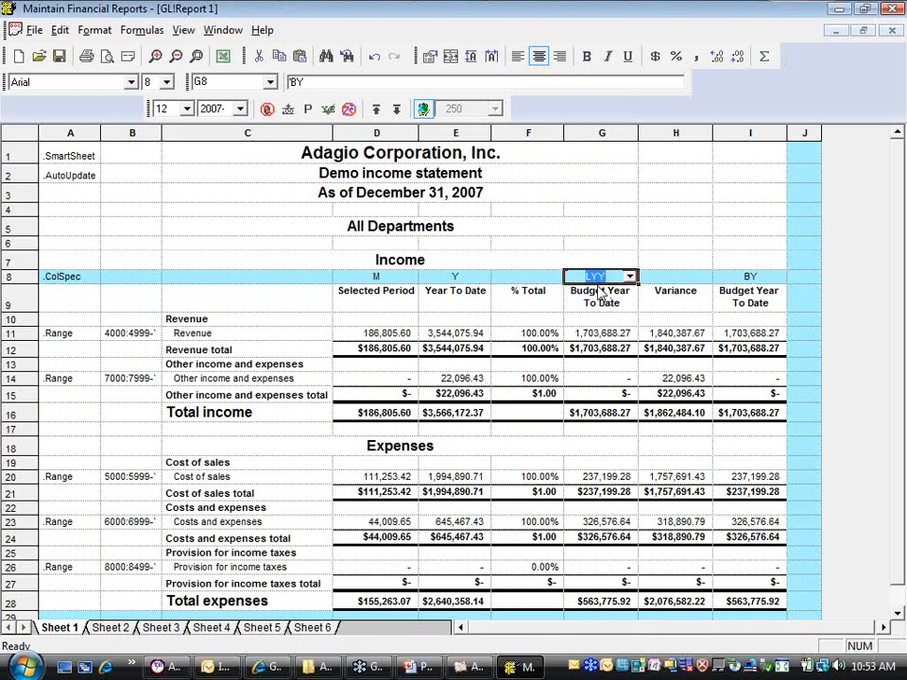
{"action": "key", "text": "Return"}
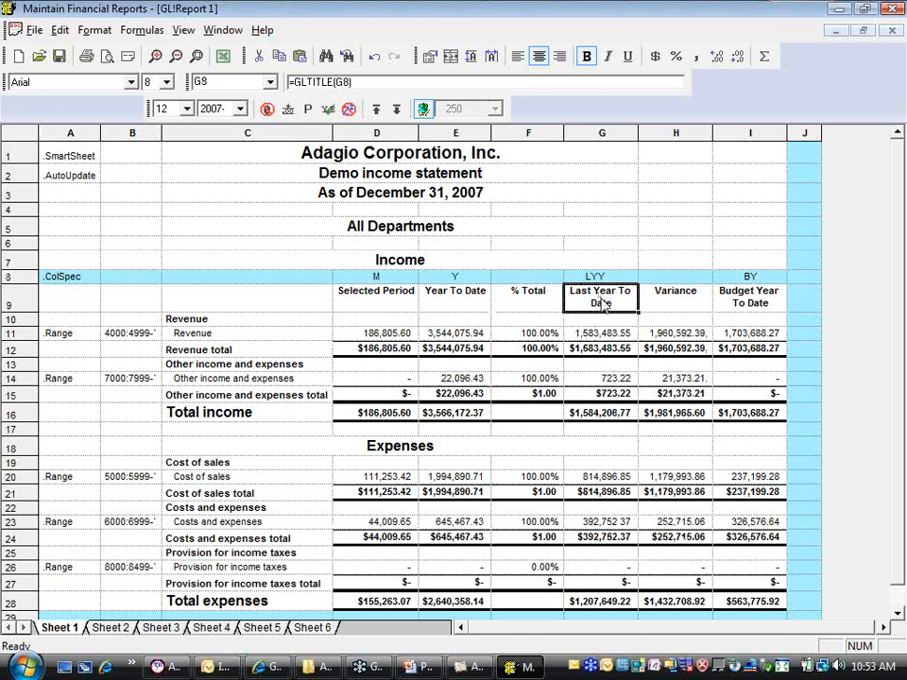
{"action": "key", "text": "Up"}
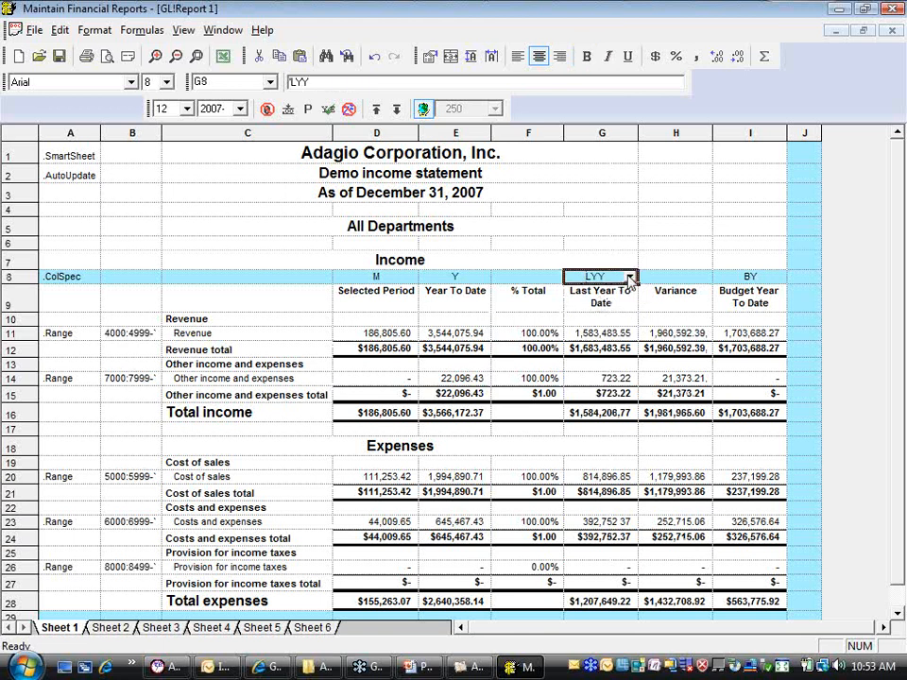
Set the G8 column specification back to BY and select the Revenue variance in H11
{"action": "left_click", "coordinate": [629, 277]}
{"action": "left_click", "coordinate": [604, 306]}
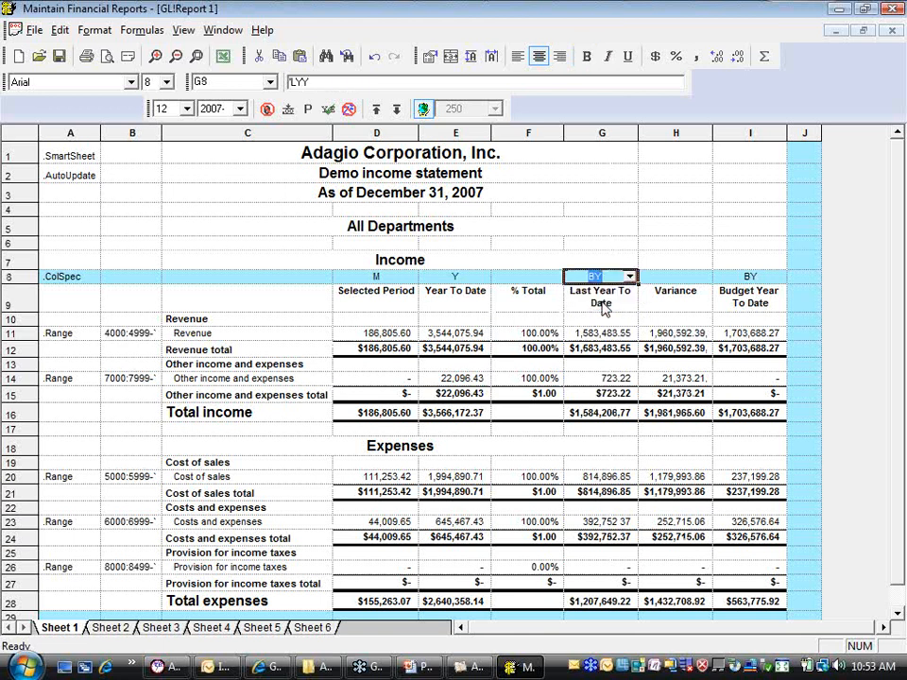
{"action": "key", "text": "Return"}
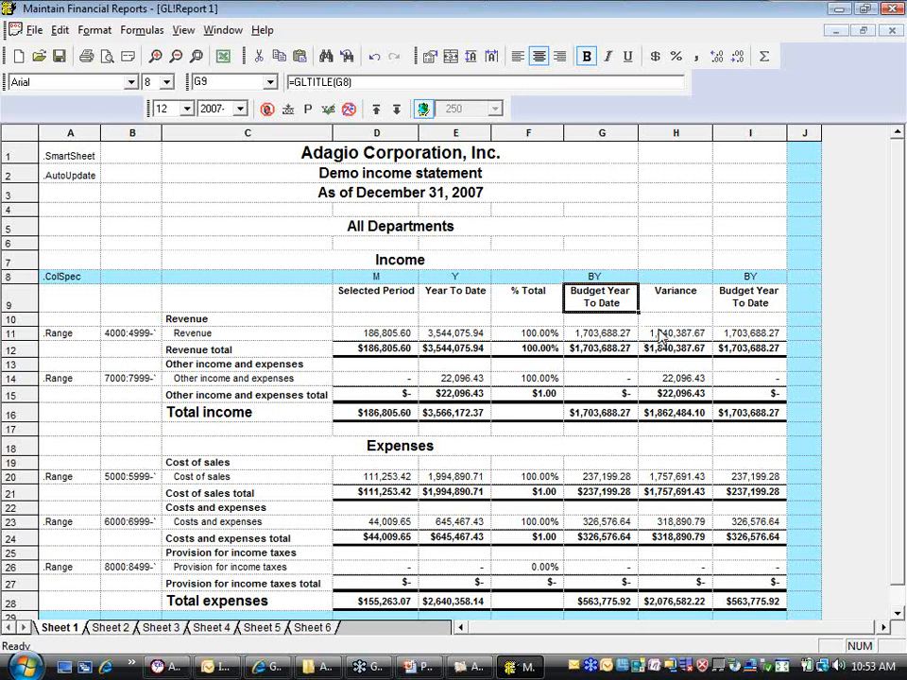
{"action": "left_click", "coordinate": [663, 333]}
Delete the redundant Budget Year To Date column I
{"action": "left_click", "coordinate": [751, 133]}
{"action": "right_click", "coordinate": [751, 134]}
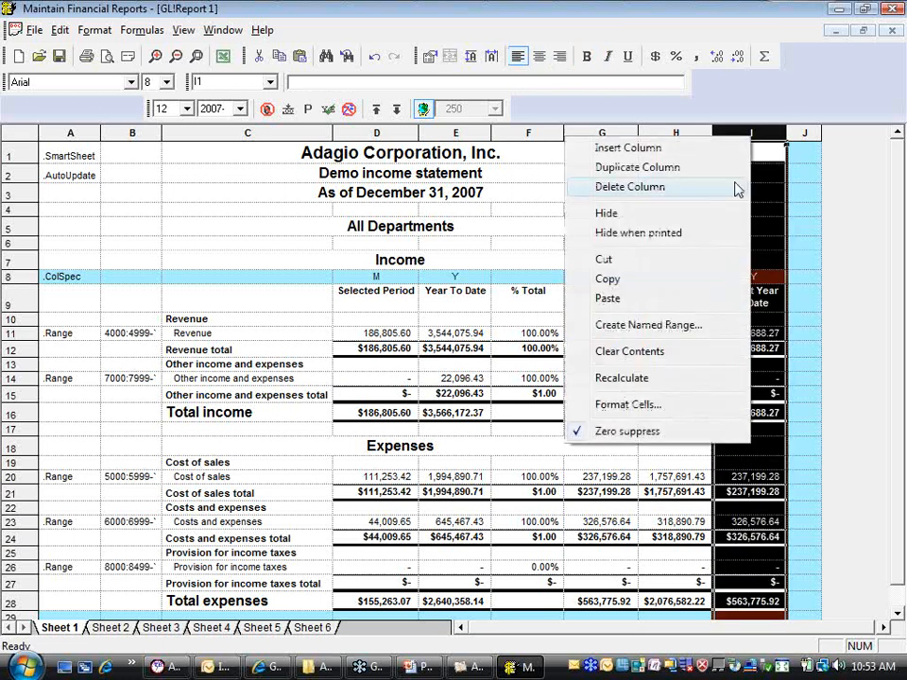
{"action": "left_click", "coordinate": [609, 187]}
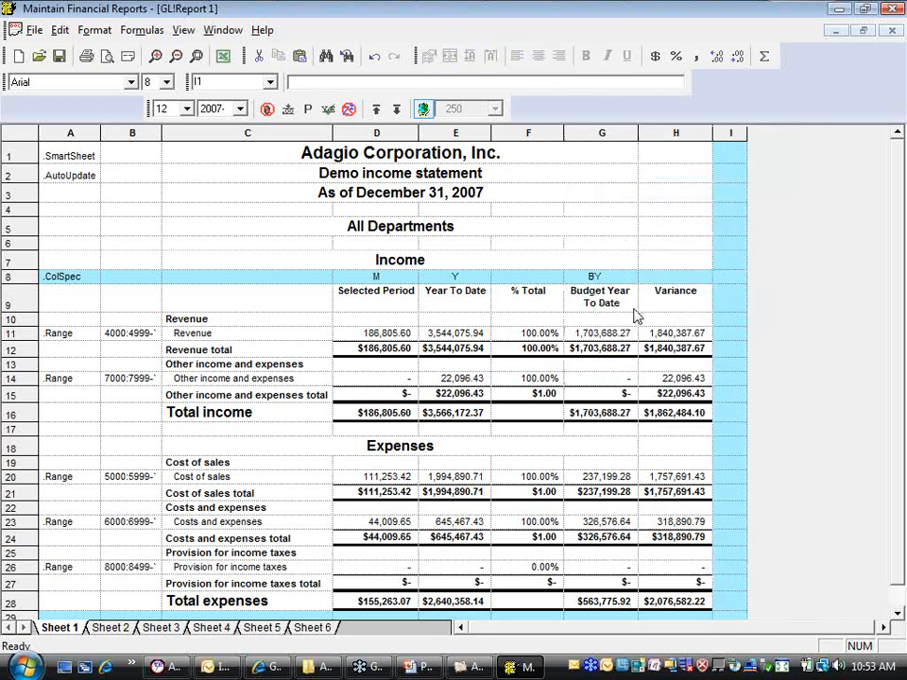
Set the G8 column specification to LYY so column G uses last year's figures
{"action": "left_click", "coordinate": [619, 277]}
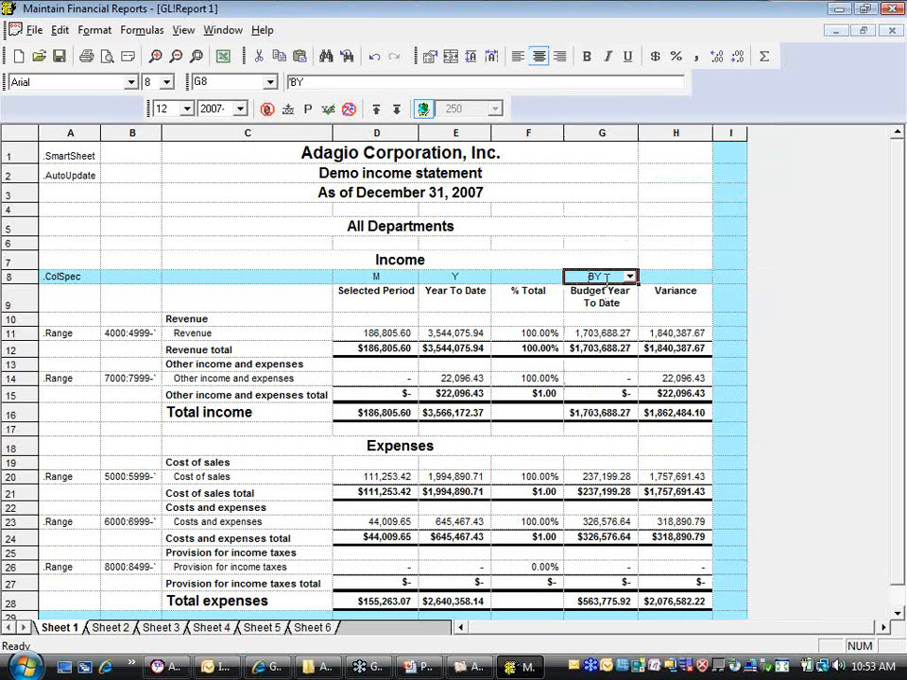
{"action": "left_click", "coordinate": [629, 277]}
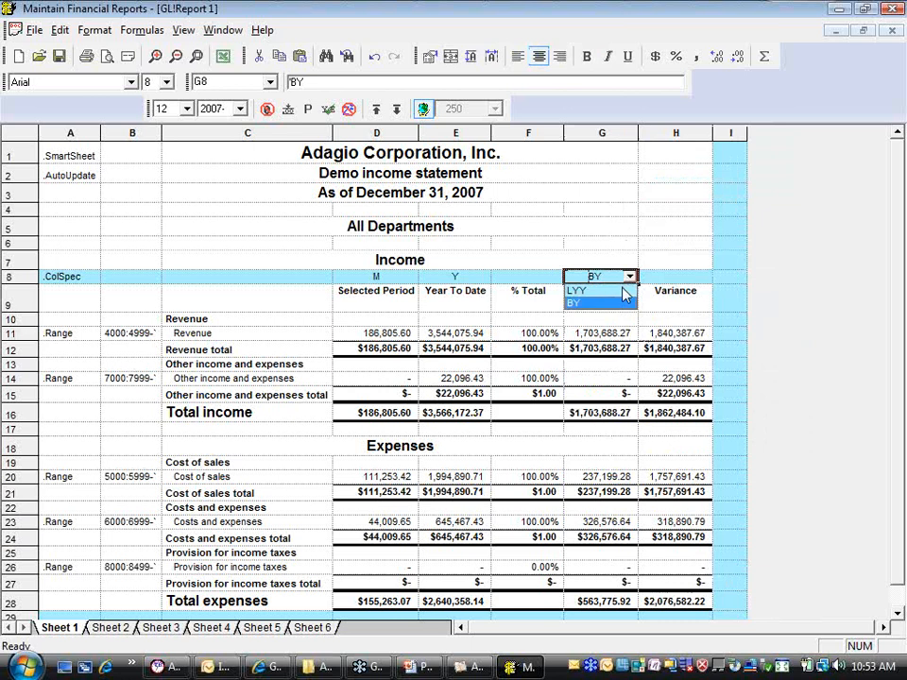
{"action": "left_click", "coordinate": [621, 290]}
{"action": "left_click", "coordinate": [622, 299]}
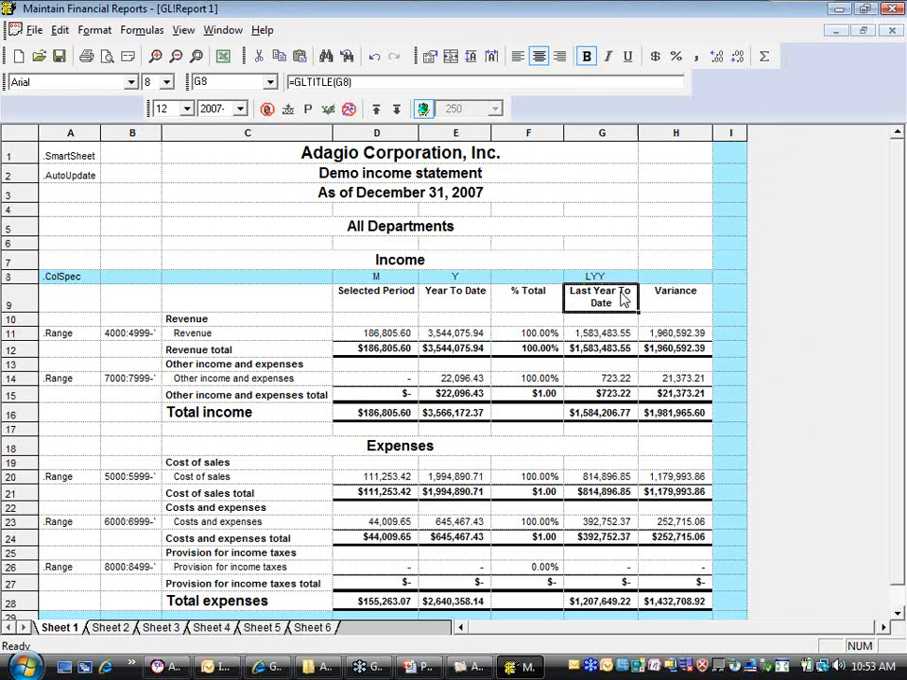
View the column specification choices offered in G8 and close the list without changing the selection
{"action": "left_click", "coordinate": [632, 281]}
{"action": "left_click", "coordinate": [631, 278]}
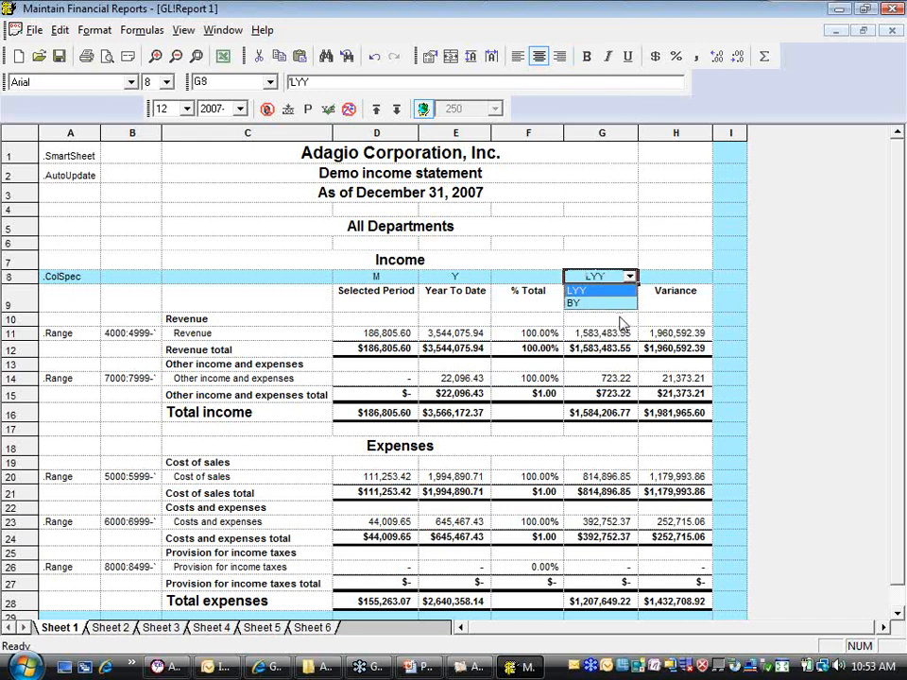
{"action": "left_click", "coordinate": [593, 246]}
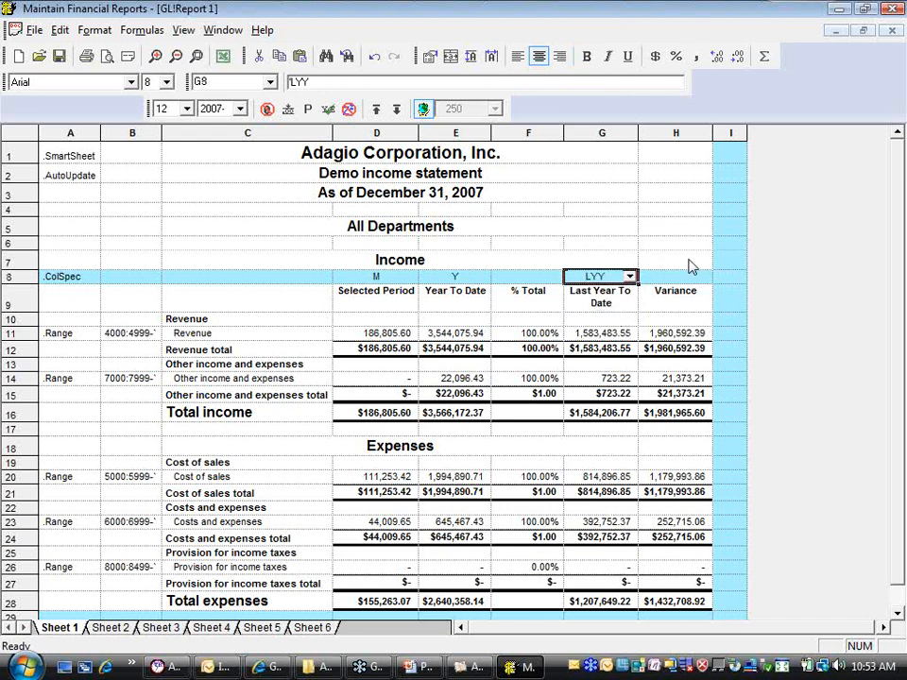
{"action": "key", "text": "Down"}
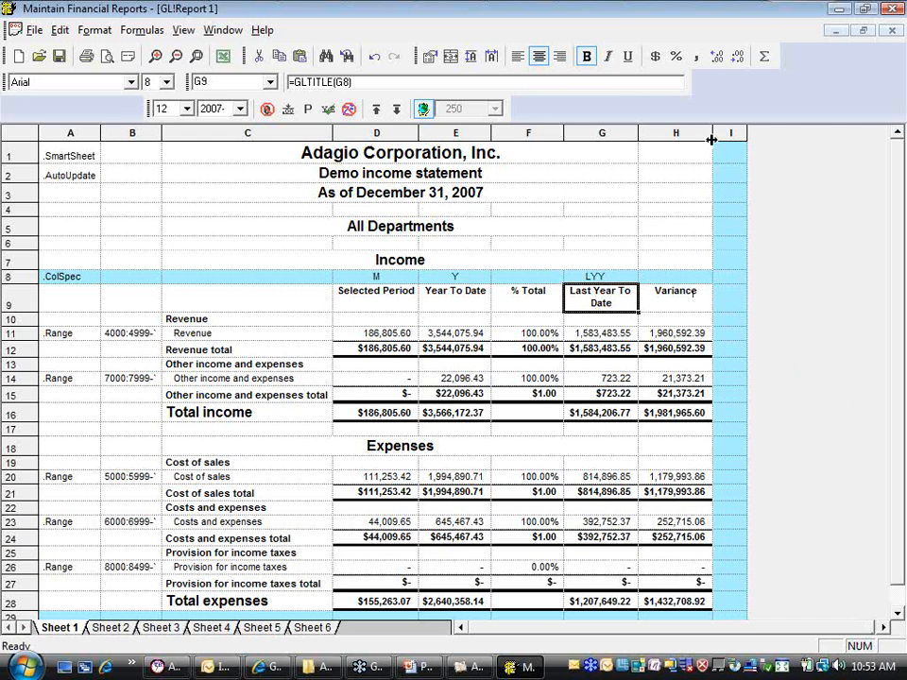
Start inserting a graphic in cell H1 and reposition the file chooser over the report
{"action": "left_click", "coordinate": [683, 164]}
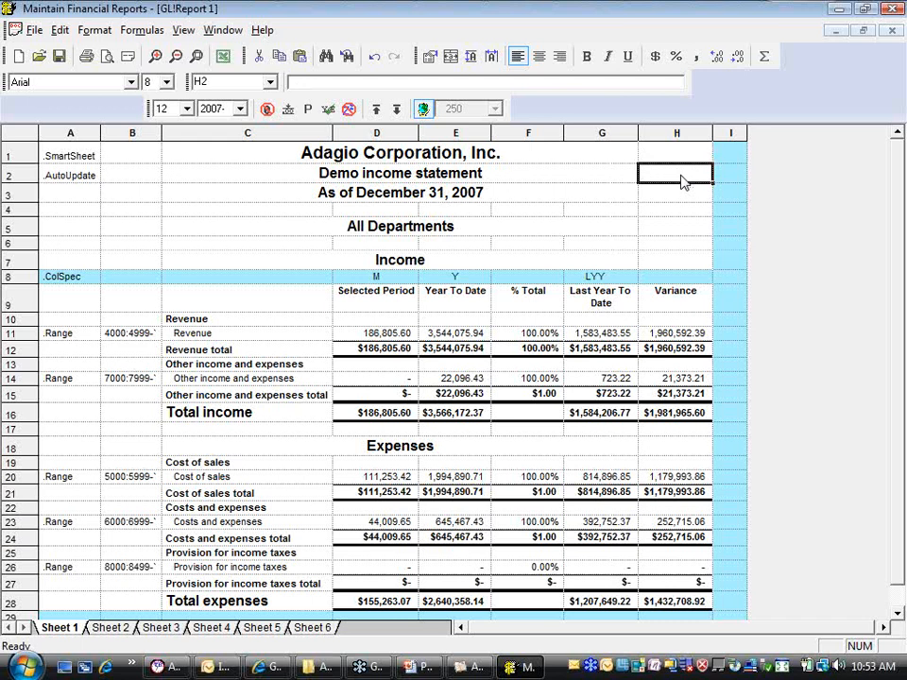
{"action": "left_click", "coordinate": [671, 152]}
{"action": "left_click", "coordinate": [61, 34]}
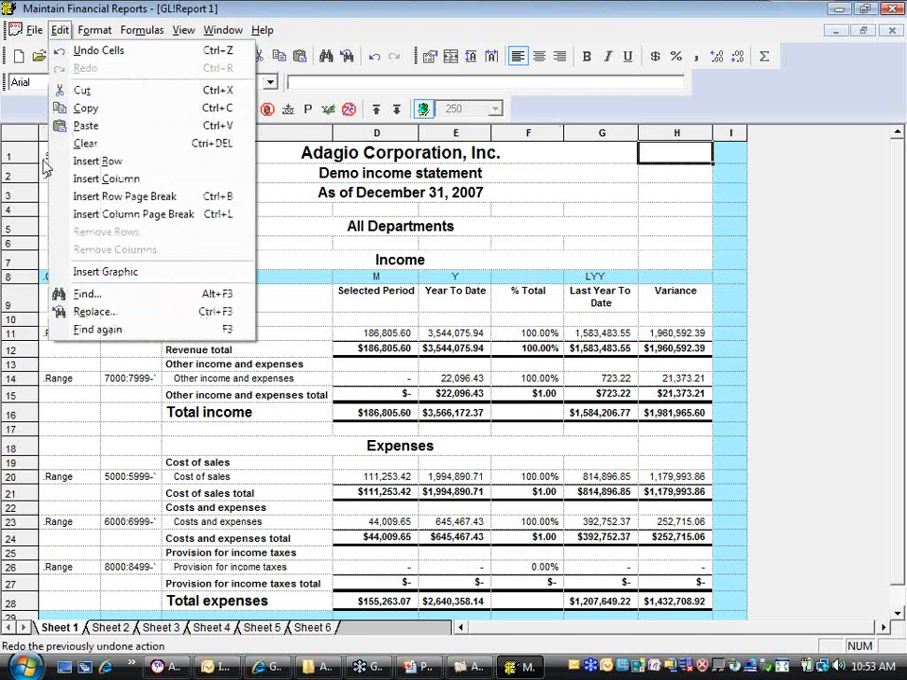
{"action": "left_click", "coordinate": [174, 276]}
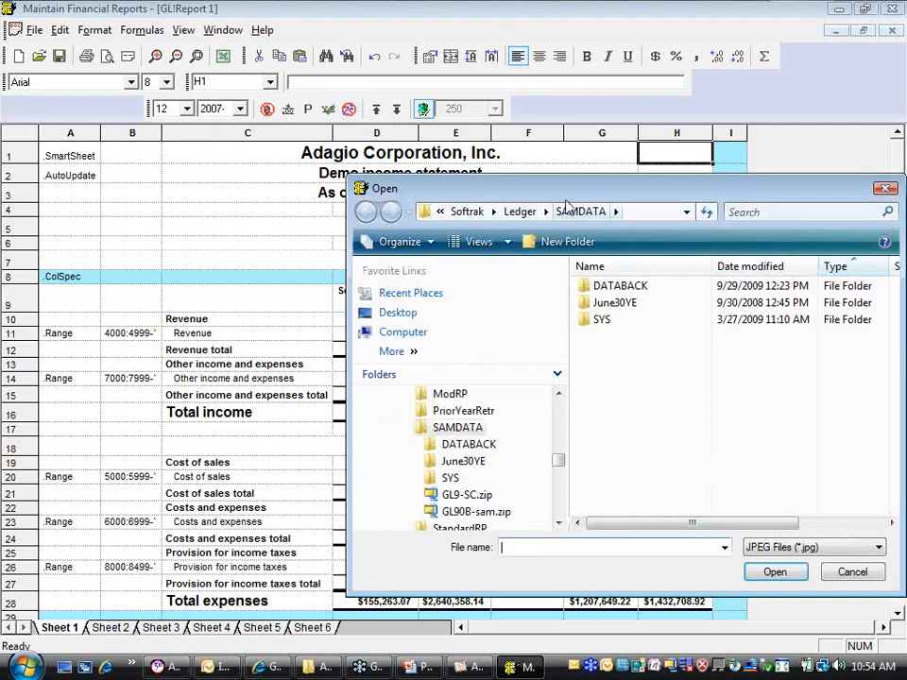
{"action": "left_click_drag", "start_coordinate": [572, 191], "coordinate": [404, 168]}
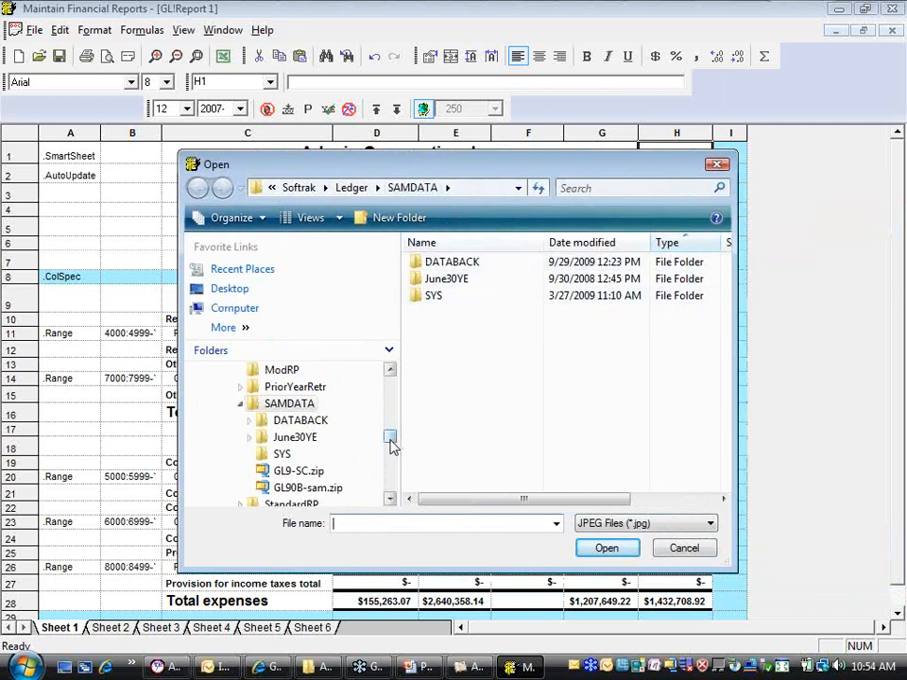
Browse from the SAMDATA folder to the Softrak folder on drive C to look for a logo image
{"action": "left_click", "coordinate": [388, 371]}
{"action": "left_click", "coordinate": [388, 374]}
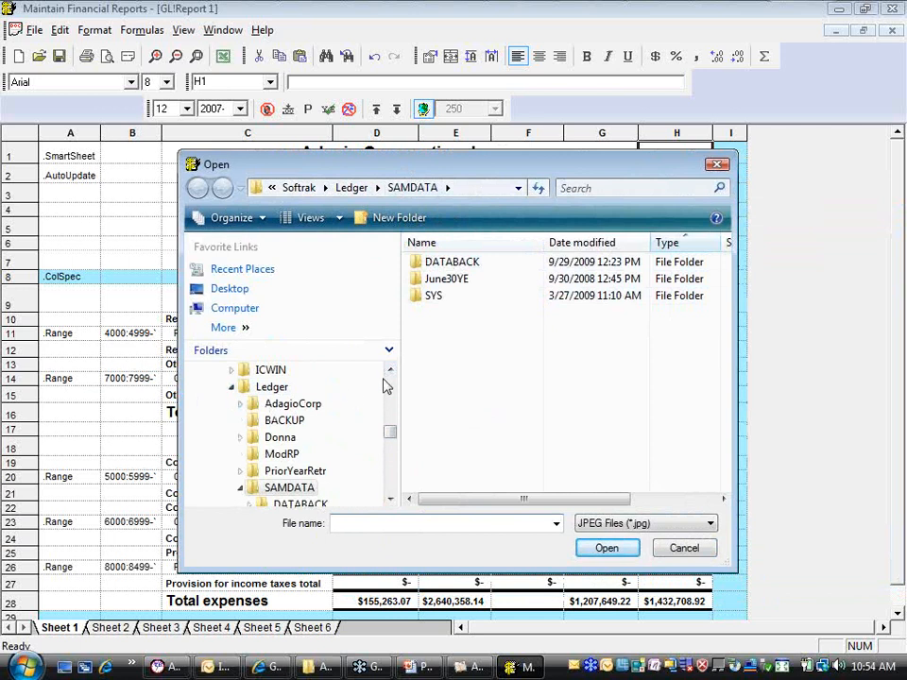
{"action": "scroll", "coordinate": [391, 393], "scroll_direction": "up", "scroll_amount": 7}
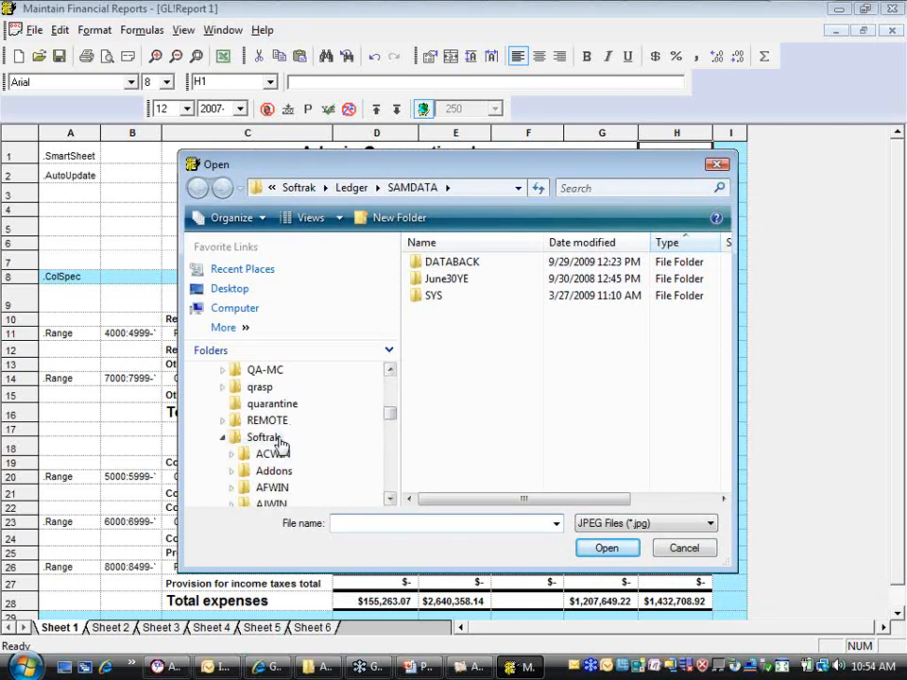
{"action": "left_click", "coordinate": [390, 499]}
{"action": "left_click", "coordinate": [390, 499]}
{"action": "left_click", "coordinate": [390, 499]}
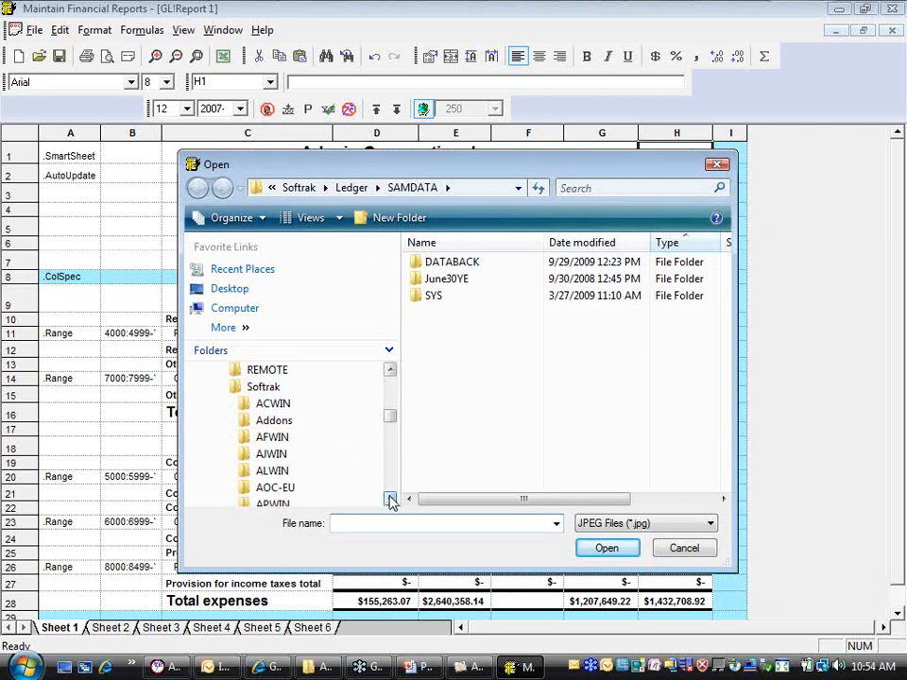
{"action": "left_click", "coordinate": [390, 499]}
{"action": "left_click", "coordinate": [390, 498]}
{"action": "left_click", "coordinate": [390, 499]}
{"action": "left_click", "coordinate": [275, 436]}
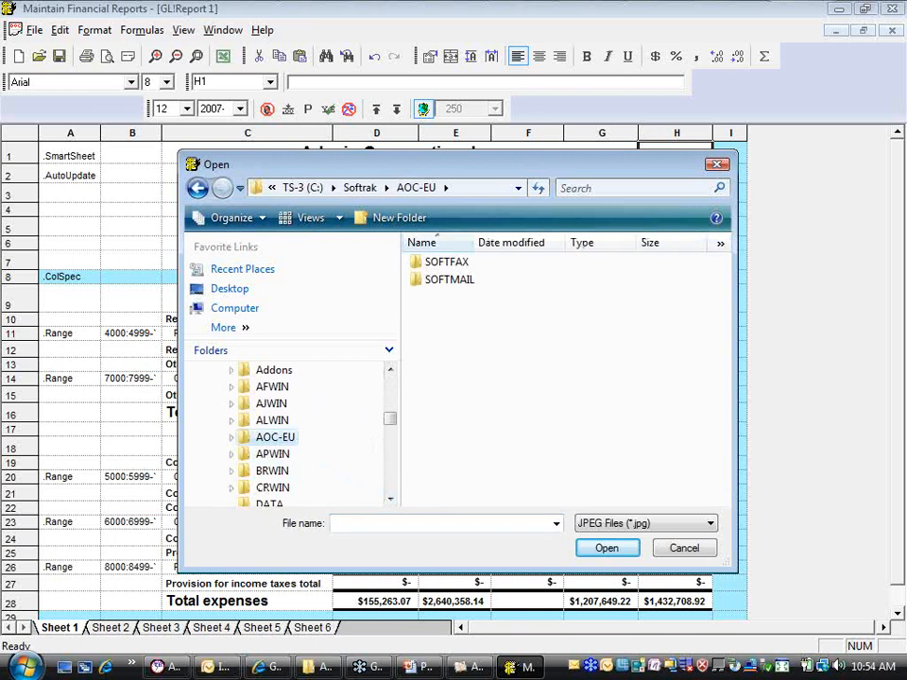
{"action": "left_click", "coordinate": [390, 370]}
{"action": "left_click", "coordinate": [390, 370]}
{"action": "left_click", "coordinate": [390, 370]}
{"action": "left_click", "coordinate": [390, 370]}
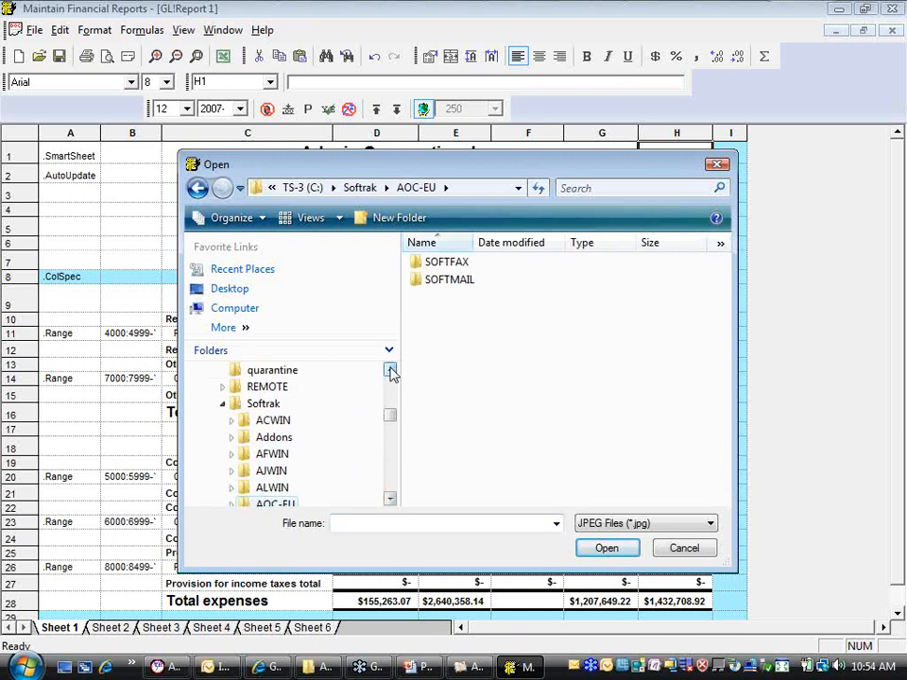
{"action": "left_click", "coordinate": [256, 402]}
Try inserting AOC2009logo.jpg from the PostDoc2009 folder into H1, check its size in the sheet, and undo the insertion
{"action": "left_click", "coordinate": [390, 482]}
{"action": "left_click", "coordinate": [392, 481]}
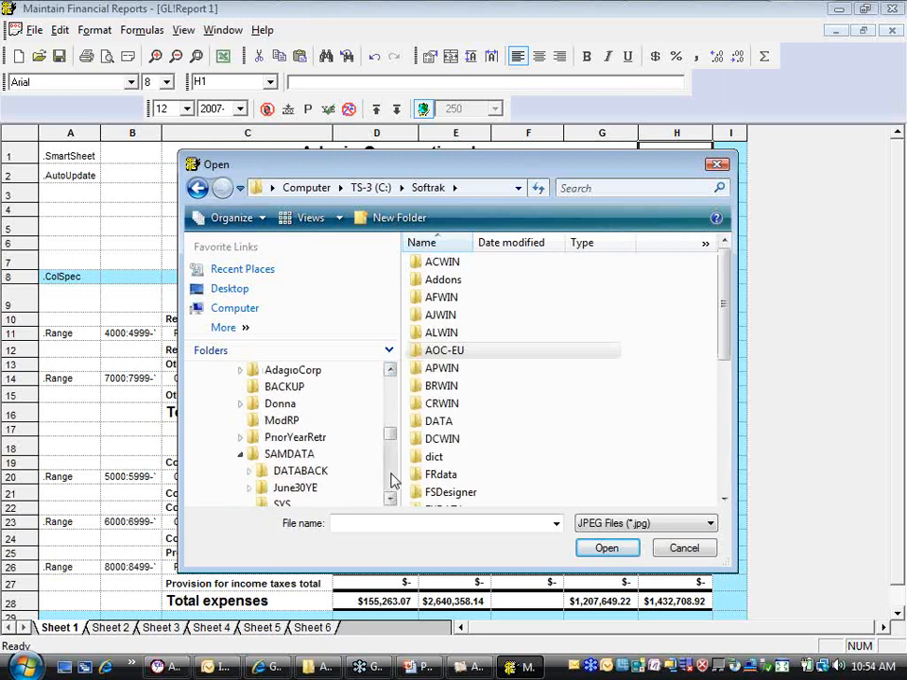
{"action": "left_click", "coordinate": [253, 460]}
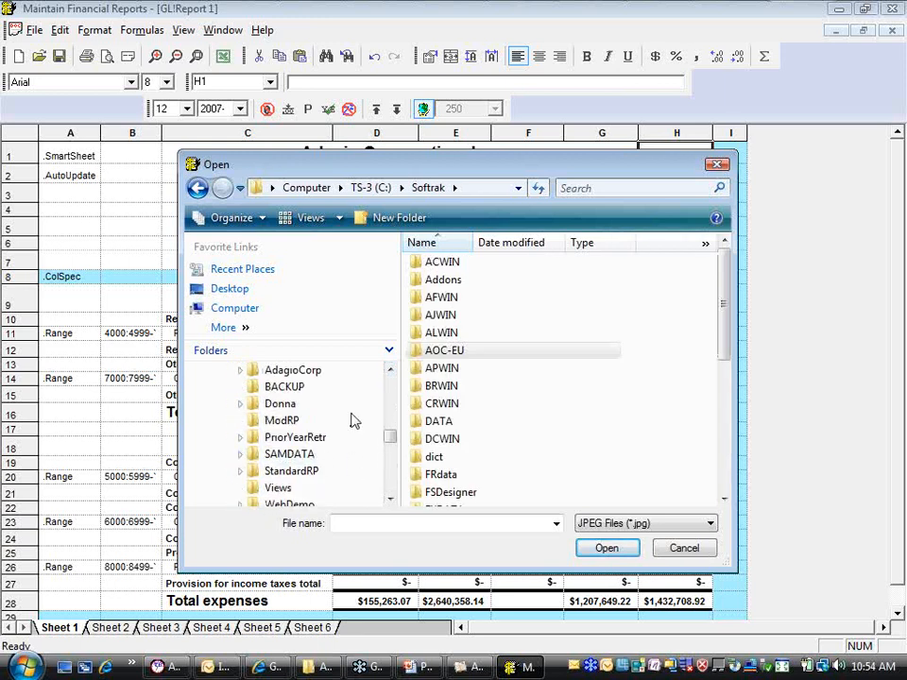
{"action": "mouse_move", "coordinate": [386, 431]}
{"action": "left_mouse_down"}
{"action": "mouse_move", "coordinate": [391, 425]}
{"action": "mouse_move", "coordinate": [390, 448]}
{"action": "left_mouse_up"}
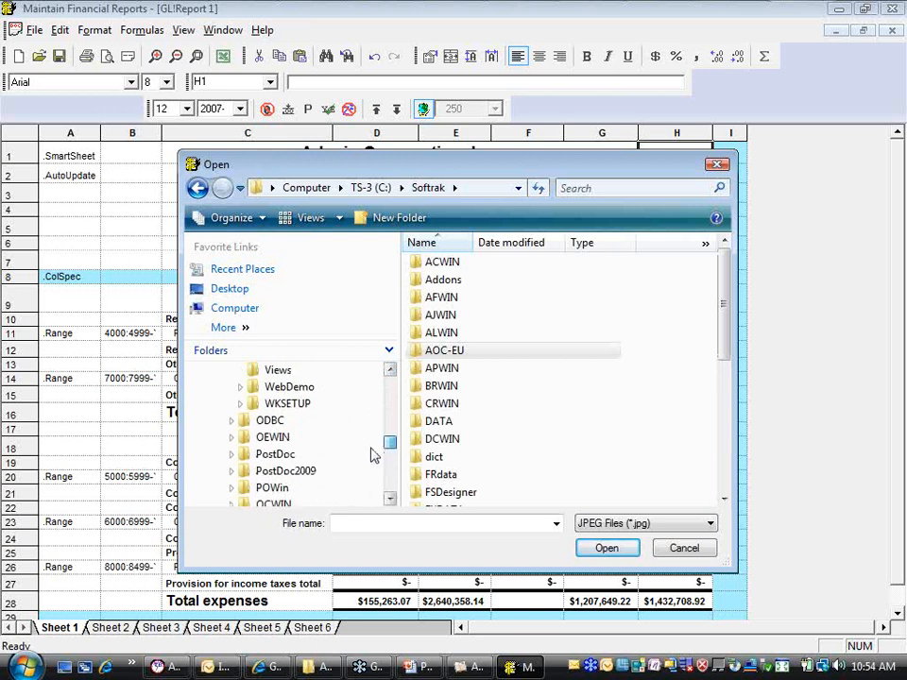
{"action": "left_click", "coordinate": [285, 470]}
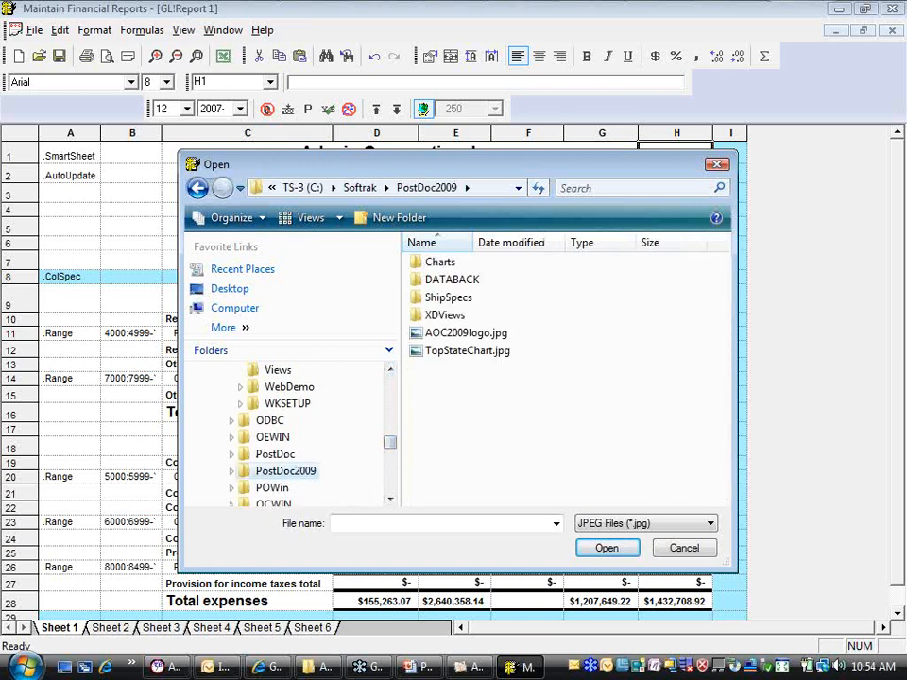
{"action": "left_click", "coordinate": [464, 333]}
{"action": "left_click", "coordinate": [608, 549]}
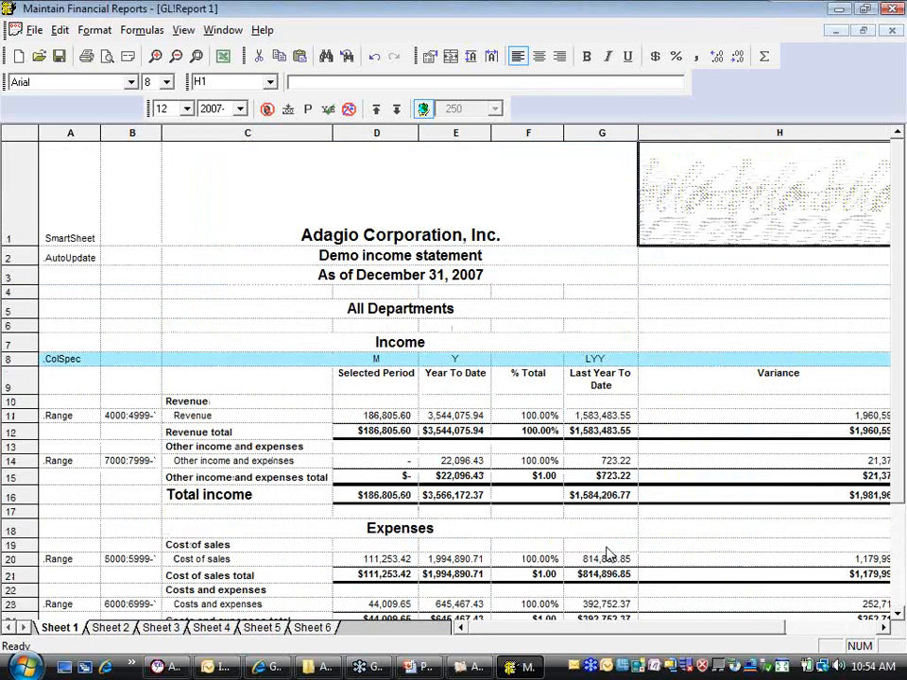
{"action": "left_click_drag", "start_coordinate": [740, 630], "coordinate": [783, 629]}
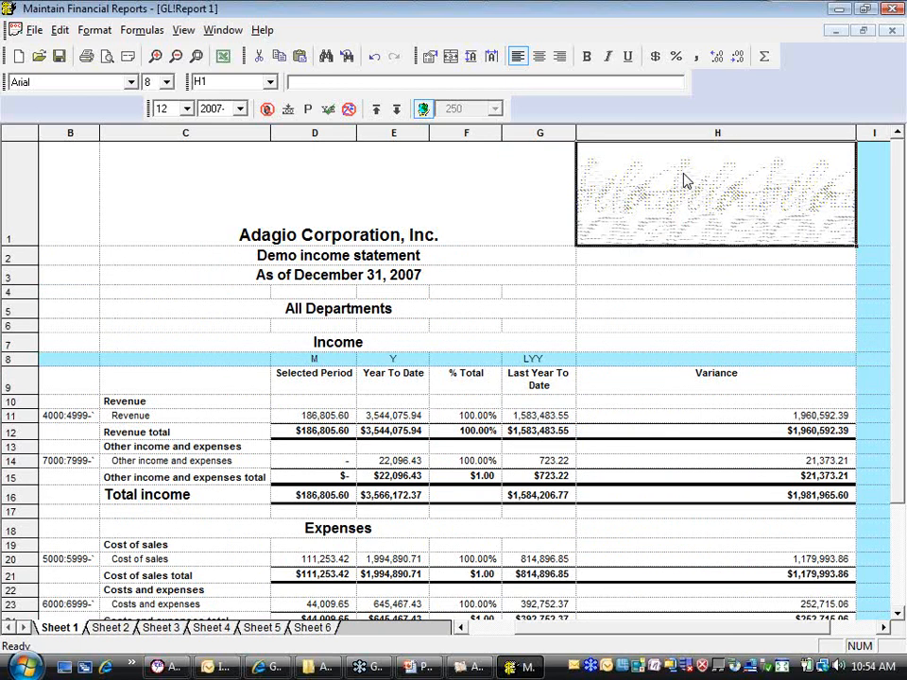
{"action": "key", "text": "ctrl+z"}
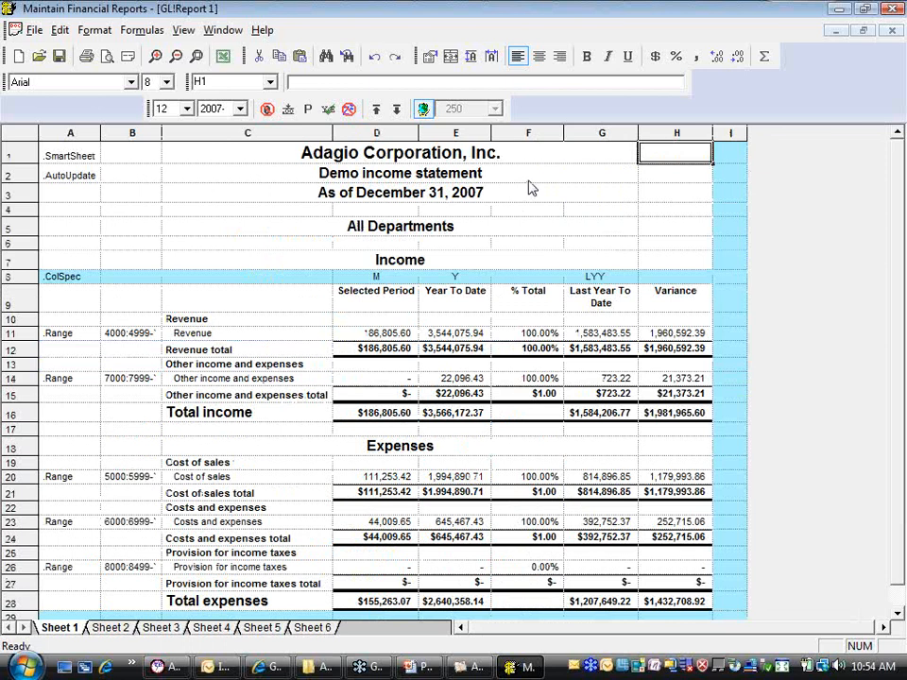
Combine cells H1 and H2 with Cover Cells to make one larger area for a logo
{"action": "left_click_drag", "start_coordinate": [665, 177], "coordinate": [661, 157]}
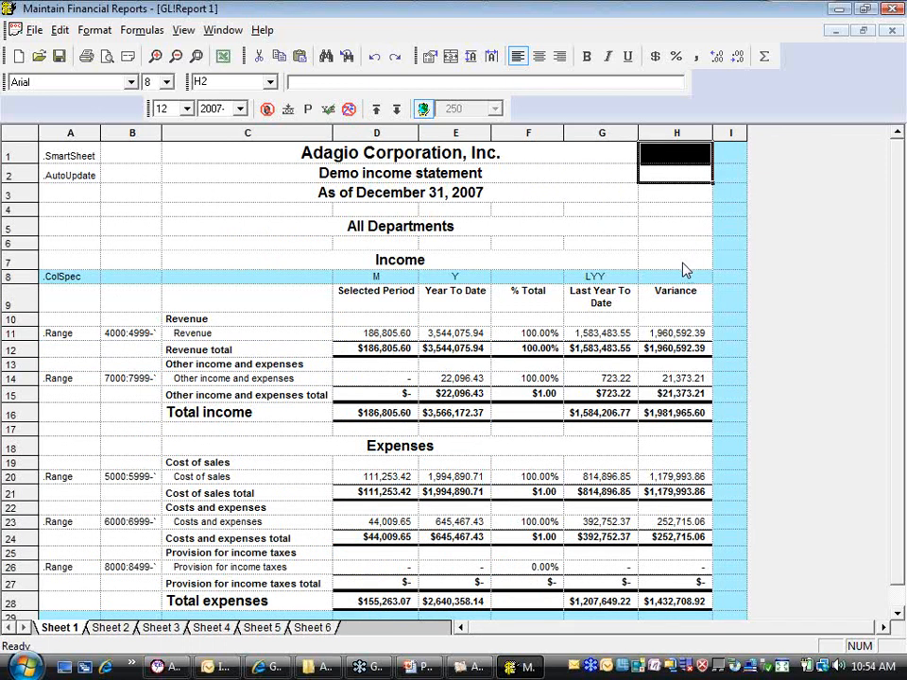
{"action": "right_click", "coordinate": [658, 179]}
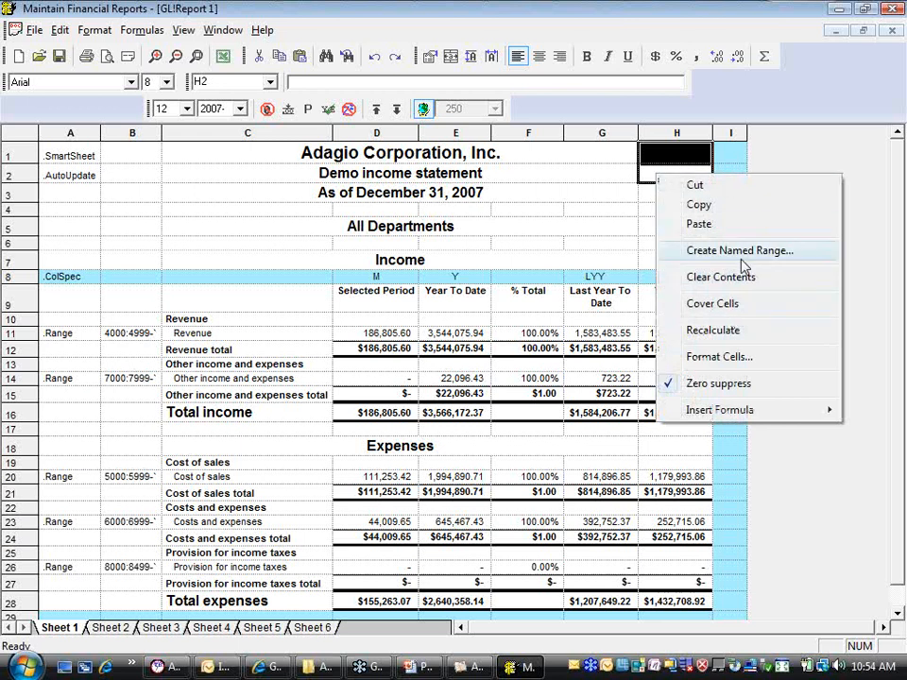
{"action": "left_click", "coordinate": [719, 306]}
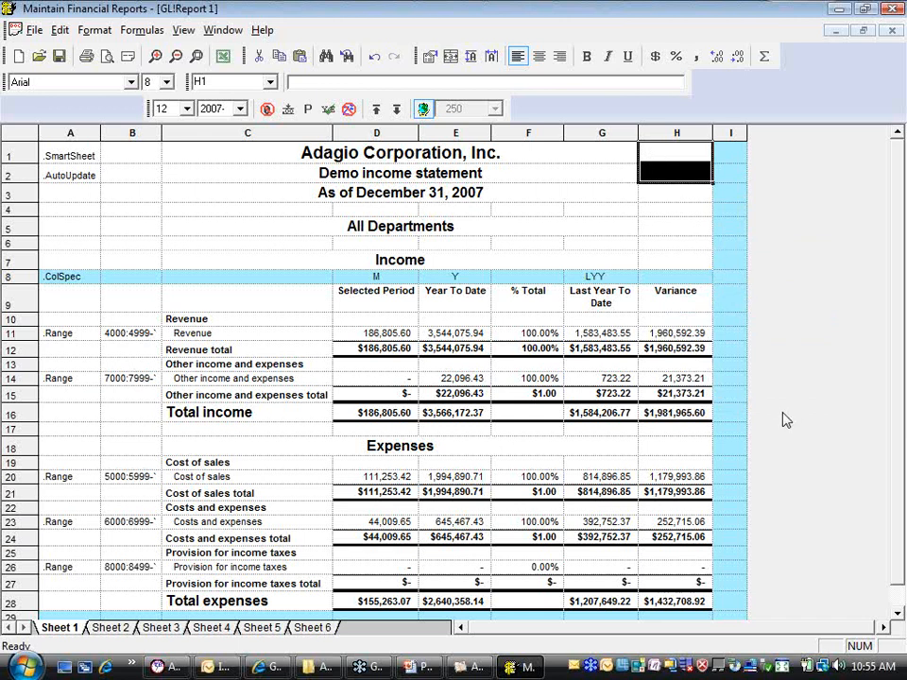
Insert the Adagio-Softrak logo bitmap from the SAMDATA folder into the covered H1:H2 area, listing all file types
{"action": "left_click", "coordinate": [56, 32]}
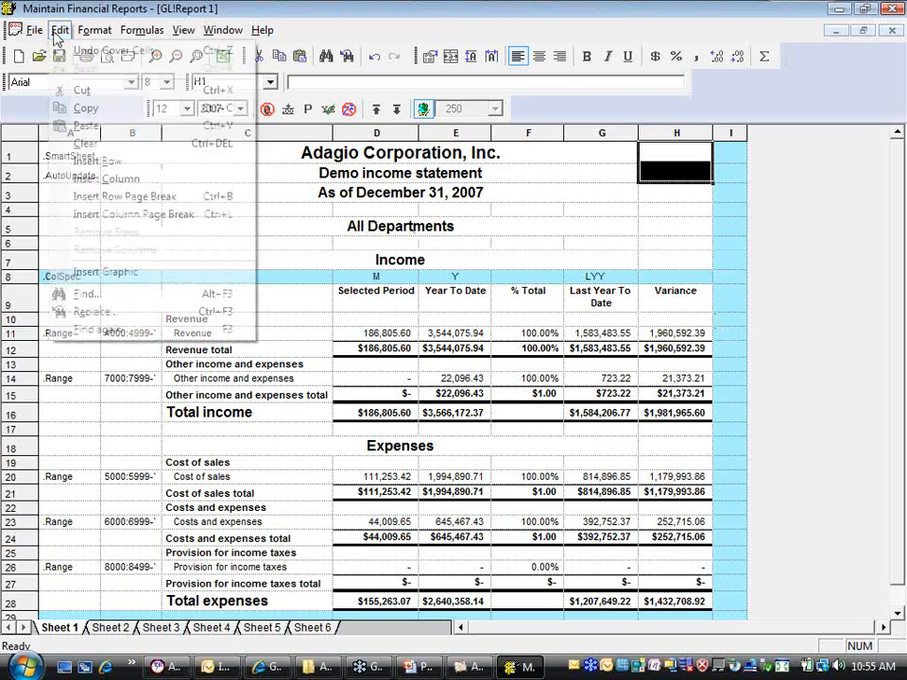
{"action": "left_click", "coordinate": [90, 272]}
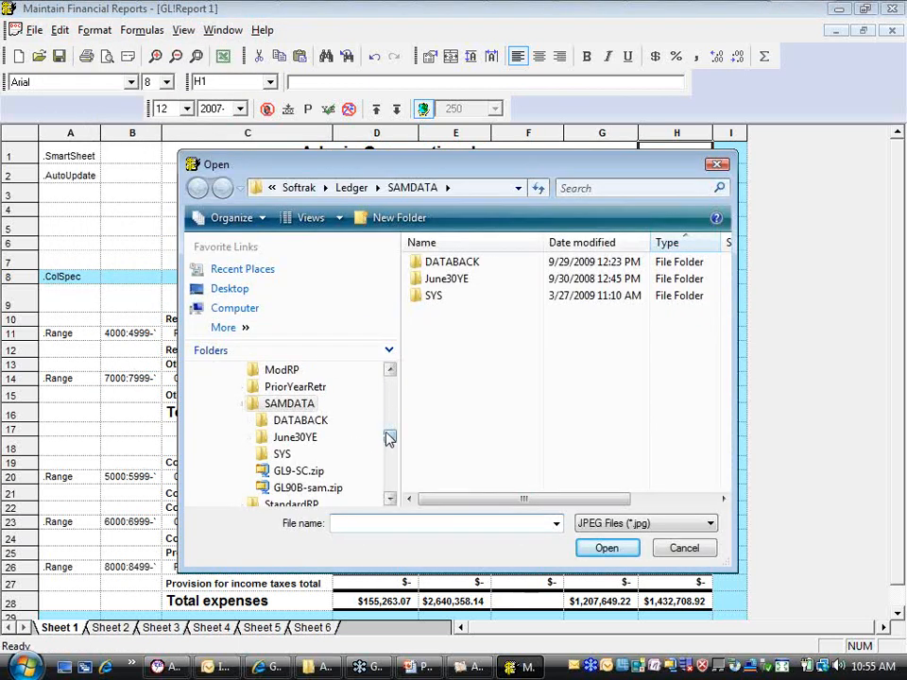
{"action": "left_click_drag", "start_coordinate": [390, 438], "coordinate": [390, 433]}
{"action": "left_click", "coordinate": [288, 456]}
{"action": "left_click", "coordinate": [283, 437]}
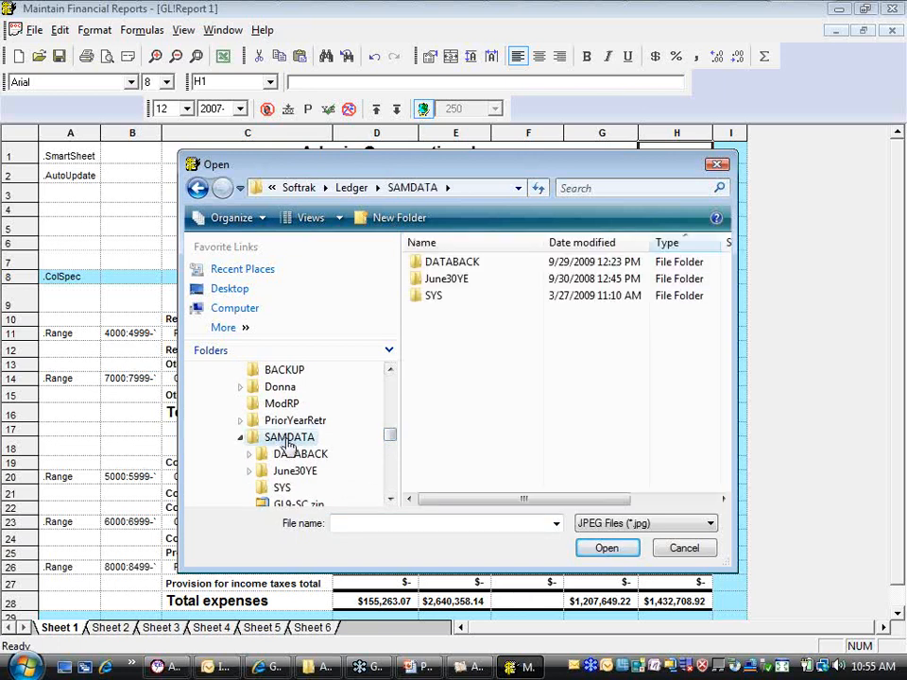
{"action": "left_click", "coordinate": [711, 523]}
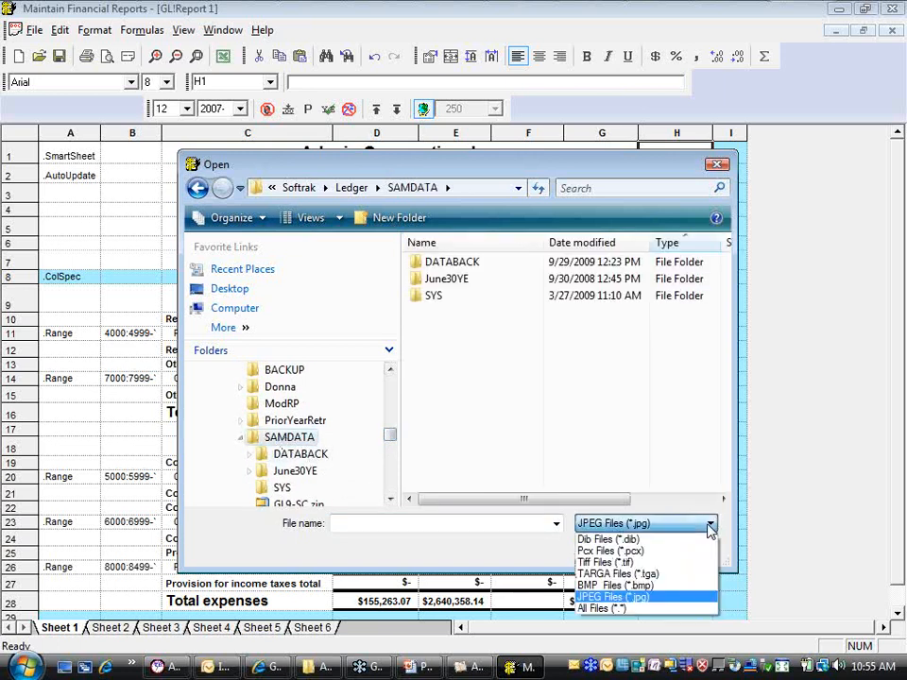
{"action": "left_click", "coordinate": [631, 608]}
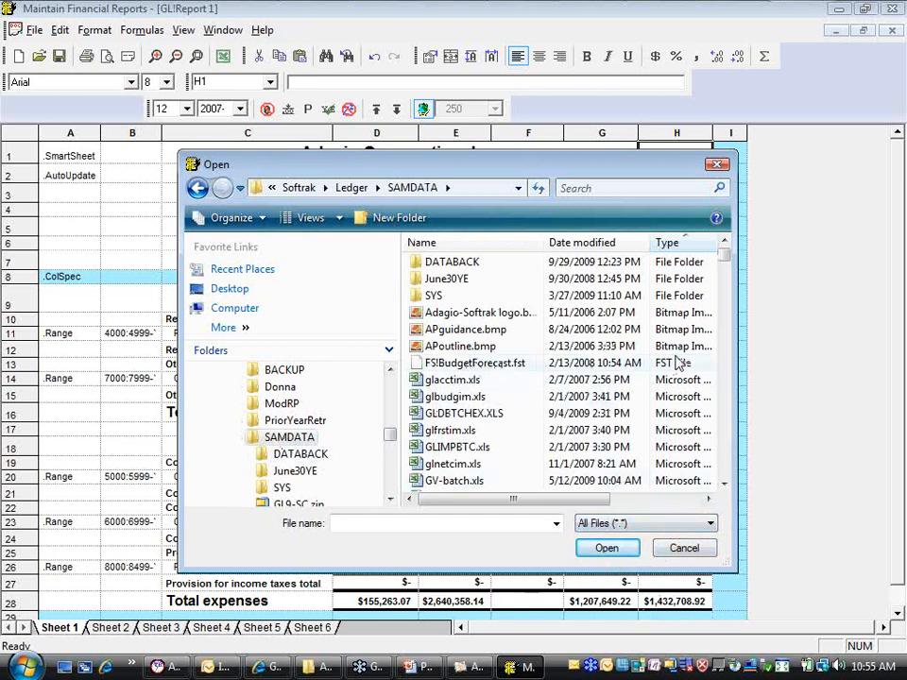
{"action": "left_click", "coordinate": [502, 315]}
{"action": "left_click", "coordinate": [604, 548]}
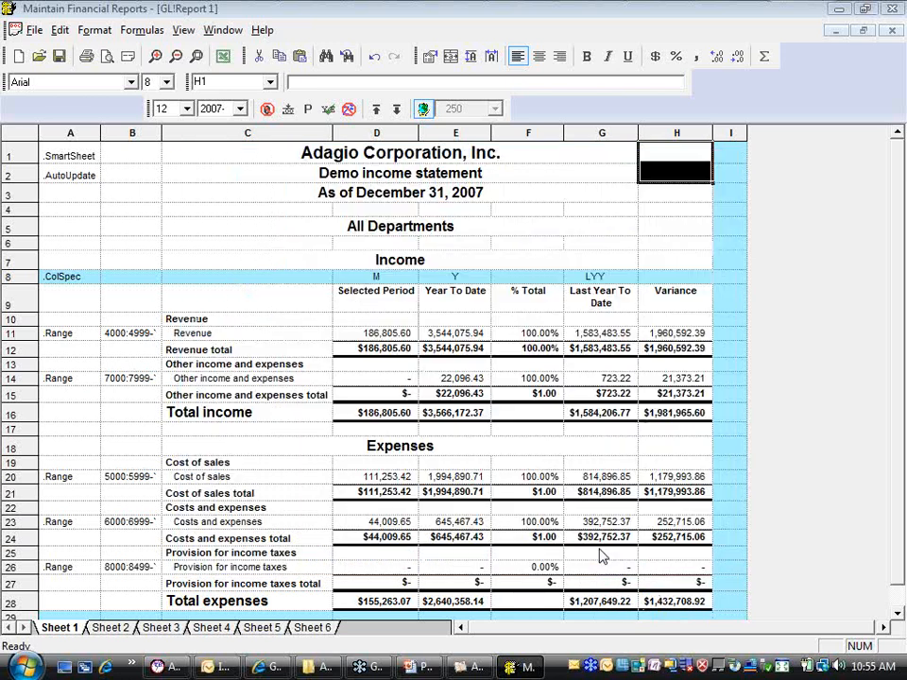
View the Cover Cells option for H3:H4 below the logo and dismiss it without applying it
{"action": "left_click", "coordinate": [672, 208]}
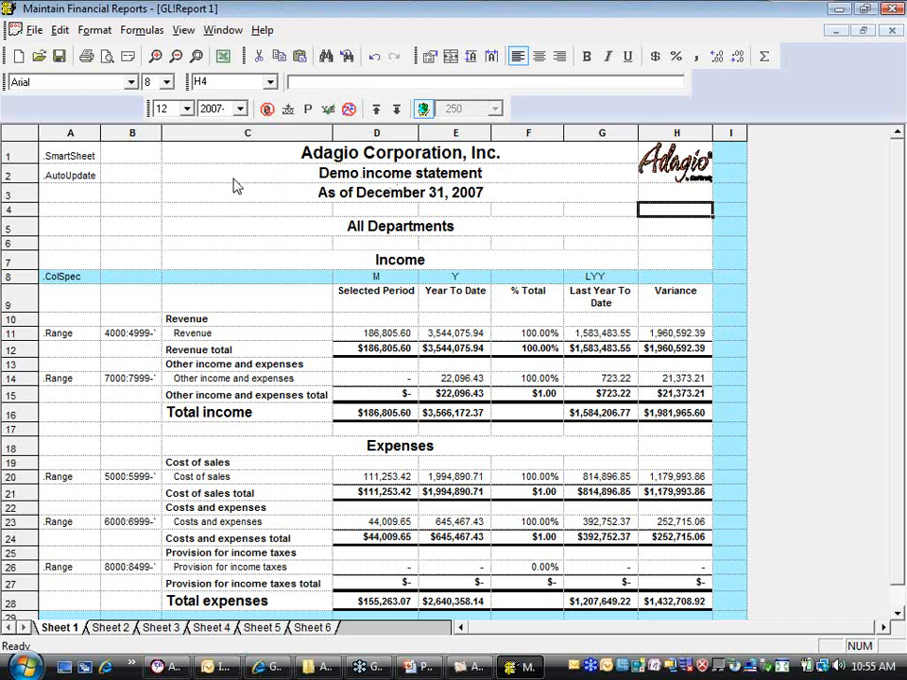
{"action": "left_click_drag", "start_coordinate": [675, 194], "coordinate": [685, 217]}
{"action": "right_click", "coordinate": [684, 218]}
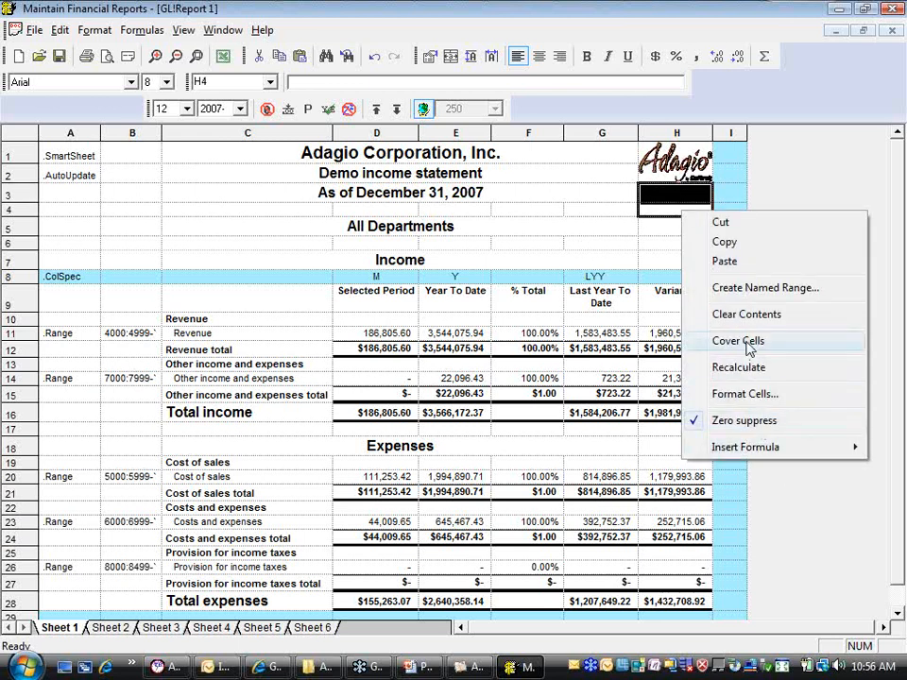
{"action": "left_click", "coordinate": [652, 238]}
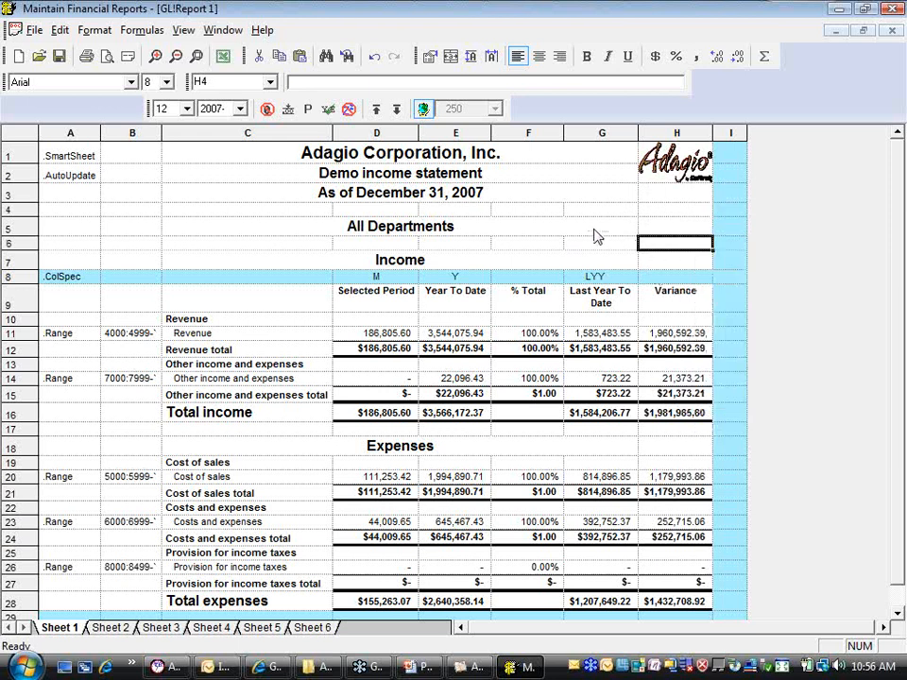
Examine the image file types offered for inserting a graphic in H6, including Tiff, and cancel without inserting anything
{"action": "left_click", "coordinate": [62, 31]}
{"action": "left_click", "coordinate": [104, 271]}
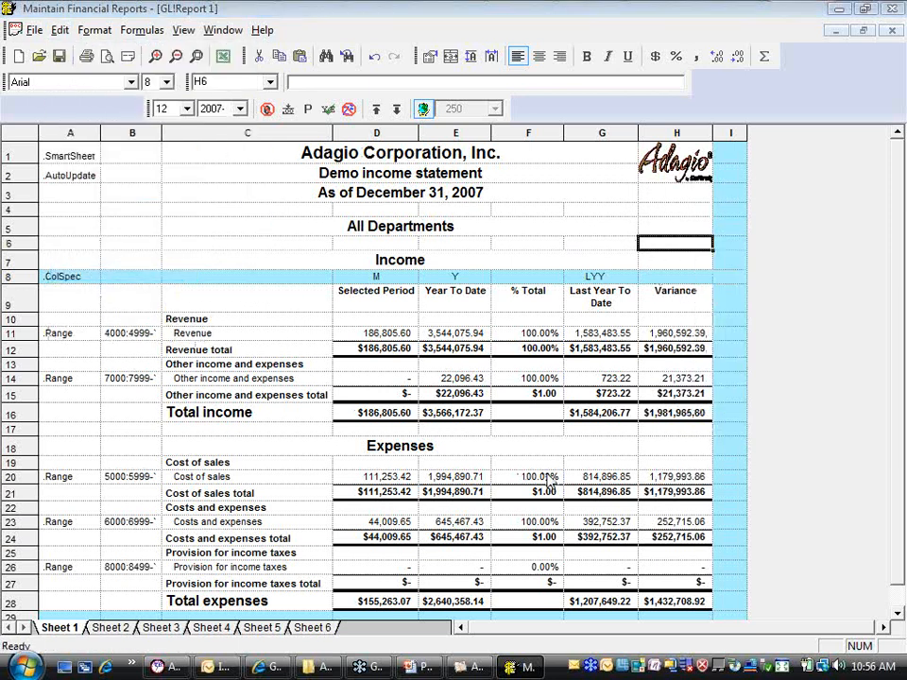
{"action": "left_click", "coordinate": [709, 523]}
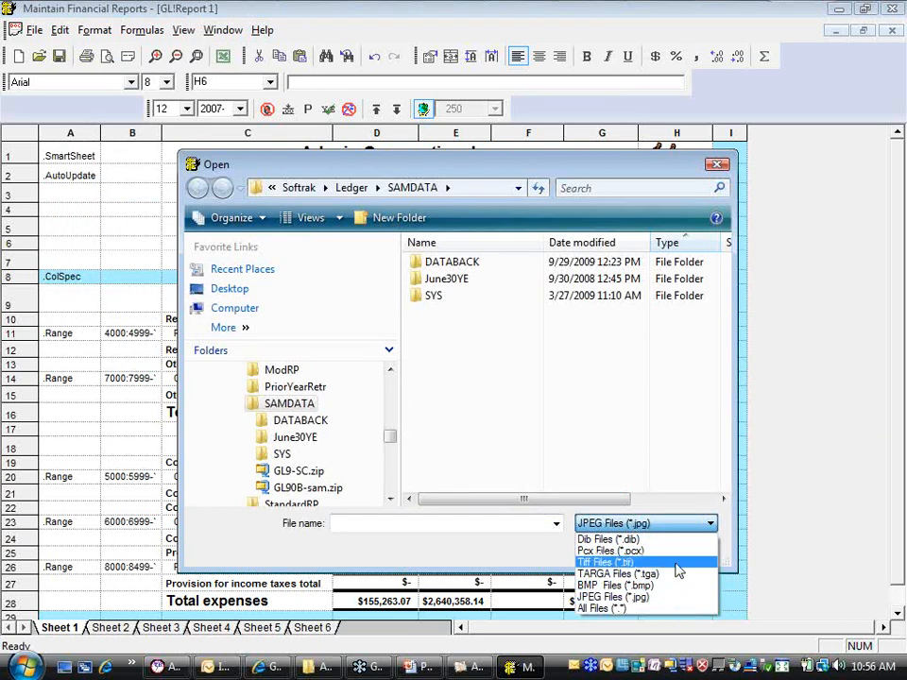
{"action": "left_click", "coordinate": [672, 563]}
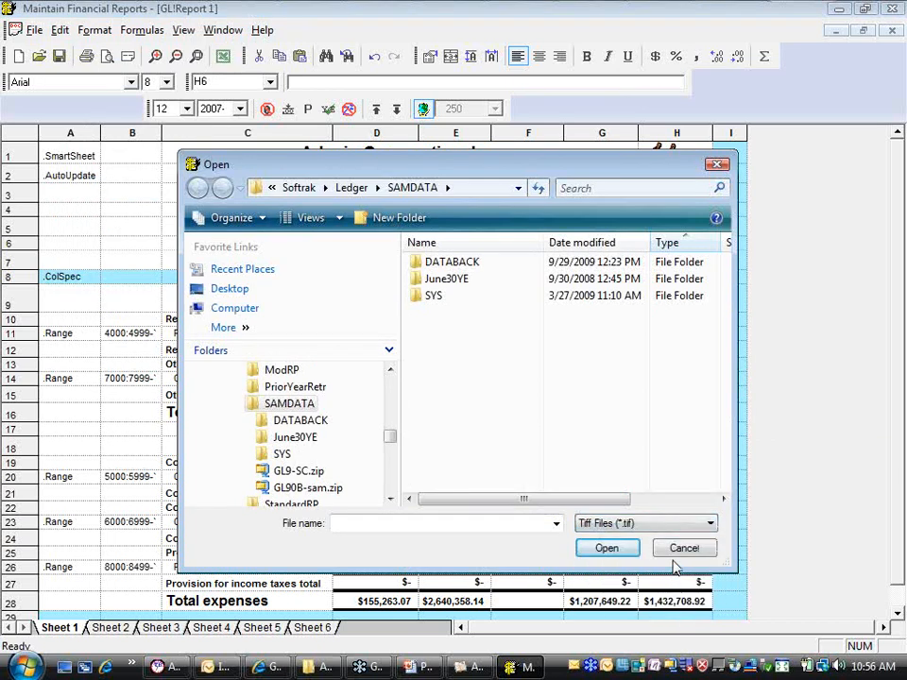
{"action": "left_click", "coordinate": [708, 524]}
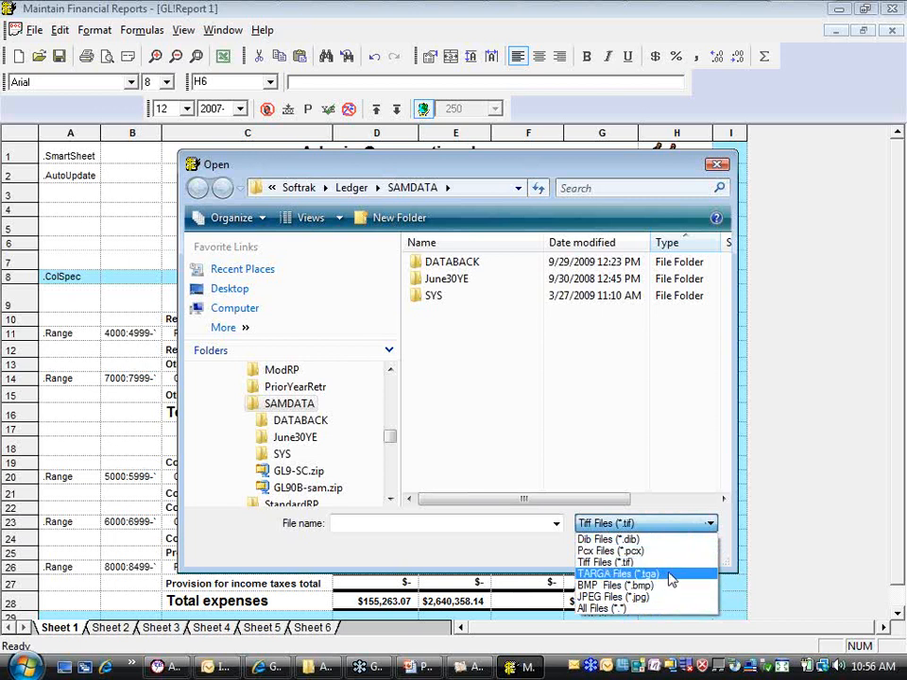
{"action": "left_click", "coordinate": [508, 561]}
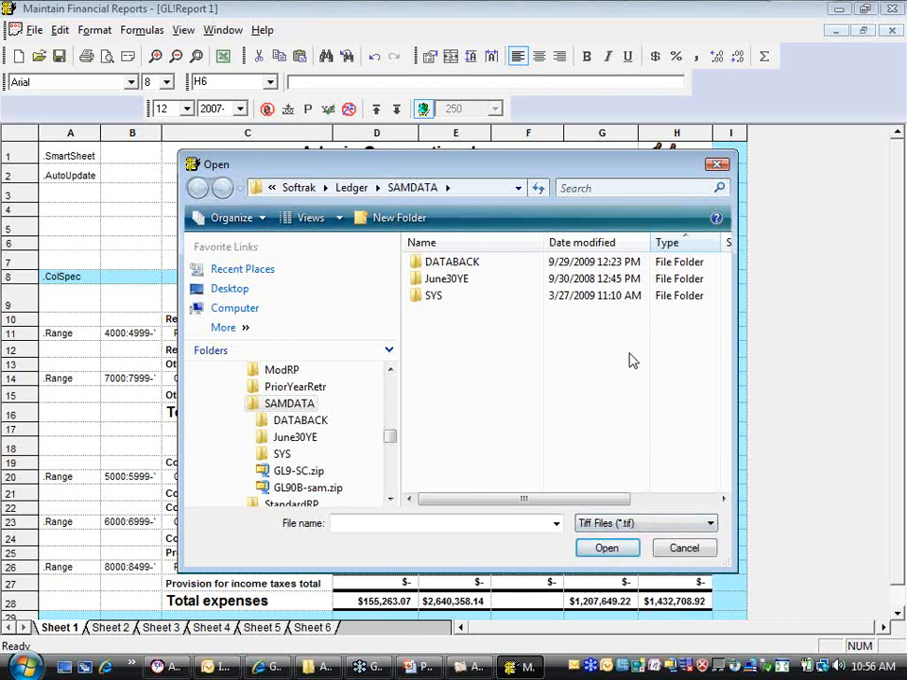
{"action": "left_click", "coordinate": [669, 554]}
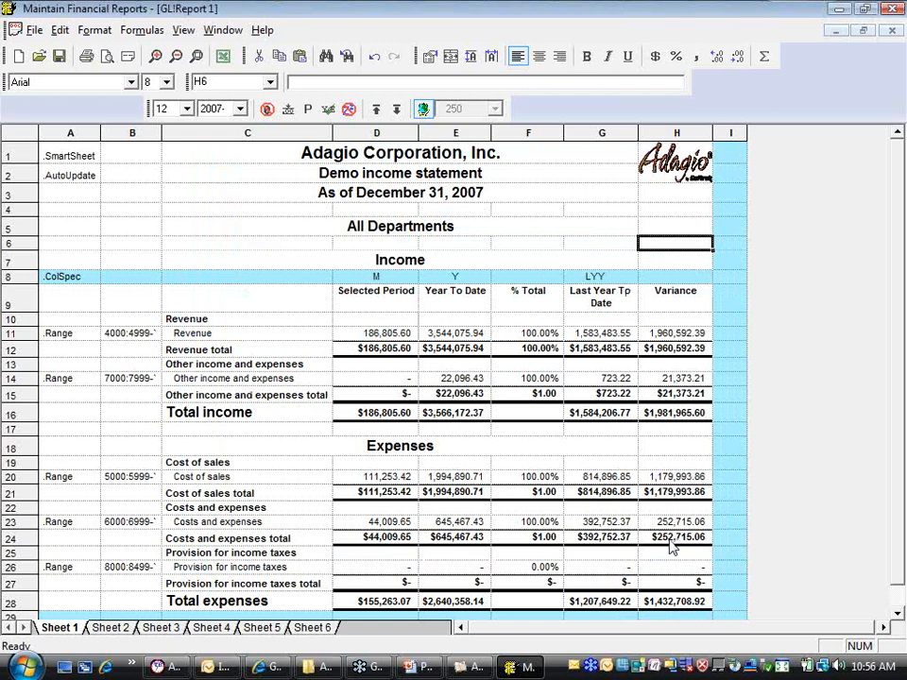
On the blank Sheet 6, place the Balance Sheet account group from the account groups list, starting near the top of the sheet
{"action": "left_click", "coordinate": [310, 627]}
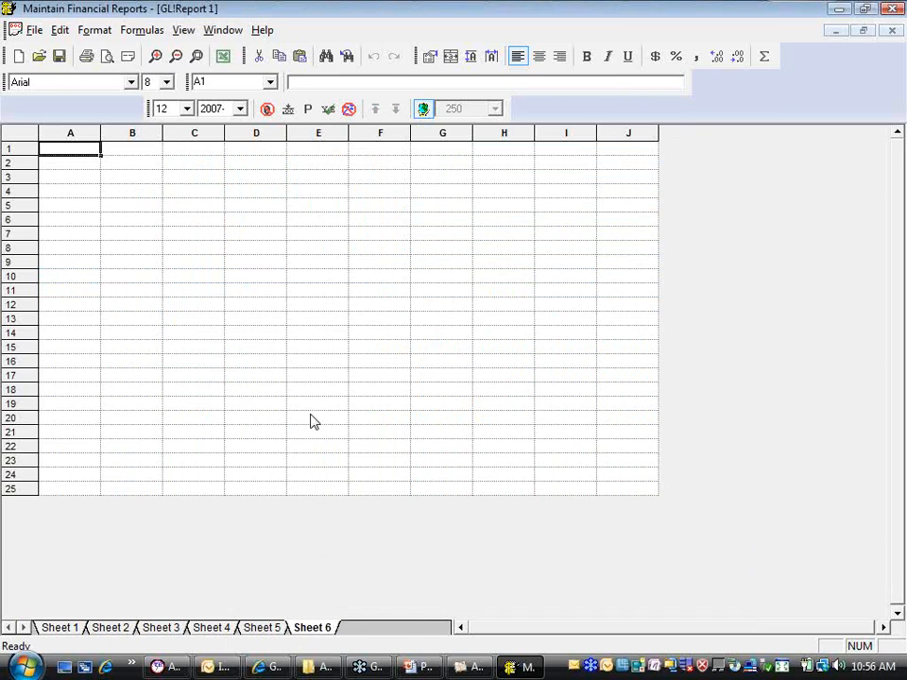
{"action": "left_click", "coordinate": [183, 31]}
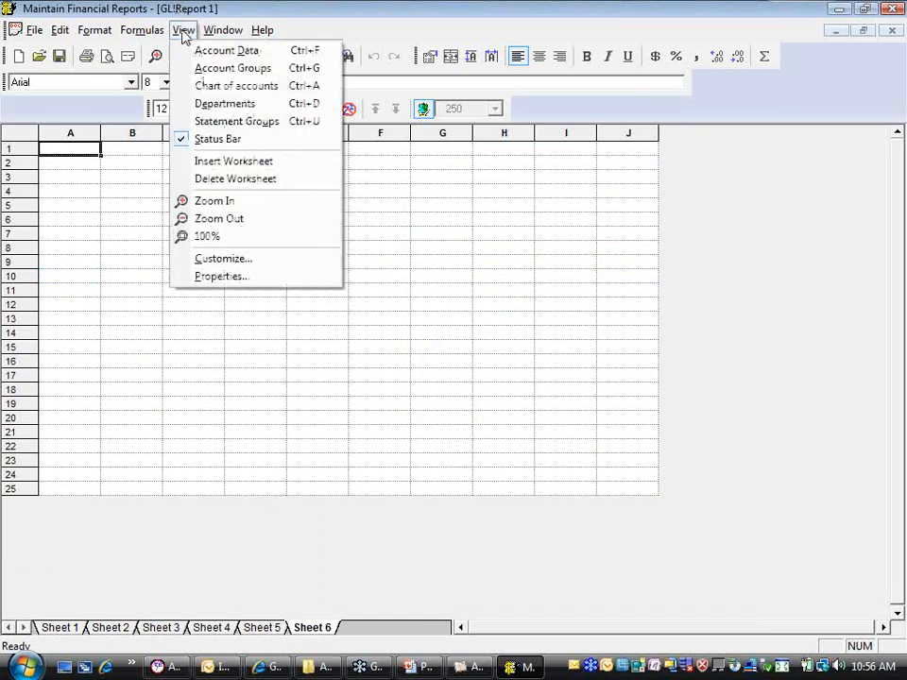
{"action": "left_click", "coordinate": [232, 69]}
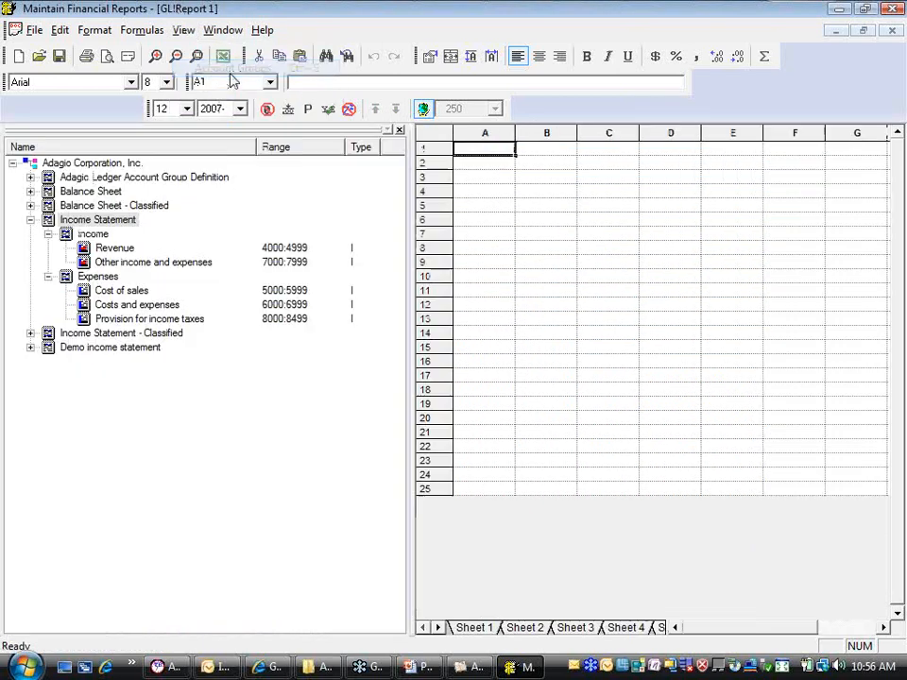
{"action": "left_click", "coordinate": [30, 220]}
{"action": "left_click", "coordinate": [30, 191]}
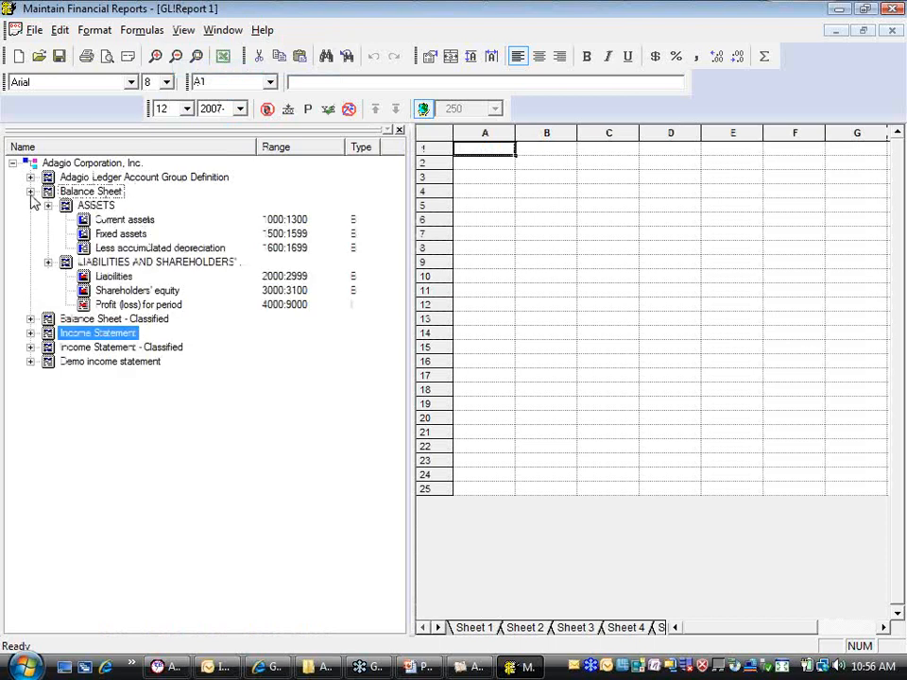
{"action": "left_click_drag", "start_coordinate": [95, 192], "coordinate": [508, 217]}
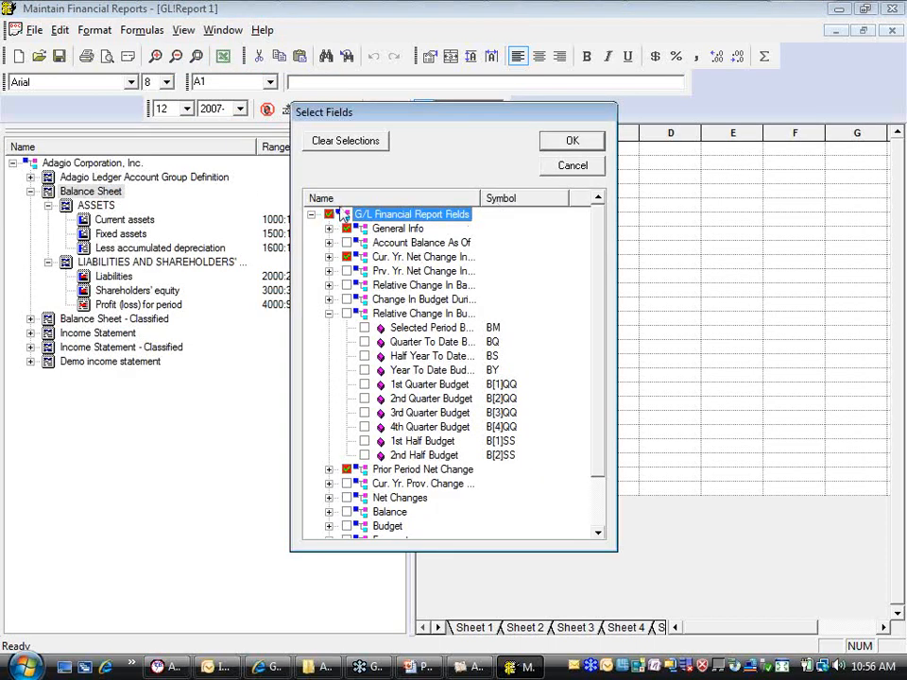
Generate the balance sheet with only the Bal. End Selected Period balance field, accepting the SmartSheet layout, and hide the account groups list
{"action": "left_click", "coordinate": [347, 141]}
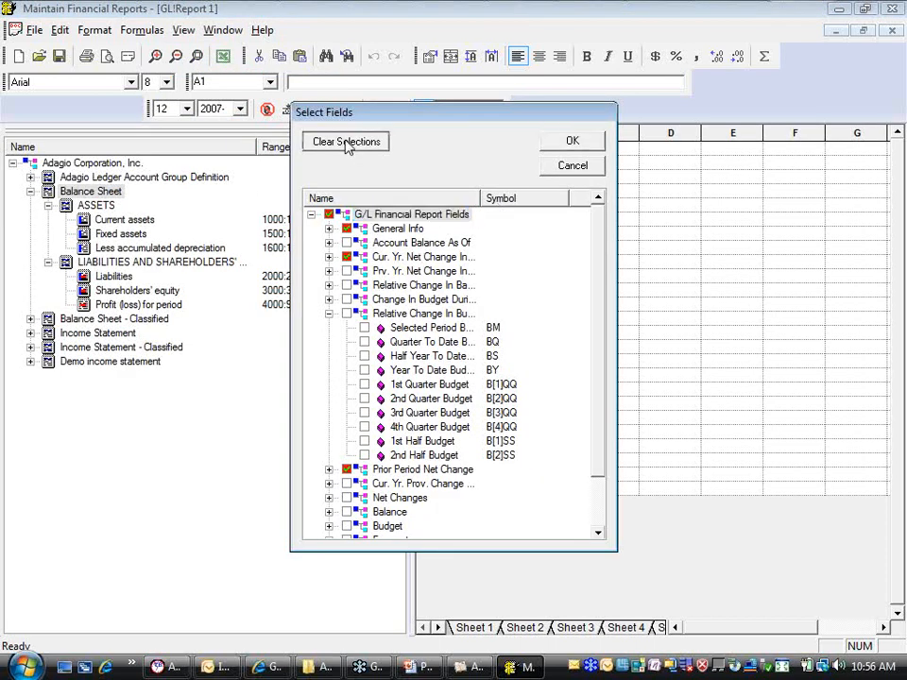
{"action": "left_click", "coordinate": [329, 243]}
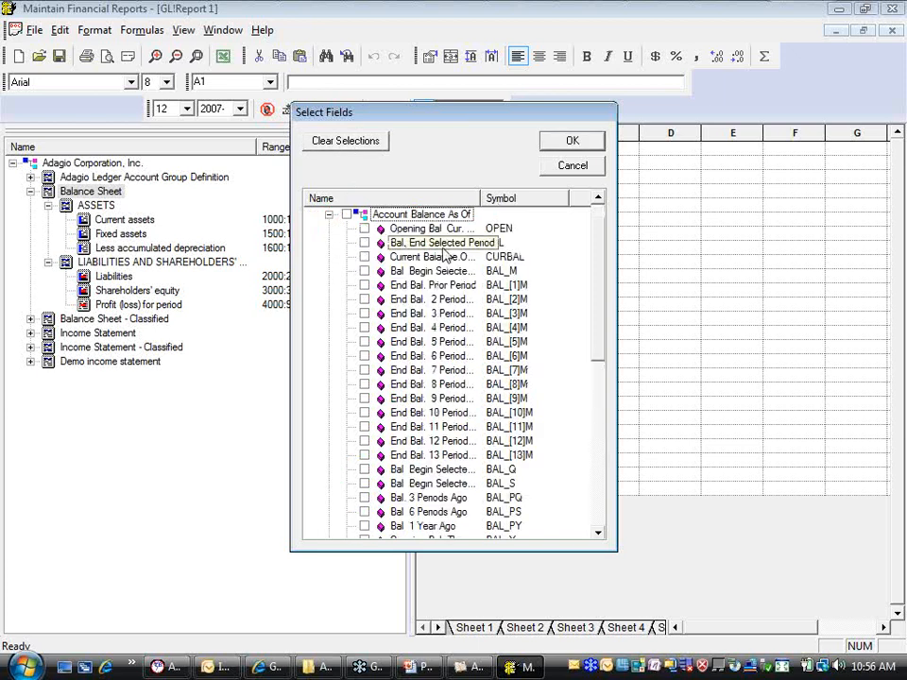
{"action": "left_click", "coordinate": [365, 256]}
{"action": "left_click", "coordinate": [556, 147]}
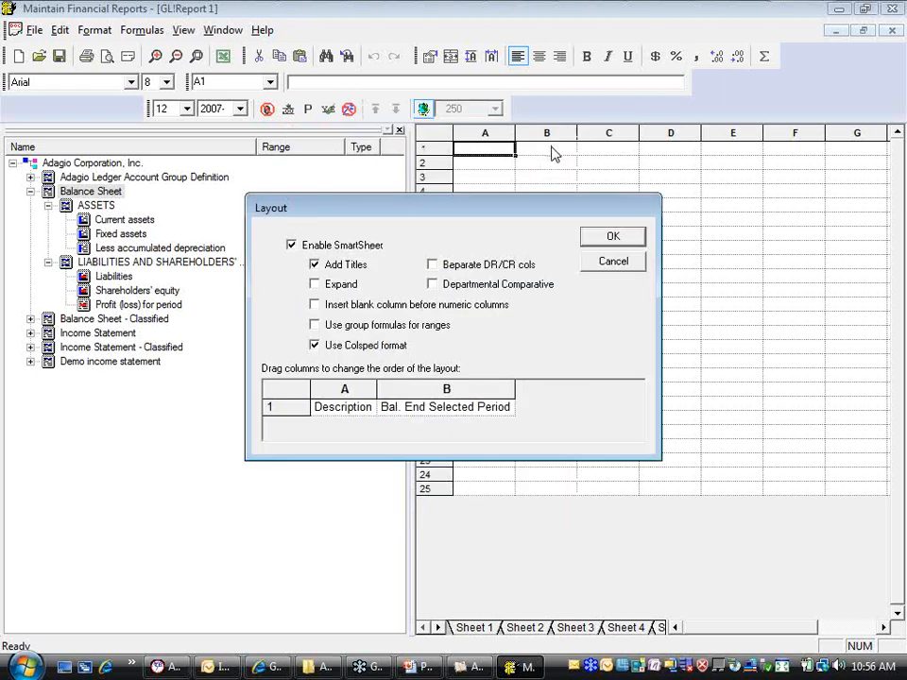
{"action": "left_click", "coordinate": [600, 266]}
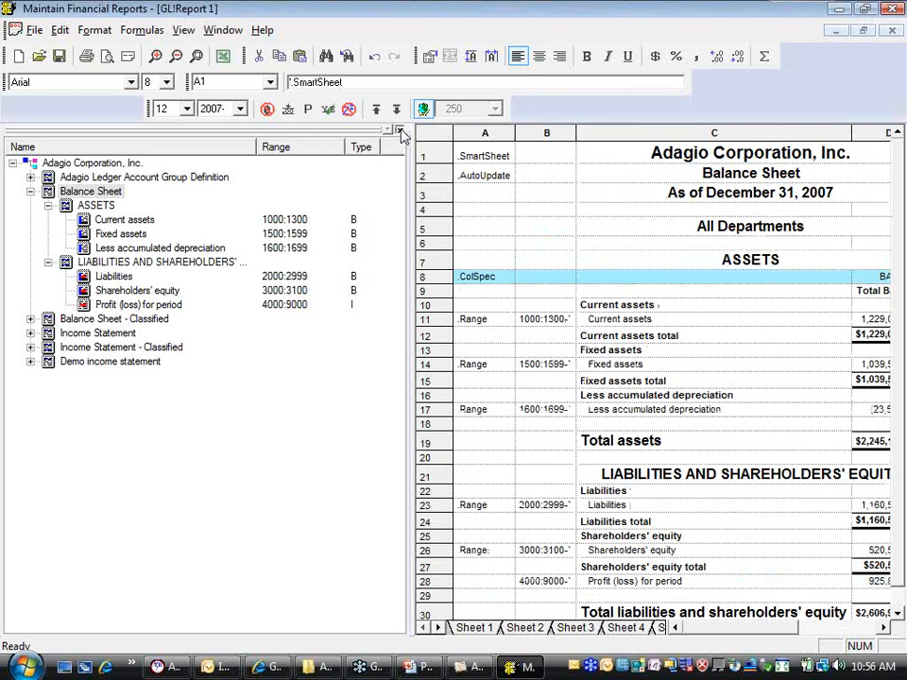
{"action": "left_click", "coordinate": [399, 129]}
{"action": "left_click_drag", "start_coordinate": [895, 255], "coordinate": [900, 292]}
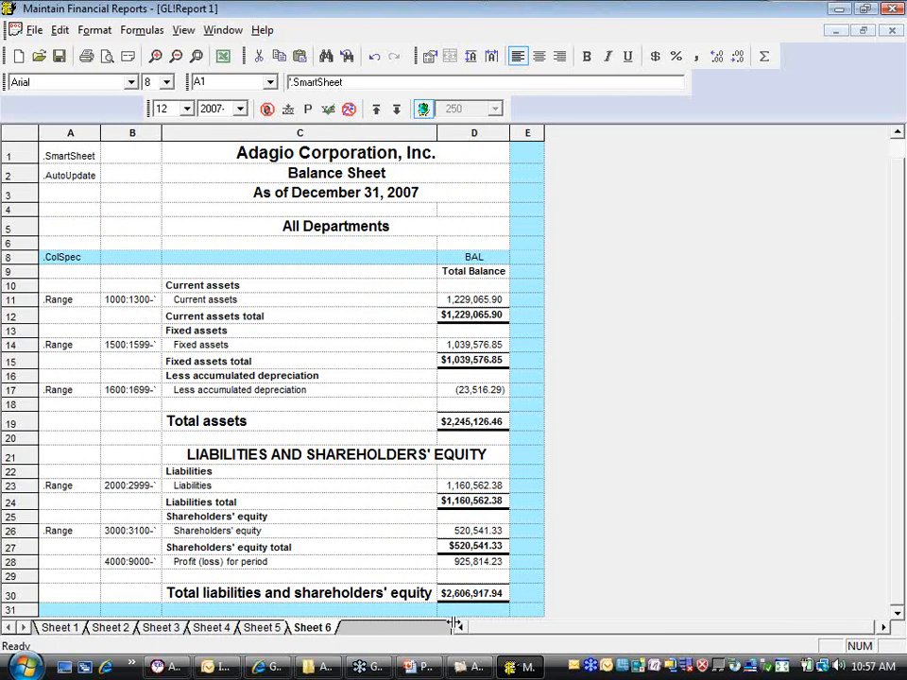
Show the chart of accounts, verify GL!Report 1 against it and expand the balance sheet accounts
{"action": "left_click", "coordinate": [184, 31]}
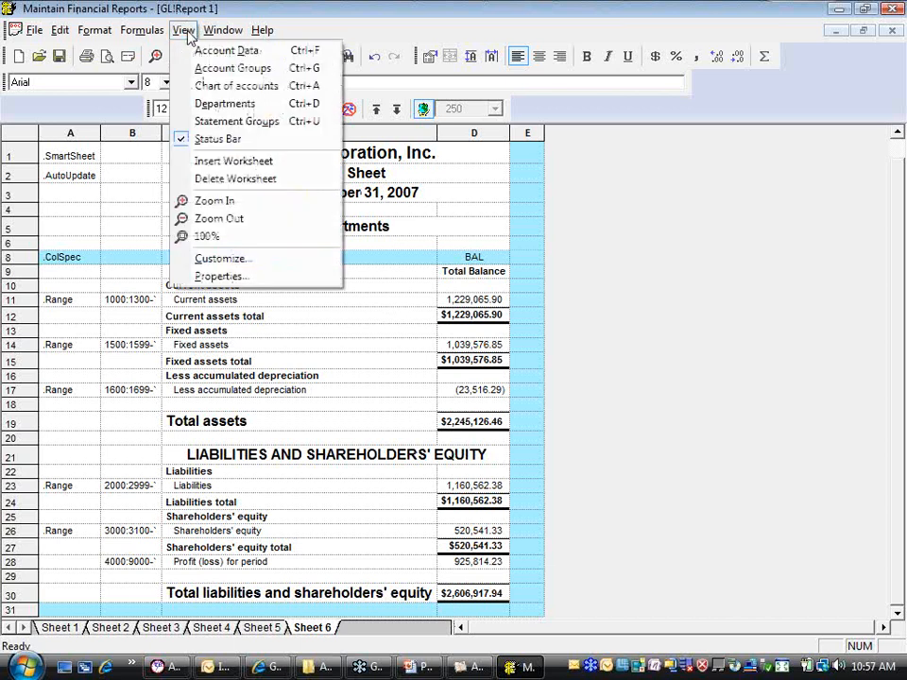
{"action": "left_click", "coordinate": [215, 86]}
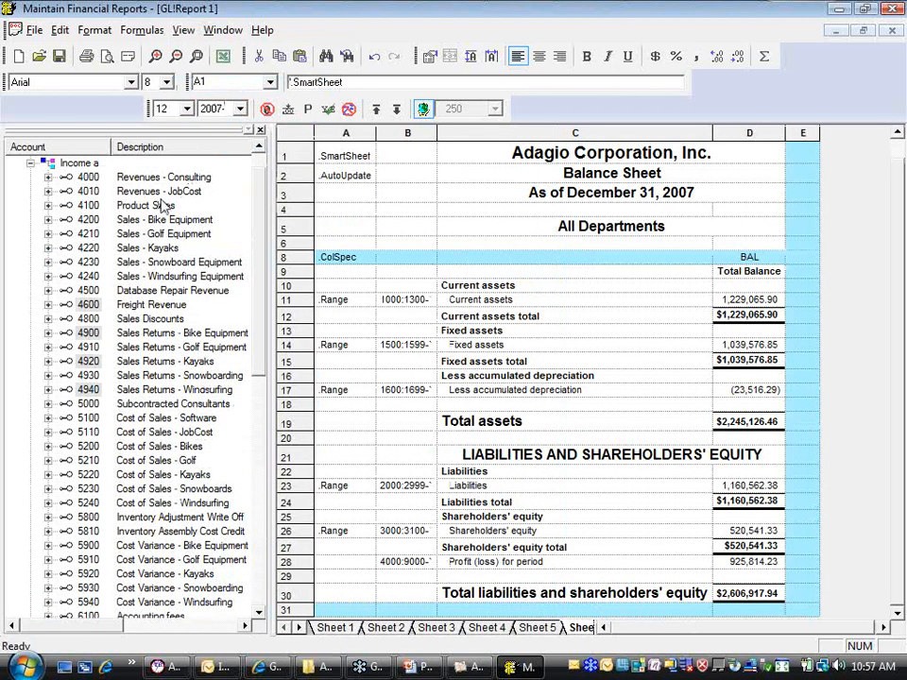
{"action": "left_click", "coordinate": [30, 164]}
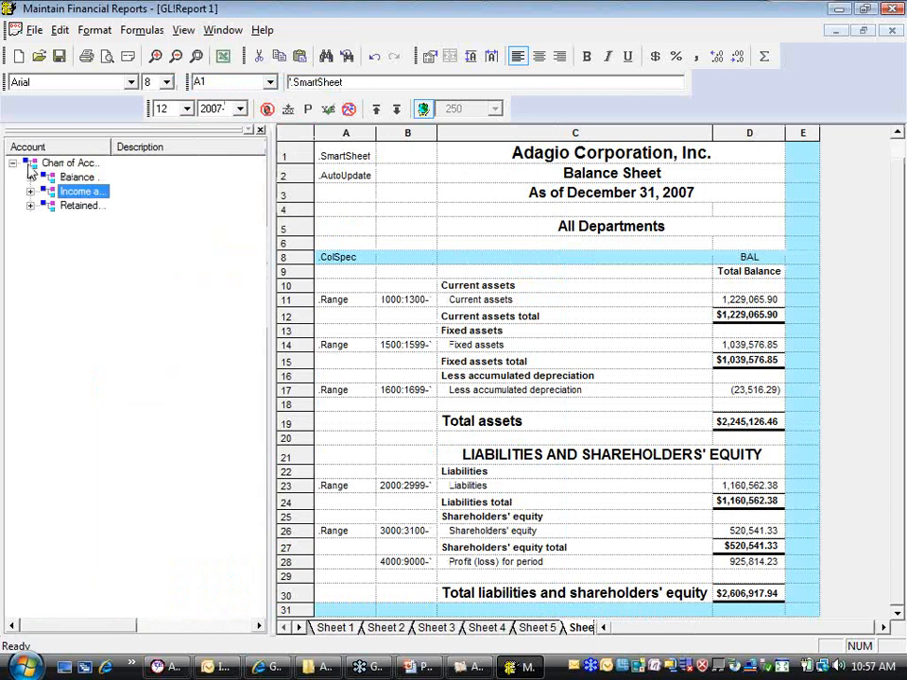
{"action": "right_click", "coordinate": [138, 263]}
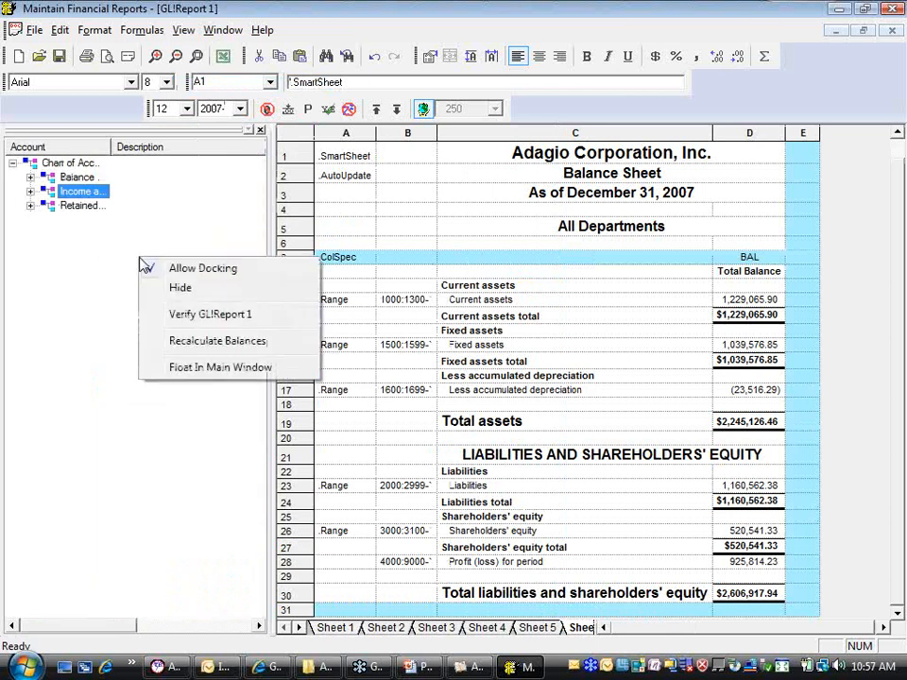
{"action": "left_click", "coordinate": [201, 317]}
{"action": "left_click", "coordinate": [30, 176]}
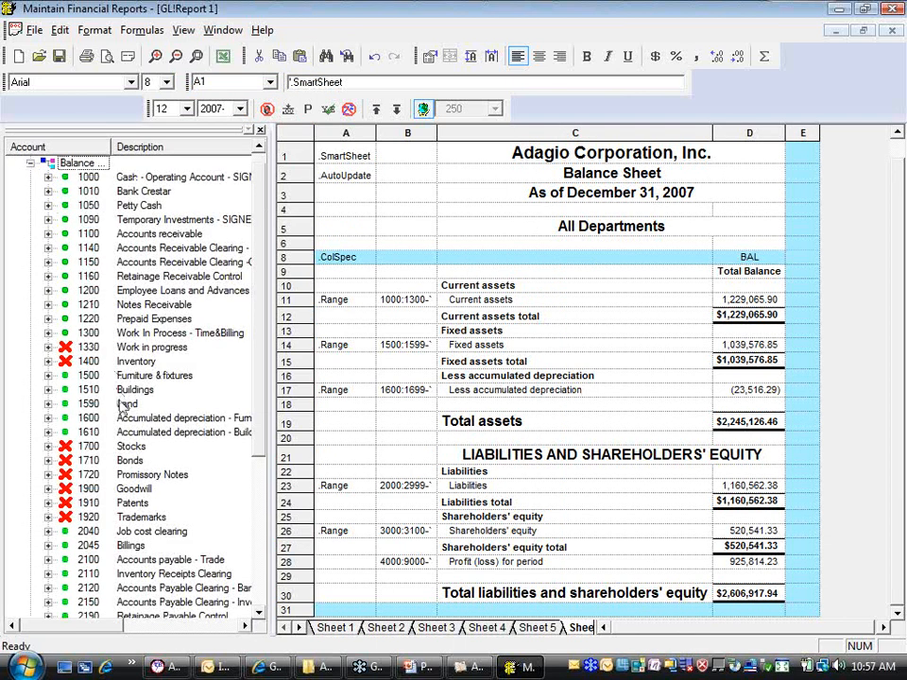
Add accounts 1330 and 1400 to the Current assets range in B11, extending it to 1000:1400
{"action": "left_click", "coordinate": [87, 348]}
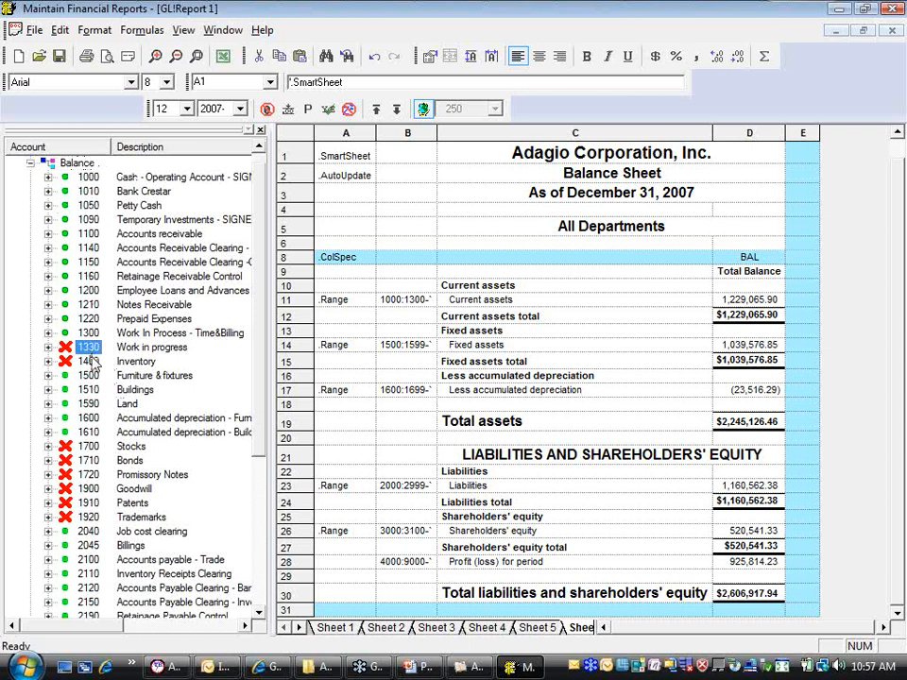
{"action": "left_click", "coordinate": [92, 362], "text": "ctrl"}
{"action": "left_click_drag", "start_coordinate": [93, 364], "coordinate": [408, 313]}
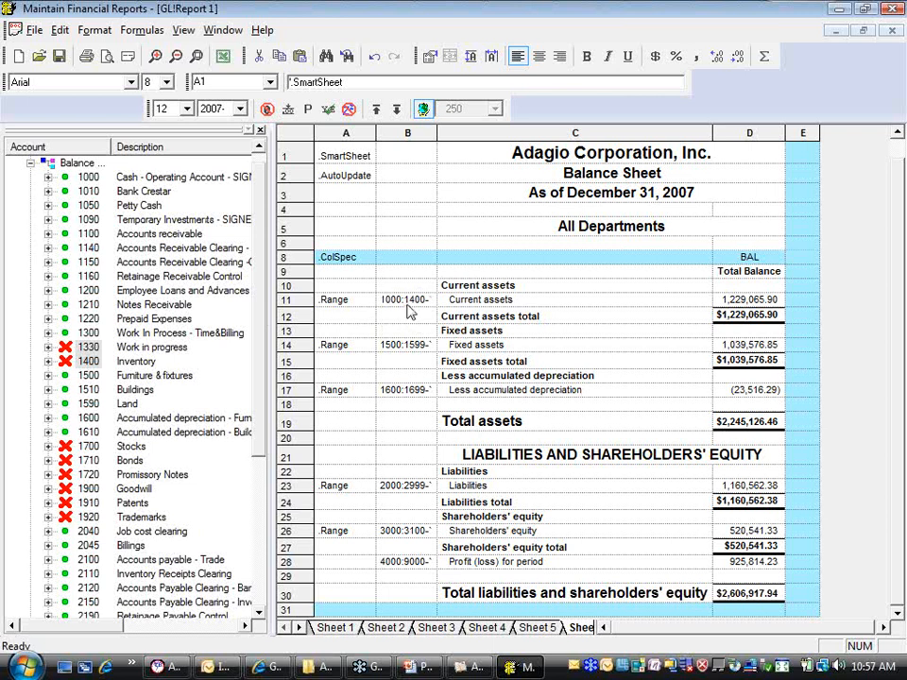
Add accounts 1700 through 1920 to the Current assets range in B11, widen column B and recalculate the statement
{"action": "left_click", "coordinate": [88, 446]}
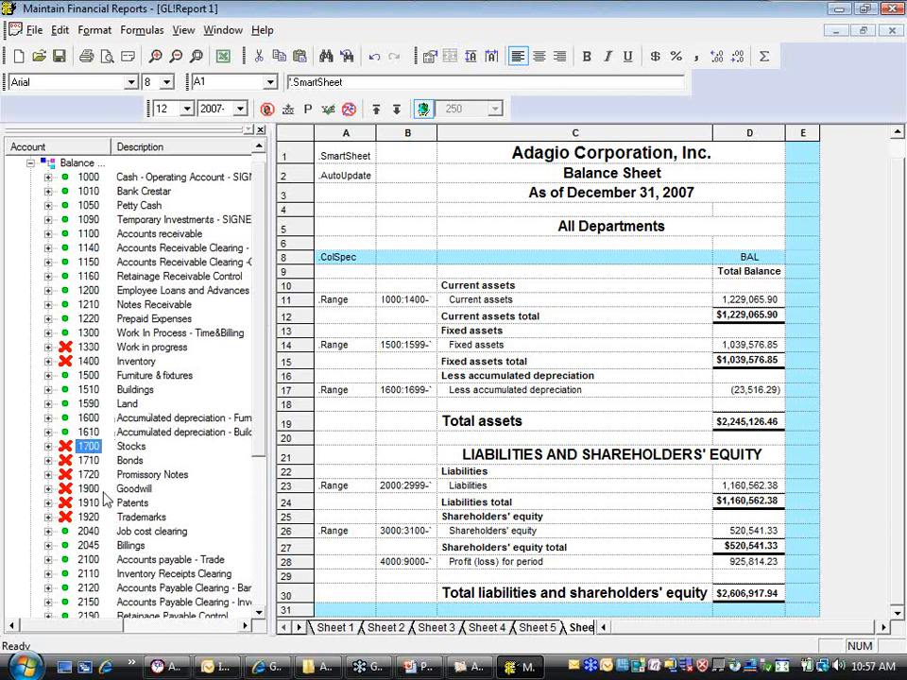
{"action": "left_click", "coordinate": [90, 517], "text": "shift"}
{"action": "left_click_drag", "start_coordinate": [91, 517], "coordinate": [410, 313]}
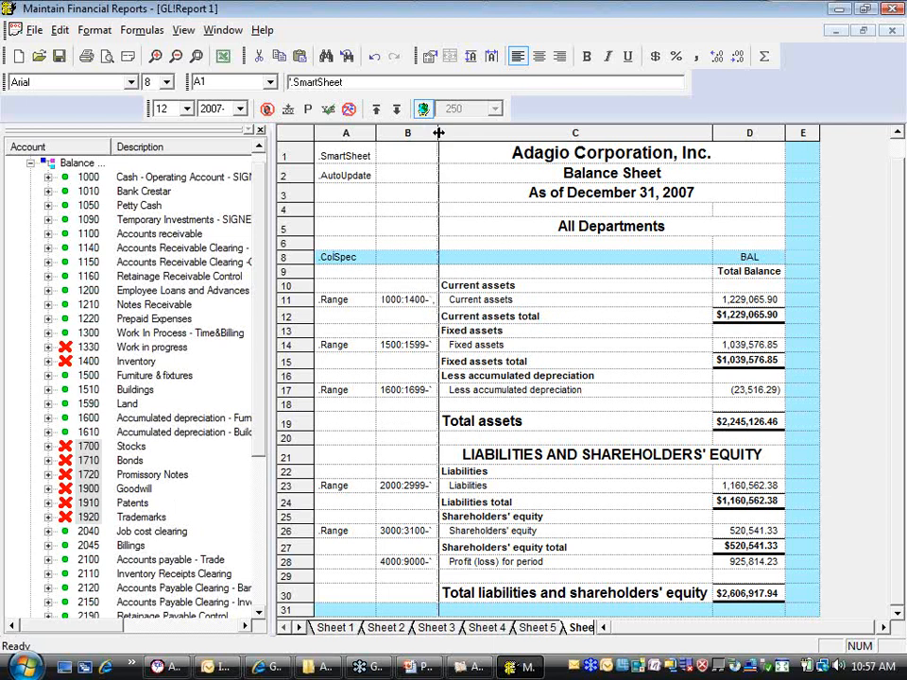
{"action": "left_click_drag", "start_coordinate": [437, 132], "coordinate": [482, 136]}
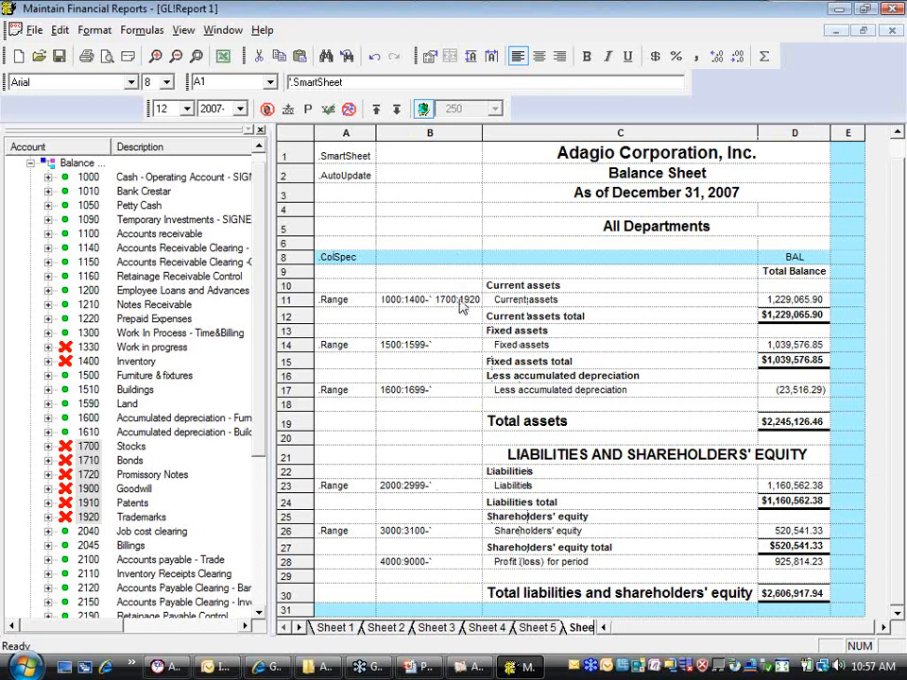
{"action": "key", "text": "F9"}
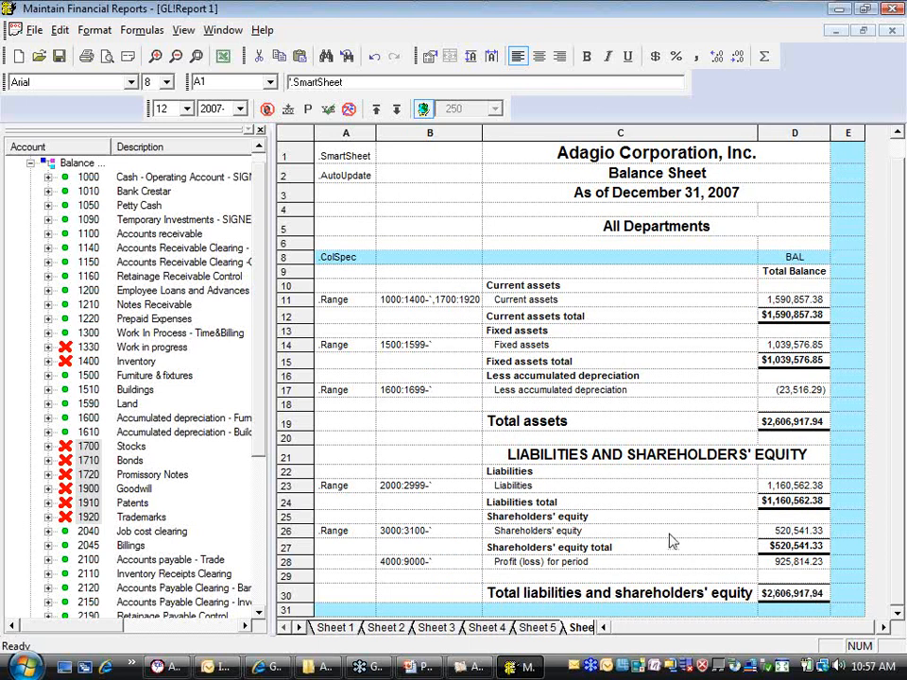
Reset the account verification and verify GL!Report 1 again with the extended ranges
{"action": "right_click", "coordinate": [220, 398]}
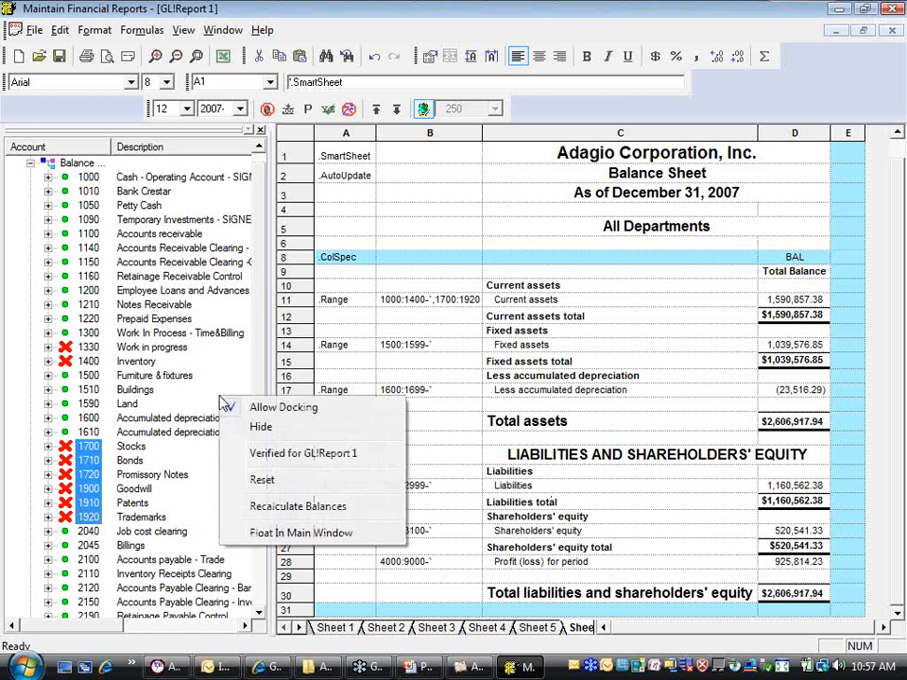
{"action": "left_click", "coordinate": [267, 485]}
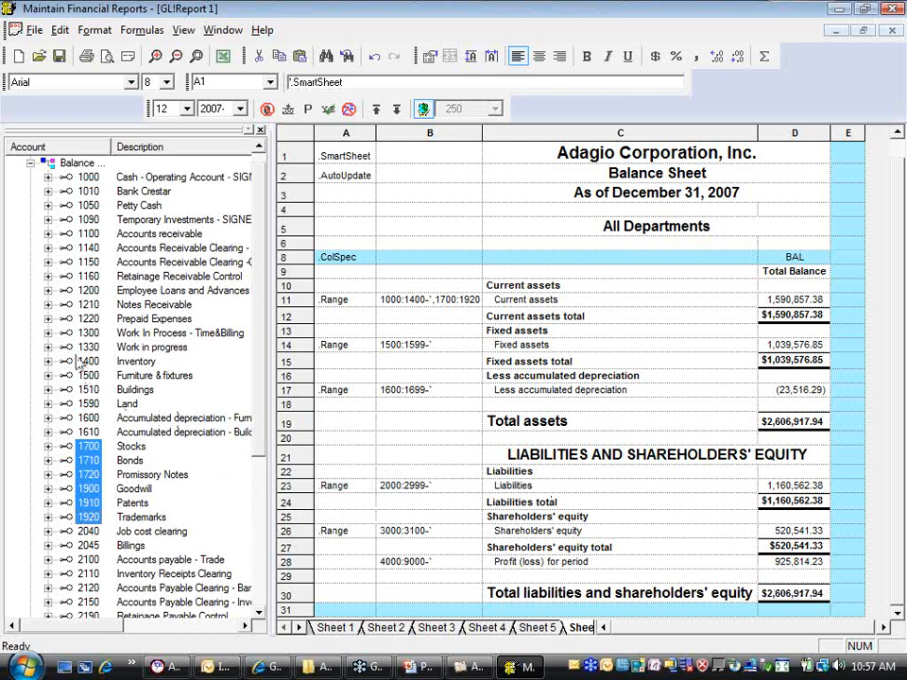
{"action": "right_click", "coordinate": [220, 407]}
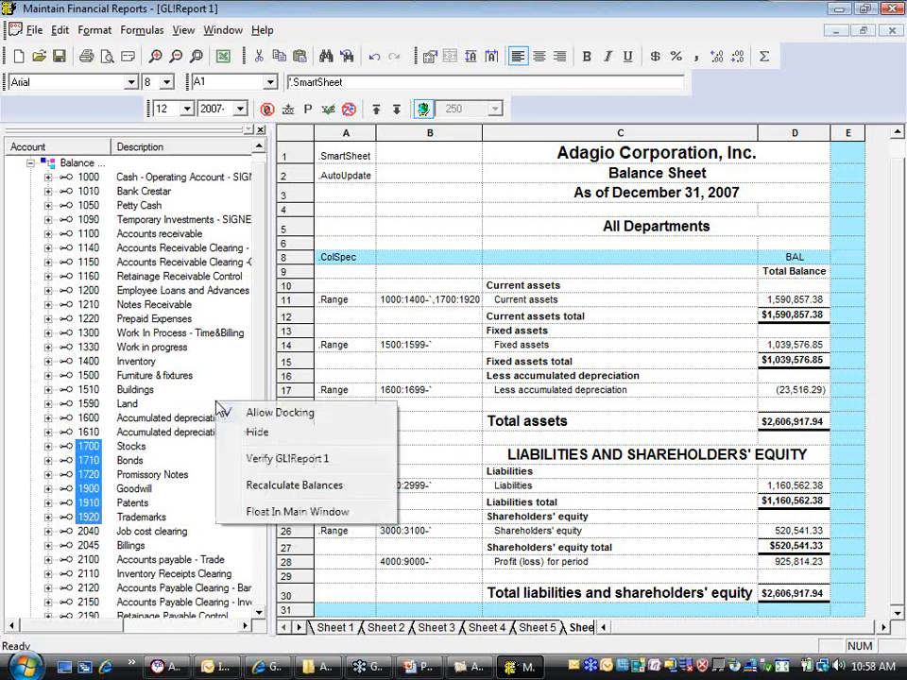
{"action": "left_click", "coordinate": [271, 460]}
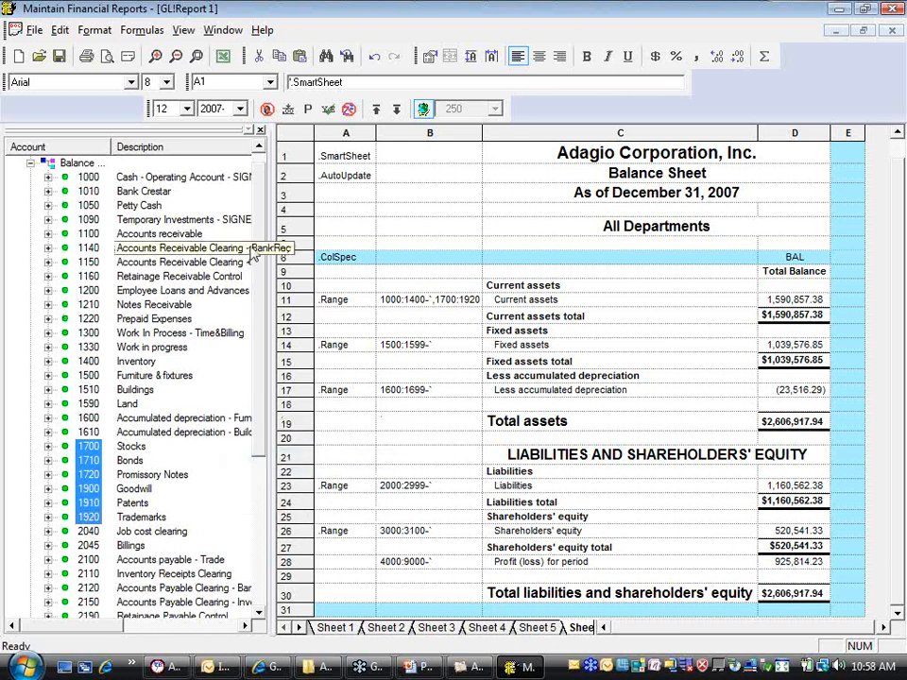
Examine the verification marks for the balance sheet, income and retained earnings accounts in the chart of accounts
{"action": "scroll", "coordinate": [264, 326], "scroll_direction": "down", "scroll_amount": 3}
{"action": "scroll", "coordinate": [265, 326], "scroll_direction": "down", "scroll_amount": 2}
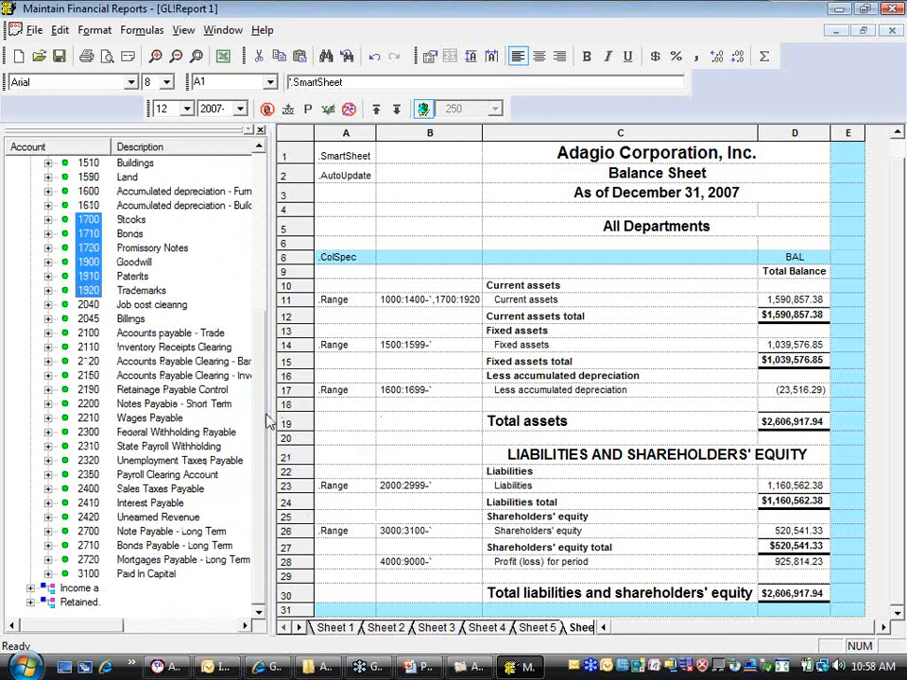
{"action": "scroll", "coordinate": [260, 330], "scroll_direction": "up", "scroll_amount": 6}
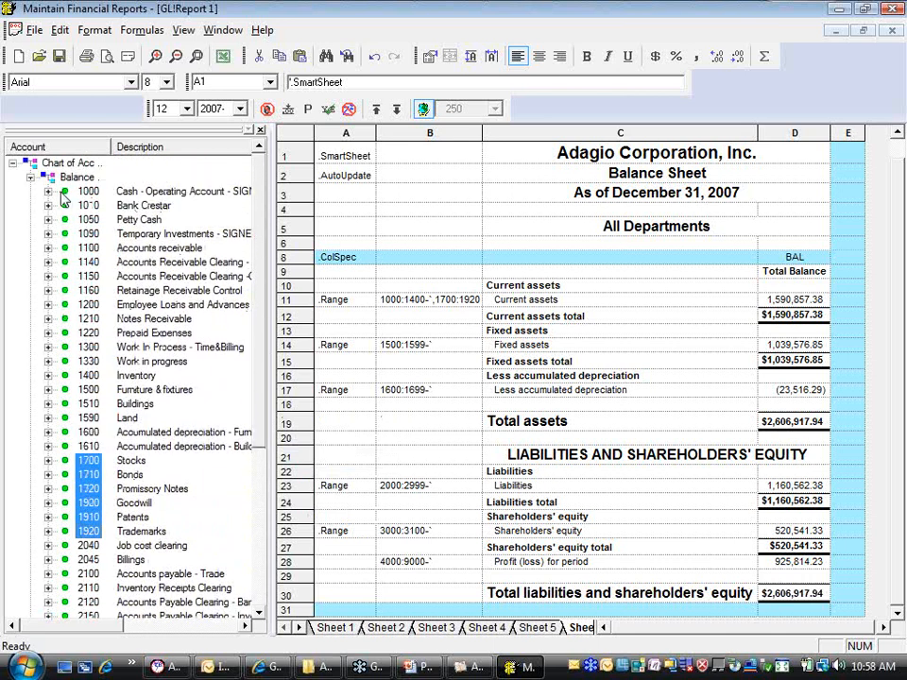
{"action": "left_click", "coordinate": [30, 178]}
{"action": "left_click", "coordinate": [30, 192]}
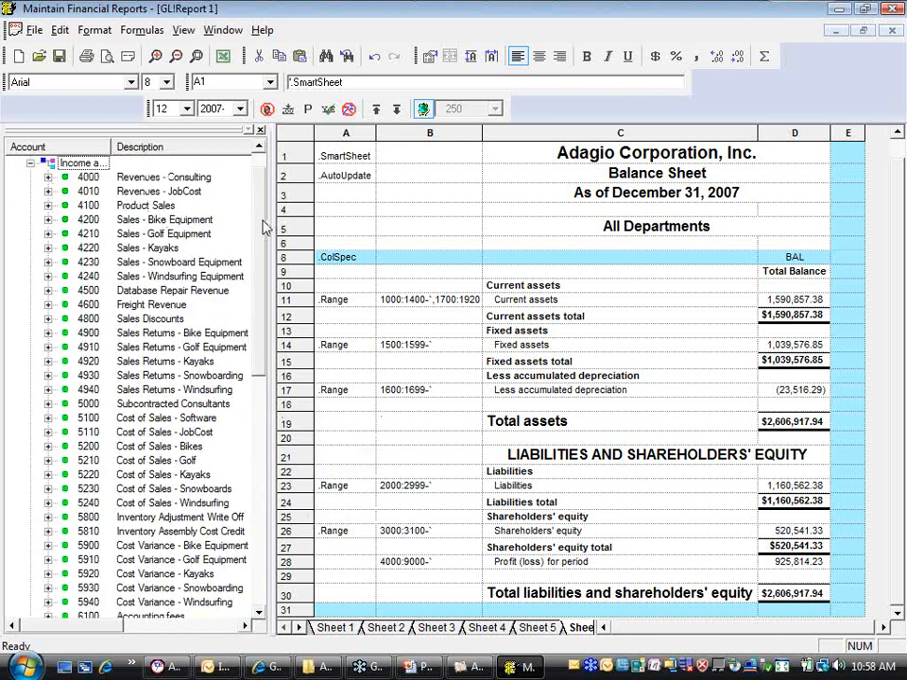
{"action": "mouse_move", "coordinate": [266, 227]}
{"action": "left_mouse_down"}
{"action": "mouse_move", "coordinate": [260, 453]}
{"action": "mouse_move", "coordinate": [268, 492]}
{"action": "mouse_move", "coordinate": [280, 281]}
{"action": "mouse_move", "coordinate": [265, 222]}
{"action": "left_mouse_up"}
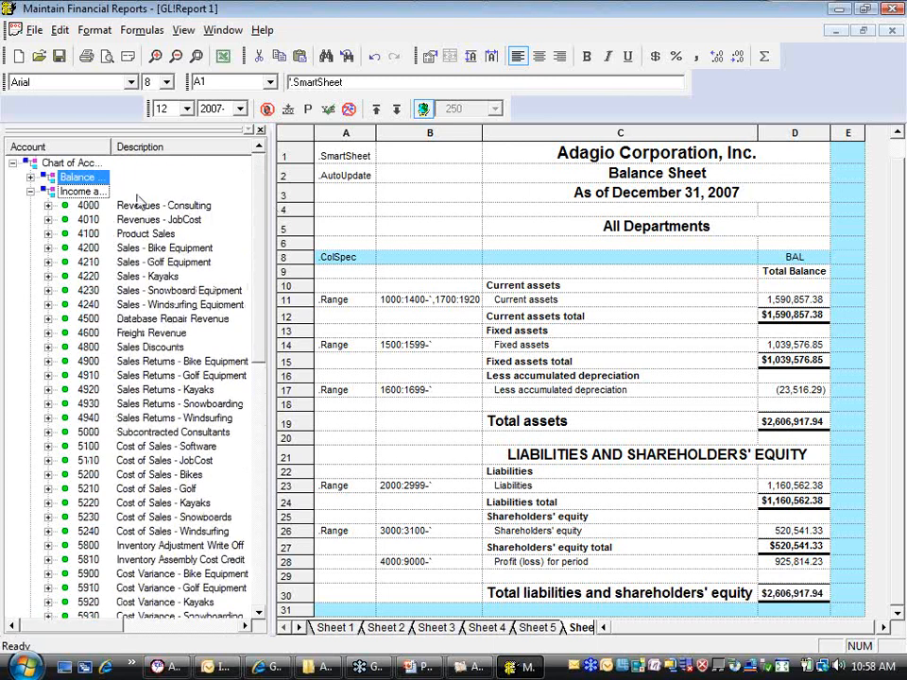
{"action": "left_click", "coordinate": [31, 192]}
{"action": "left_click", "coordinate": [30, 206]}
{"action": "left_click", "coordinate": [31, 206]}
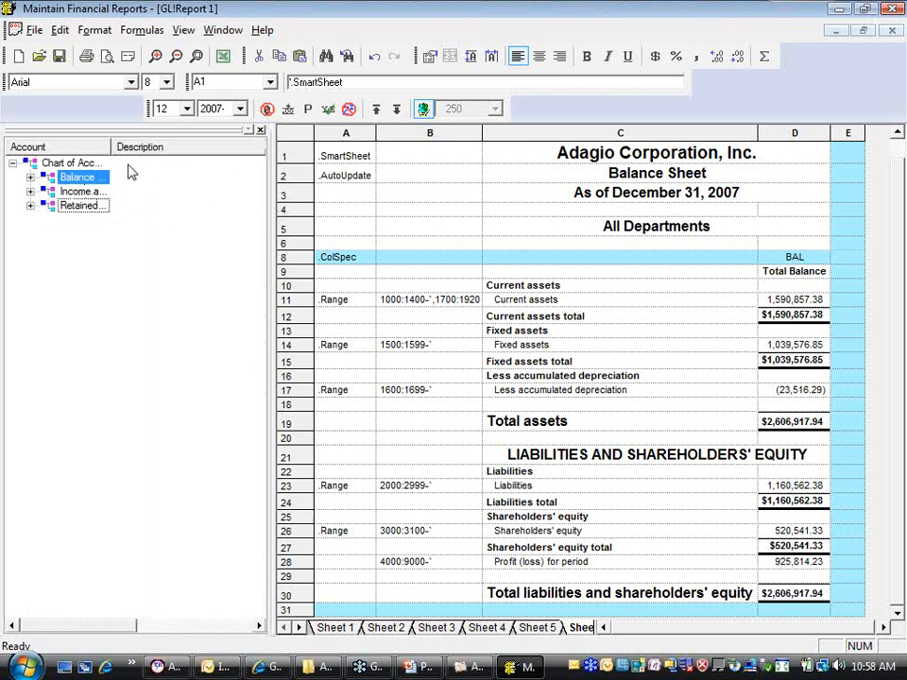
Change the first Current assets range in B11 to 1000:1500 so it overlaps the Fixed assets range
{"action": "left_click", "coordinate": [461, 300]}
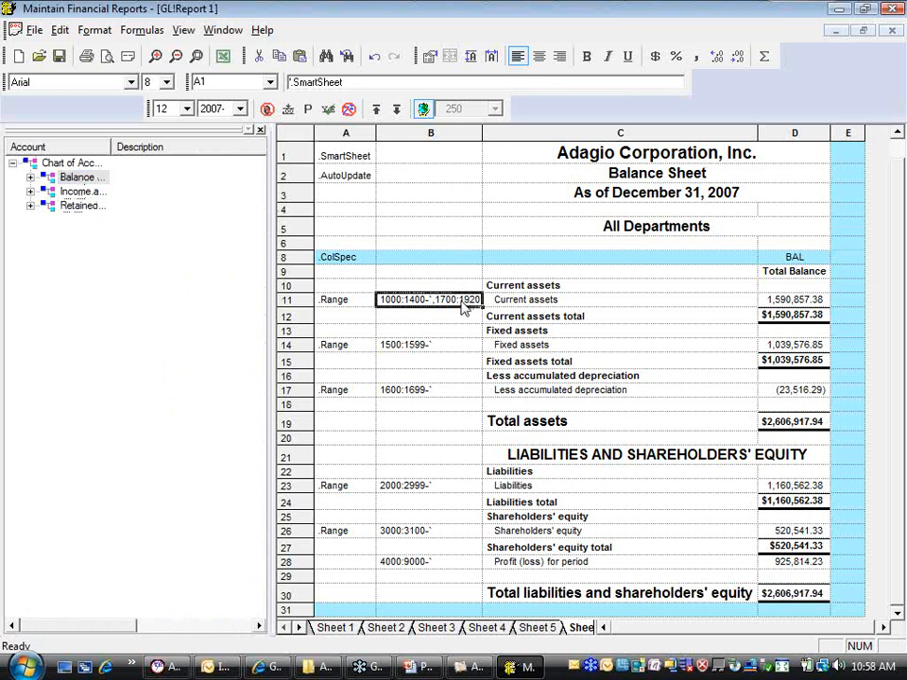
{"action": "left_click", "coordinate": [327, 83]}
{"action": "left_click_drag", "start_coordinate": [327, 84], "coordinate": [323, 86]}
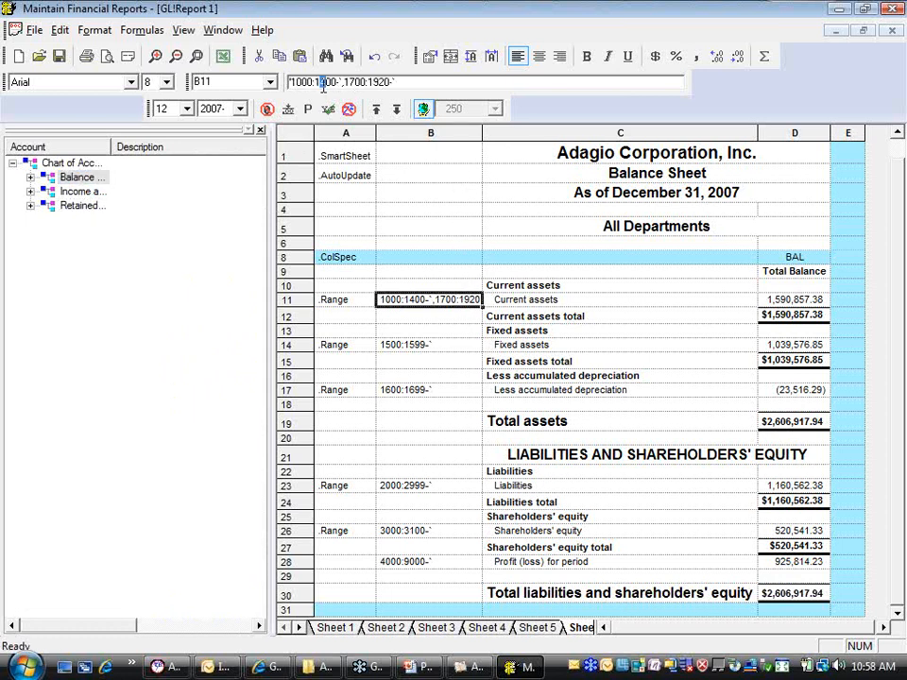
{"action": "type", "text": "5"}
{"action": "key", "text": "Return"}
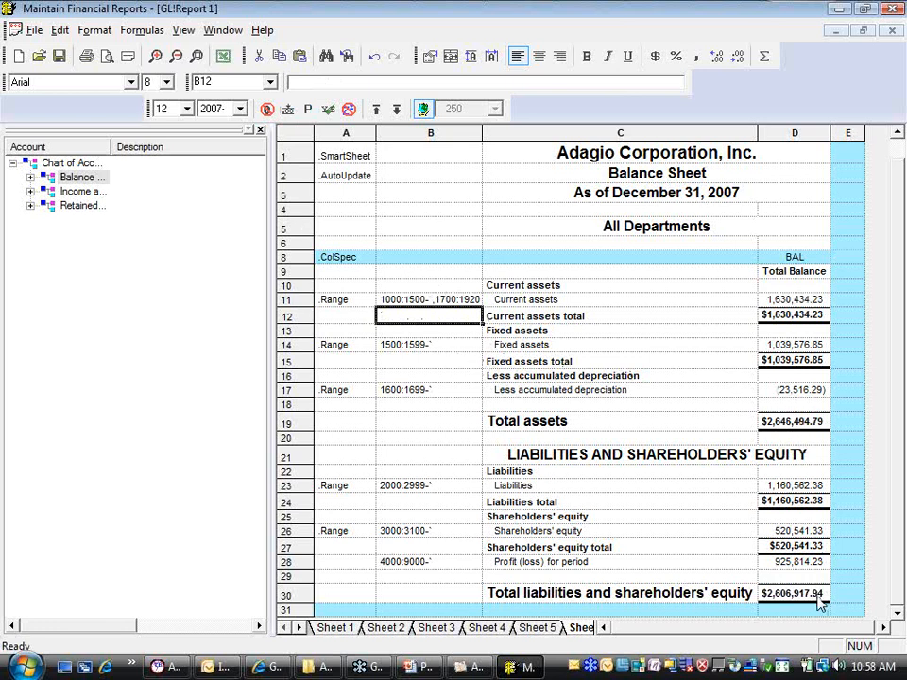
Reset the account verification and verify GL!Report 1 with the overlapping Current assets range
{"action": "right_click", "coordinate": [74, 279]}
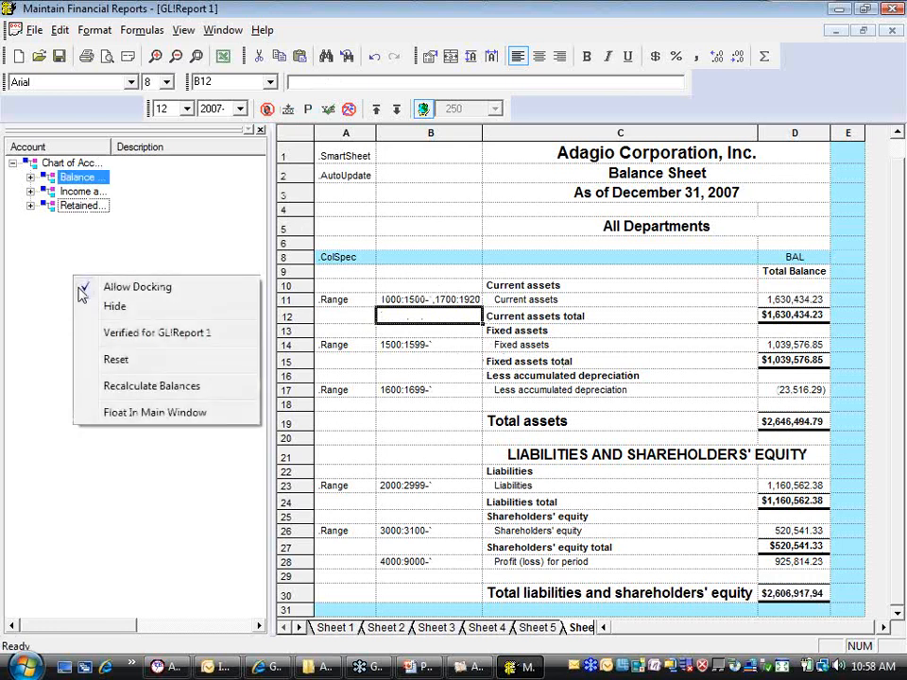
{"action": "left_click", "coordinate": [111, 359]}
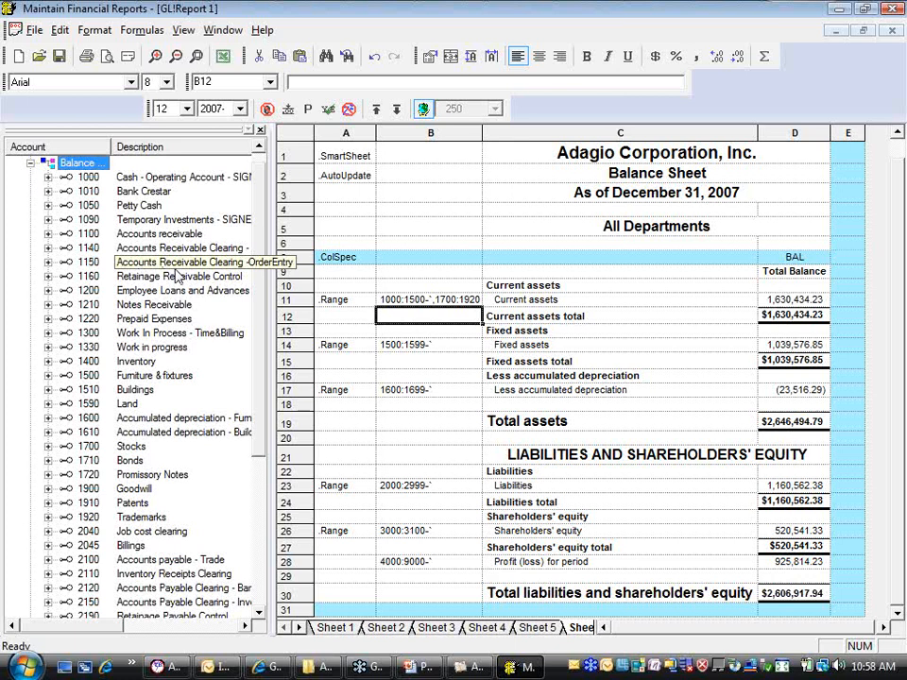
{"action": "right_click", "coordinate": [21, 271]}
{"action": "left_click", "coordinate": [66, 326]}
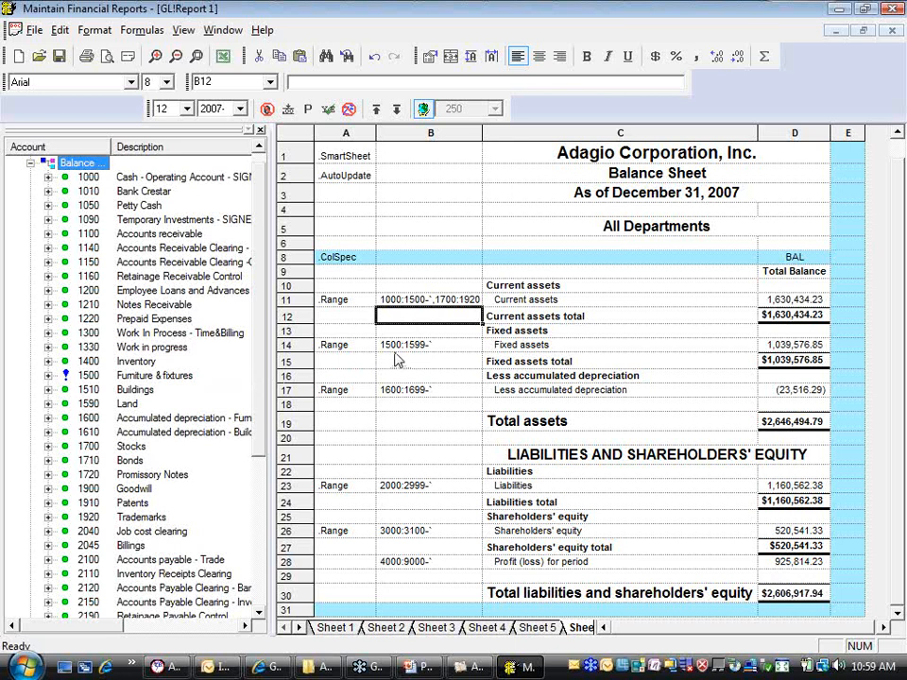
Set the first Current assets range in B11 to 1000:1499 to remove the overlap with Fixed assets
{"action": "left_click", "coordinate": [430, 302]}
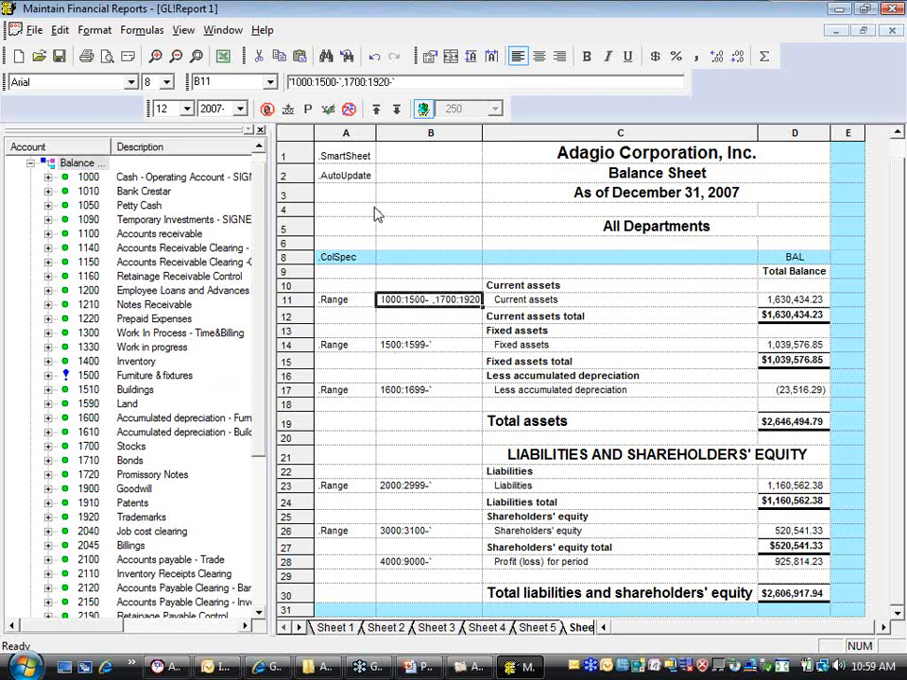
{"action": "left_click", "coordinate": [322, 83]}
{"action": "left_click_drag", "start_coordinate": [322, 84], "coordinate": [331, 83]}
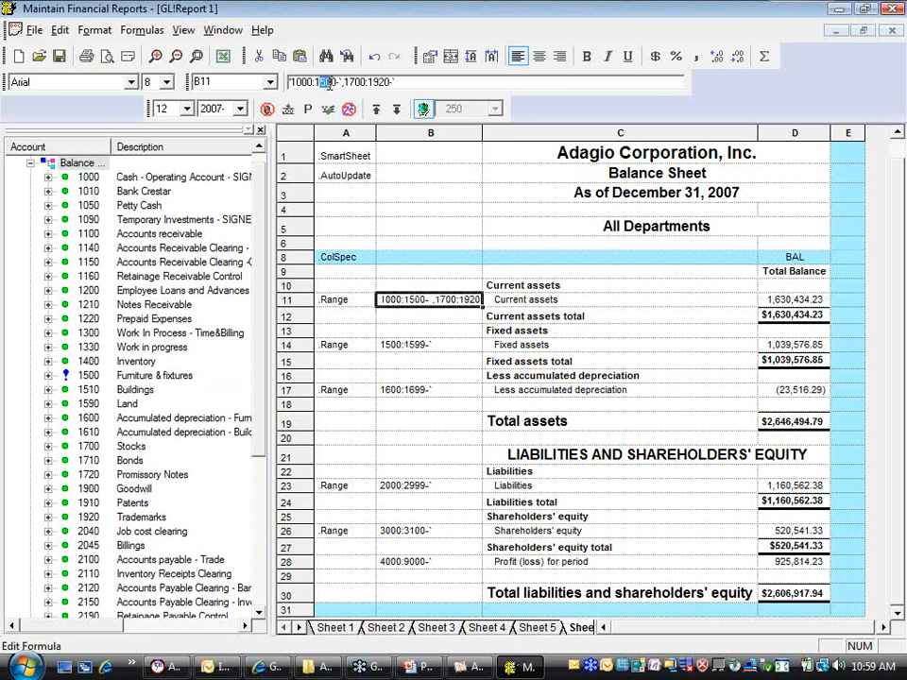
{"action": "type", "text": "499"}
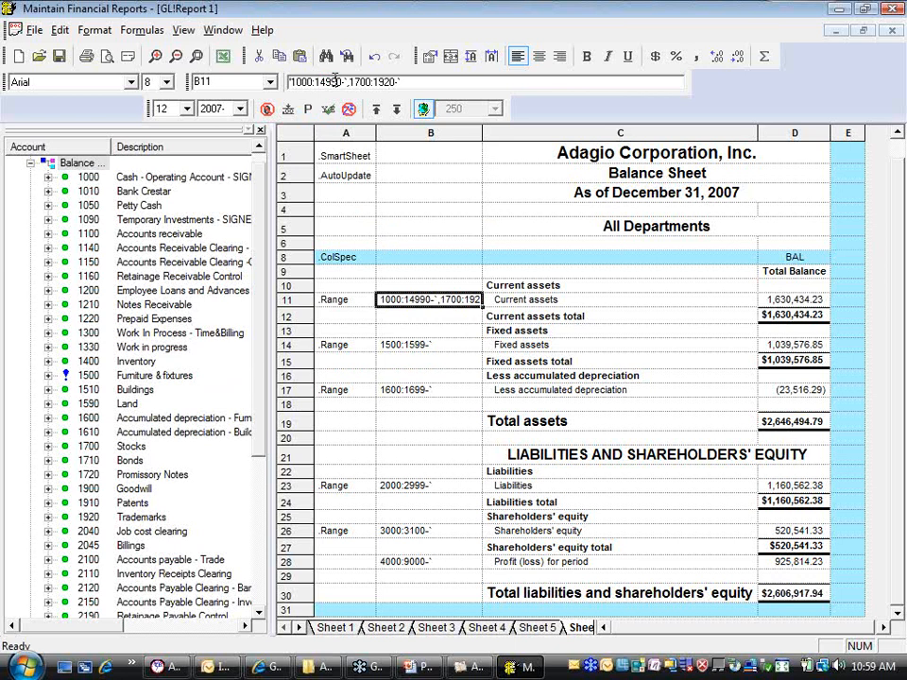
{"action": "key", "text": "Delete"}
{"action": "key", "text": "Return"}
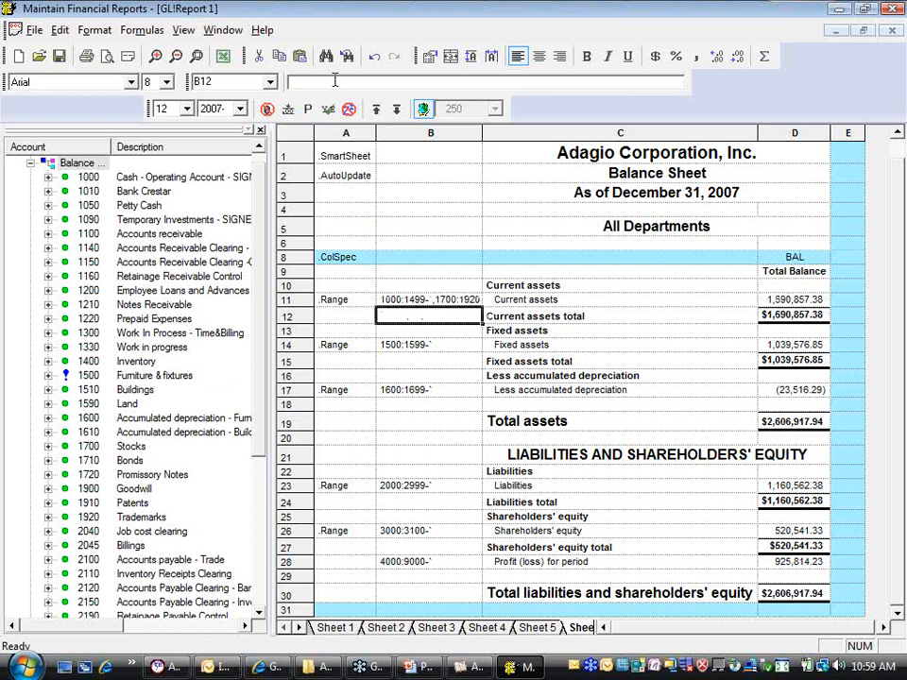
Reset the verification, verify GL!Report 1 against the corrected ranges and close the chart of accounts list
{"action": "right_click", "coordinate": [211, 368]}
{"action": "left_click", "coordinate": [248, 454]}
{"action": "right_click", "coordinate": [209, 405]}
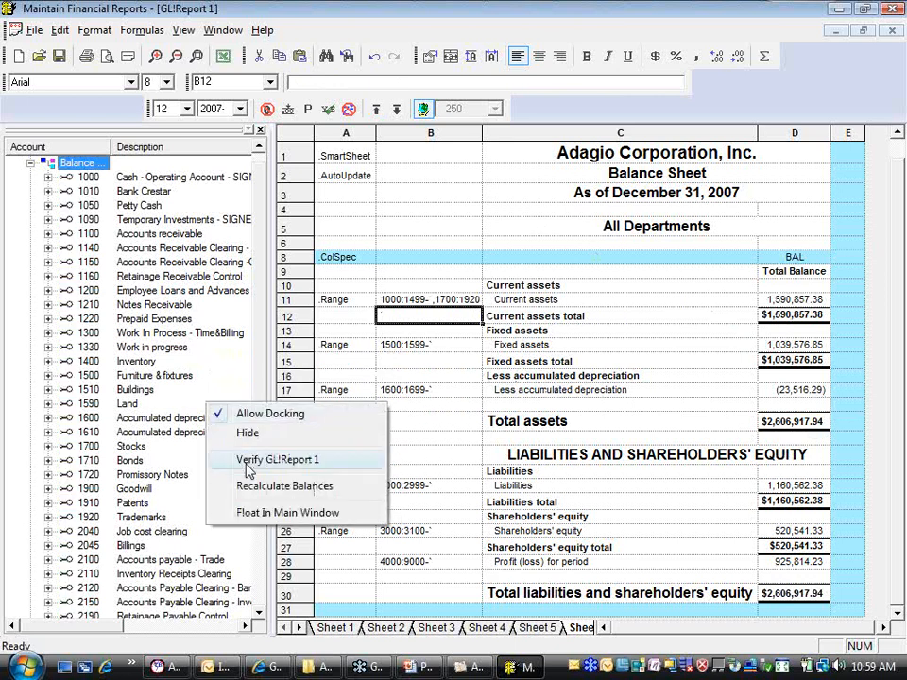
{"action": "left_click", "coordinate": [263, 460]}
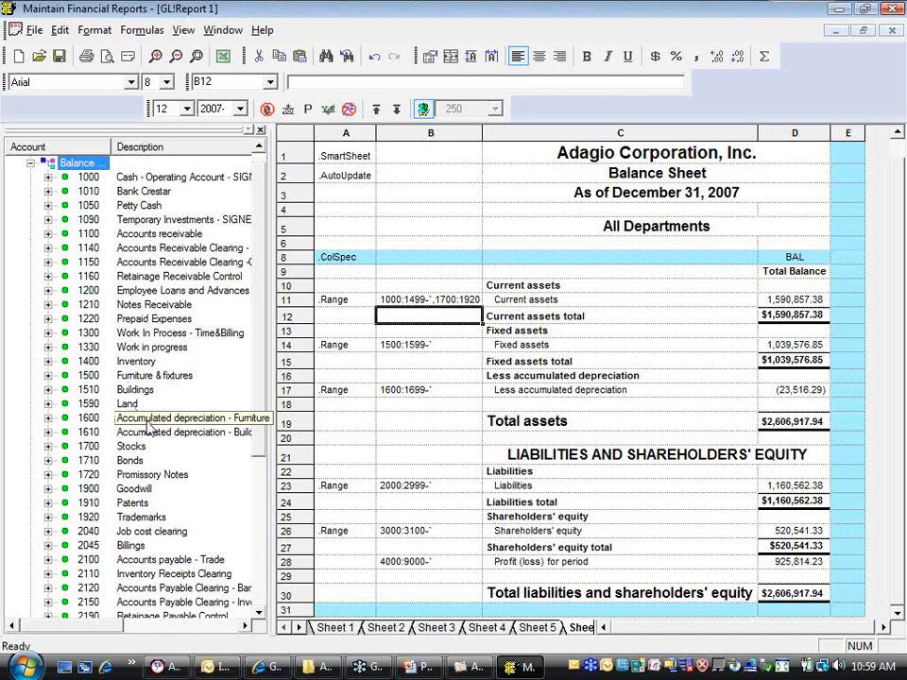
{"action": "left_click", "coordinate": [260, 131]}
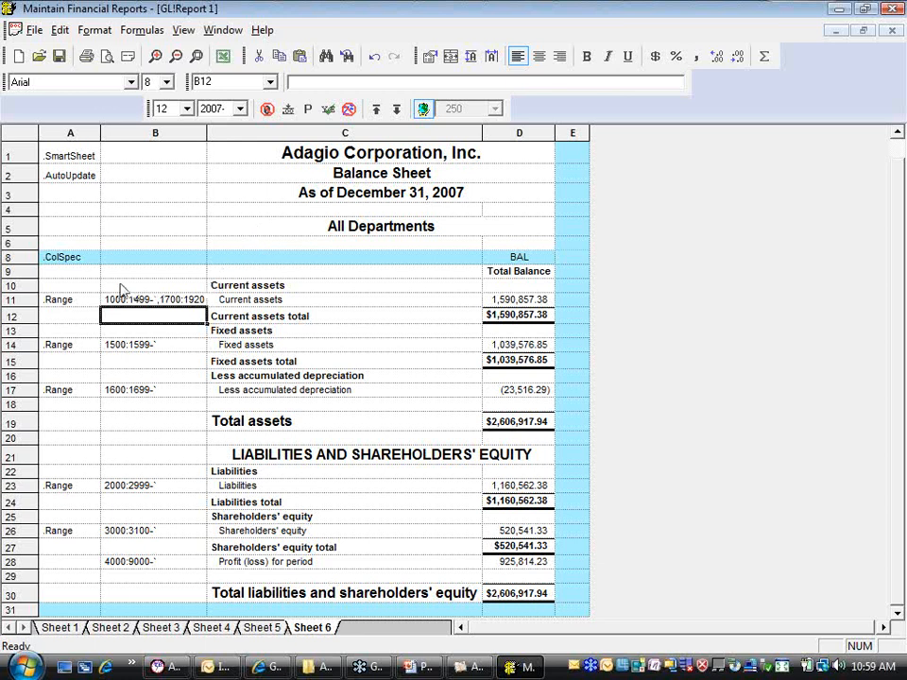
Add a .Verify command in A6 with the account range 1:999999 in B6
{"action": "left_click", "coordinate": [71, 285]}
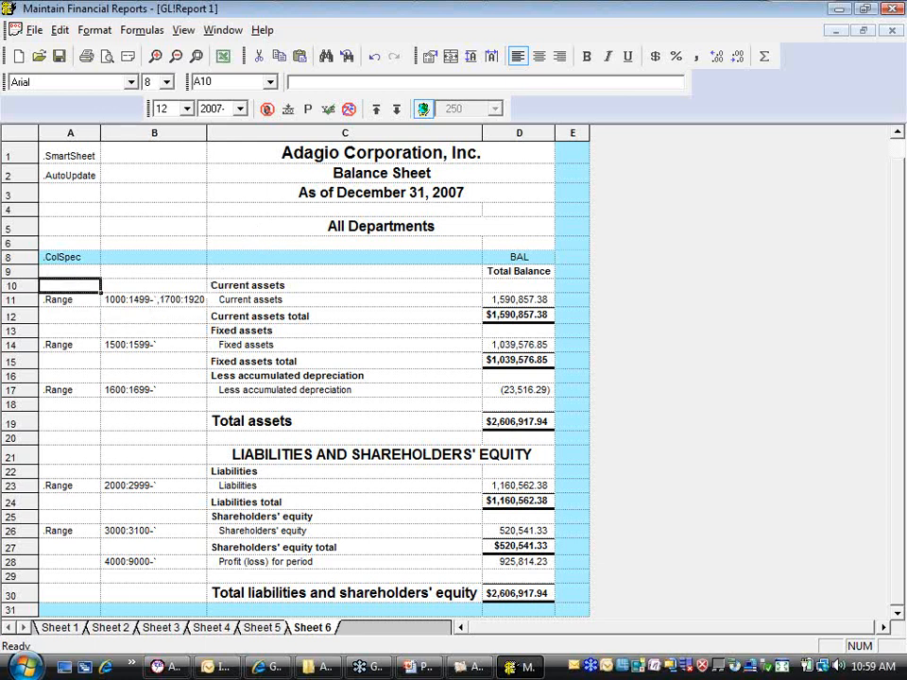
{"action": "right_click", "coordinate": [69, 295]}
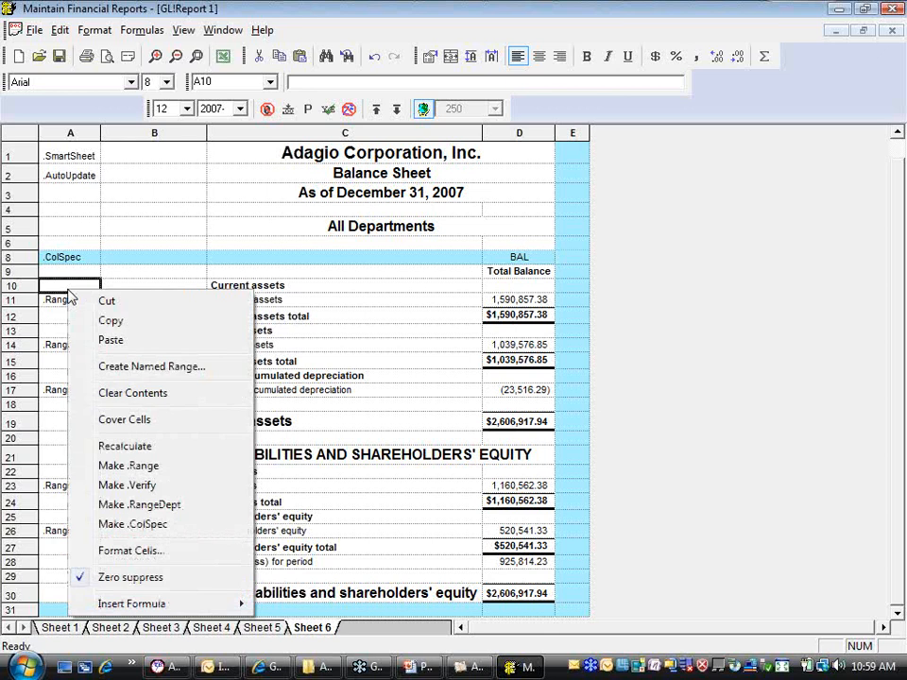
{"action": "left_click", "coordinate": [72, 248]}
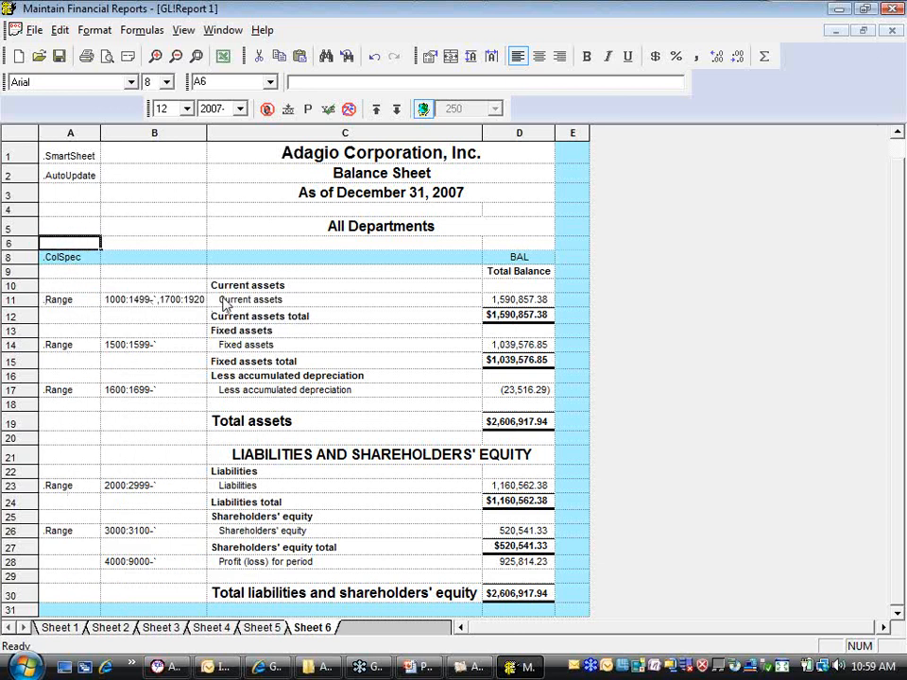
{"action": "right_click", "coordinate": [71, 242]}
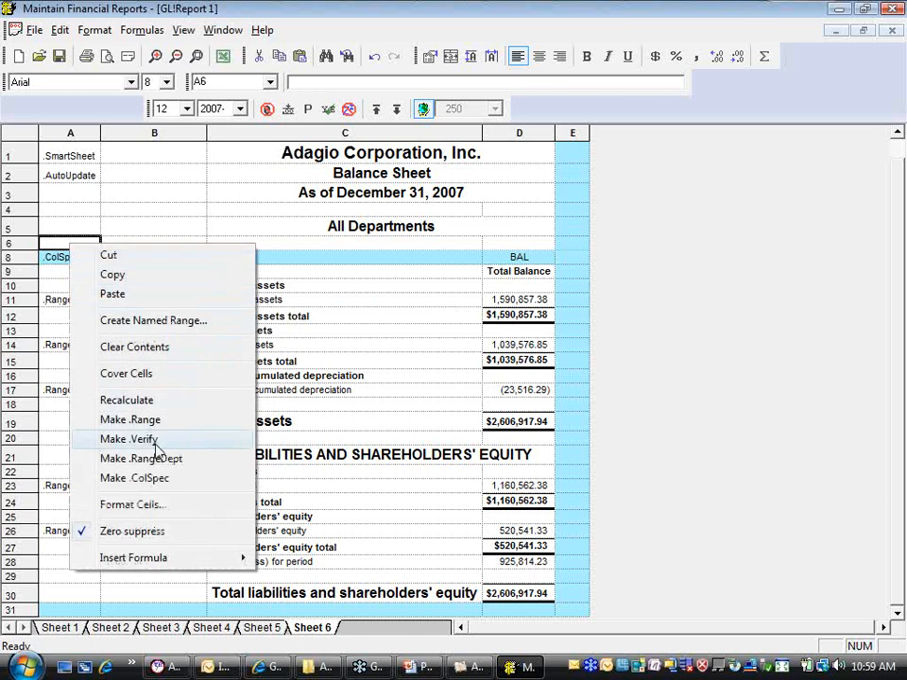
{"action": "left_click", "coordinate": [156, 446]}
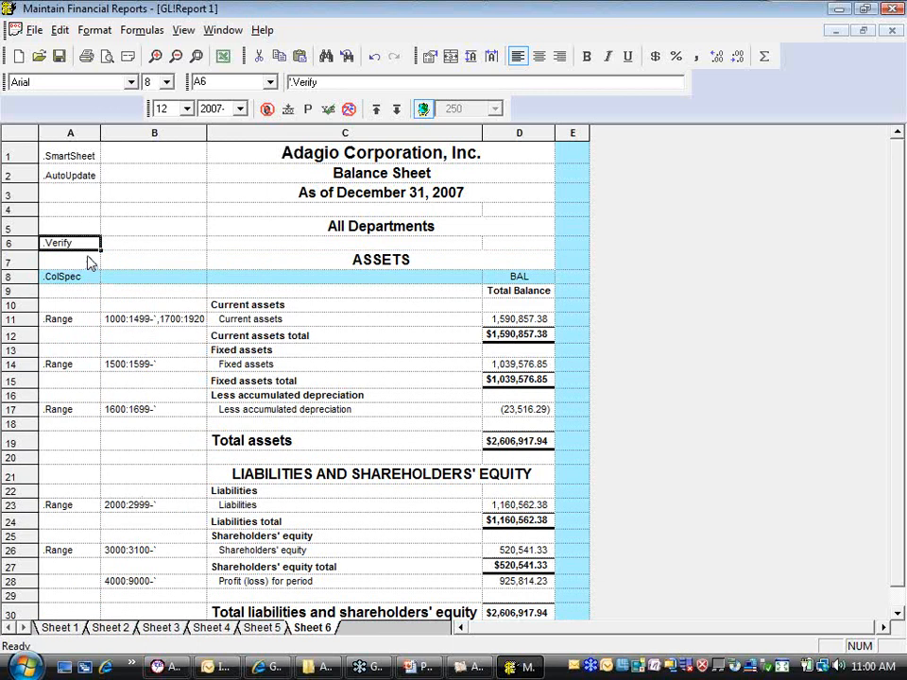
{"action": "left_click", "coordinate": [143, 250]}
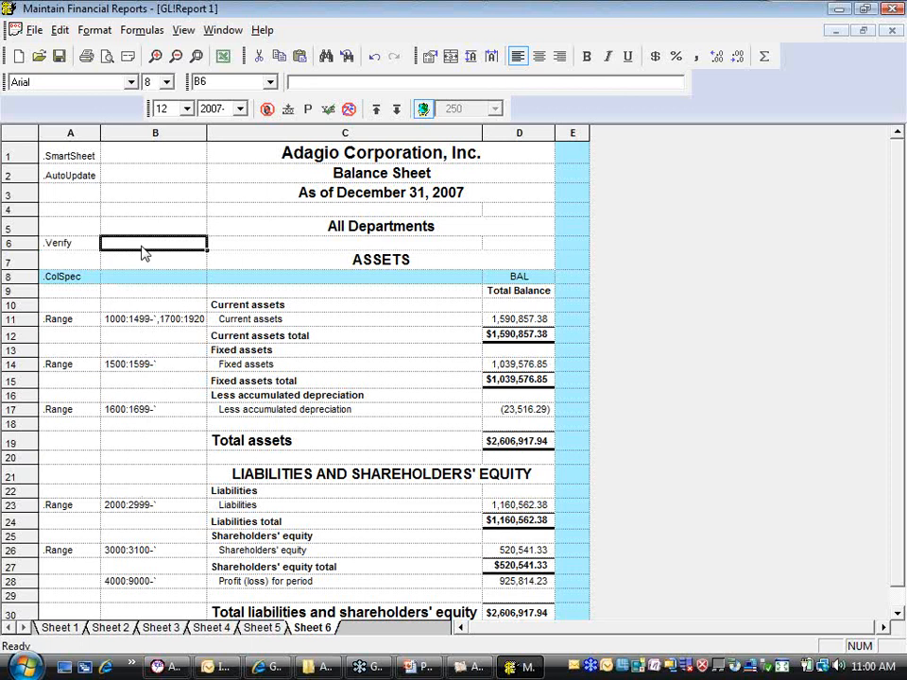
{"action": "type", "text": "1:999999"}
{"action": "key", "text": "Return"}
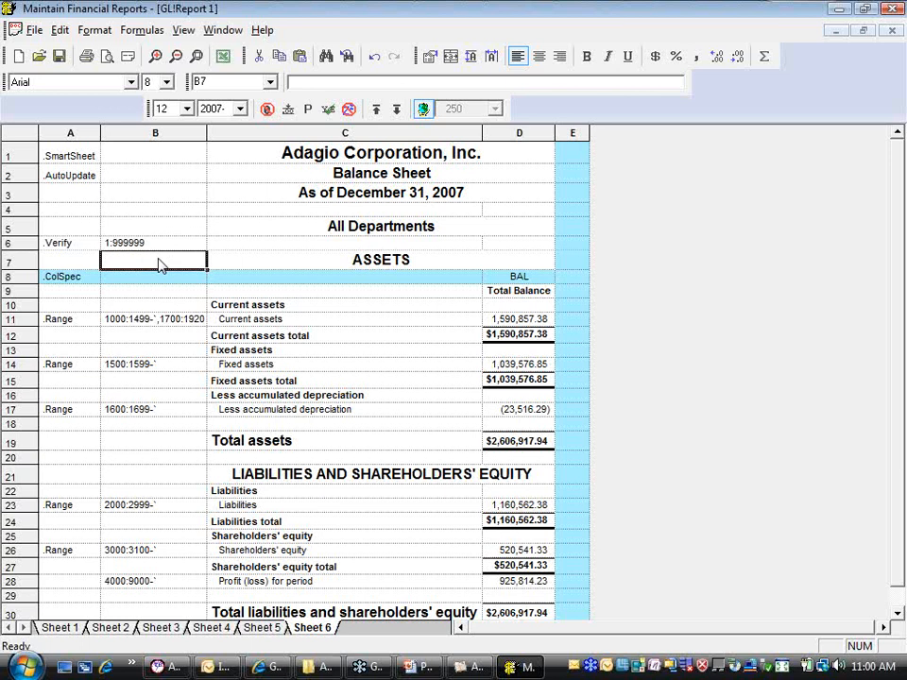
Shorten the first Current assets range in B11 to 1000:1309 and run Verify Range on the .Verify command
{"action": "double_click", "coordinate": [103, 319]}
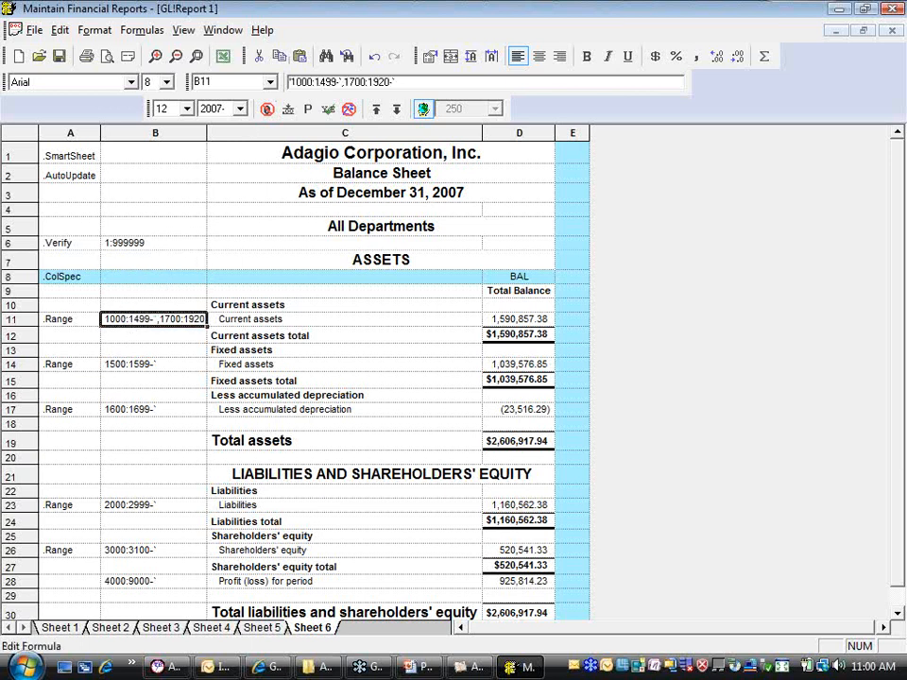
{"action": "left_click_drag", "start_coordinate": [319, 82], "coordinate": [331, 83]}
{"action": "type", "text": "30"}
{"action": "key", "text": "Return"}
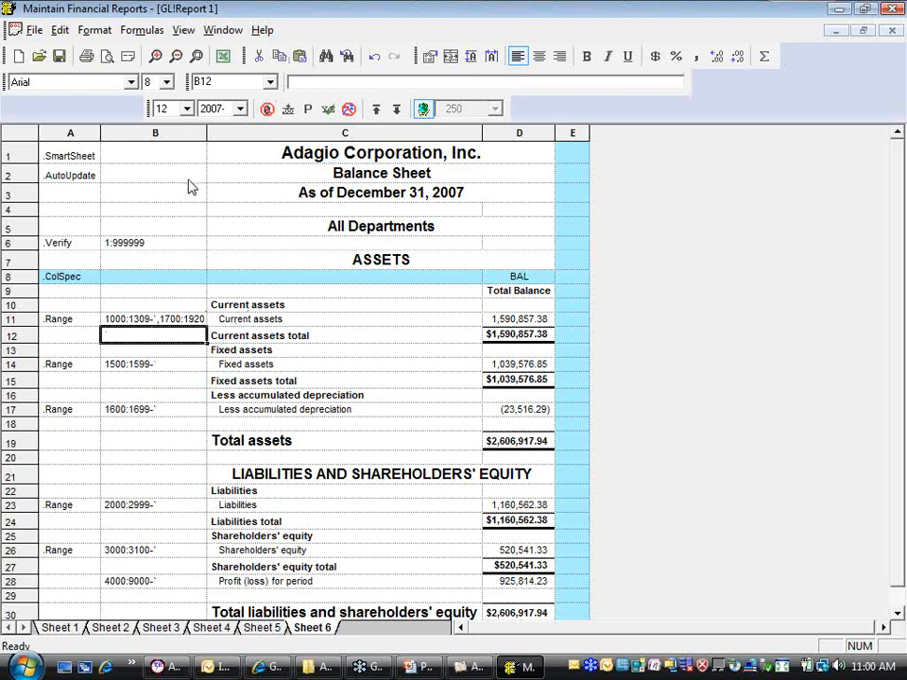
{"action": "right_click", "coordinate": [76, 253]}
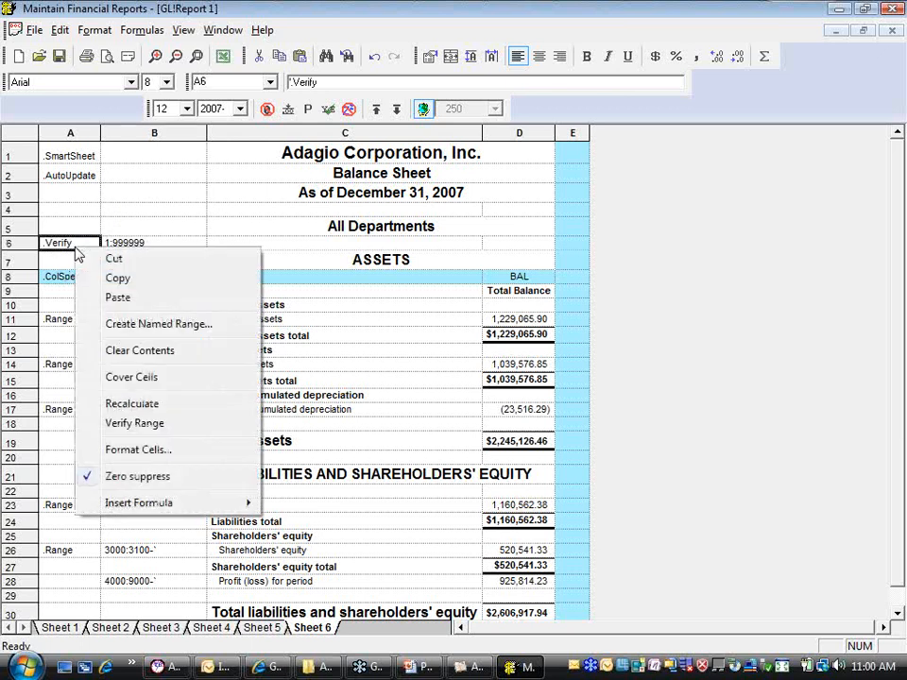
{"action": "left_click", "coordinate": [159, 435]}
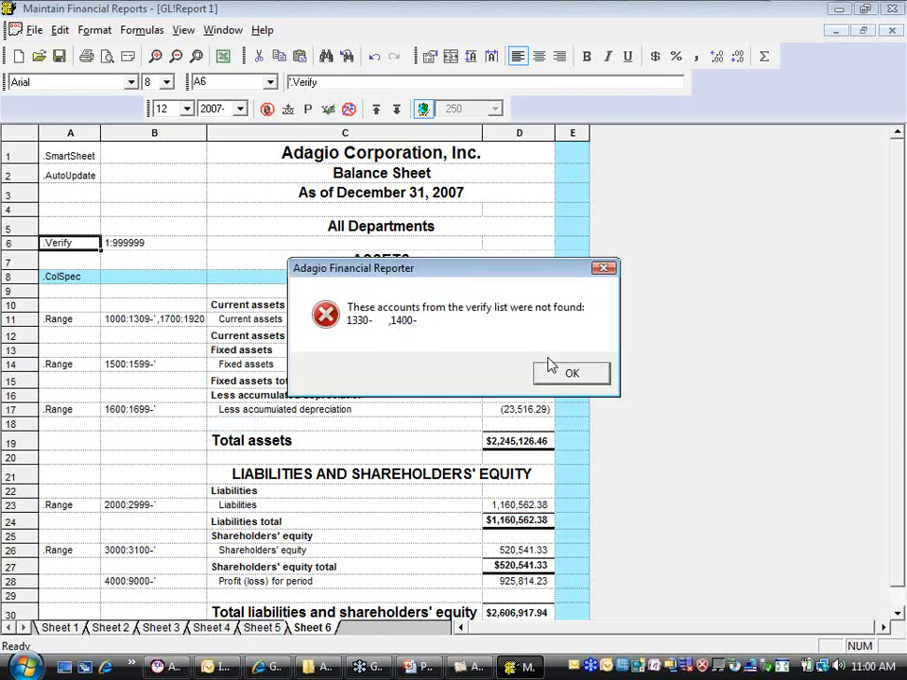
{"action": "left_click", "coordinate": [590, 378]}
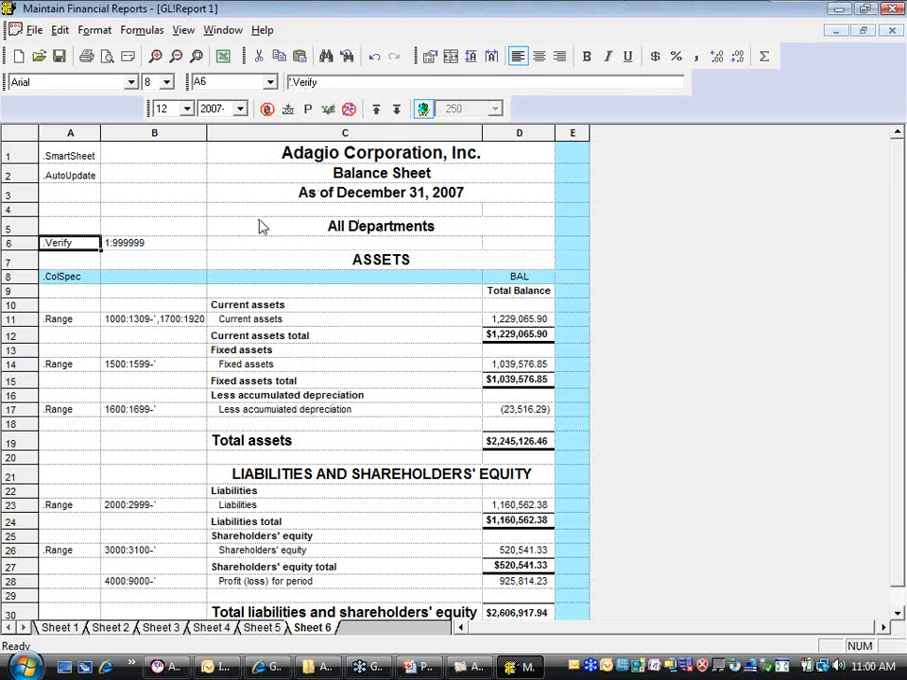
Try to preview and print the statement with the shortened Current assets range
{"action": "left_click", "coordinate": [106, 56]}
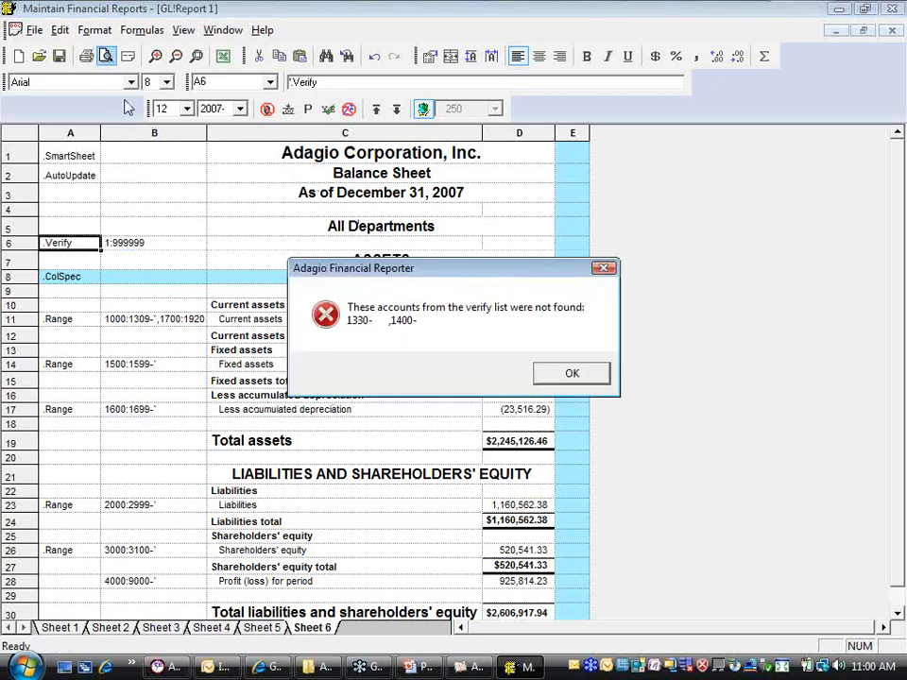
{"action": "left_click", "coordinate": [570, 374]}
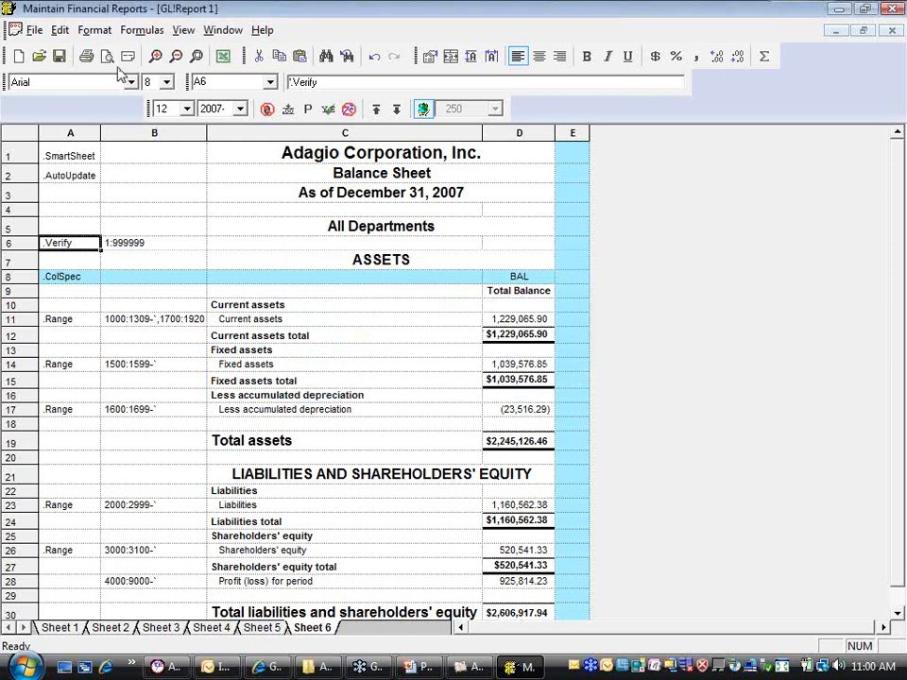
{"action": "left_click", "coordinate": [86, 64]}
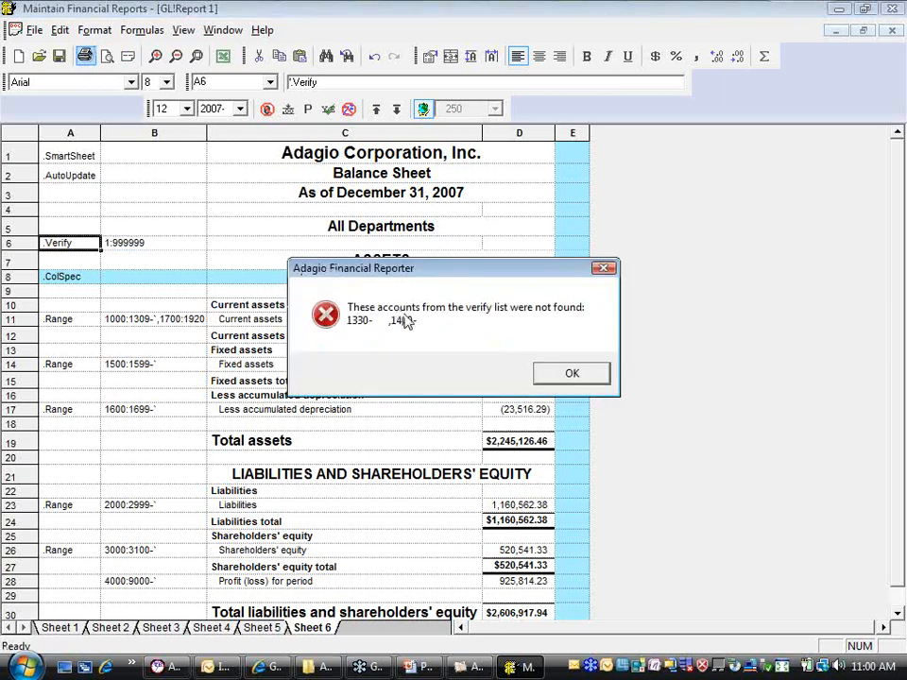
{"action": "left_click", "coordinate": [553, 376]}
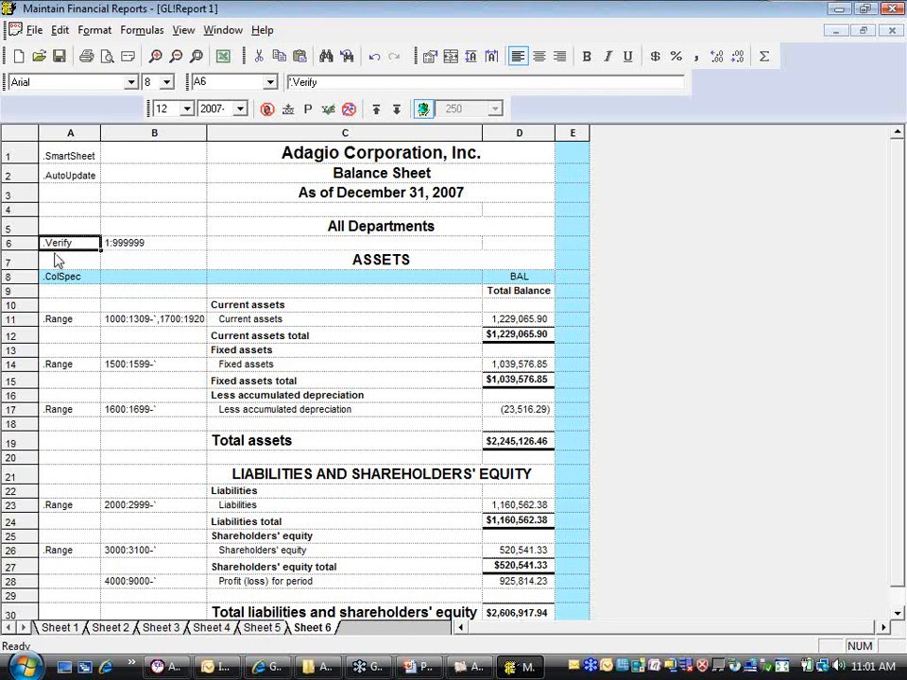
Extend the first Current assets range in B11 to 1000:1509 and verify the range for duplicated accounts
{"action": "left_click", "coordinate": [128, 321]}
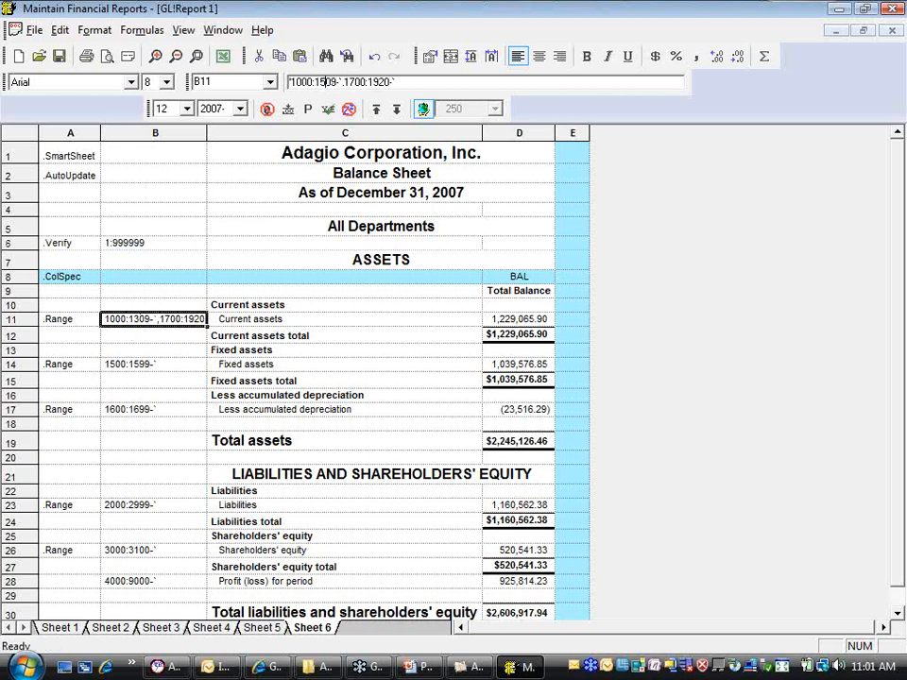
{"action": "key", "text": "Return"}
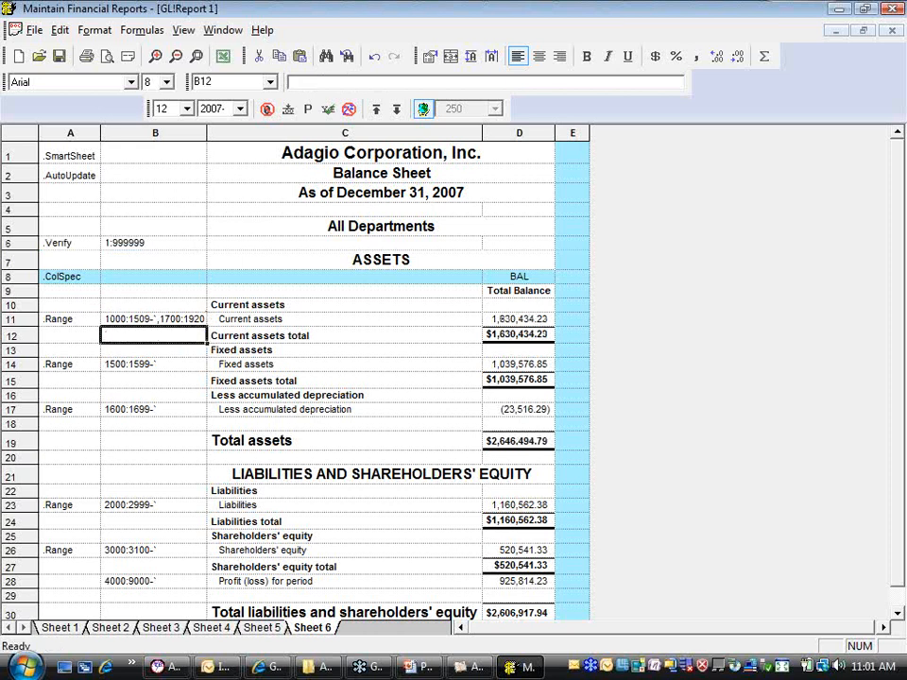
{"action": "left_click", "coordinate": [75, 250]}
{"action": "right_click", "coordinate": [77, 251]}
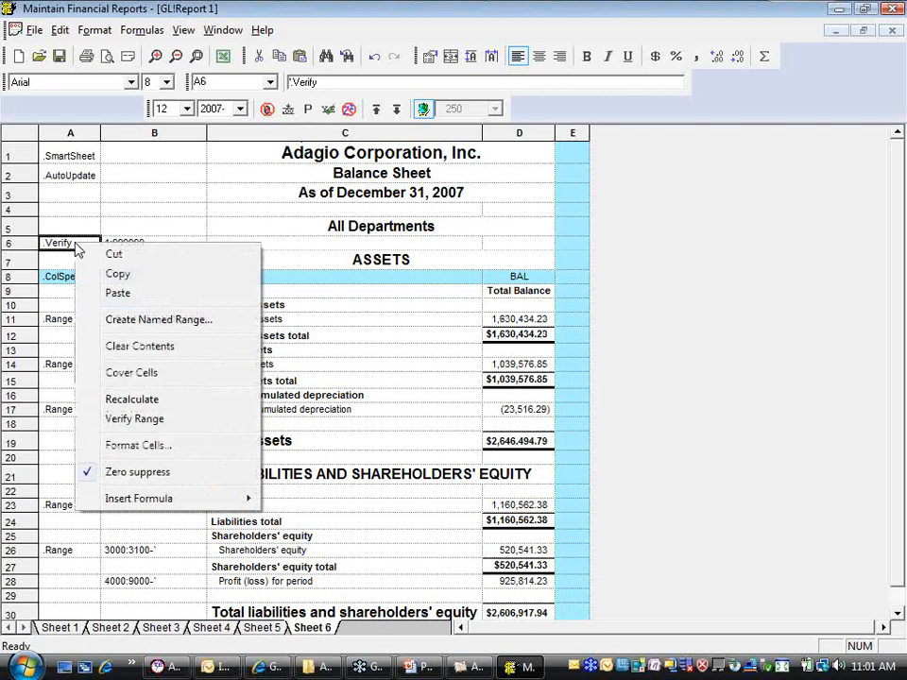
{"action": "left_click", "coordinate": [135, 419]}
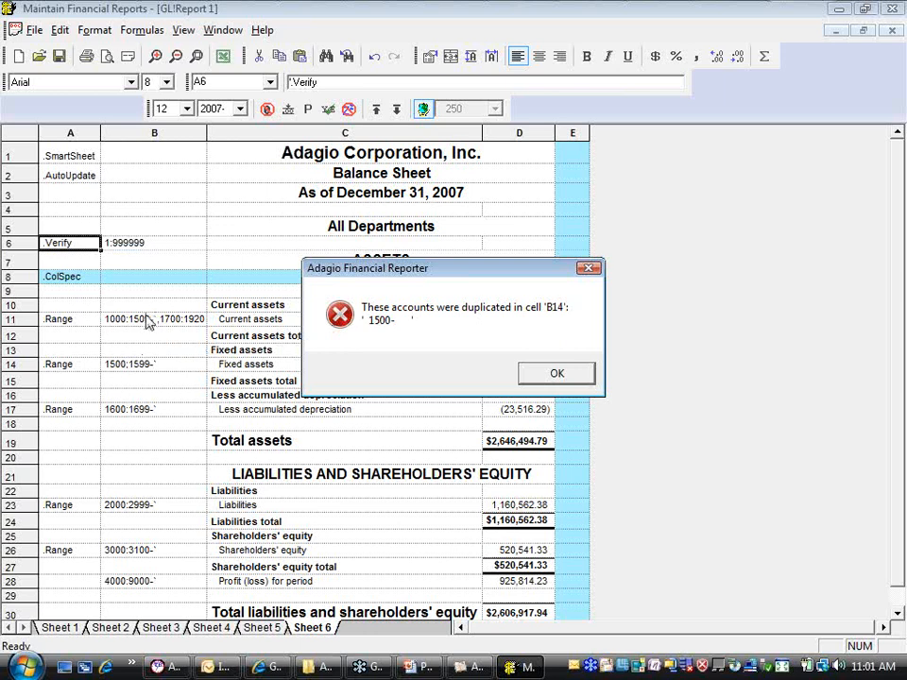
{"action": "left_click", "coordinate": [525, 373]}
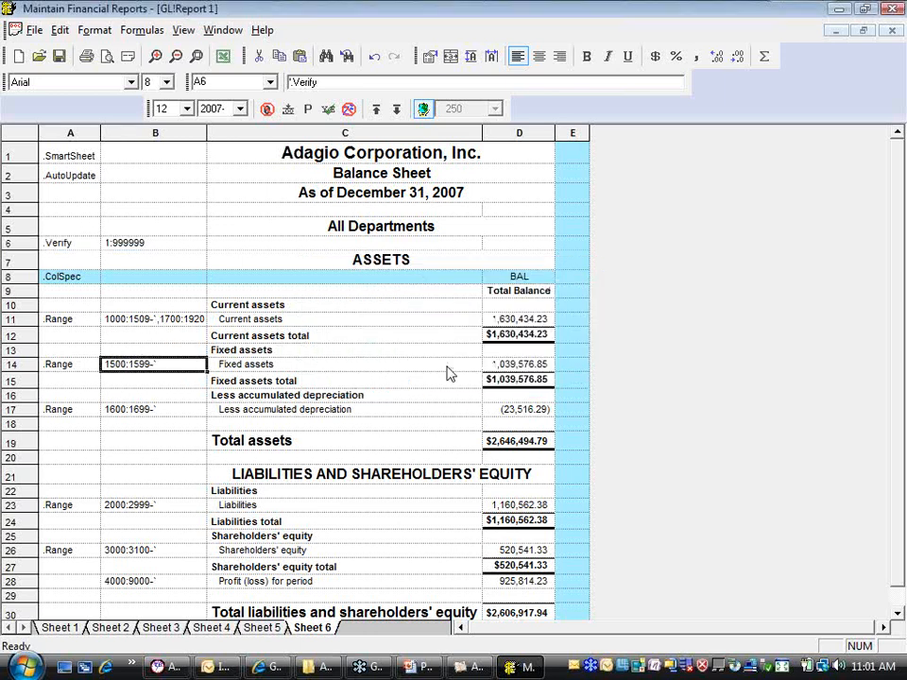
Set the first Current assets range in B11 back to 1000:1499 and verify the range in B6 again
{"action": "left_click", "coordinate": [156, 319]}
{"action": "left_click_drag", "start_coordinate": [319, 84], "coordinate": [330, 83]}
{"action": "type", "text": "49"}
{"action": "key", "text": "Return"}
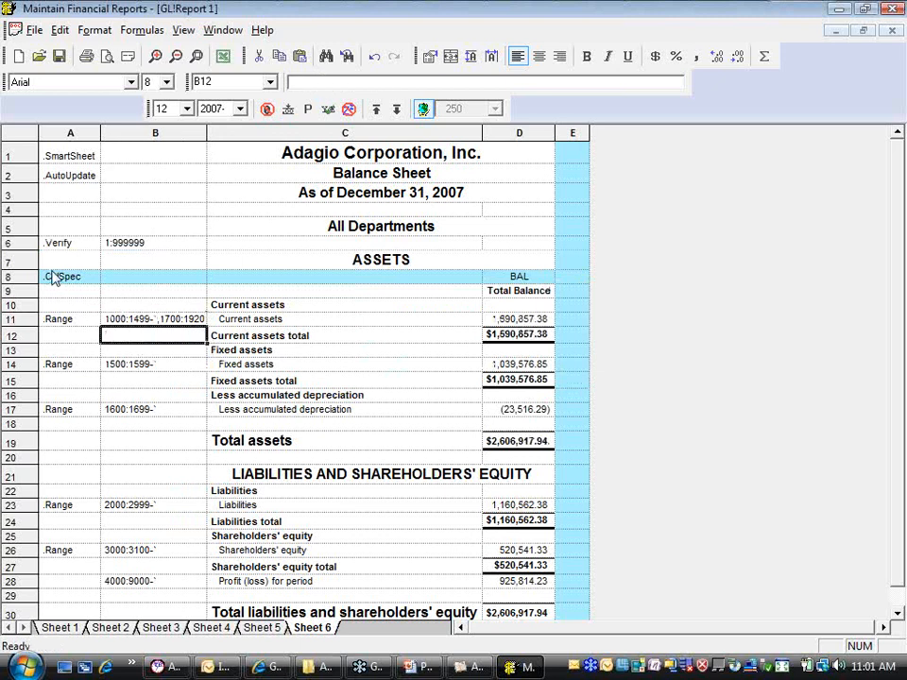
{"action": "left_click", "coordinate": [66, 246]}
{"action": "right_click", "coordinate": [66, 246]}
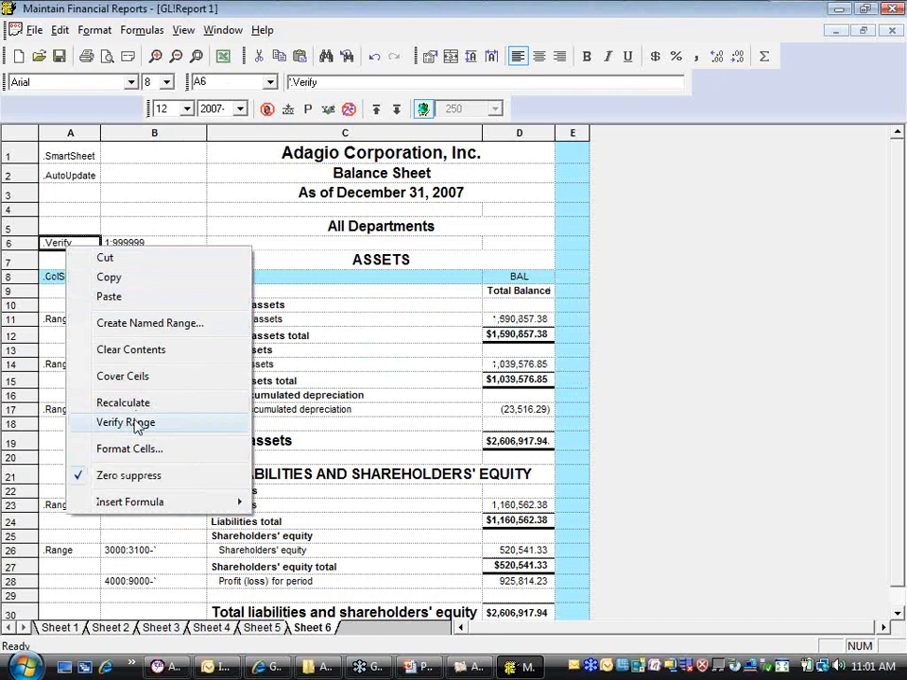
{"action": "left_click", "coordinate": [134, 422]}
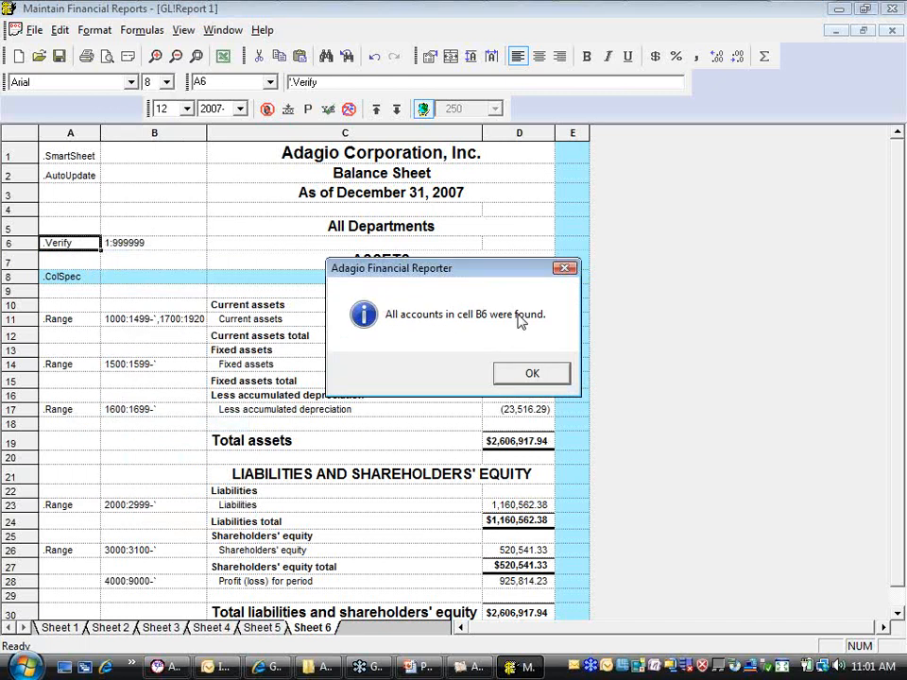
{"action": "left_click", "coordinate": [528, 375]}
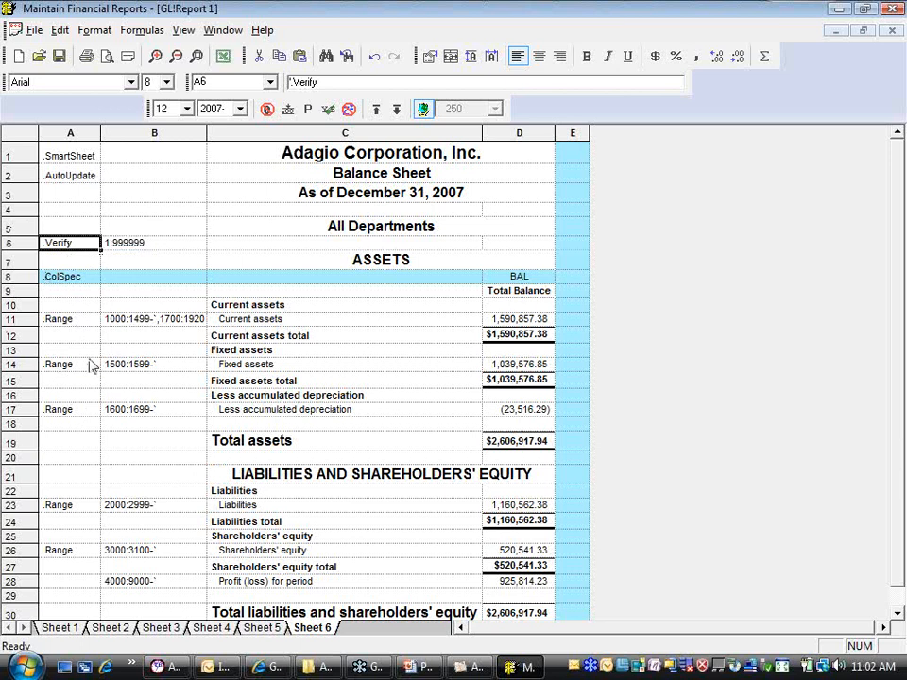
Set the account range of the .Verify command in B6 to 1:1999
{"action": "left_click", "coordinate": [122, 247]}
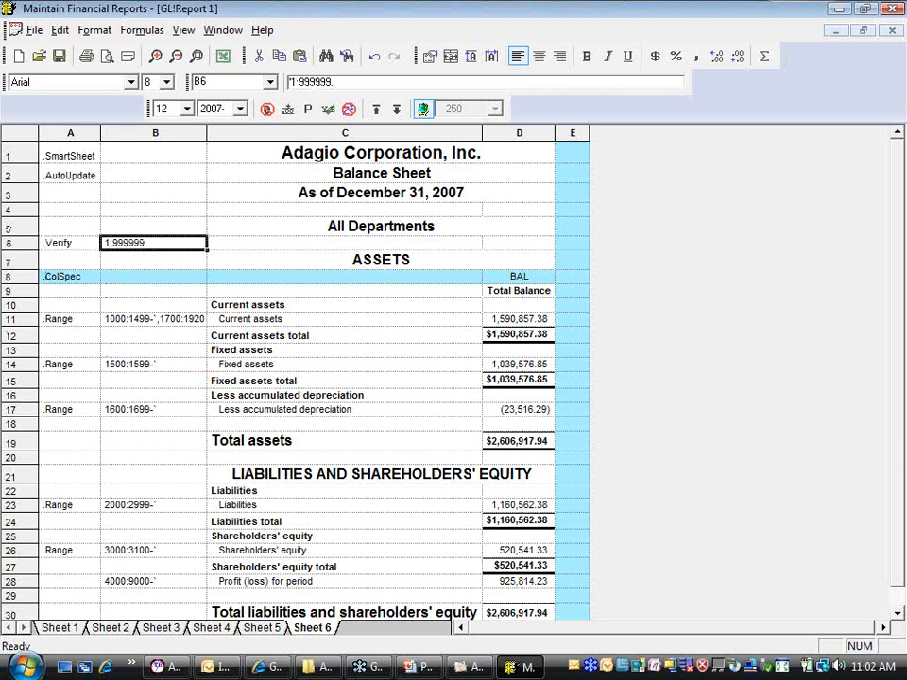
{"action": "left_click", "coordinate": [294, 82]}
{"action": "left_click_drag", "start_coordinate": [299, 82], "coordinate": [315, 85]}
{"action": "type", "text": "1"}
{"action": "key", "text": "Return"}
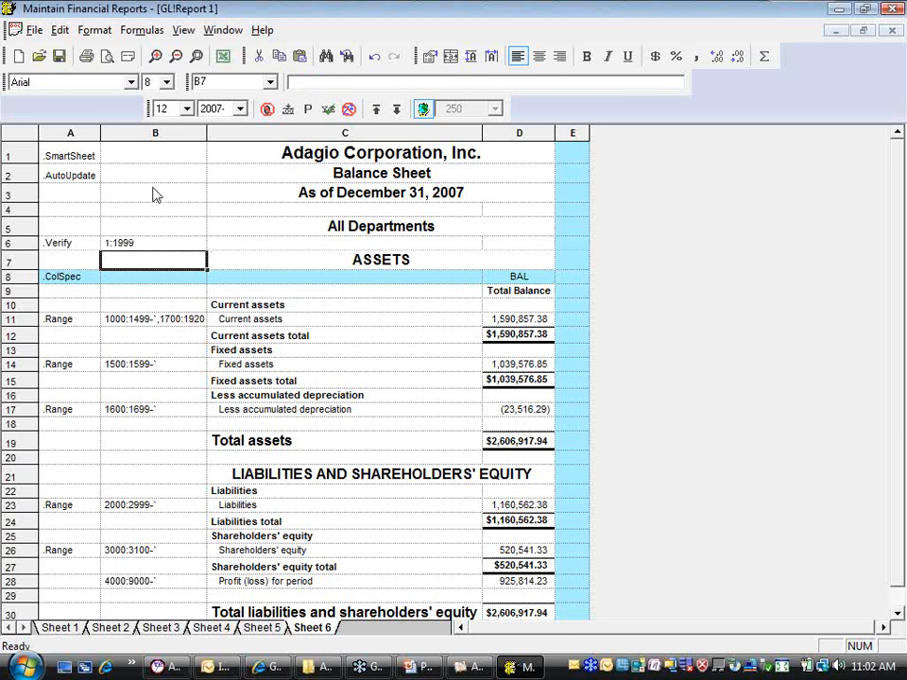
Copy the .Verify command and its range from row 6 into row 22, beside the Liabilities heading
{"action": "left_click", "coordinate": [66, 247]}
{"action": "right_click", "coordinate": [68, 251]}
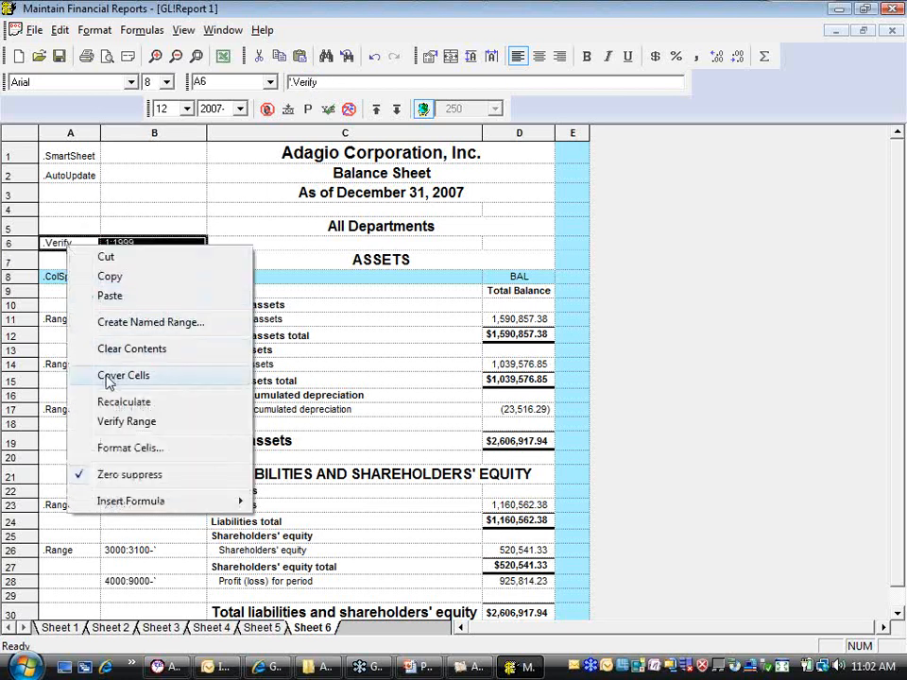
{"action": "left_click", "coordinate": [179, 276]}
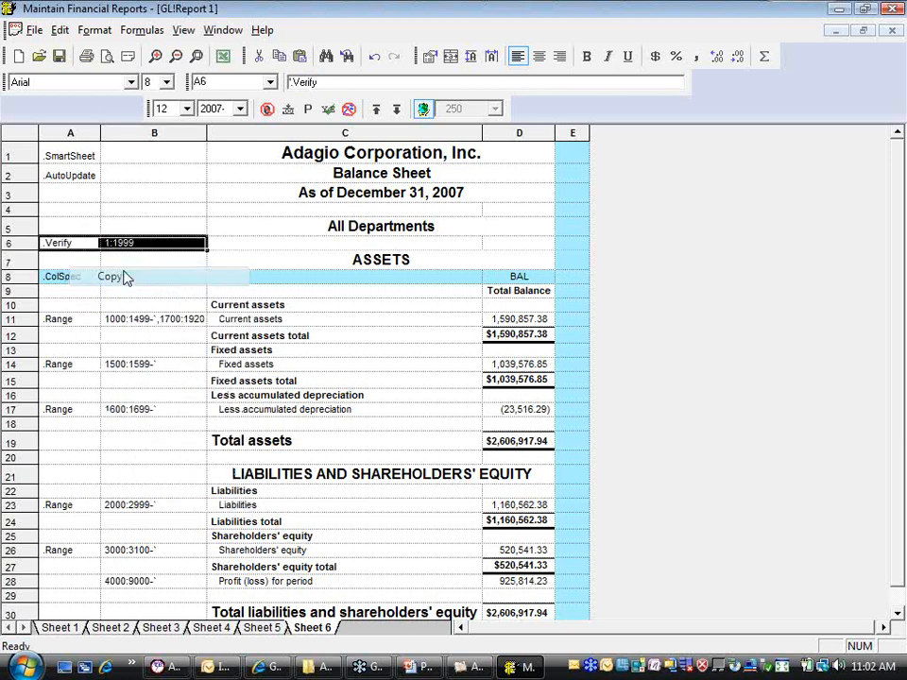
{"action": "left_click", "coordinate": [74, 491]}
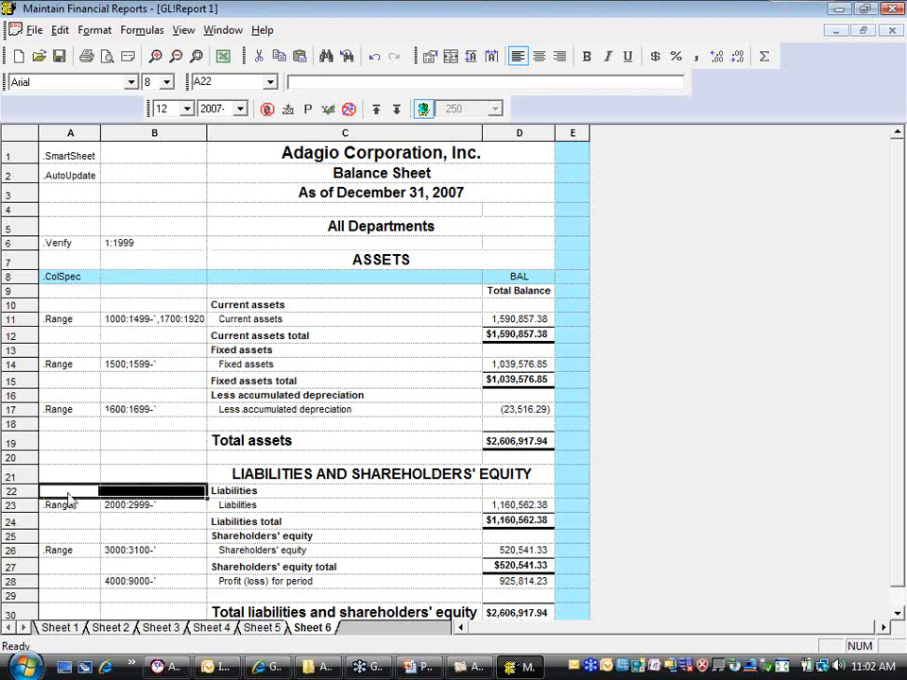
{"action": "right_click", "coordinate": [68, 493]}
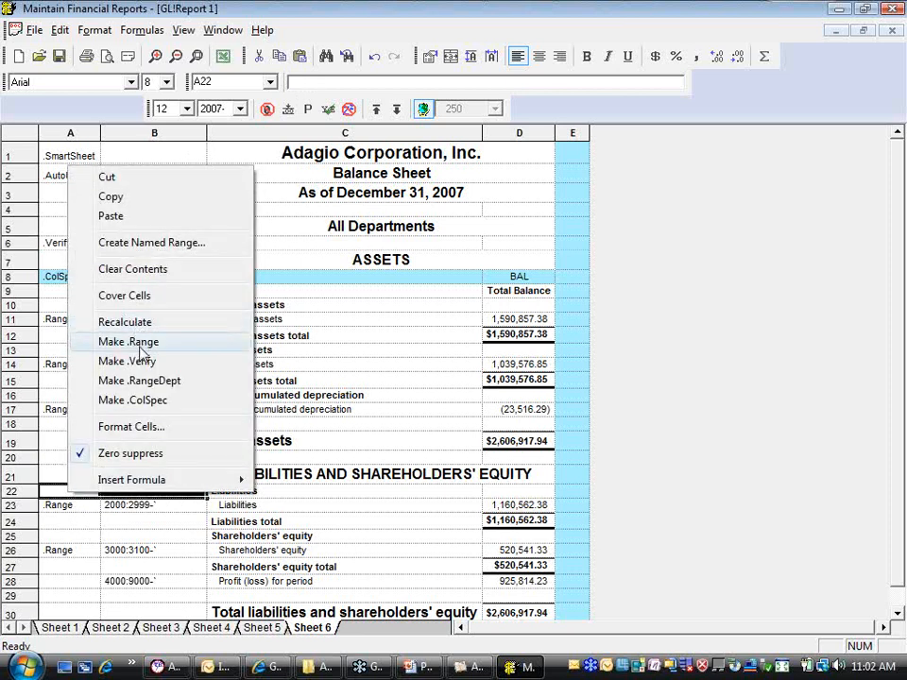
{"action": "left_click", "coordinate": [111, 216]}
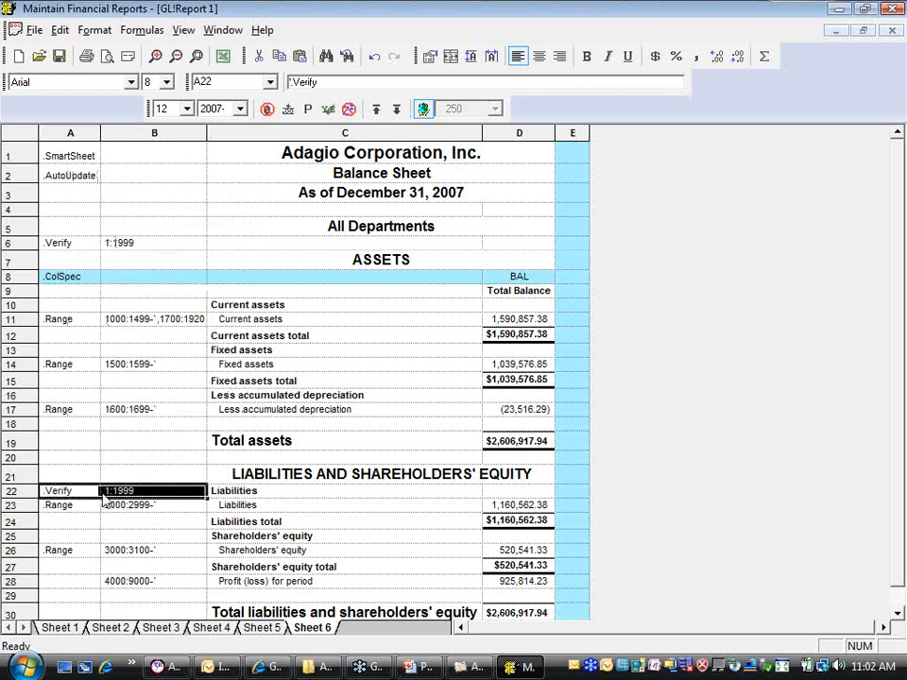
Set the range of the Liabilities .Verify command in B22 to 2000:3999
{"action": "key", "text": "Right"}
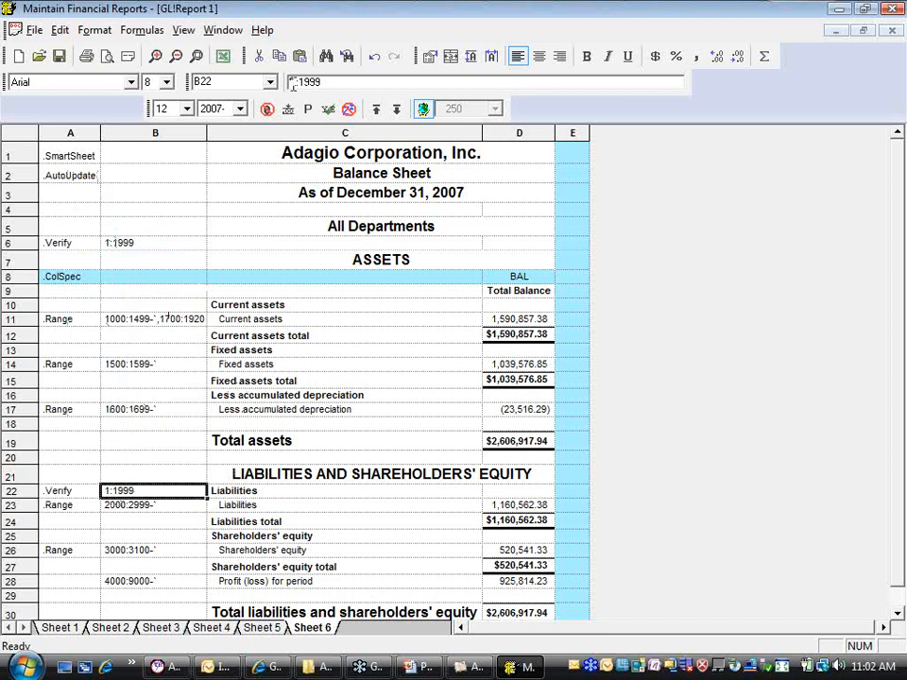
{"action": "left_click_drag", "start_coordinate": [291, 82], "coordinate": [297, 82]}
{"action": "type", "text": "2000"}
{"action": "key", "text": "Delete"}
{"action": "type", "text": "3"}
{"action": "key", "text": "Return"}
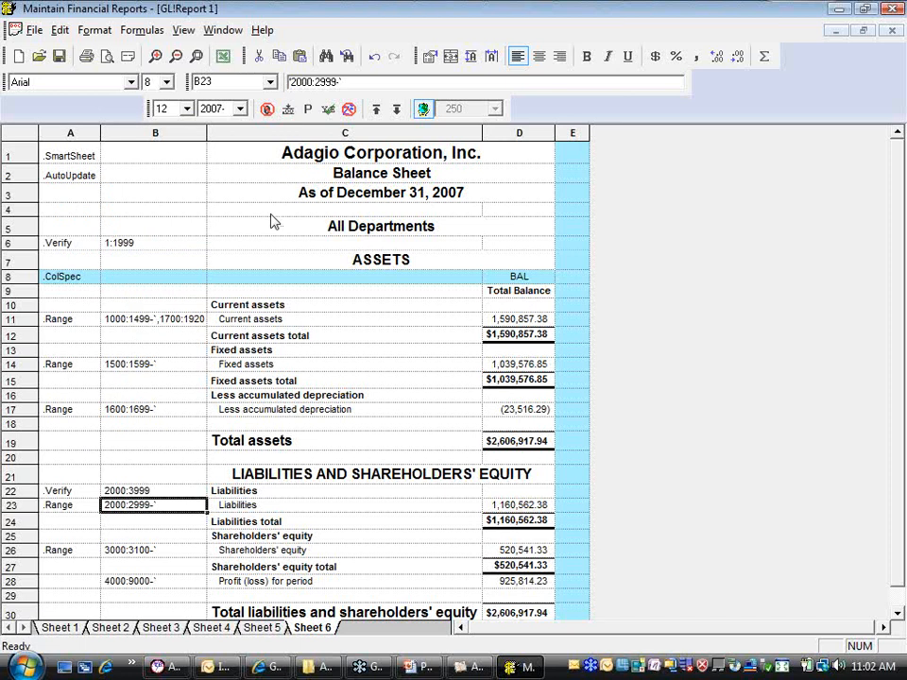
Paste the .Verify command into row 27, set its range in B27 to 4000:4999, and slightly increase the row's height
{"action": "left_click", "coordinate": [68, 566]}
{"action": "right_click", "coordinate": [71, 567]}
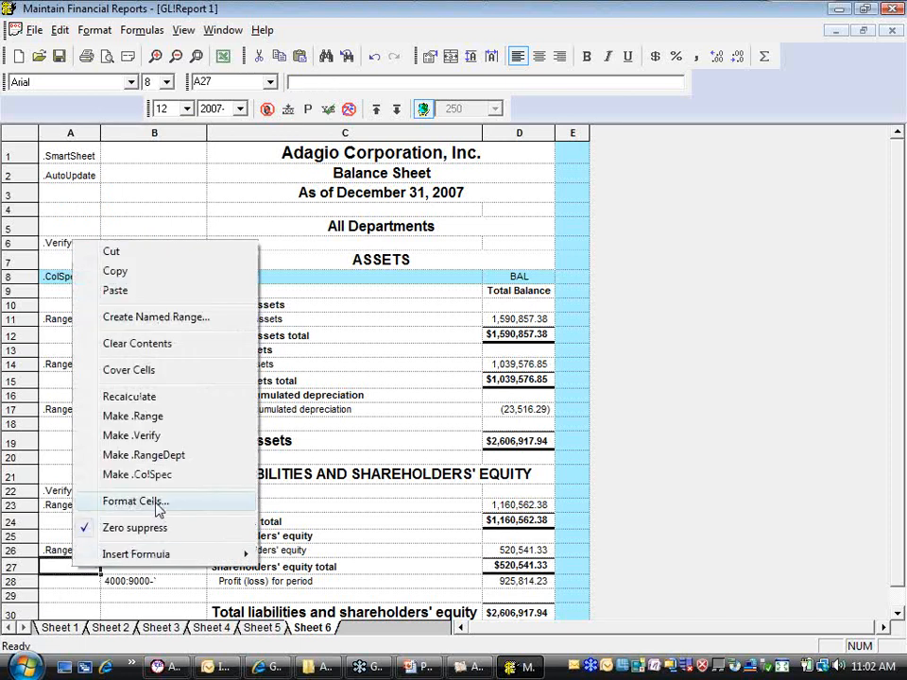
{"action": "left_click", "coordinate": [115, 291]}
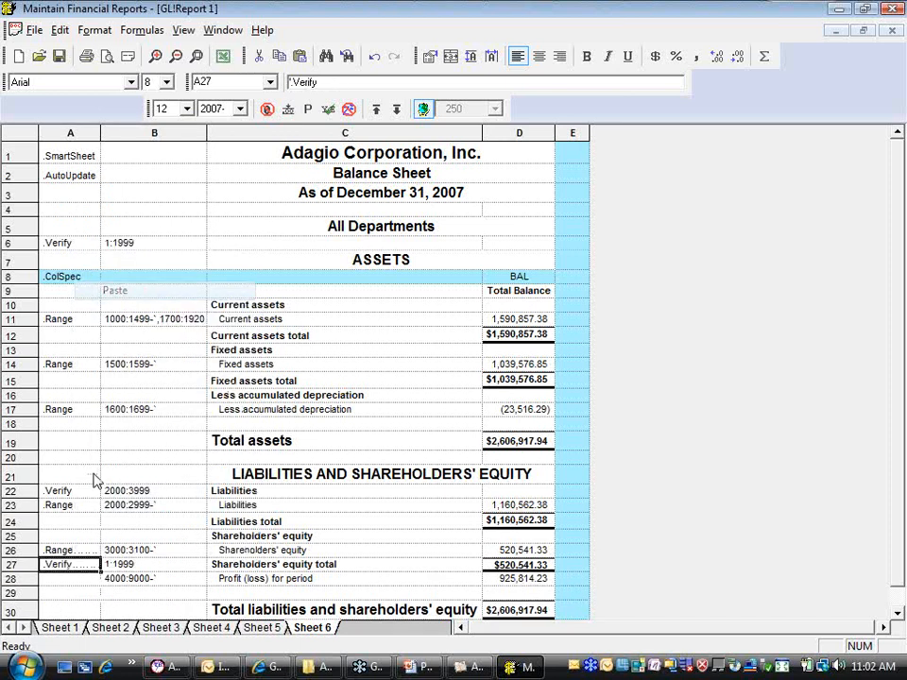
{"action": "left_click", "coordinate": [126, 566]}
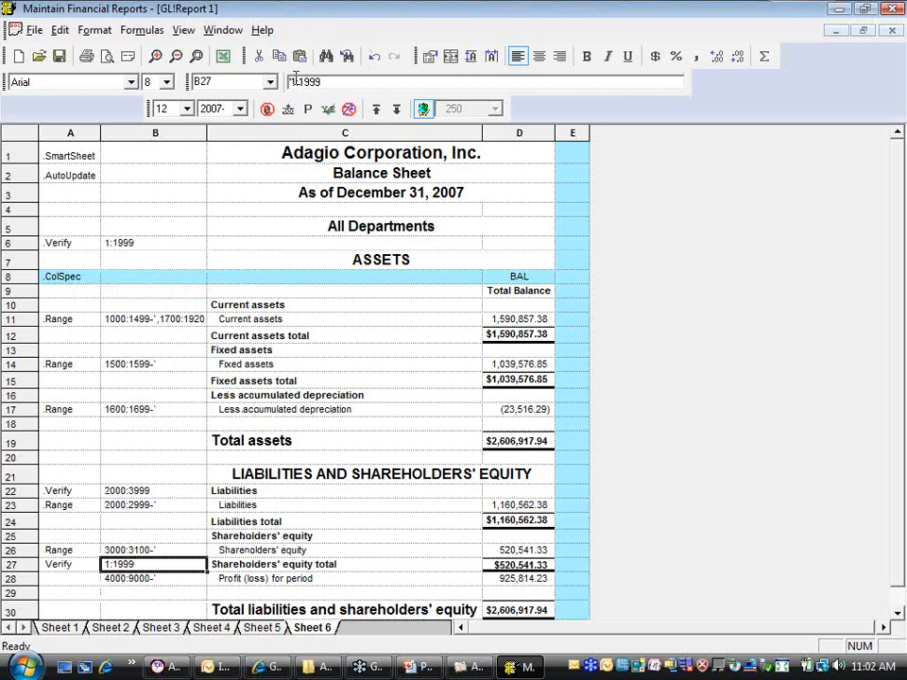
{"action": "left_click_drag", "start_coordinate": [297, 81], "coordinate": [291, 81]}
{"action": "type", "text": "4000:4"}
{"action": "key", "text": "Return"}
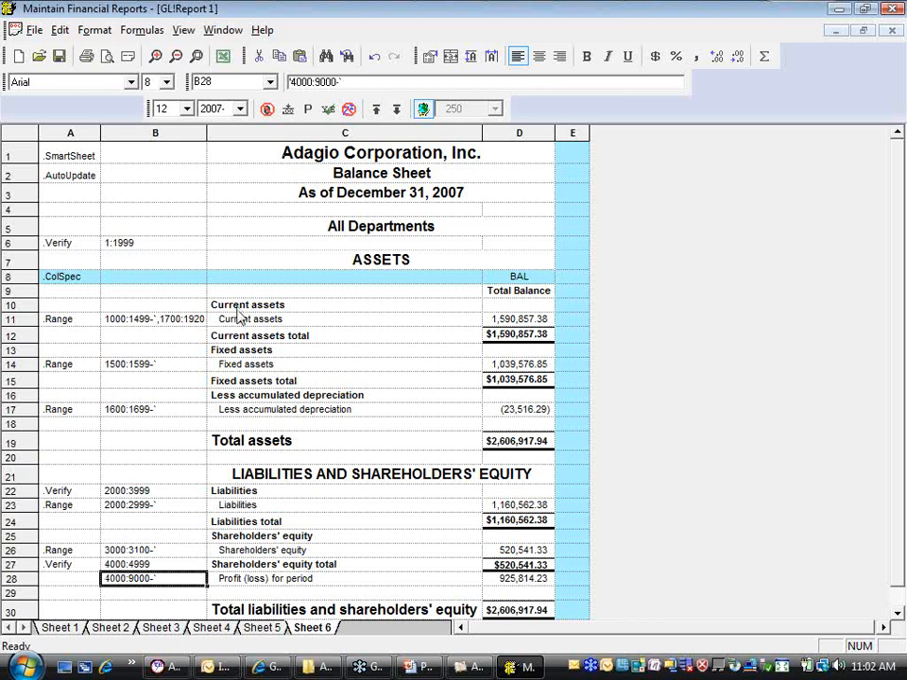
{"action": "left_click_drag", "start_coordinate": [14, 571], "coordinate": [13, 573]}
{"action": "left_click", "coordinate": [65, 597]}
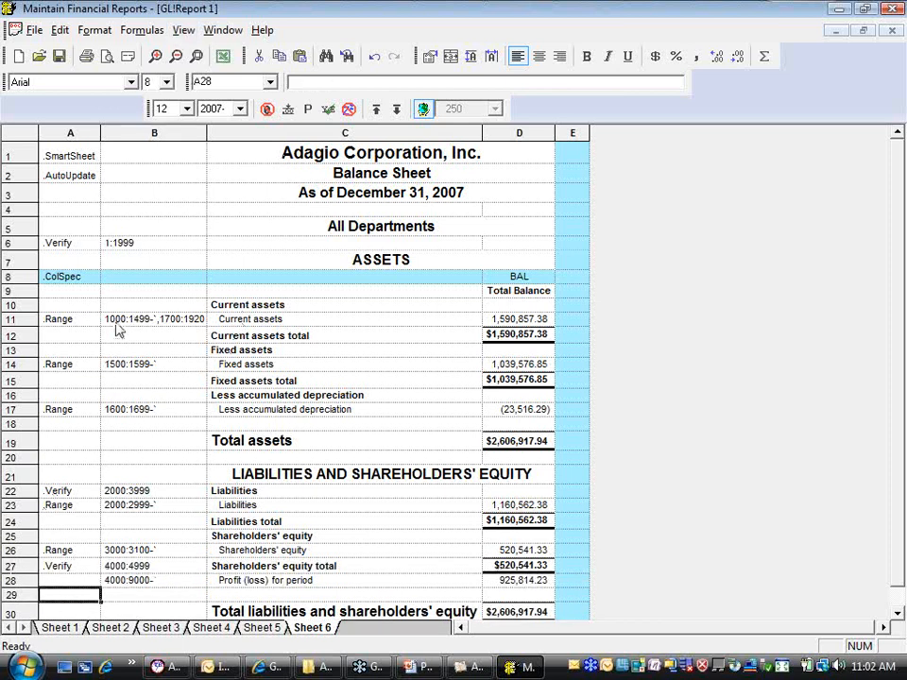
Run Verify Range from the .Verify command in A6 and continue through the checks for B22 and B27
{"action": "left_click", "coordinate": [64, 244]}
{"action": "right_click", "coordinate": [67, 247]}
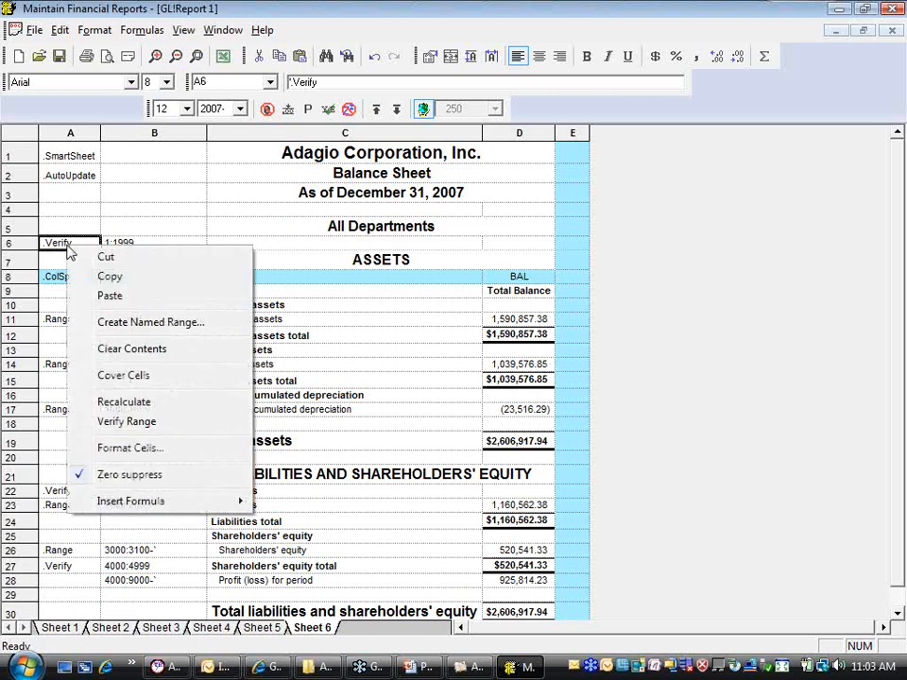
{"action": "left_click", "coordinate": [132, 423]}
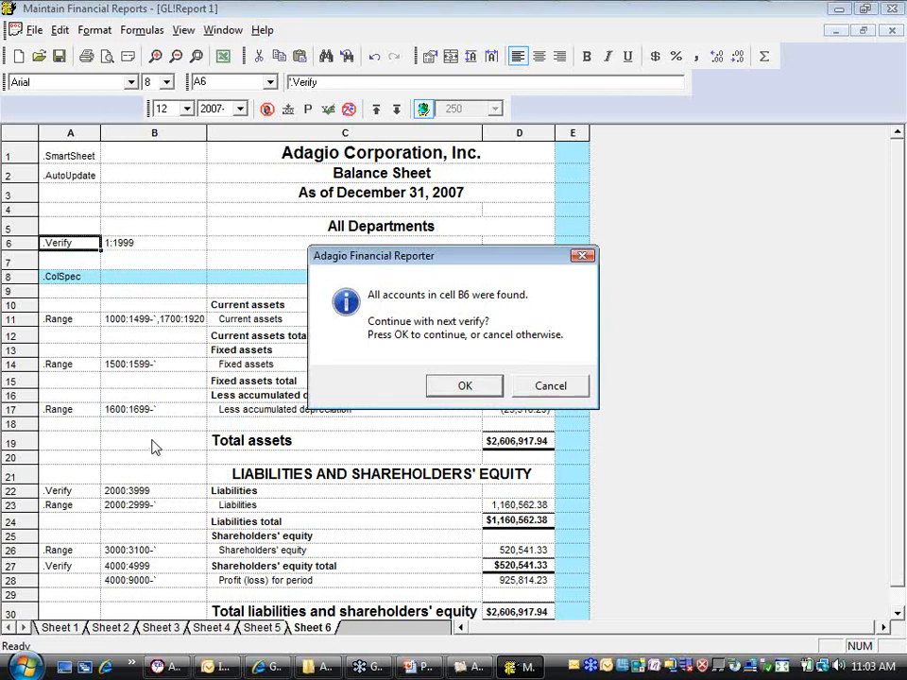
{"action": "left_click", "coordinate": [461, 387]}
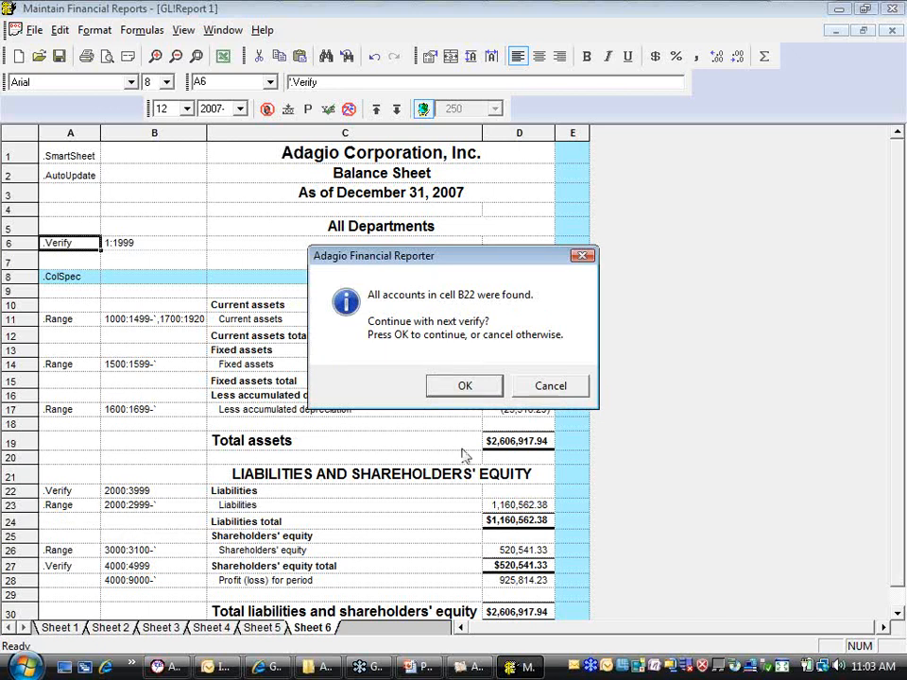
{"action": "left_click", "coordinate": [464, 386]}
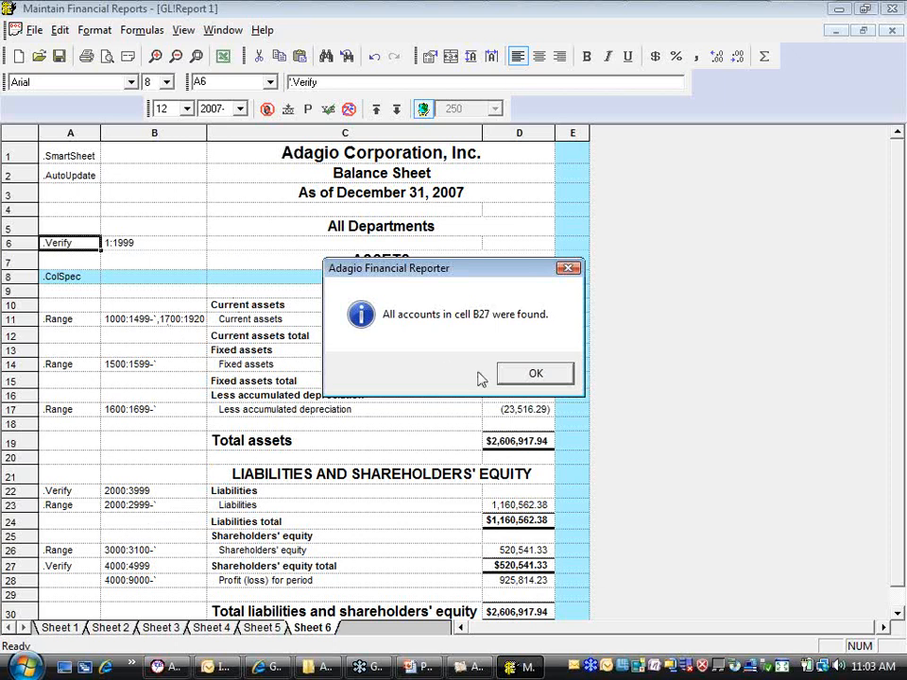
{"action": "left_click", "coordinate": [524, 374]}
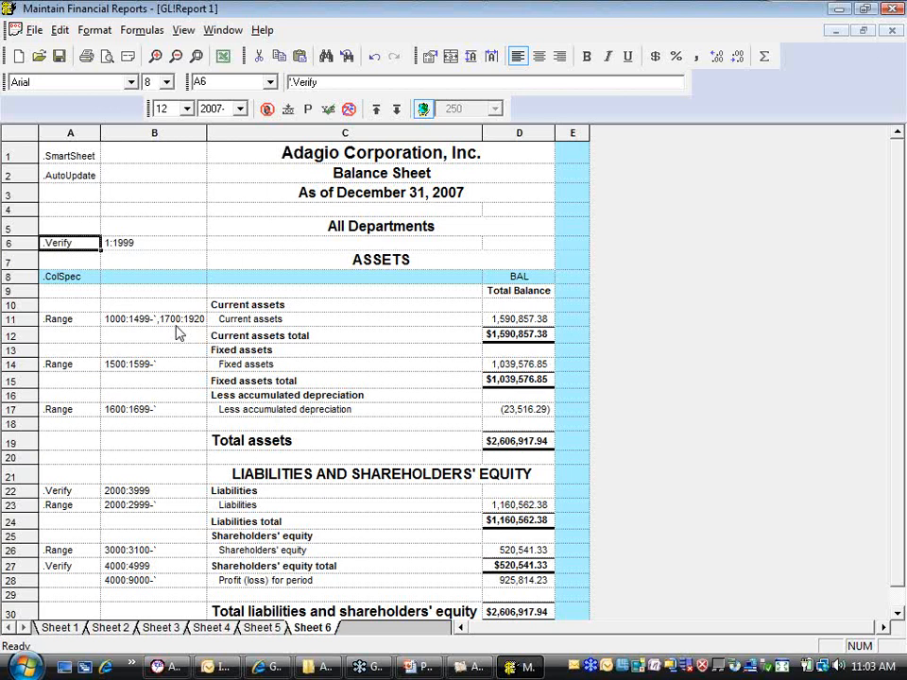
Switch to Adagio Ledger, open and close the Edit Accounts list, and return to the balance sheet in Financial Reporter
{"action": "left_click", "coordinate": [479, 670]}
{"action": "left_click", "coordinate": [219, 90]}
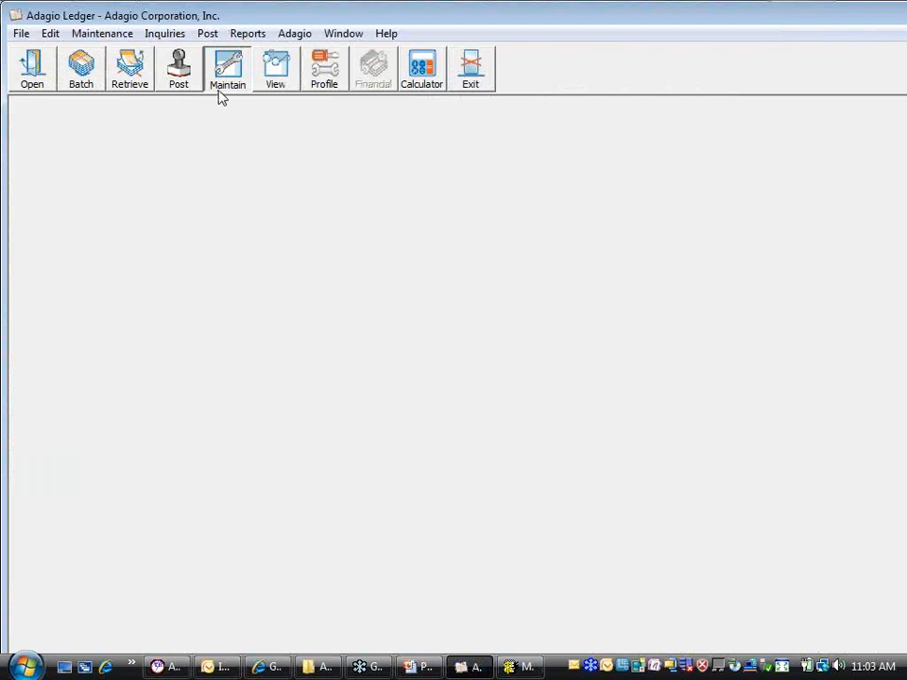
{"action": "left_click", "coordinate": [622, 215]}
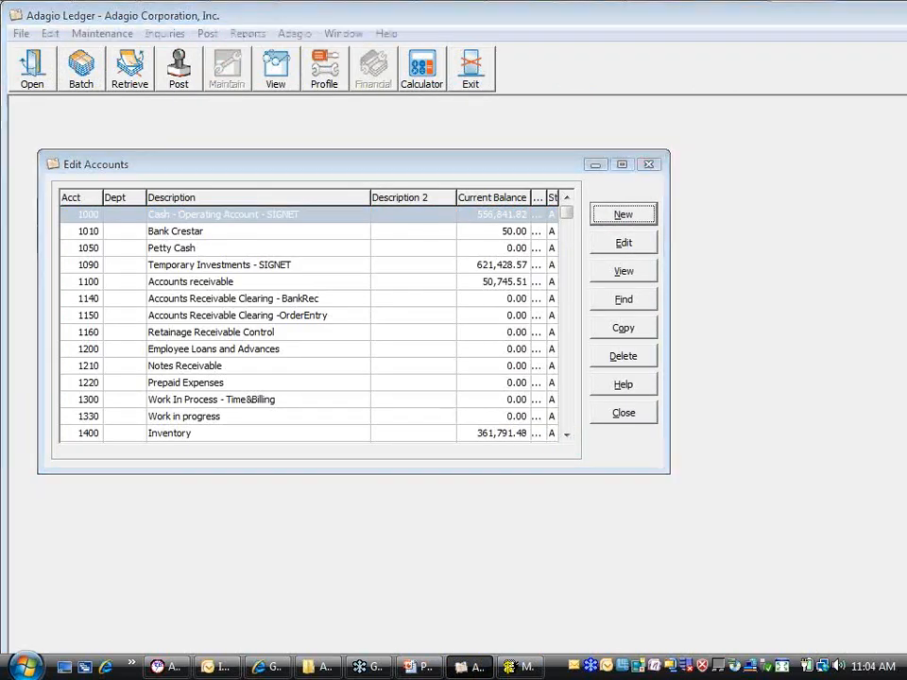
{"action": "left_click", "coordinate": [439, 376]}
{"action": "left_click", "coordinate": [626, 417]}
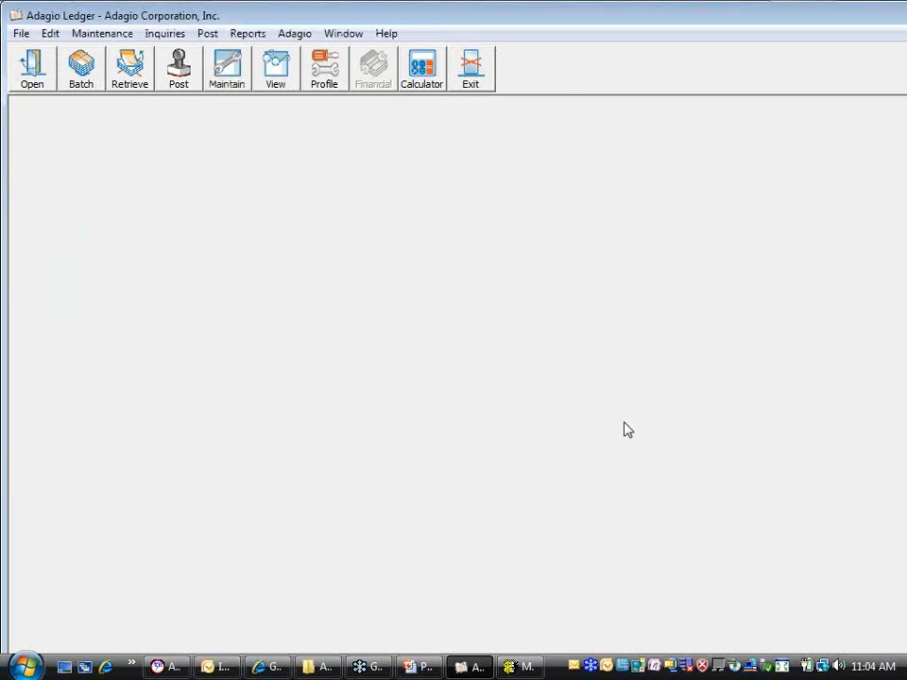
{"action": "left_click", "coordinate": [517, 670]}
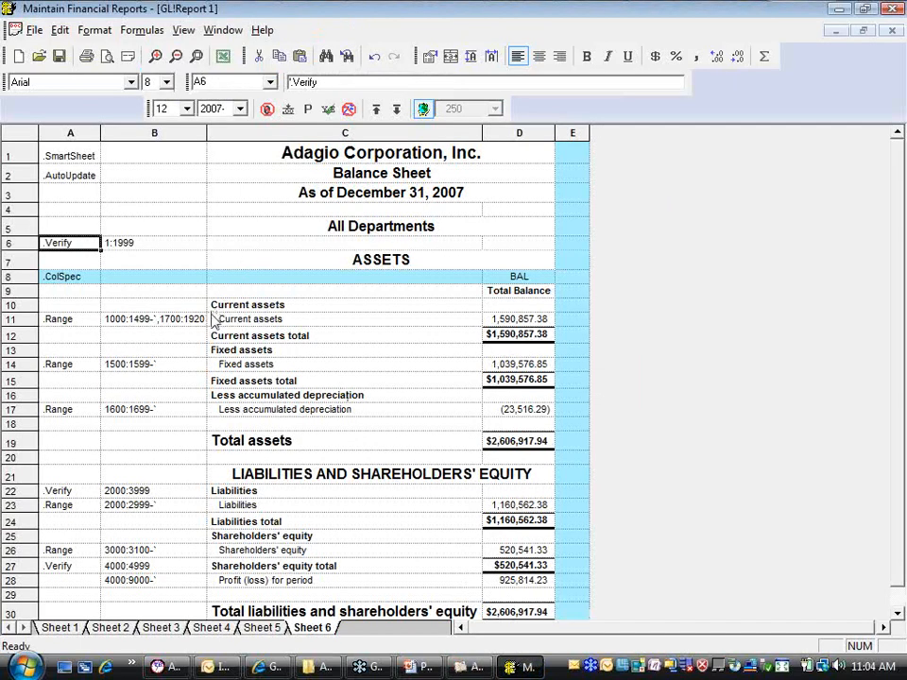